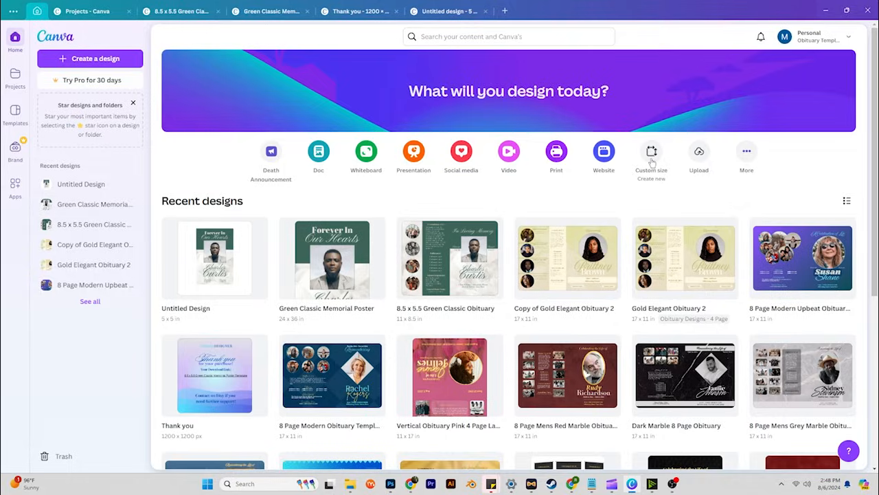
- Create a new custom-size design 11 in wide and 8.5 in high
left_click(652, 155)
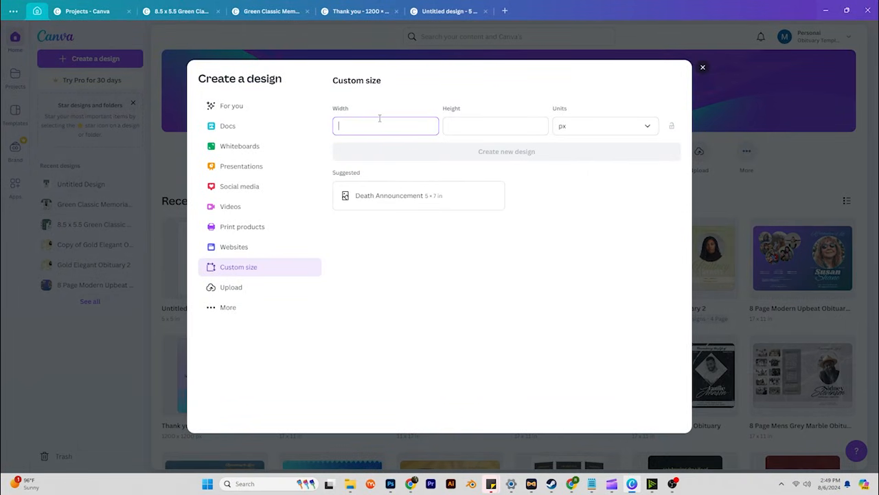
left_click(583, 127)
left_click(579, 171)
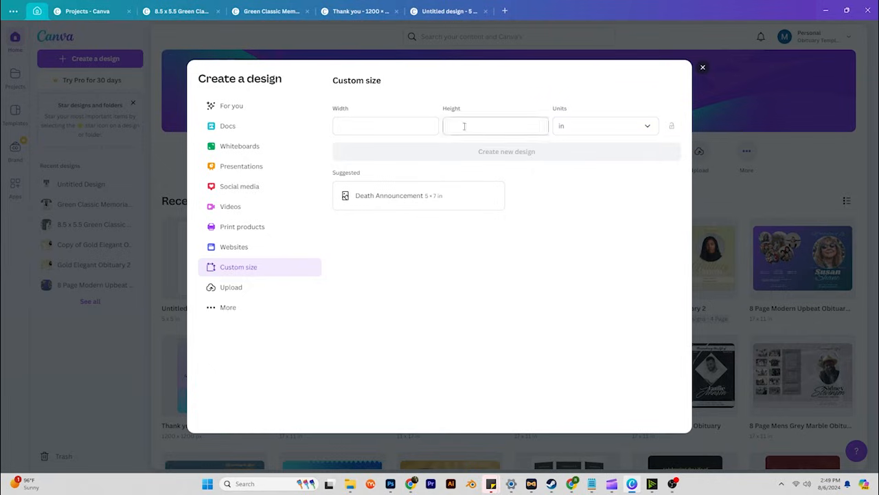
left_click(386, 126)
type("11")
left_click(497, 124)
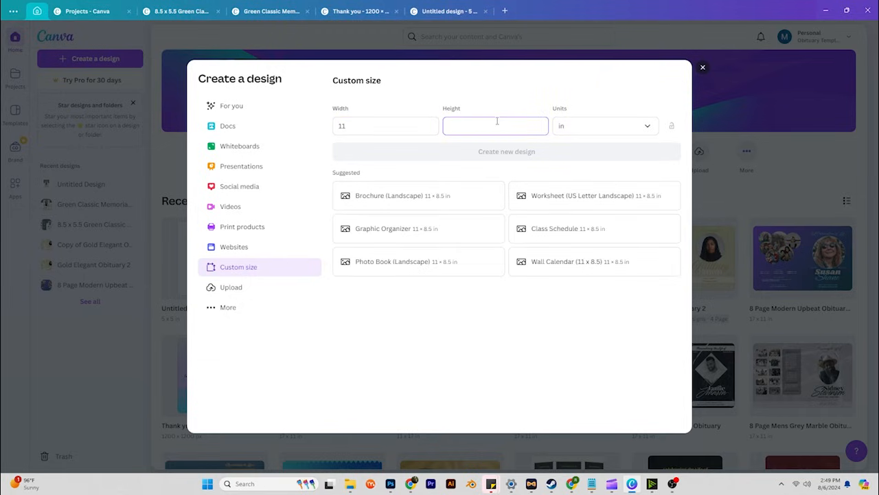
type("8.5")
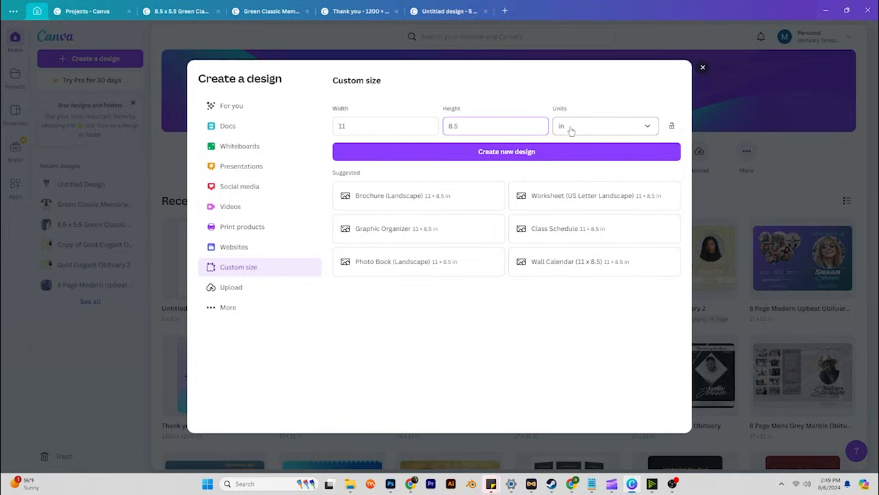
left_click(493, 153)
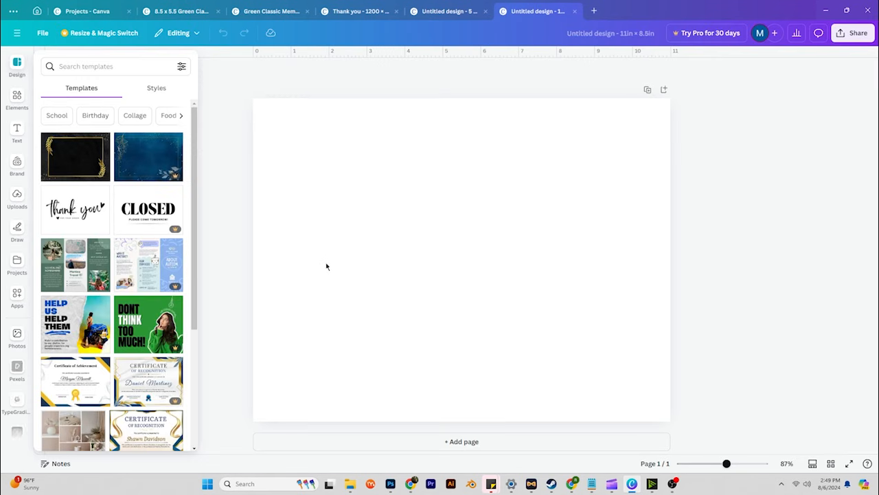
- Fill the blank page's background with the preset gradient running from light turquoise to cobalt blue
left_click(15, 103)
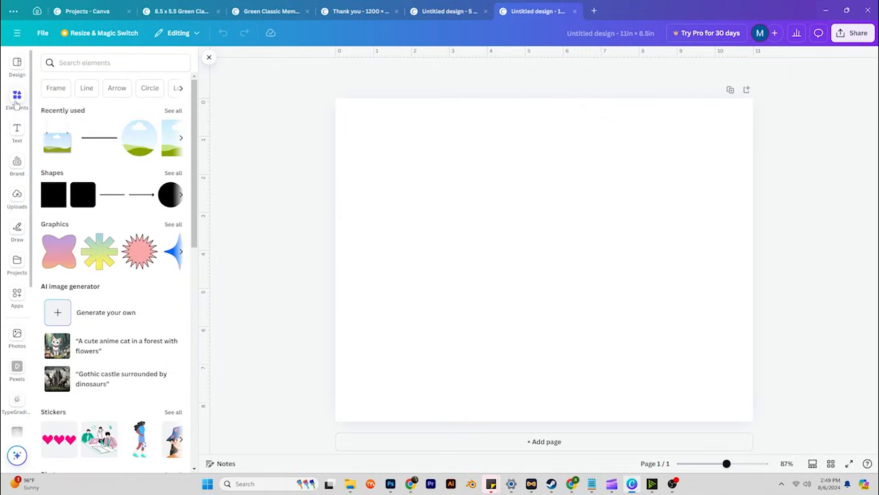
mouse_move(194, 142)
left_mouse_down()
mouse_move(194, 158)
mouse_move(194, 144)
left_mouse_up()
left_click(482, 97)
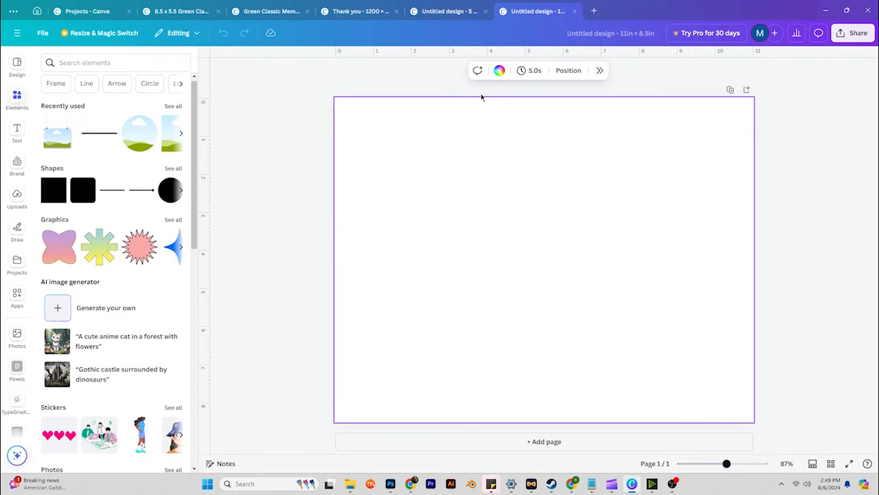
left_click(500, 72)
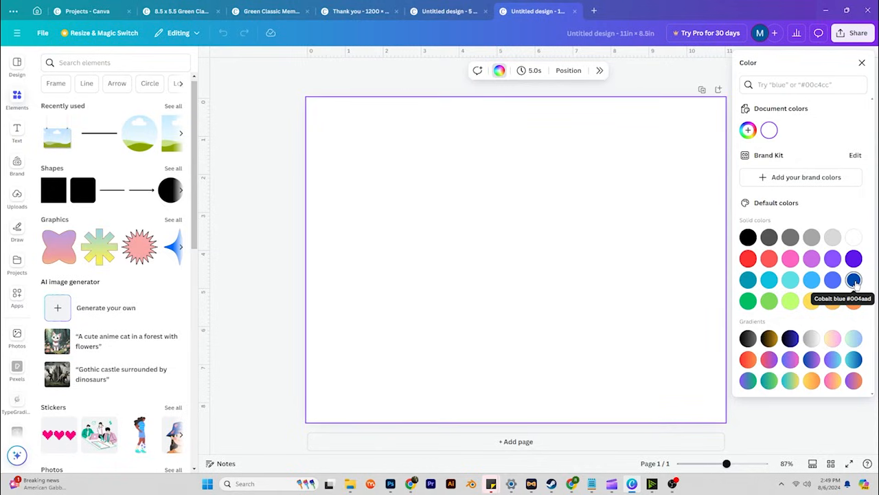
left_click(854, 360)
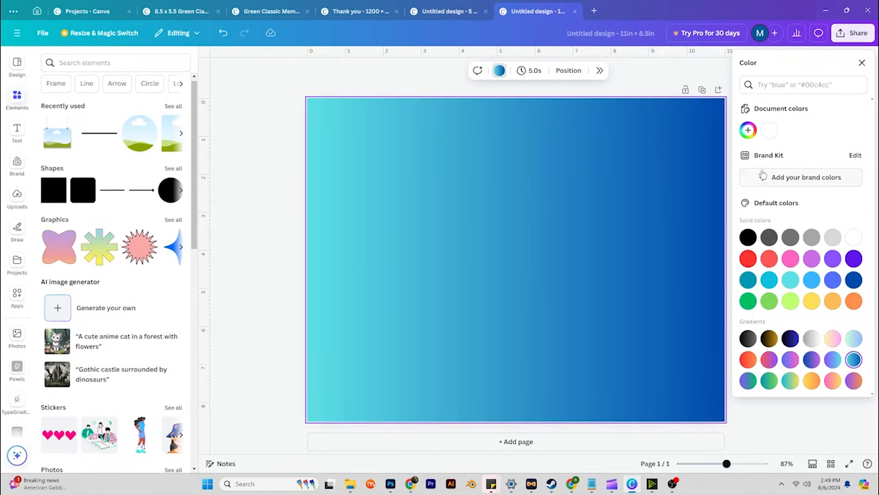
- Darken the background gradient's colors to teal #265b5d and navy #001e47, and set its style to linear 180°
left_click(748, 130)
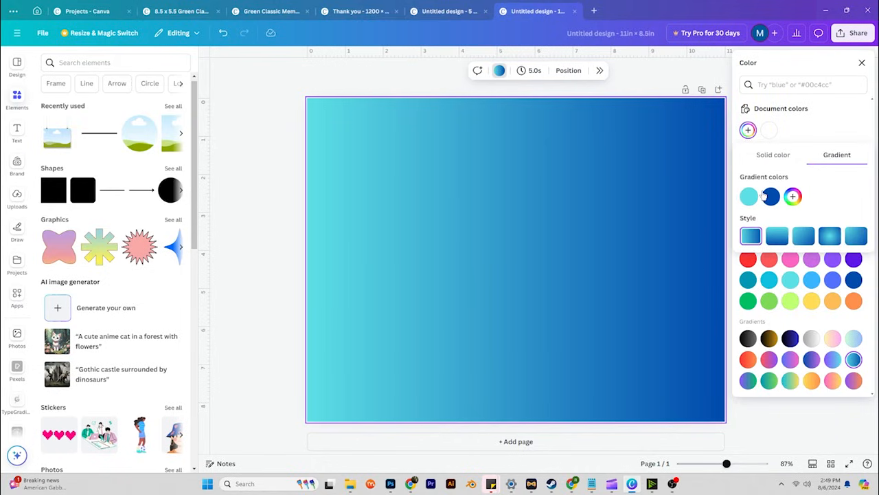
left_click(770, 199)
left_click(864, 241)
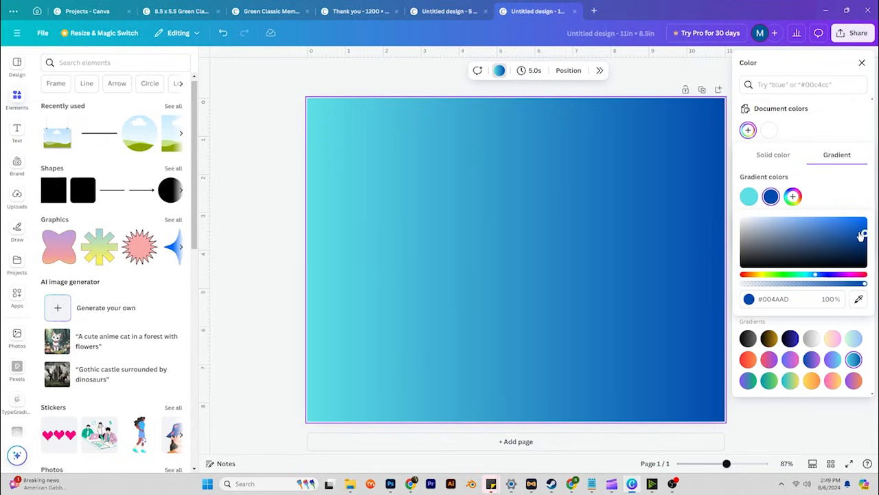
left_click_drag(864, 241, 864, 253)
left_click(749, 196)
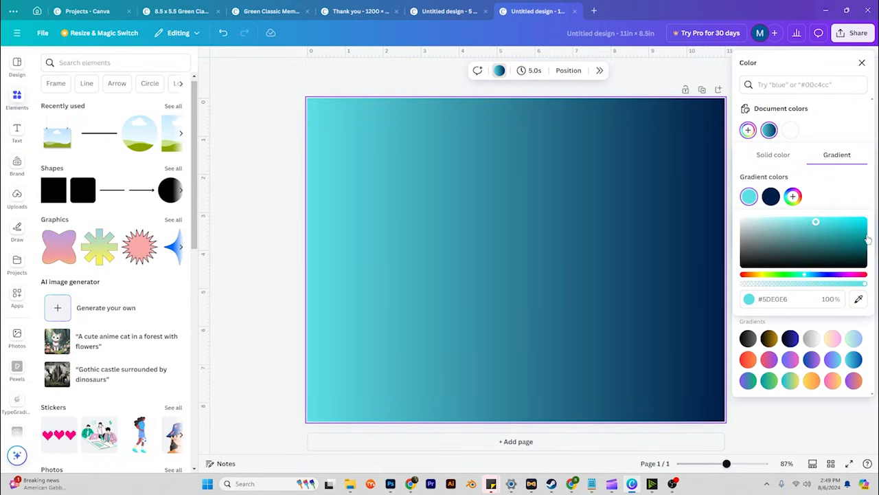
left_click_drag(816, 221, 815, 249)
left_click(837, 191)
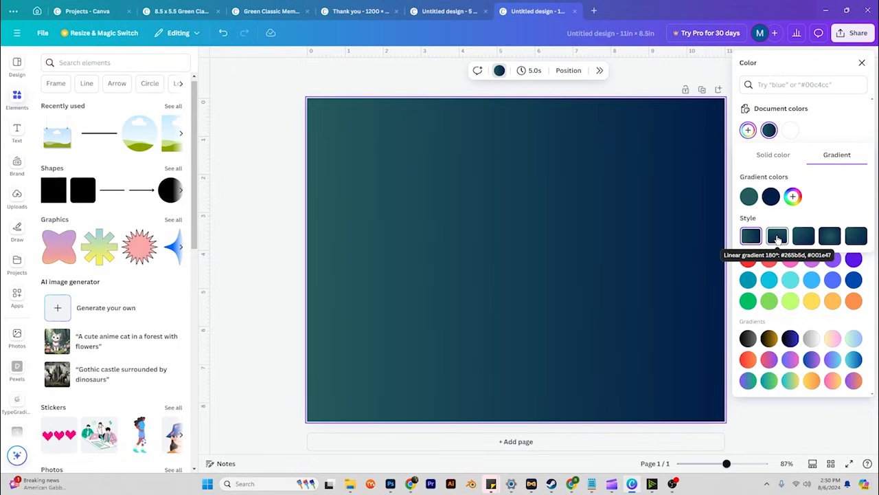
left_click(777, 236)
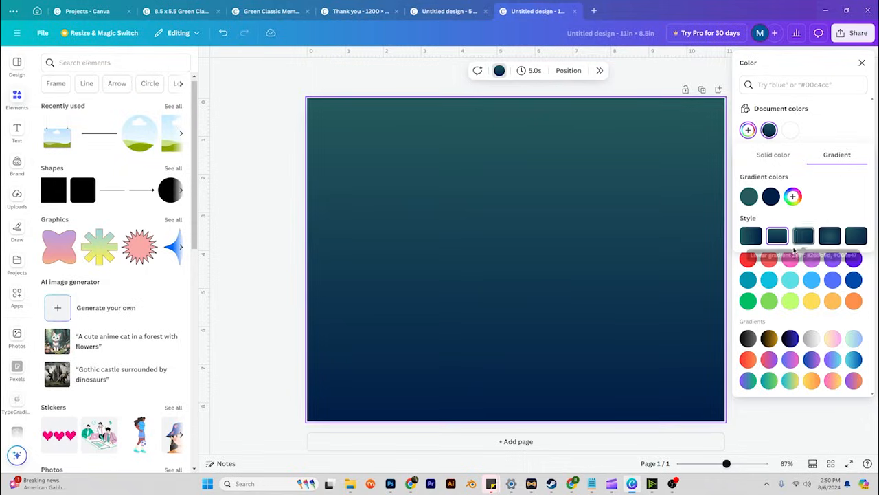
left_click(272, 220)
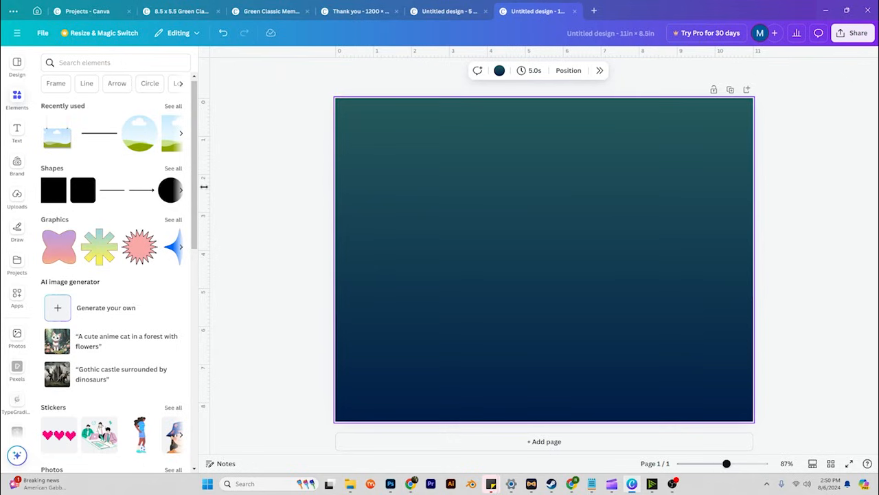
- Add a vertical guide at the page's center, at about 5.5 in, and check the rulers and guides setting
left_click_drag(205, 189, 543, 182)
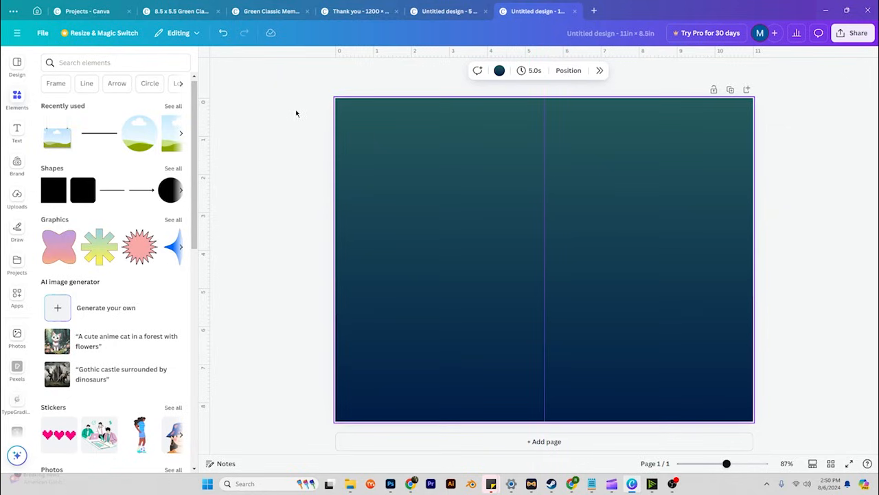
left_click(42, 35)
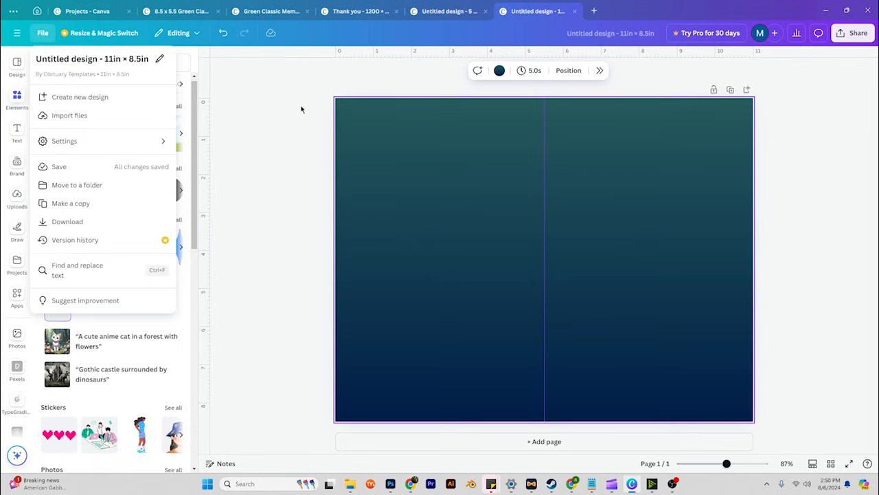
mouse_move(131, 140)
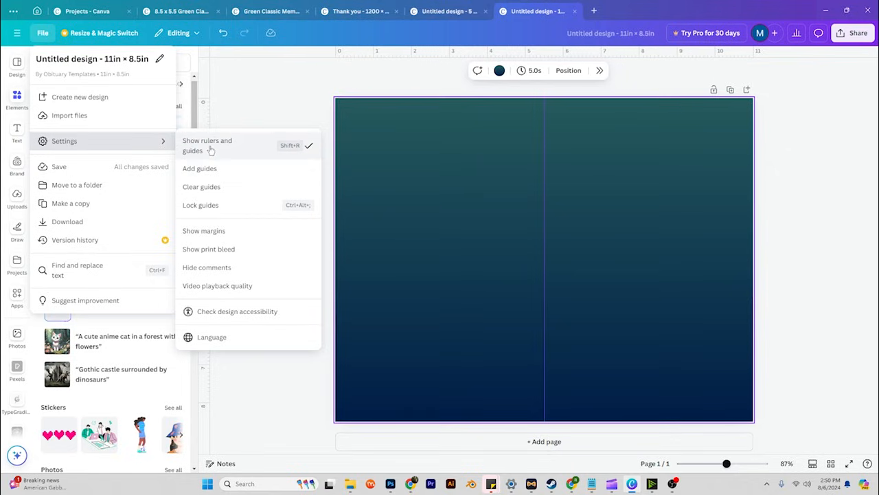
left_click(270, 95)
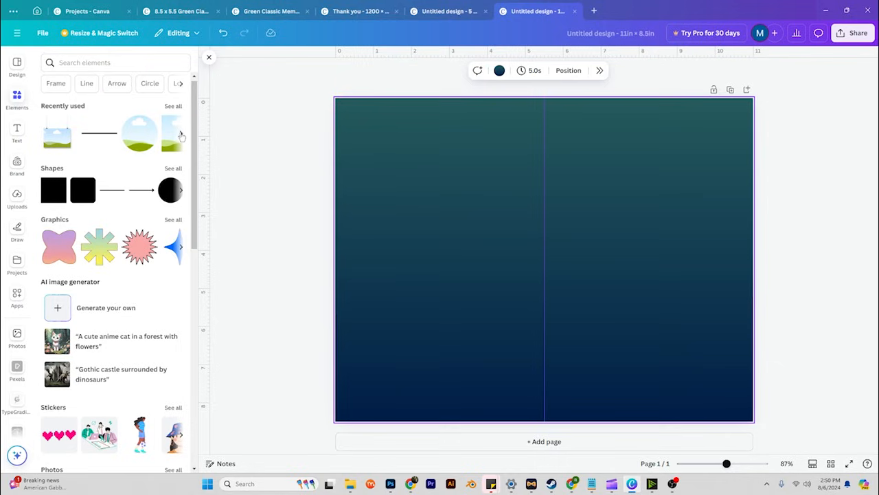
- Place a circular photo frame on the page's right half and scale it to about 3.5 in wide
left_click_drag(148, 122, 577, 183)
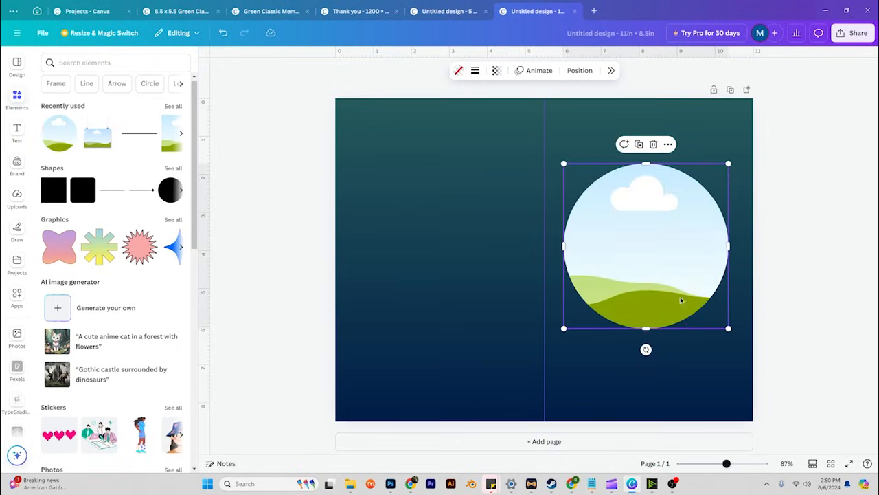
left_click_drag(727, 328, 681, 287)
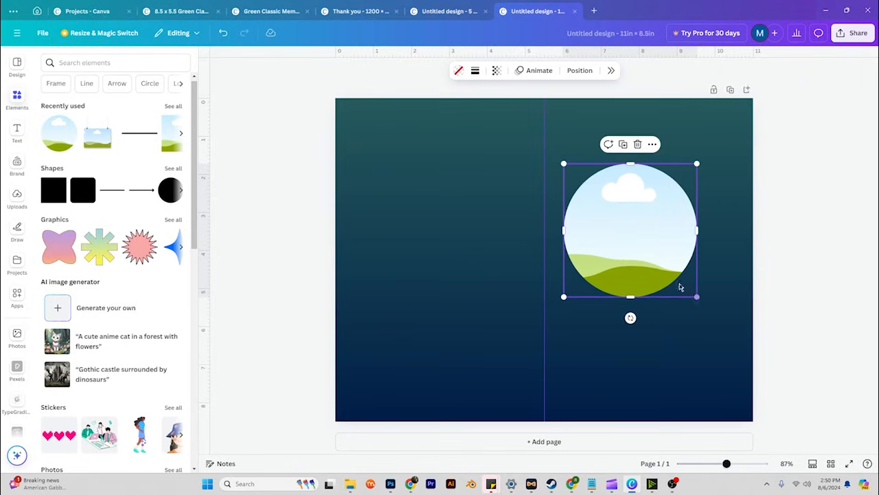
left_click_drag(637, 250, 653, 255)
left_click(775, 240)
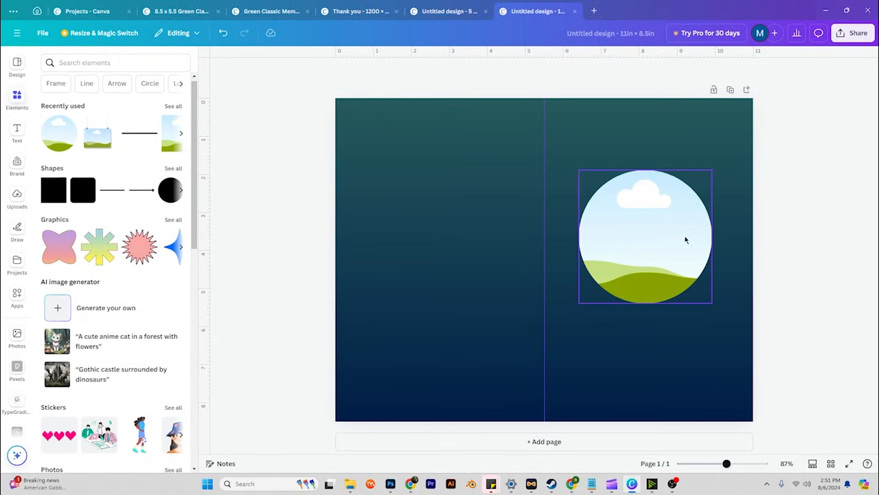
left_click(636, 235)
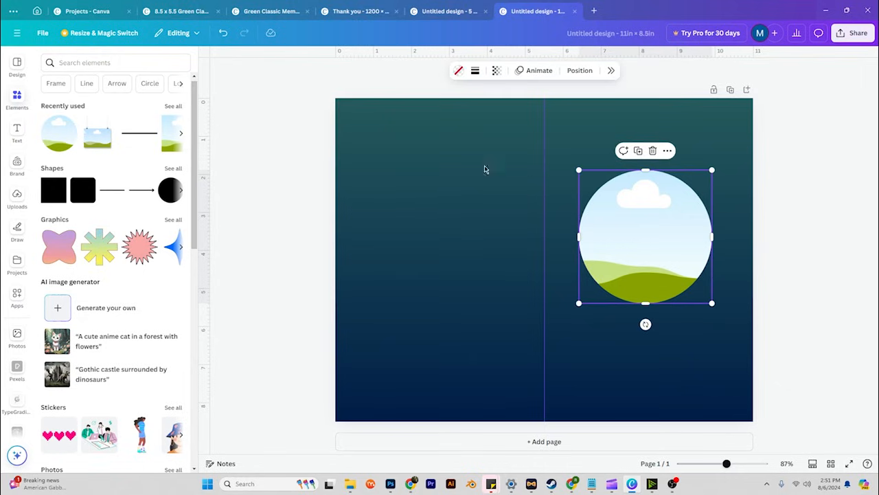
- Open the Pexels free image library among the installed apps
scroll(16, 312, "down", 3)
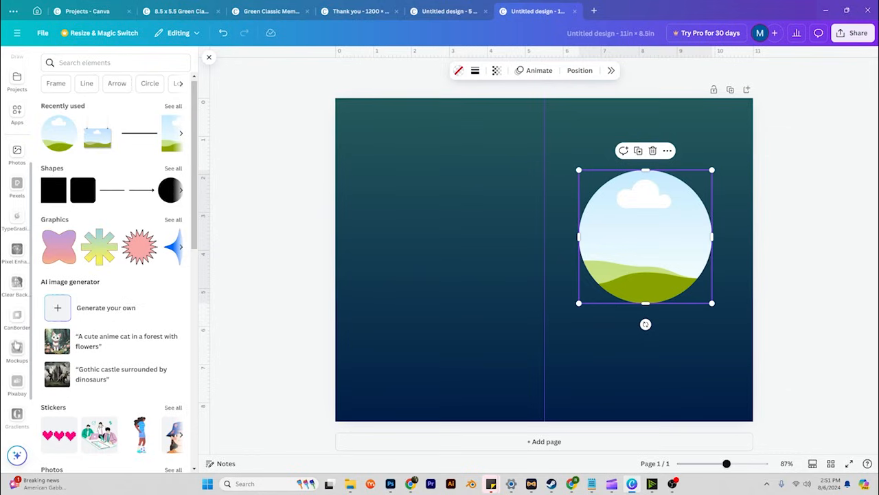
scroll(16, 347, "down", 1)
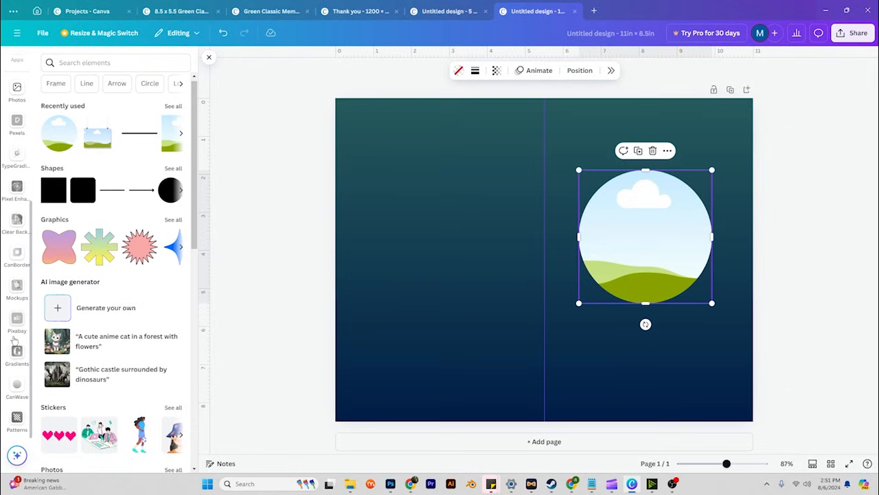
scroll(13, 340, "up", 1)
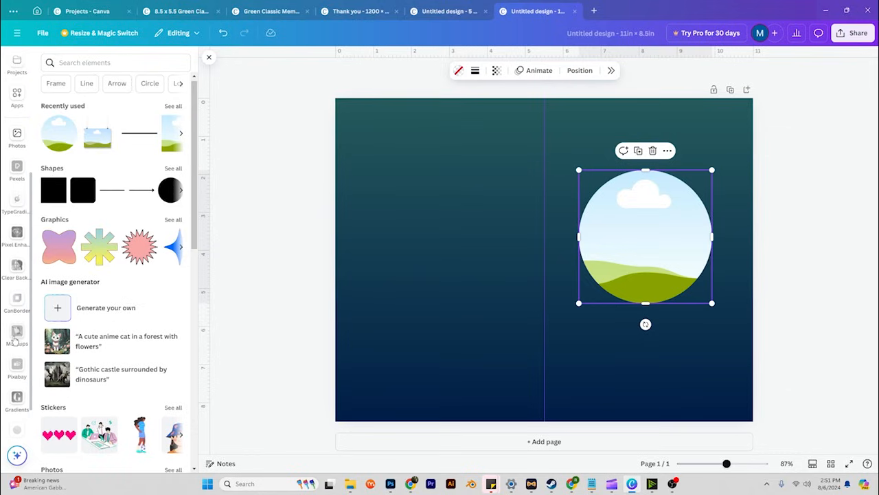
mouse_move(32, 200)
left_mouse_down()
mouse_move(30, 268)
mouse_move(39, 202)
left_mouse_up()
left_click(18, 207)
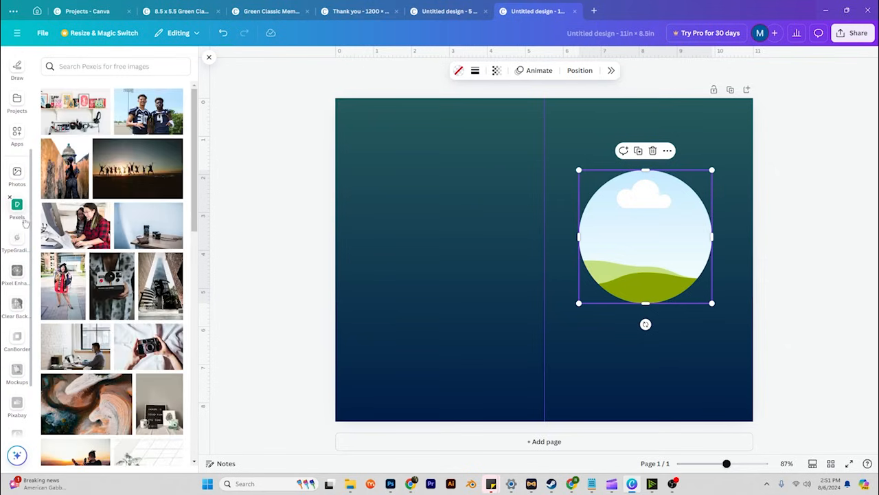
left_click(100, 67)
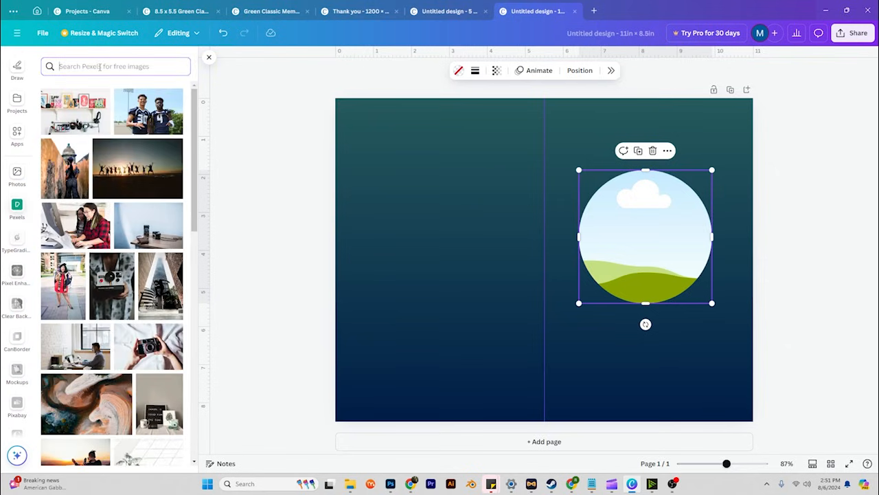
left_click_drag(197, 129, 198, 230)
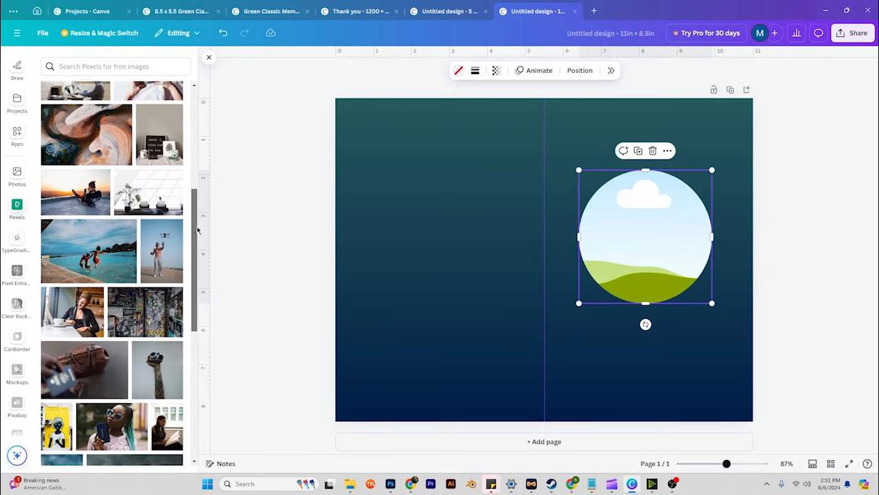
left_click(108, 84)
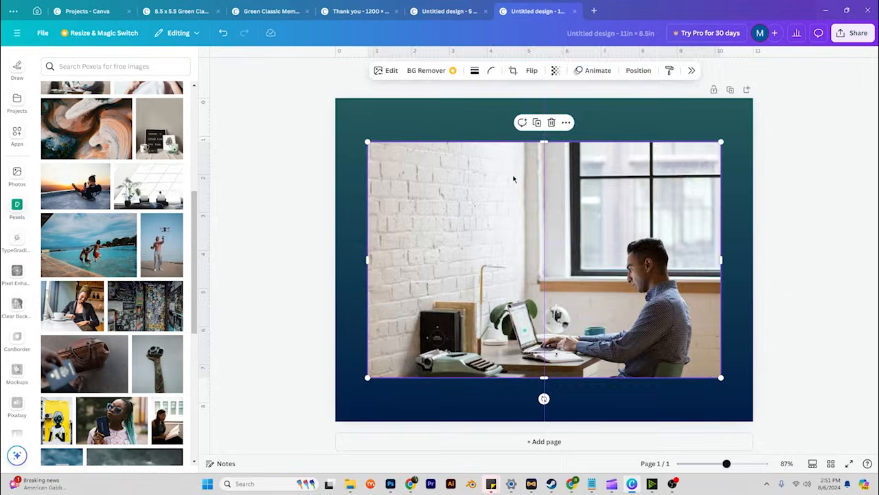
key("Delete")
- Search Pexels for "man in suit" and place the photo of the bearded man in a beige suit into the circular frame
left_click(130, 69)
type("man in s")
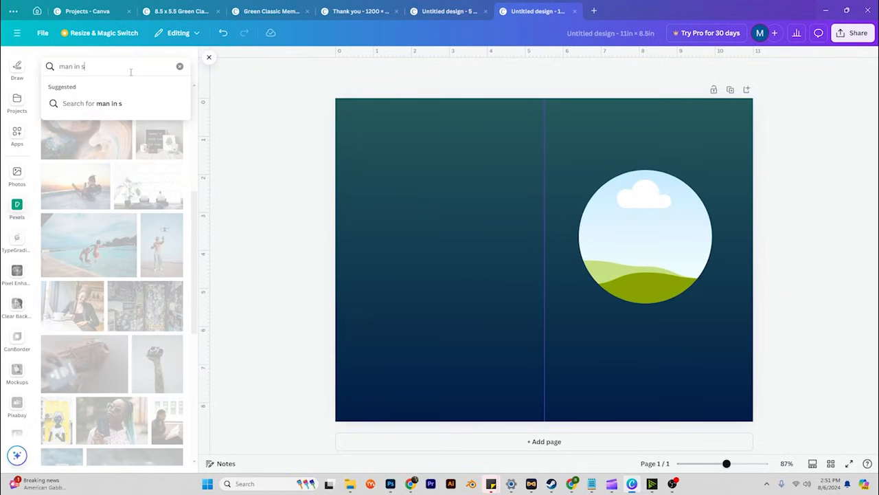
type("uit")
key("Return")
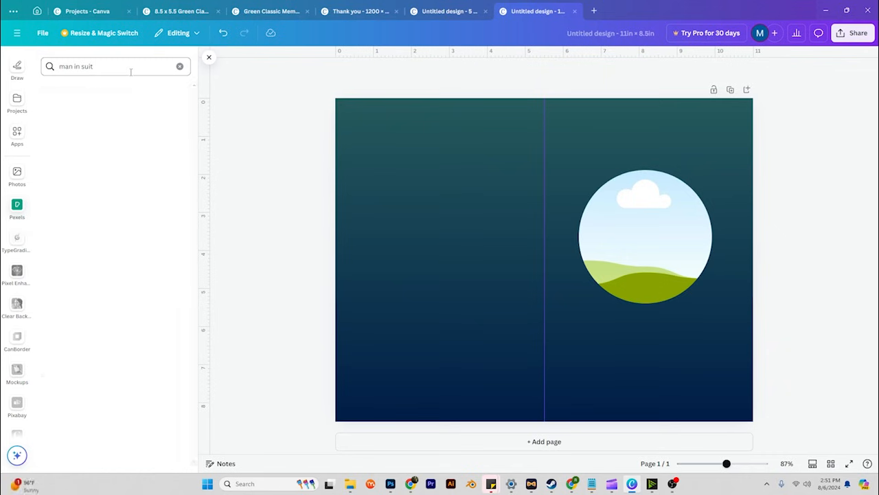
scroll(137, 158, "down", 10)
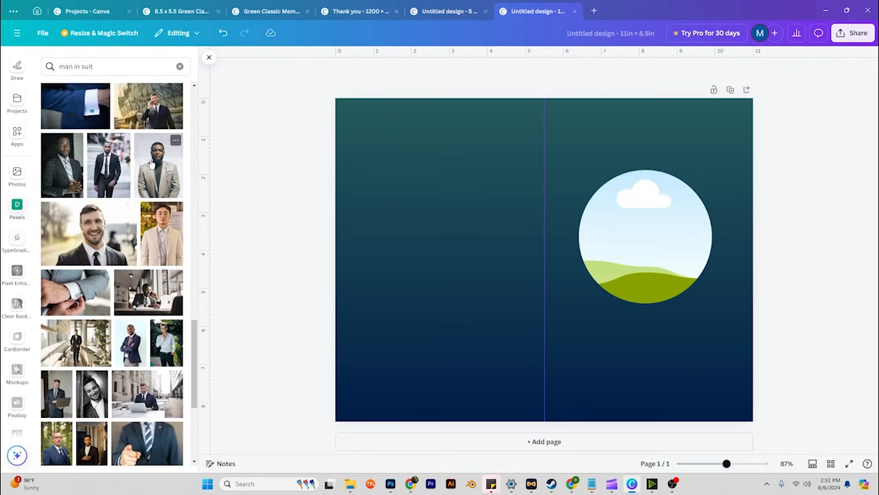
left_click_drag(152, 165, 594, 199)
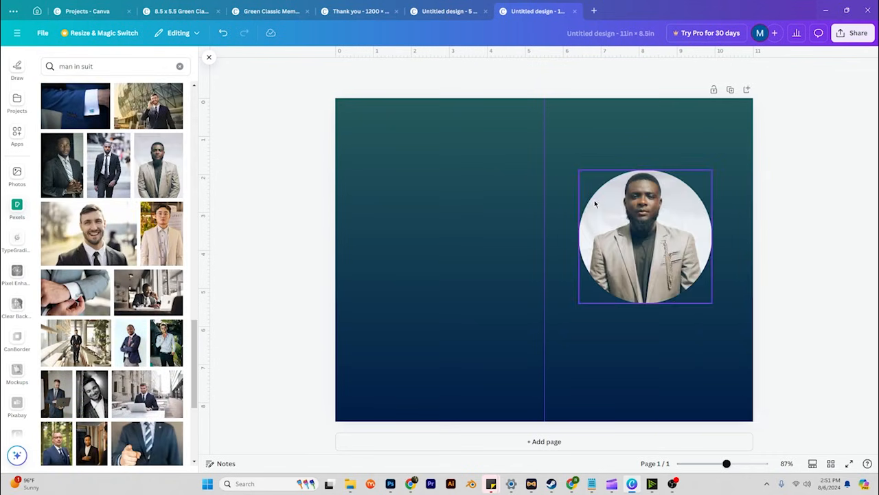
double_click(663, 233)
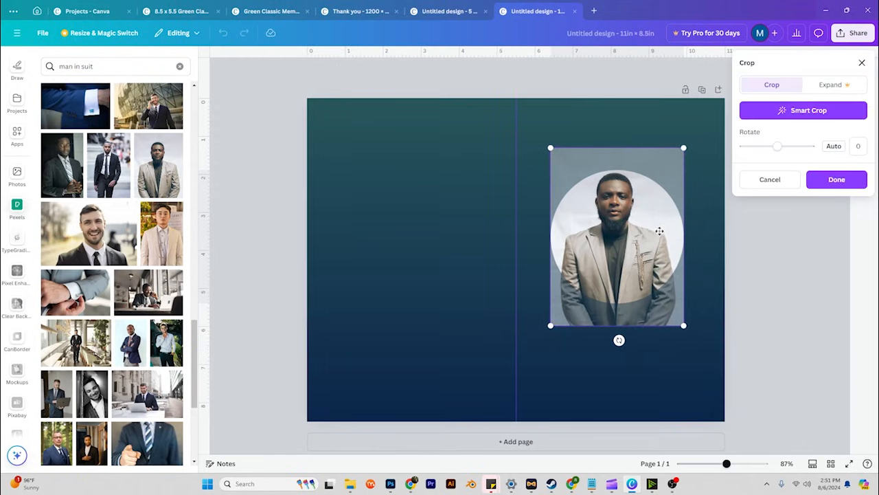
left_click(739, 248)
double_click(641, 240)
left_click(717, 242)
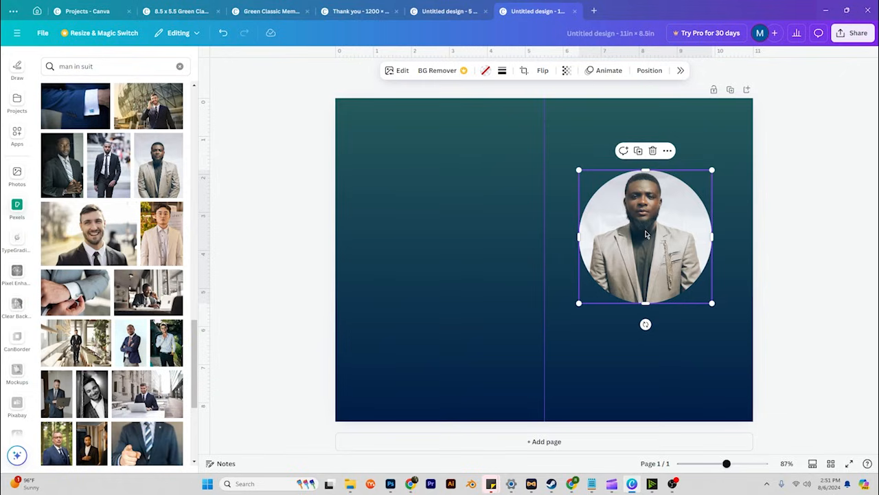
- Remove the photo from the circular frame and place the same beige-suit portrait into it again
key("Delete")
left_click_drag(170, 161, 640, 222)
left_click_drag(165, 162, 464, 192)
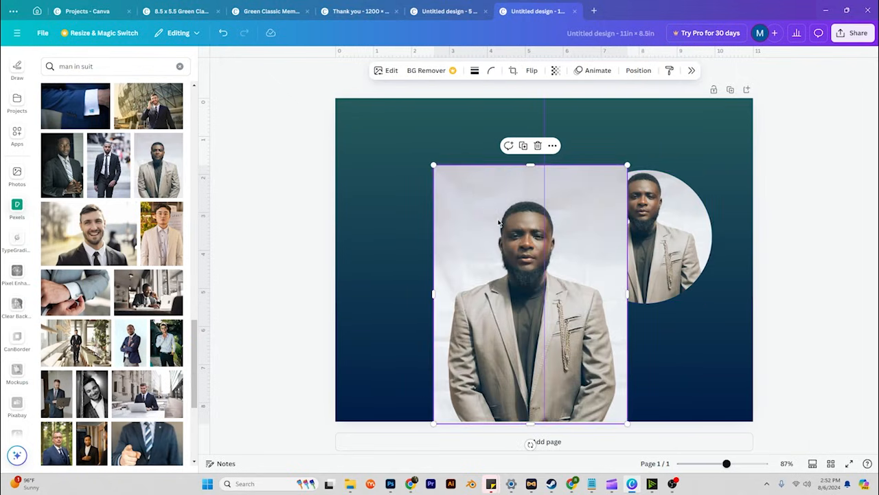
left_click_drag(502, 218, 701, 220)
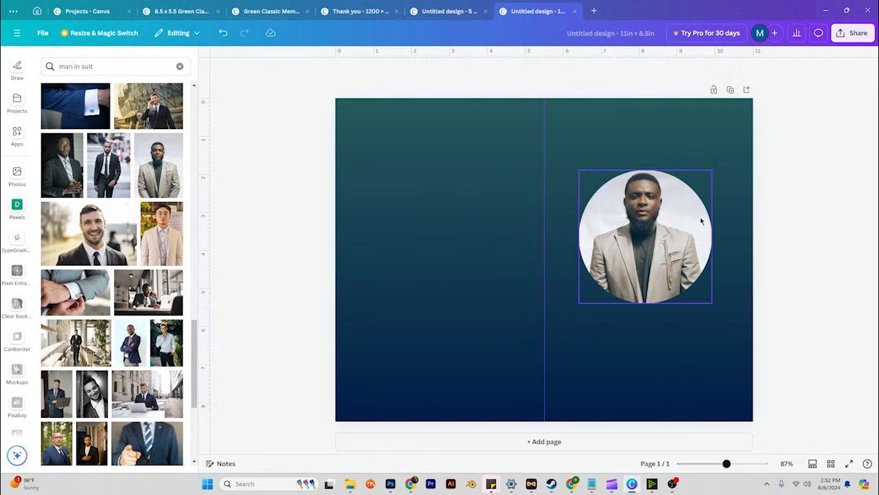
- Enlarge and reposition the photo inside the circular frame so the man's head and shoulders are centered in it
left_click(658, 230)
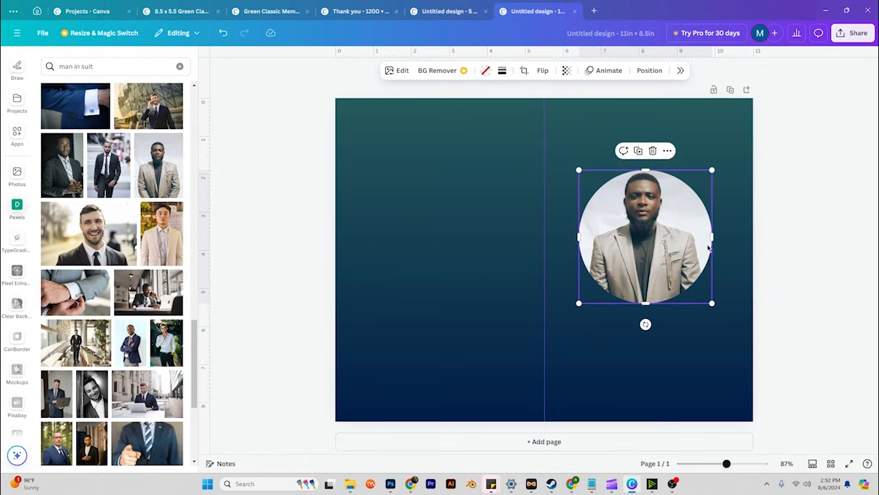
double_click(666, 246)
left_click_drag(633, 239, 639, 255)
left_click_drag(685, 340, 718, 383)
left_click_drag(664, 336, 647, 333)
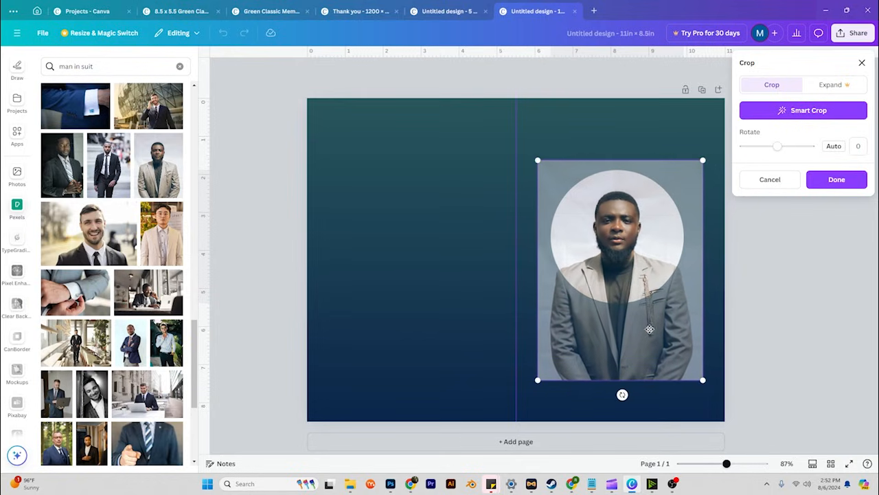
left_click(773, 255)
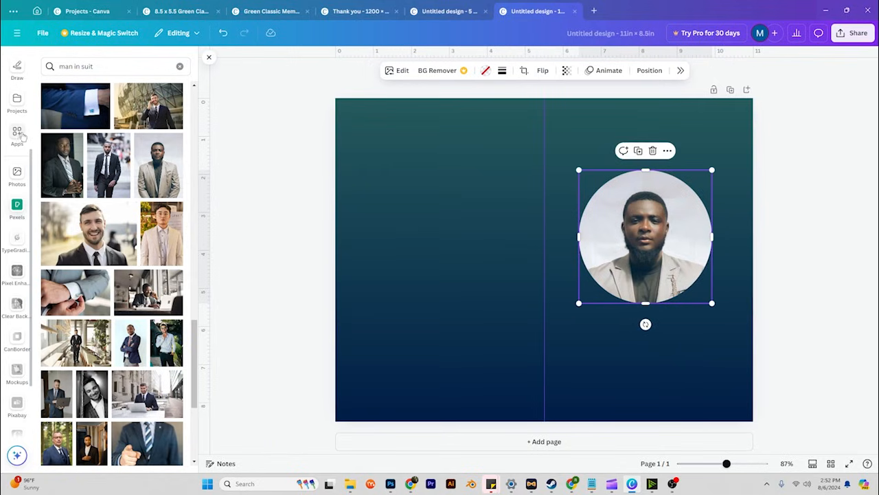
- Browse the available frame shapes in the elements library
scroll(16, 94, "up", 3)
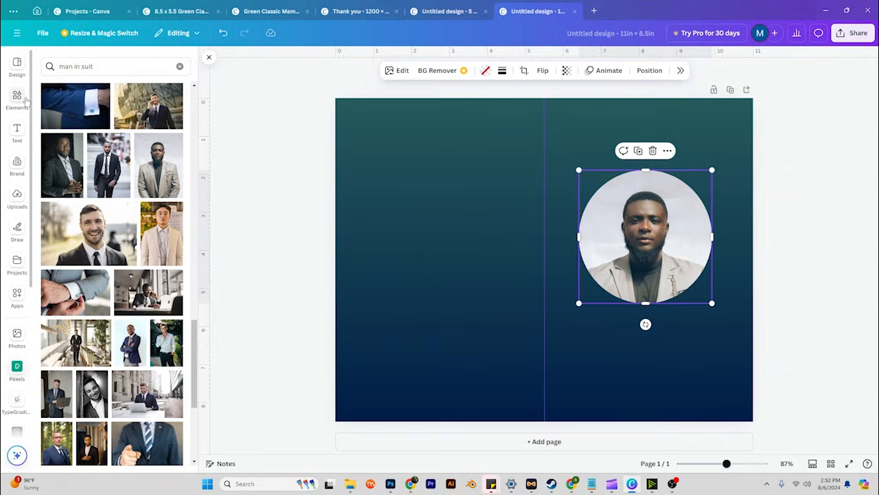
left_click(18, 99)
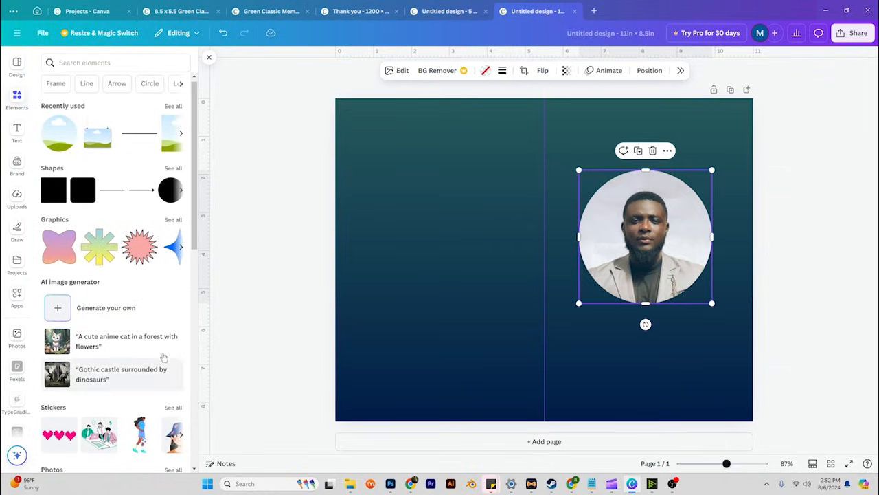
scroll(163, 357, "down", 9)
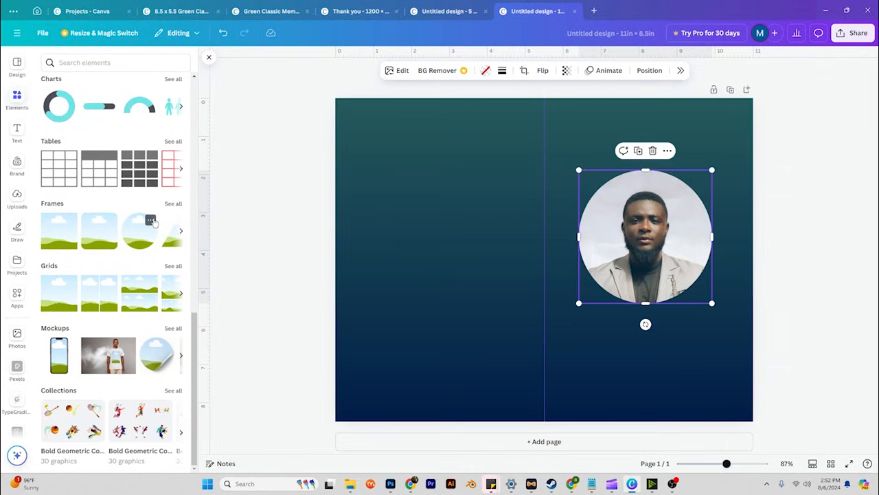
left_click(181, 232)
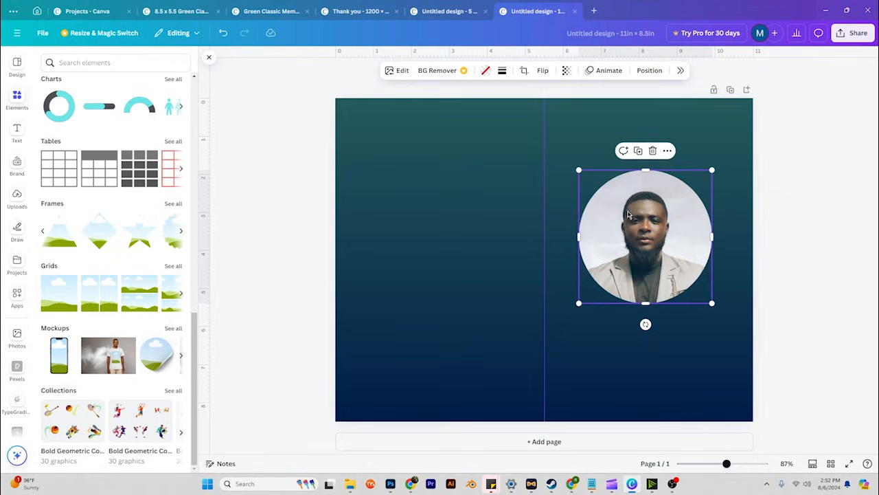
left_click(803, 217)
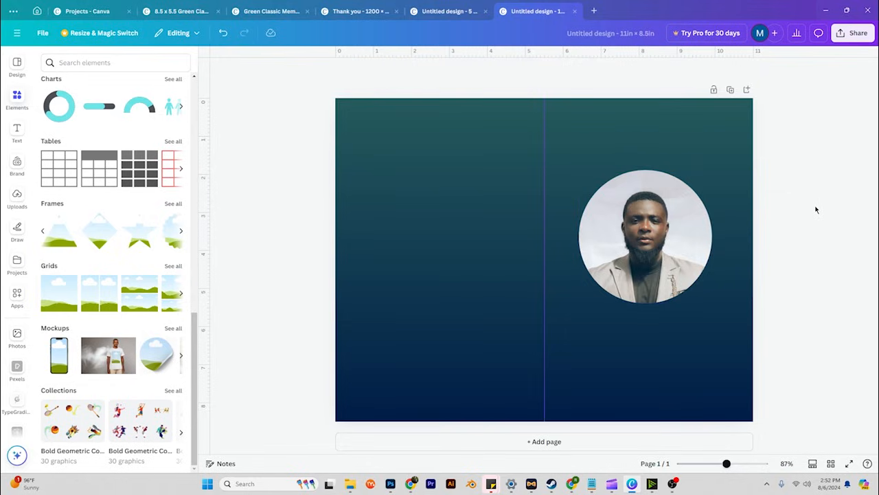
left_click(665, 232)
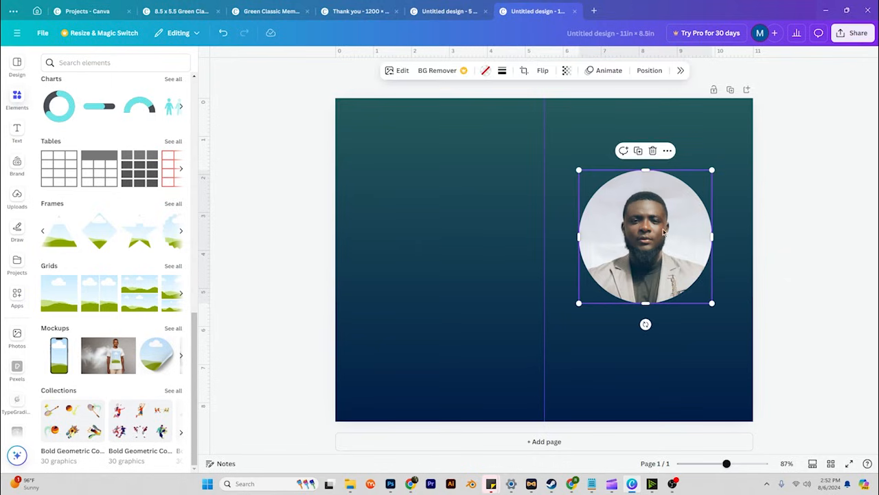
left_click(762, 203)
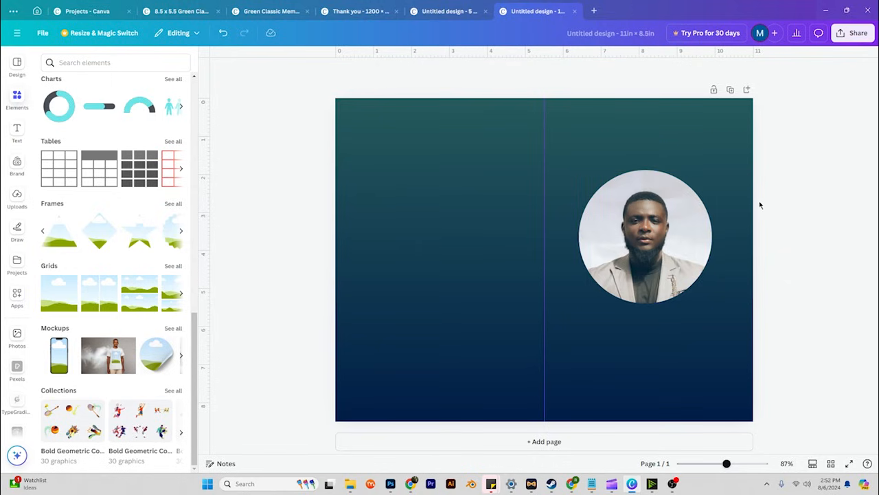
- Add a solid border with a weight of 4 to the circular portrait
left_click(636, 204)
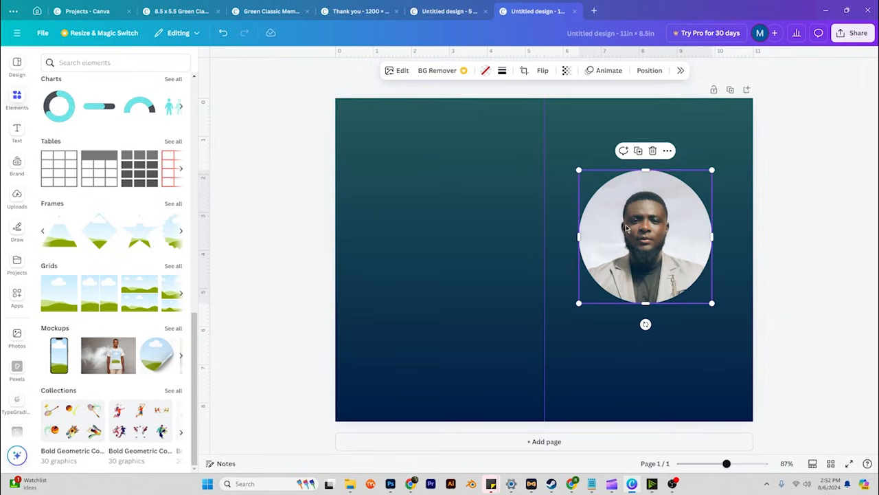
left_click(502, 70)
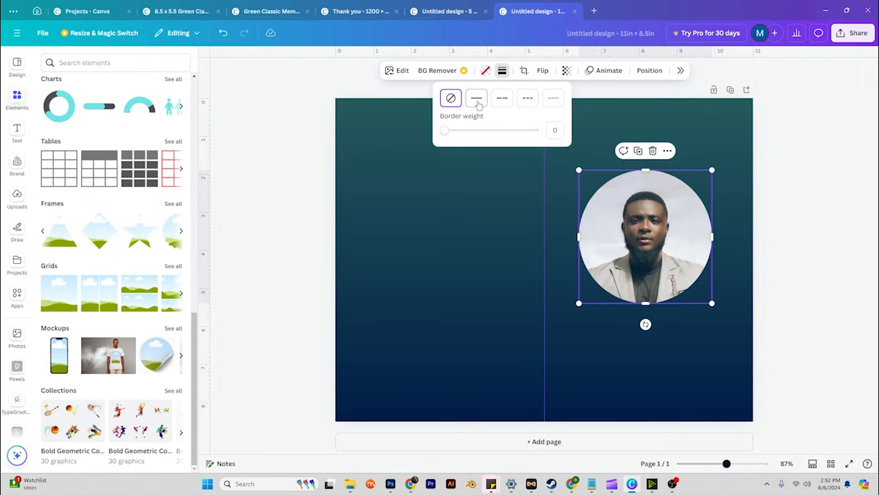
left_click(477, 98)
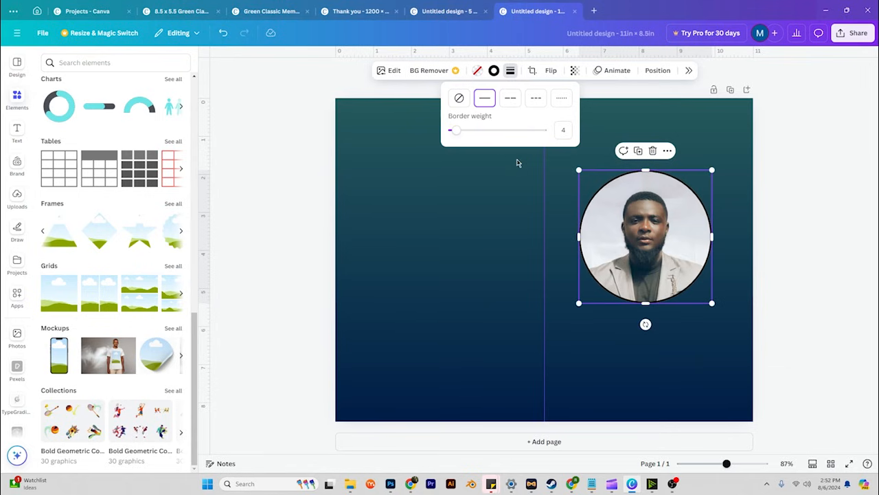
- Try several border colors on the portrait and keep the light beige-gray taken from the photo colors
left_click(494, 71)
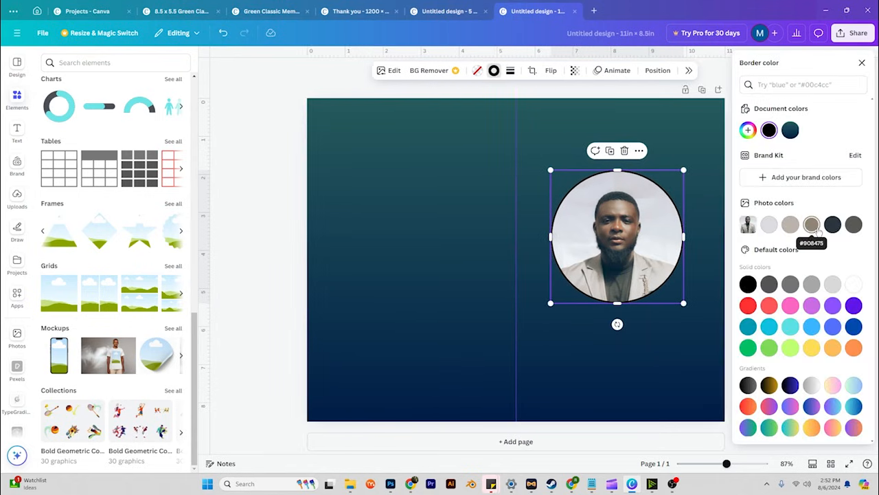
left_click(814, 229)
left_click(791, 227)
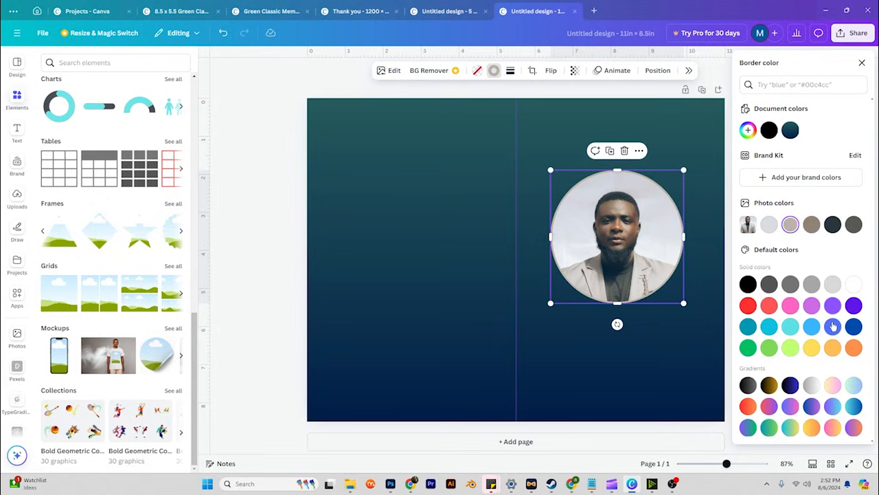
left_click(812, 327)
left_click(791, 224)
left_click(718, 207)
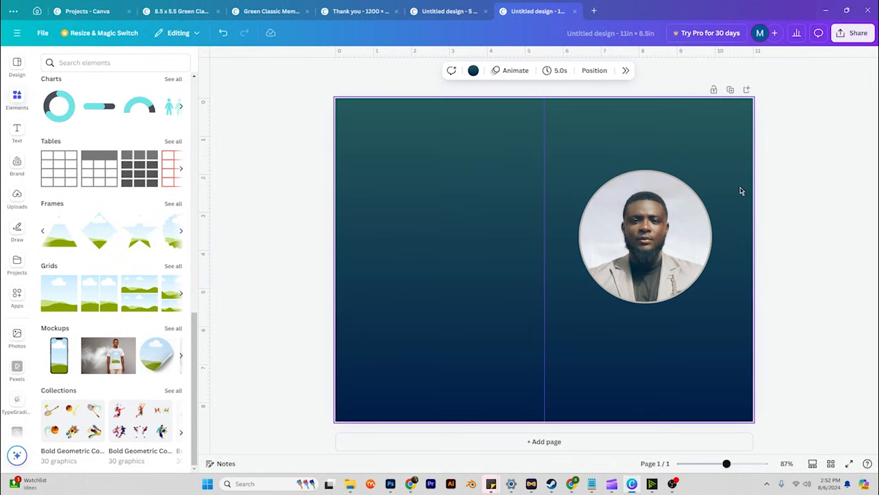
- Add a heading text reading "Celebrating The Life Of"
left_click(17, 132)
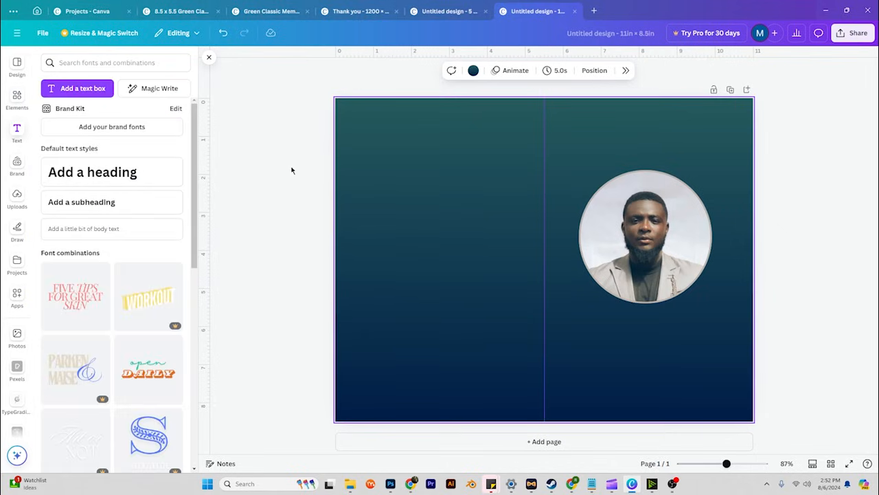
left_click(766, 218)
left_click(627, 152)
left_click_drag(564, 149, 693, 156)
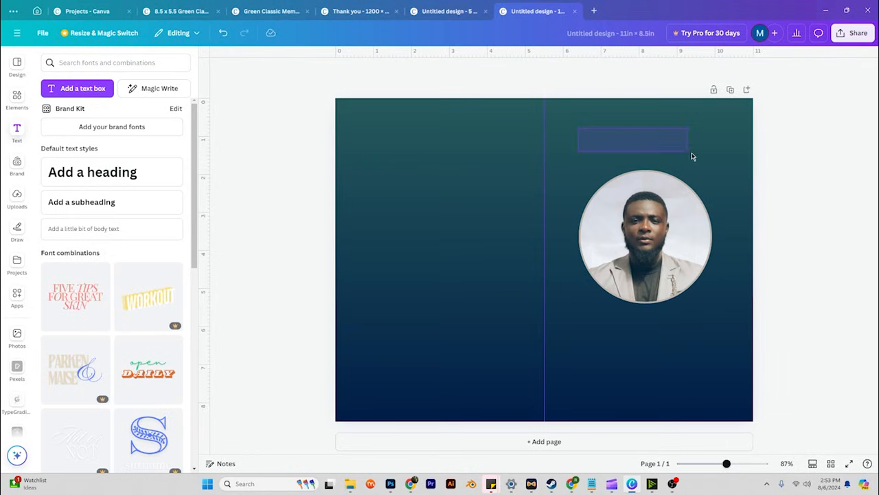
left_click(108, 178)
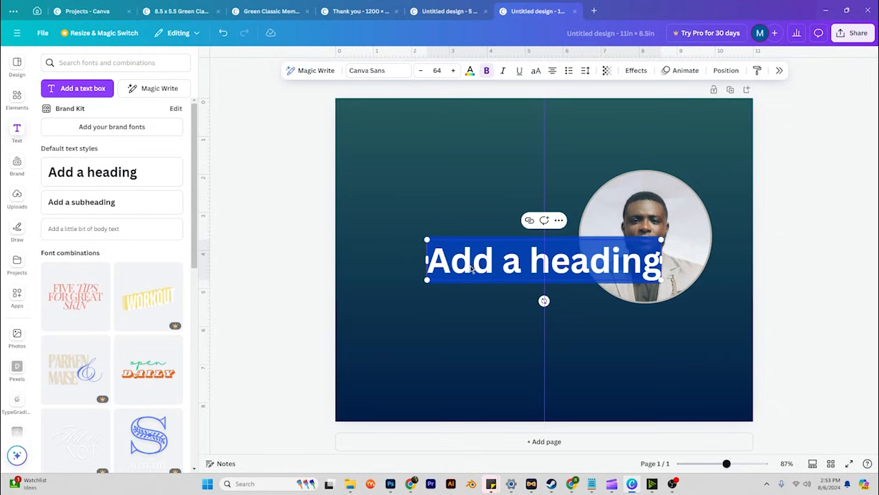
type("Celebrating The")
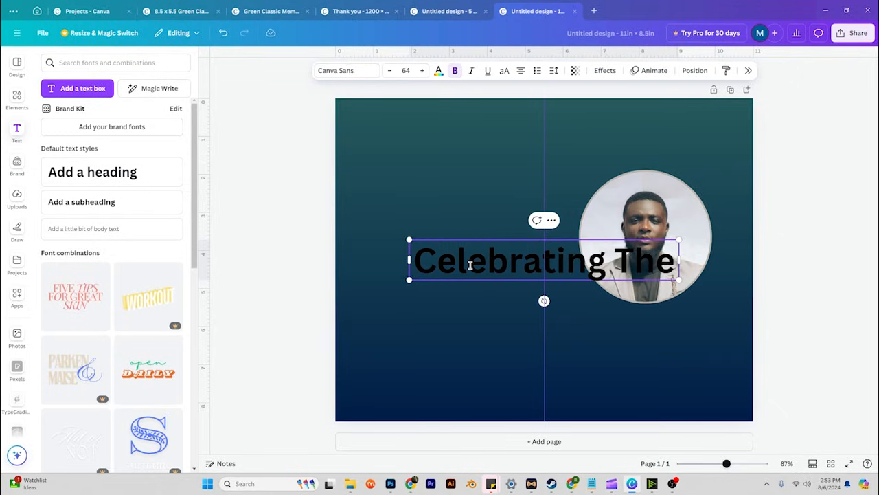
type(" Life Of")
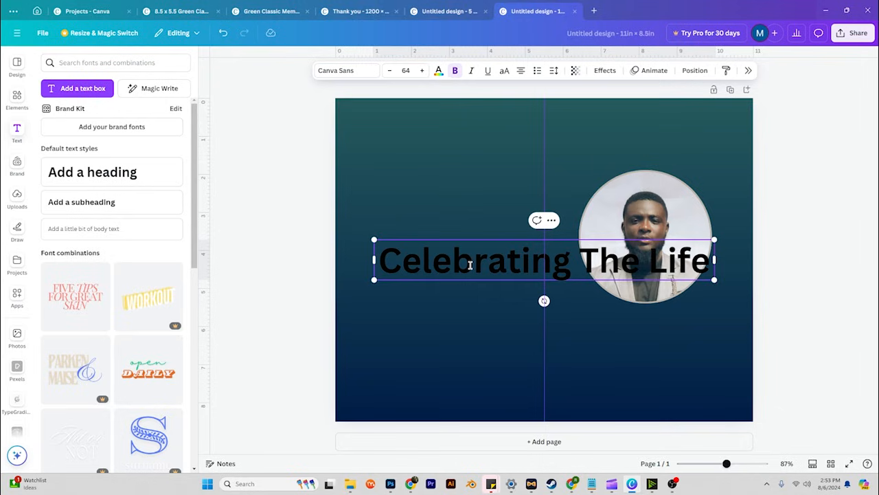
- Reduce the heading's font size to 23 and place it centered above the circular portrait
key("ctrl+a")
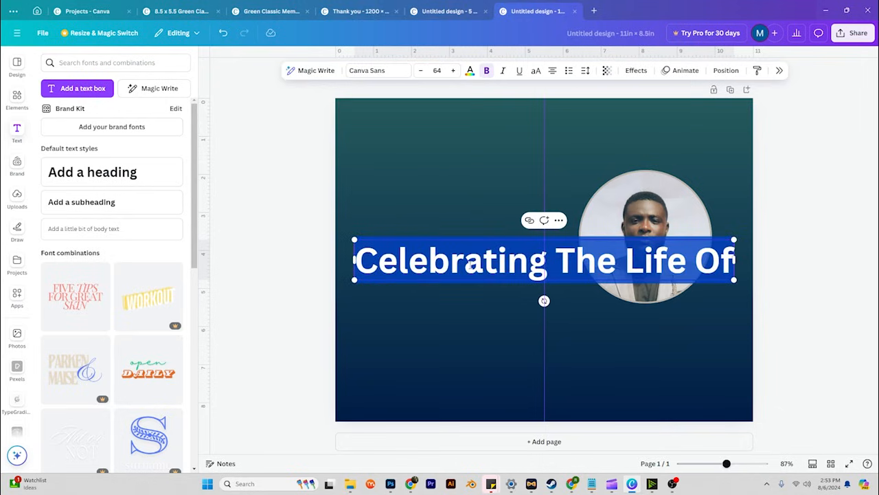
left_click(423, 73)
left_click_drag(423, 72, 423, 72)
left_click_drag(551, 274, 654, 176)
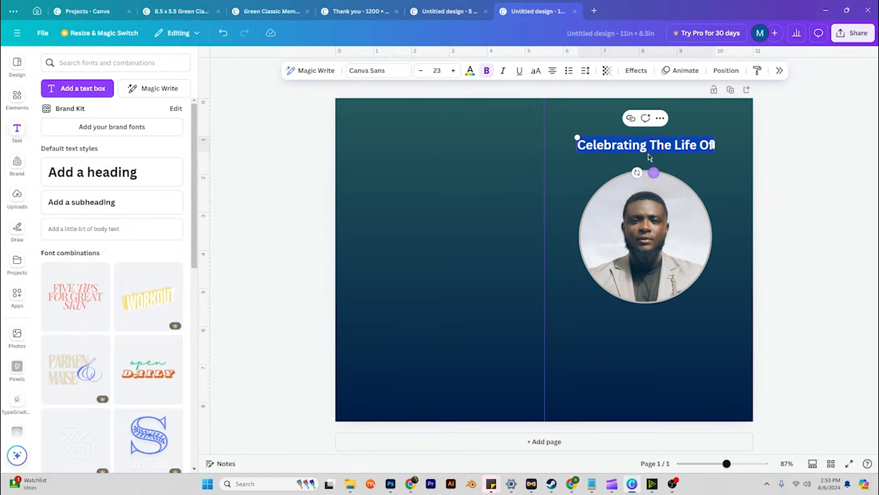
- Change the heading's font to Pinyon Script and increase its size to 32
left_click(368, 71)
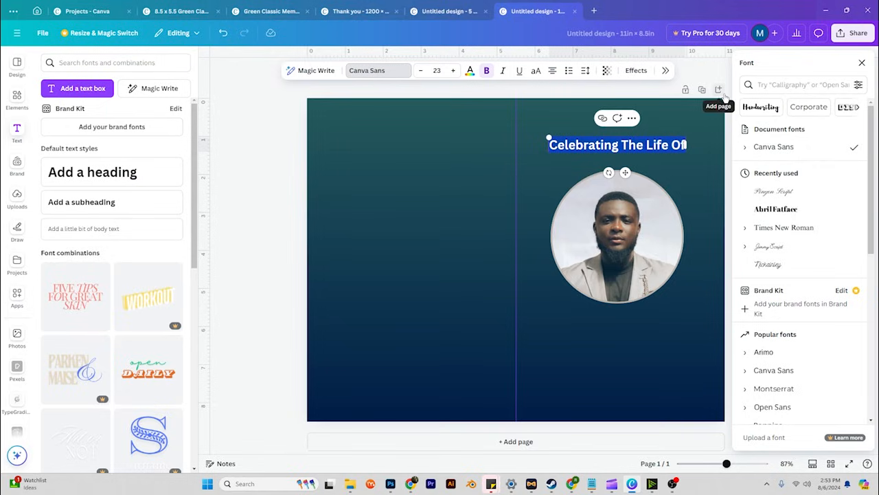
mouse_move(871, 192)
left_mouse_down()
mouse_move(873, 203)
mouse_move(872, 190)
left_mouse_up()
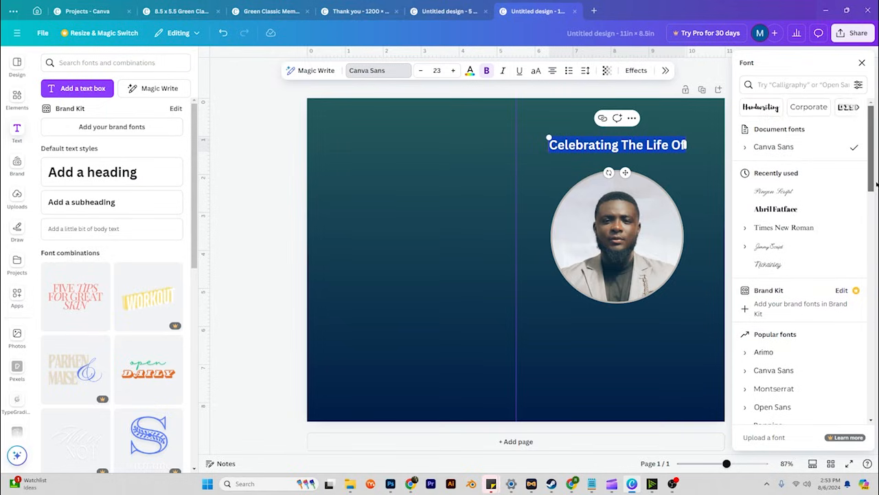
left_click(783, 197)
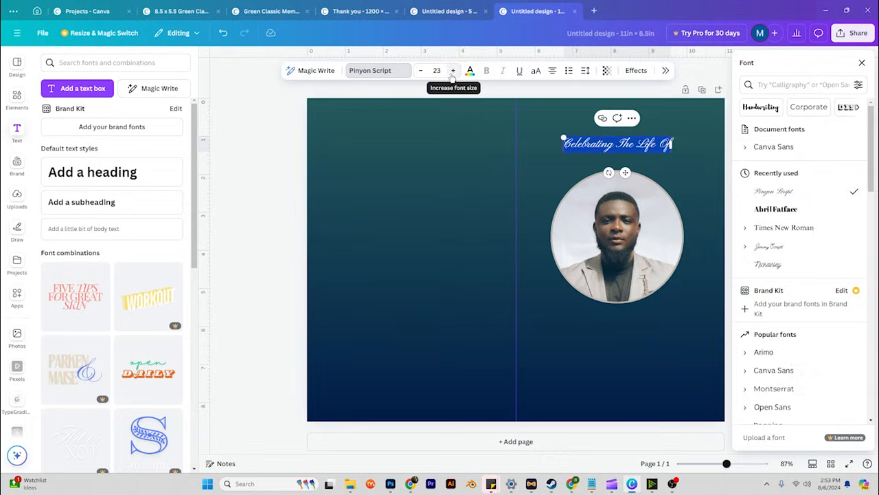
left_click(453, 71)
left_click(452, 71)
left_click(453, 71)
left_click(452, 71)
left_click(453, 71)
left_click(453, 72)
left_click(453, 71)
left_click(455, 163)
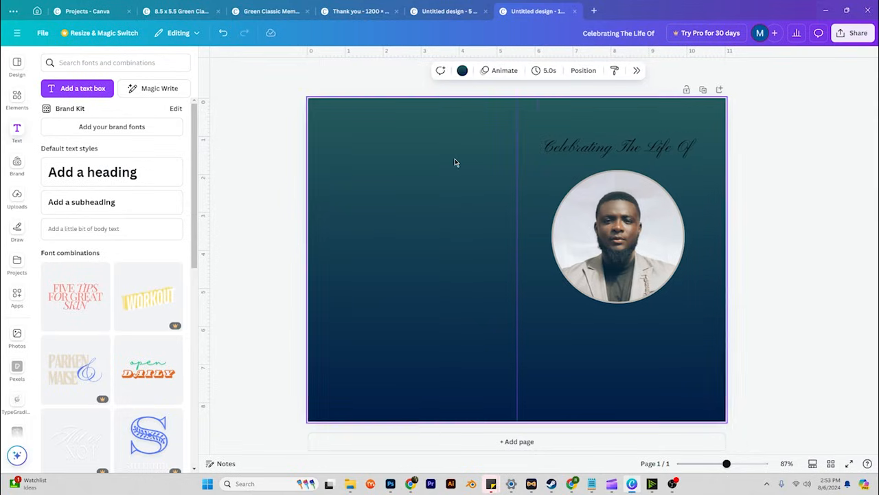
- Change the text color of the "Celebrating The Life Of" heading to light gray
left_click(723, 153)
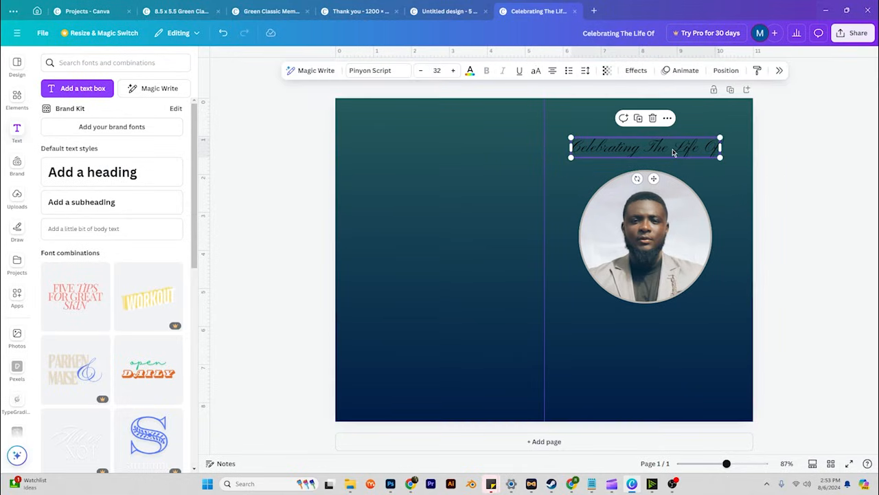
left_click(470, 72)
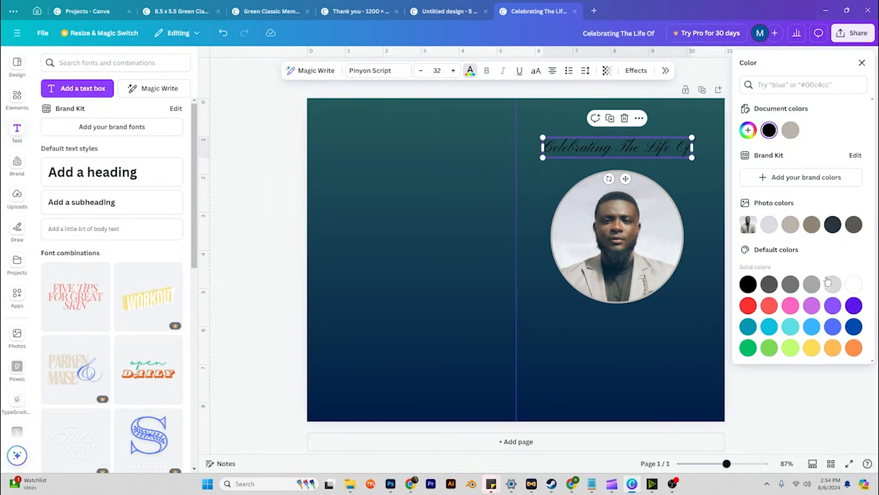
left_click(832, 283)
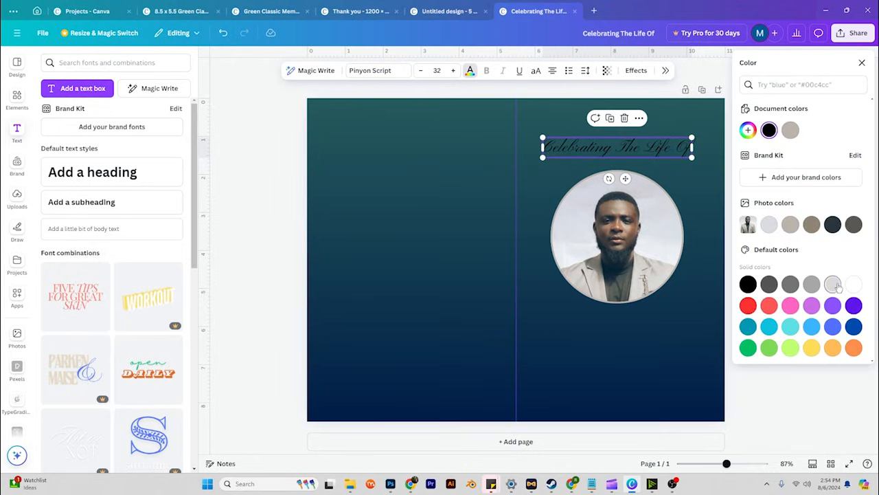
left_click(699, 188)
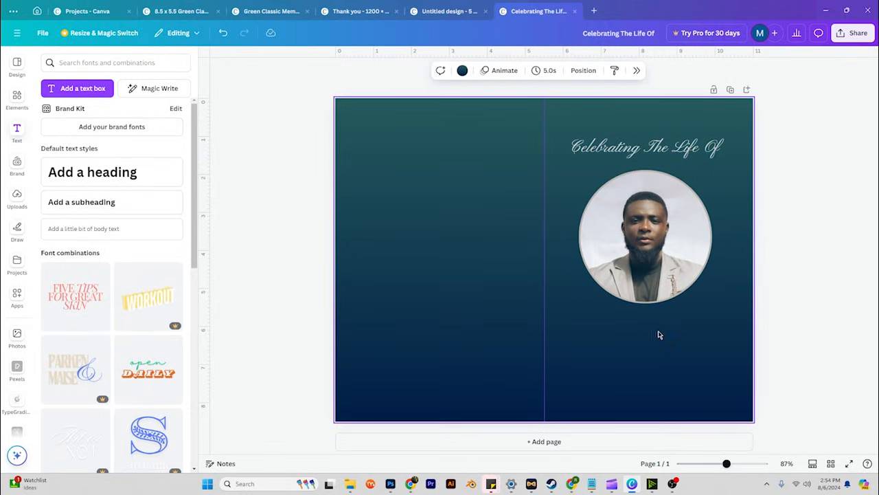
- Duplicate the "Celebrating The Life Of" heading, place the copy below the portrait, and replace its text with the deceased's first name
left_click(676, 150)
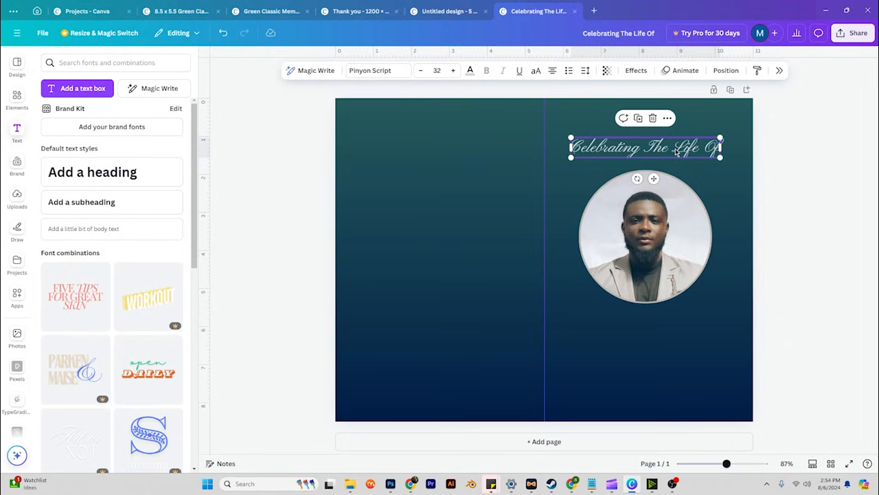
left_click(638, 119)
left_click_drag(662, 152, 655, 330)
double_click(656, 330)
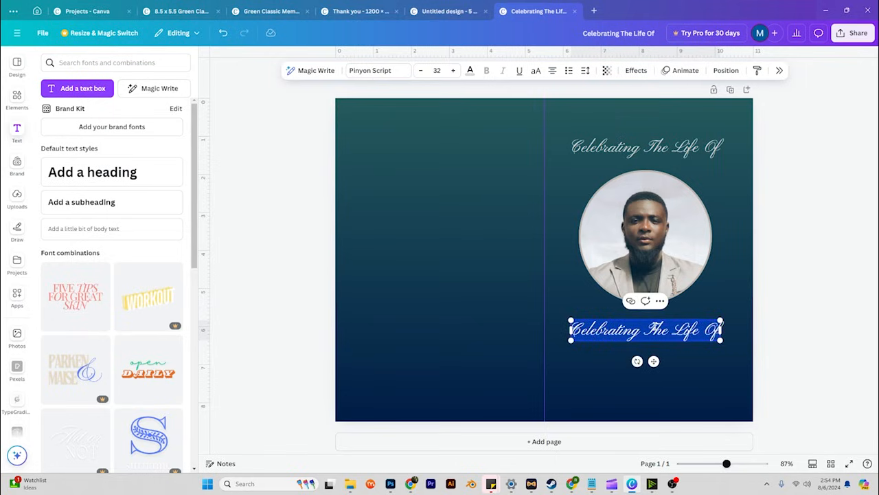
type("Charles Curtis")
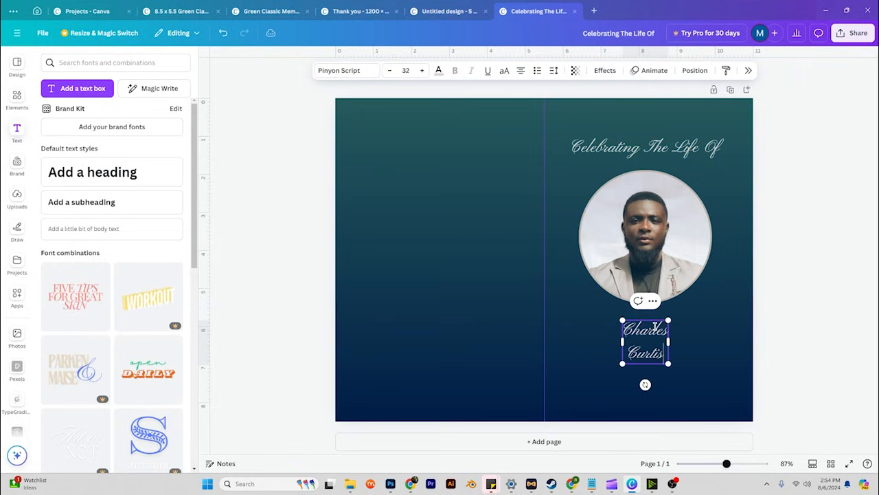
key("BackSpace")
key("BackSpace")
key("BackSpace")
key("BackSpace")
key("BackSpace")
key("BackSpace")
key("BackSpace")
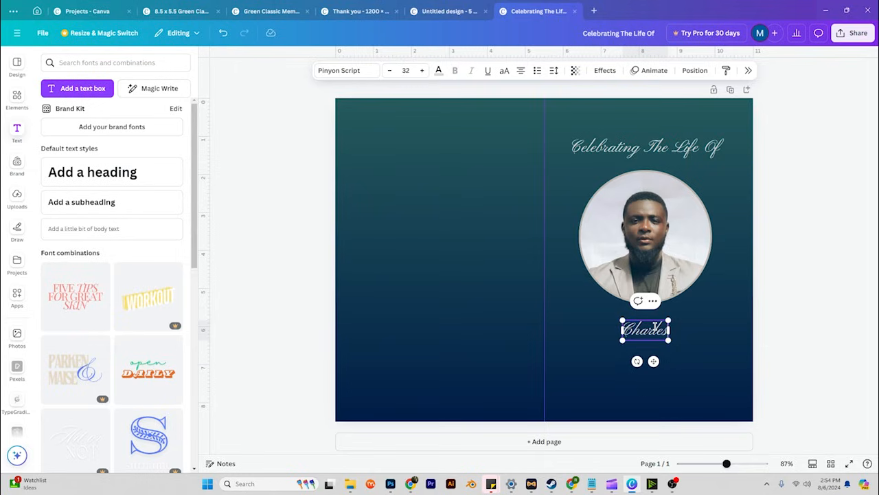
key("ctrl+a")
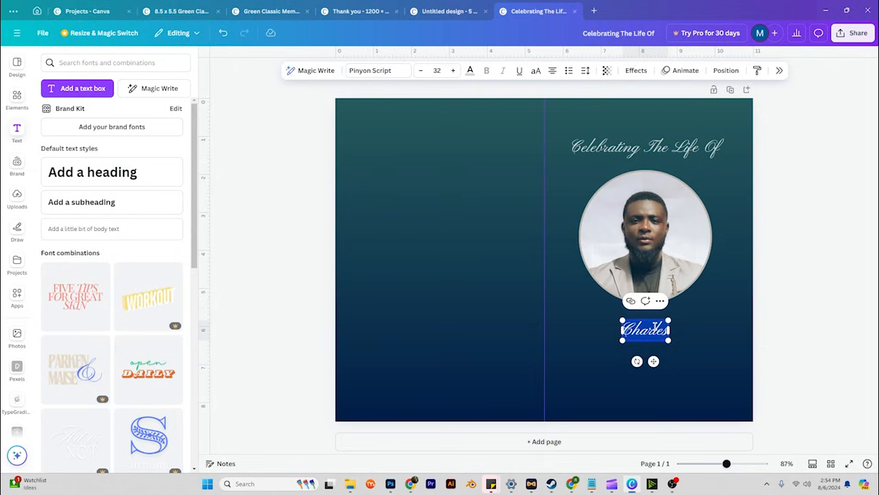
- Enlarge the first-name text below the portrait to font size 88
left_click(711, 333)
left_click(647, 330)
mouse_move(669, 340)
left_mouse_down()
mouse_move(749, 370)
mouse_move(670, 341)
left_mouse_up()
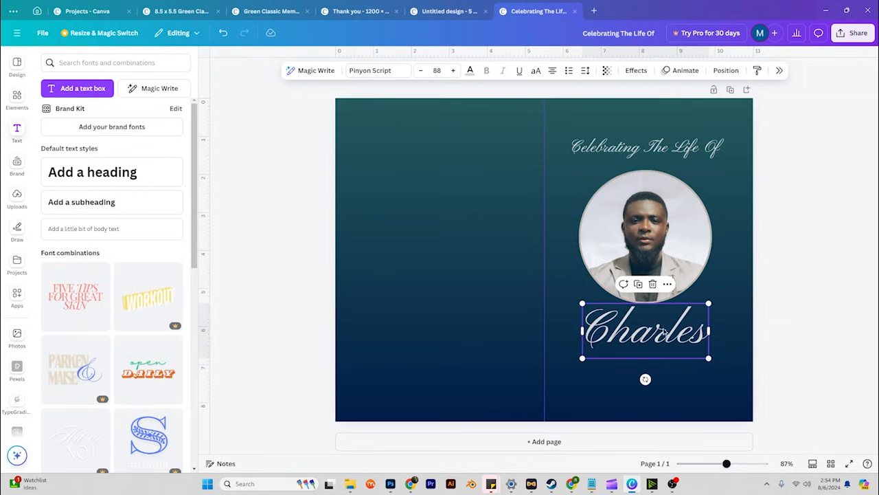
- Duplicate the first-name text, place the copy beneath it, and replace its text with the deceased's last name
left_click(638, 283)
double_click(654, 362)
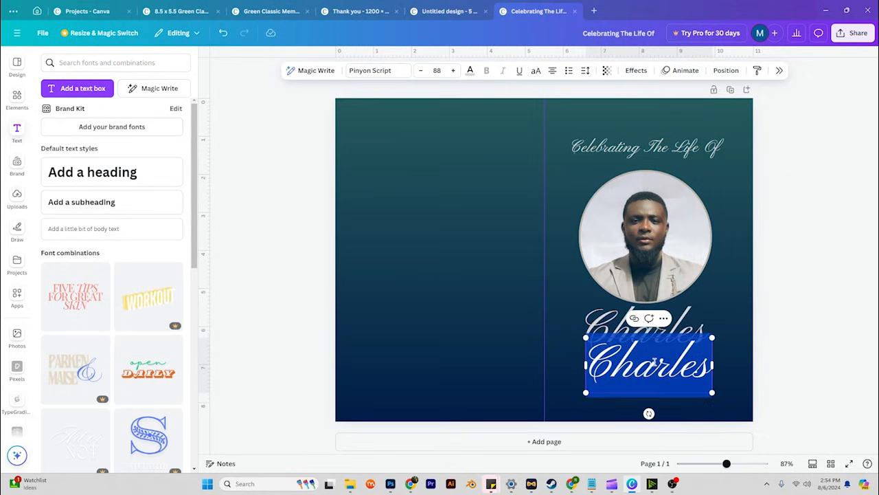
type("Curtis")
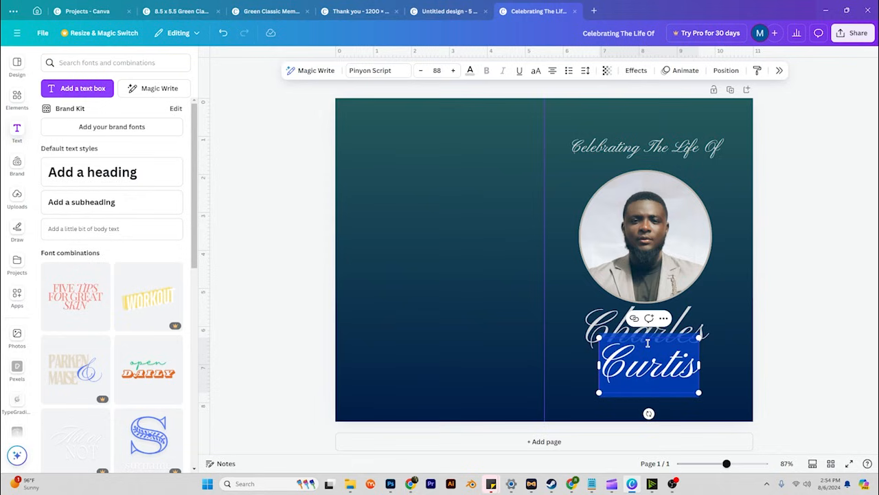
- Change the last name's font to Abril Fatface and center it tightly under the first name, slightly overlapping it
left_click(371, 71)
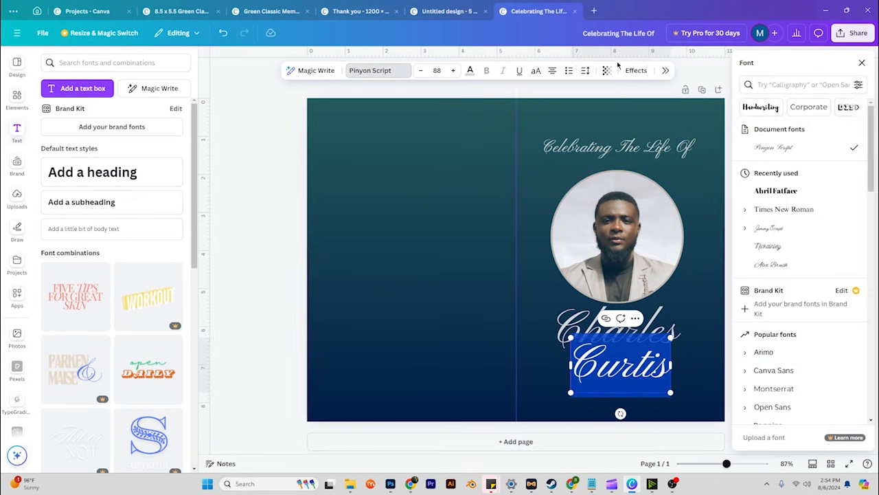
left_click(776, 190)
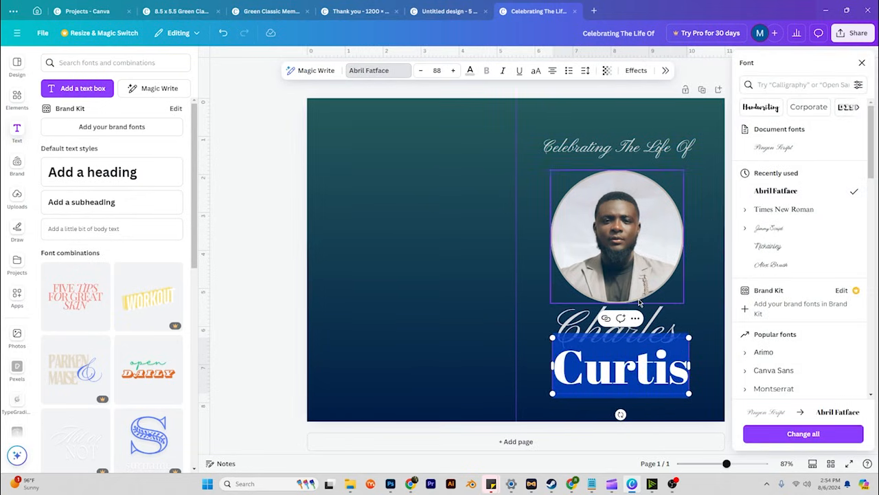
left_click(672, 302)
left_click(683, 354)
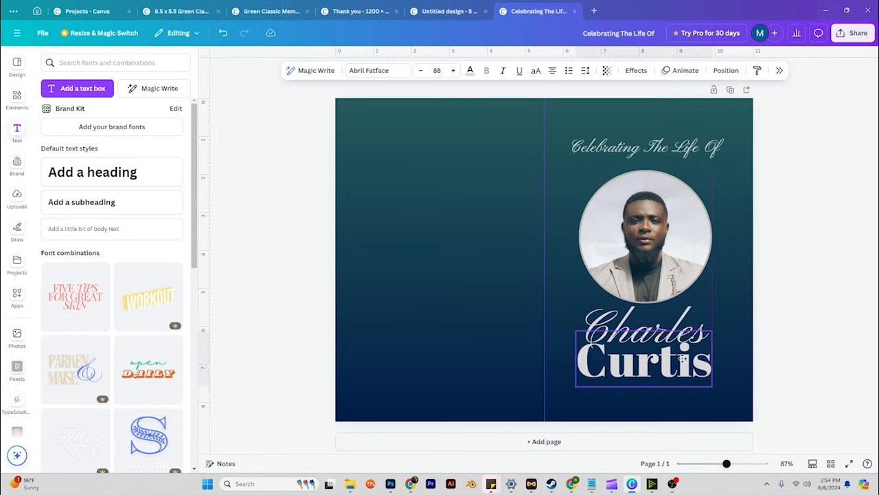
left_click(777, 300)
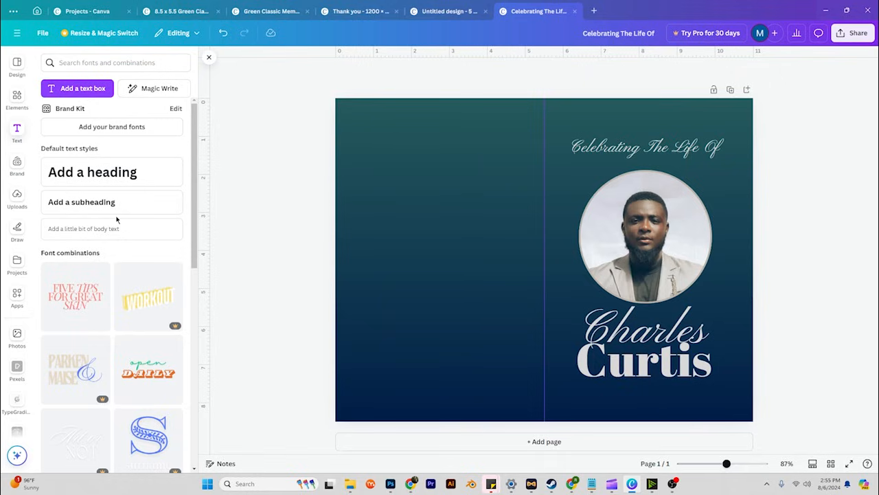
- Add a subheading with two lines: "Church Name | Officiating Pastor" and "Date of Funeral Service"
left_click(81, 202)
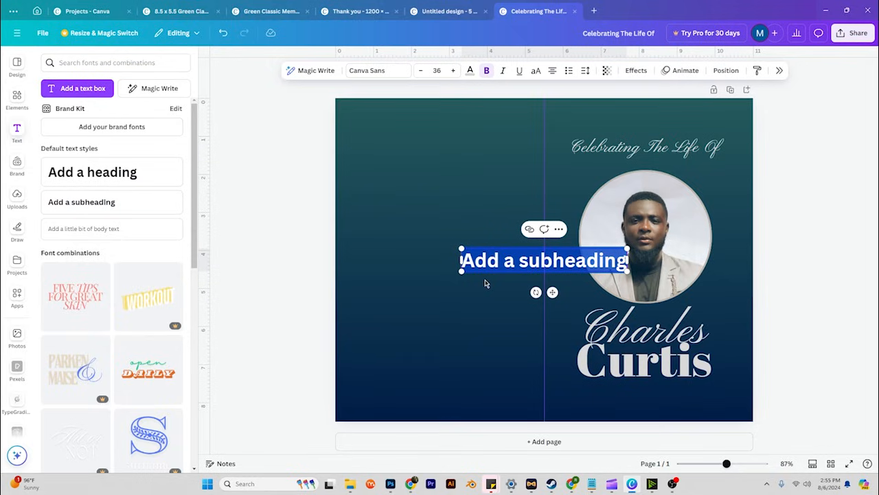
type("Church Name")
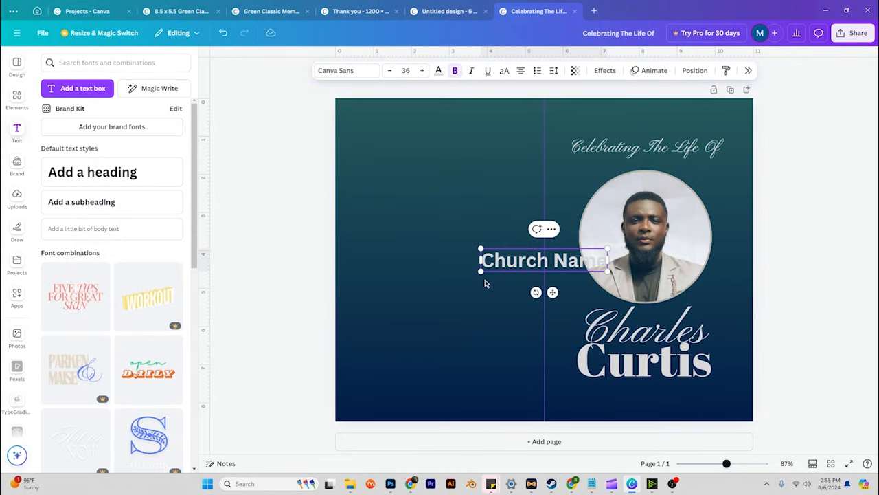
type(" | Officiating Pas")
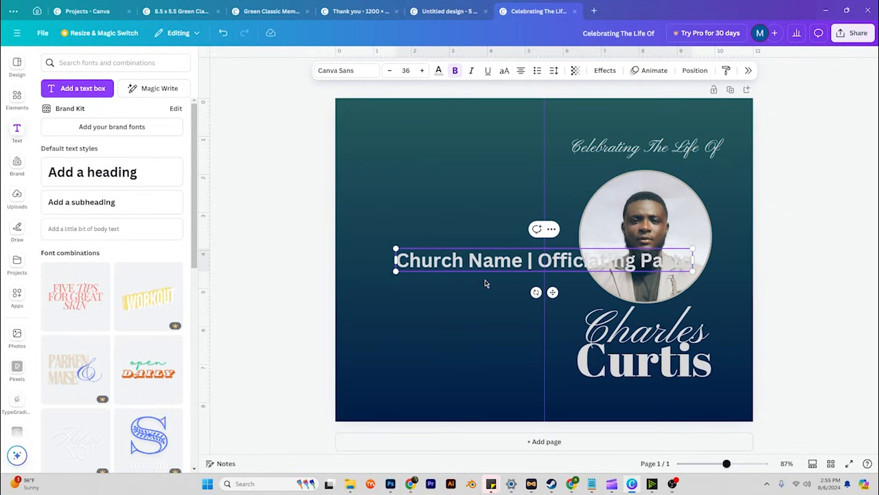
type("tor")
key("Return")
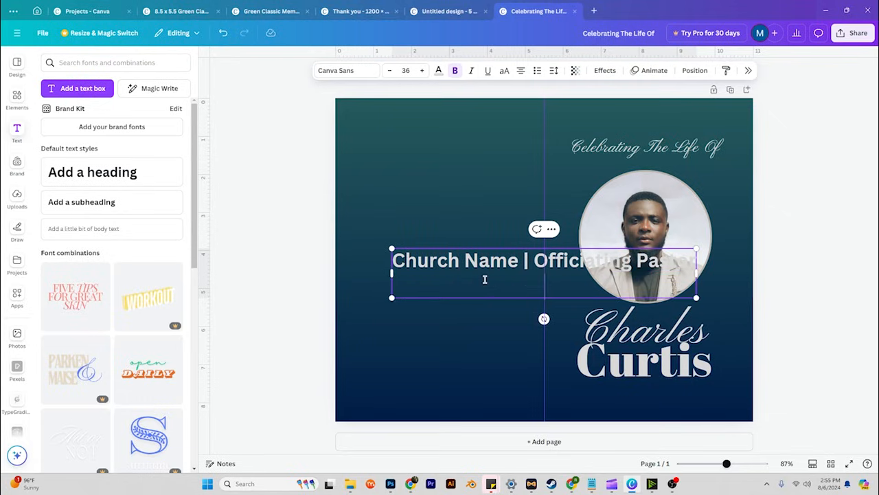
type("Date ")
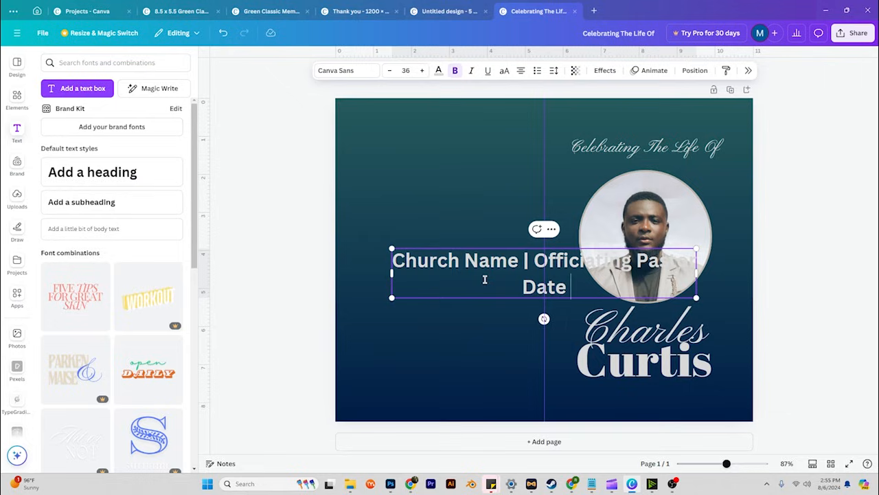
type("of Funeral")
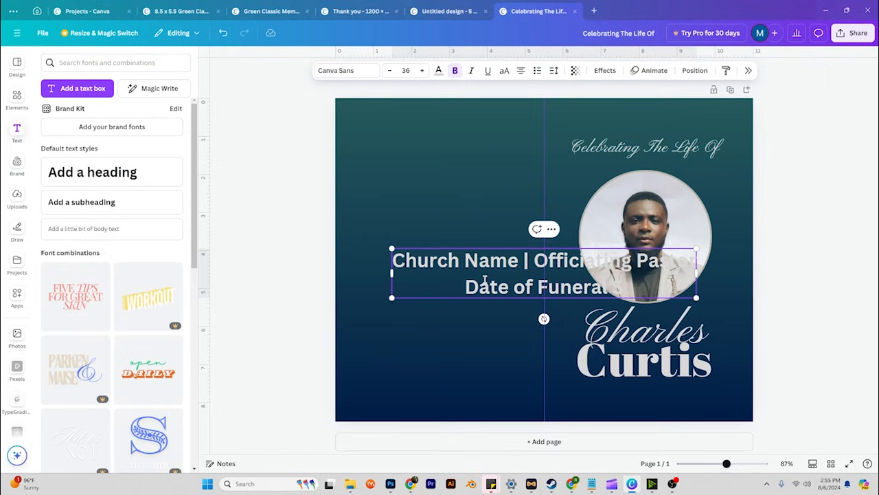
type(" Service")
- Reduce the two-line service details to font size 13 and center them directly below the last name
key("ctrl+a")
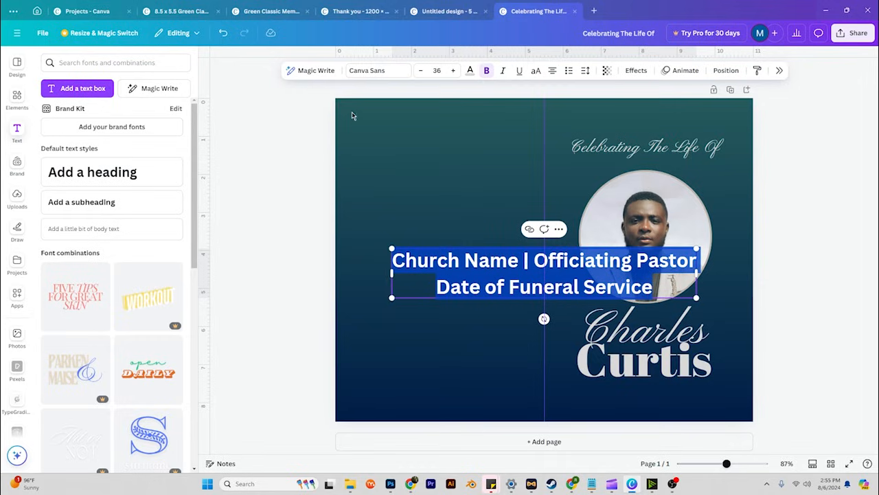
left_click(420, 70)
left_click(420, 70)
left_click(421, 70)
left_click(420, 70)
left_click(420, 70)
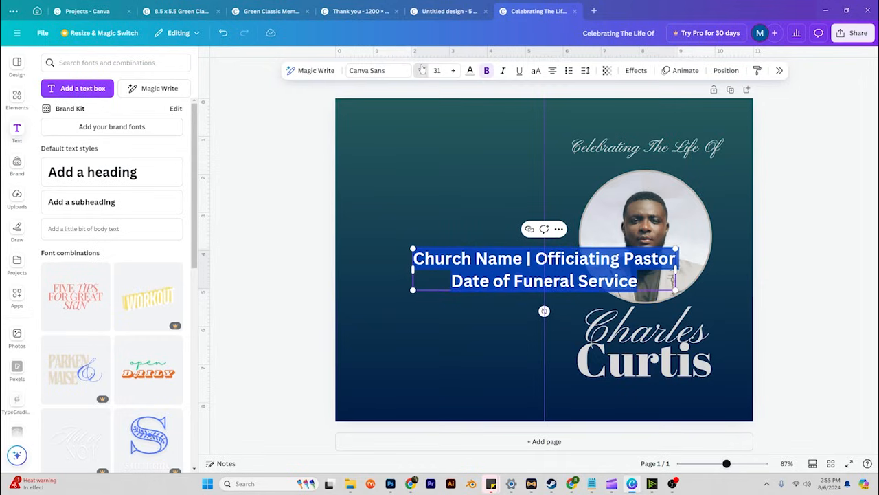
left_click(422, 70)
left_click(422, 70)
left_click(421, 70)
left_click(421, 70)
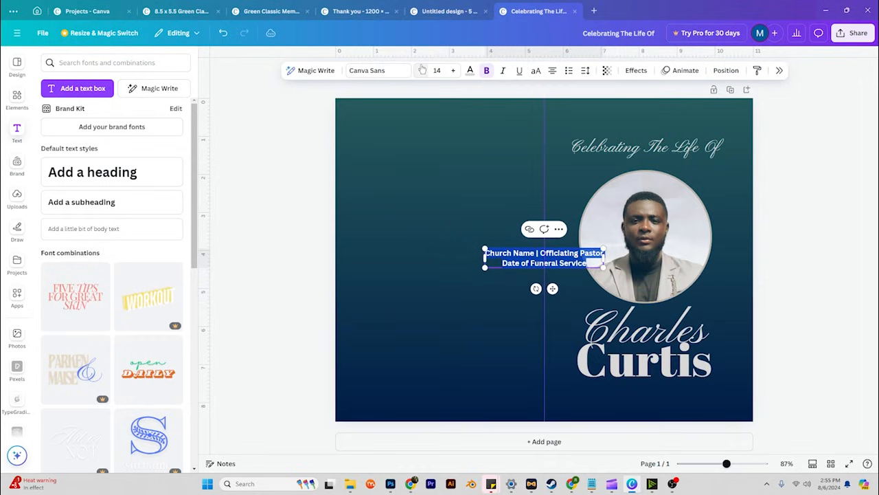
left_click(420, 70)
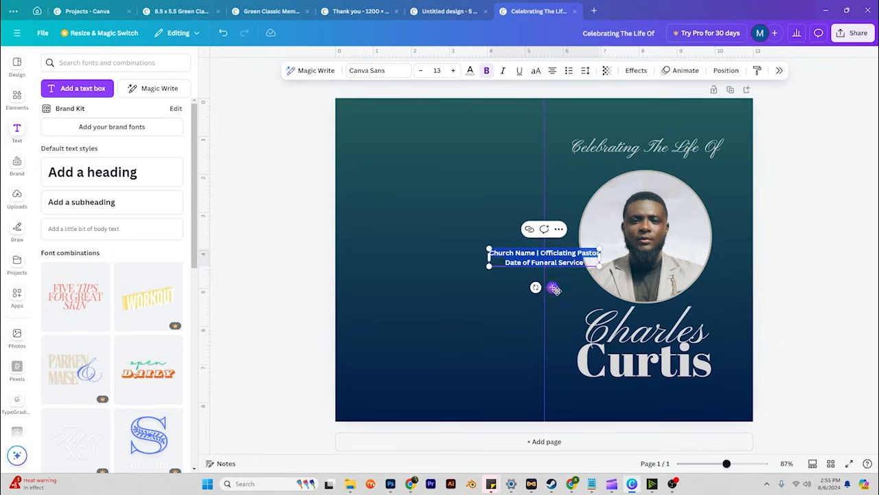
left_click_drag(553, 288, 654, 419)
left_click(765, 394)
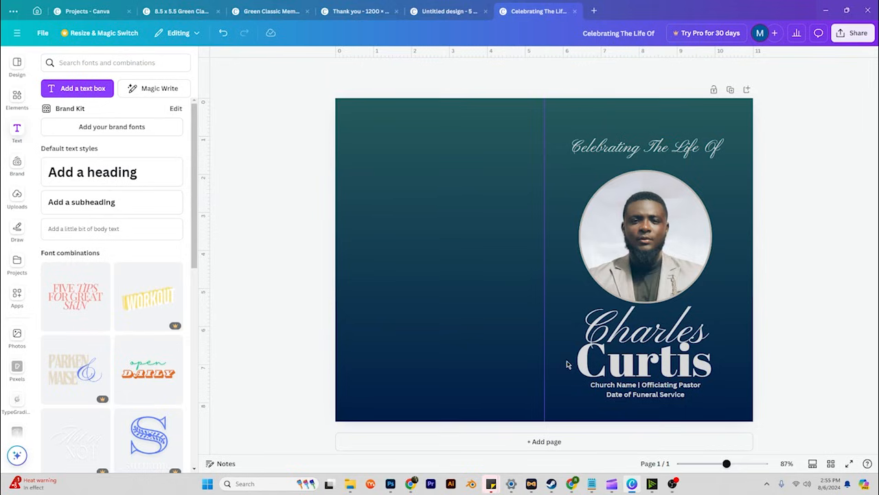
- Search Pexels for "white roses" and add the black-and-white close-up photo of roses to the page
scroll(18, 281, "down", 2)
left_click(17, 277)
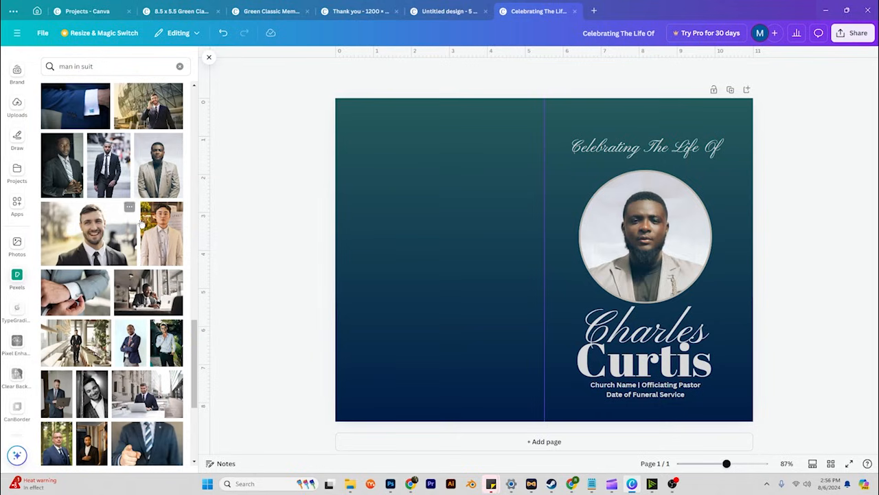
left_click(180, 67)
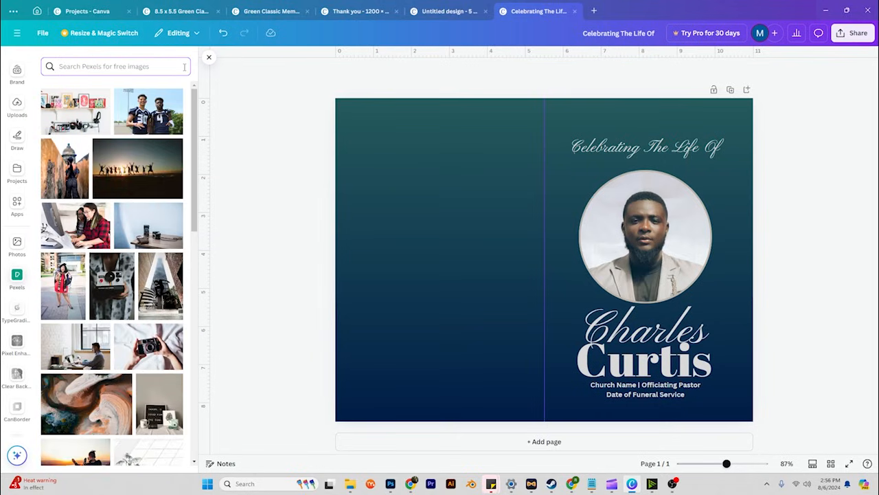
type("white roses")
key("Return")
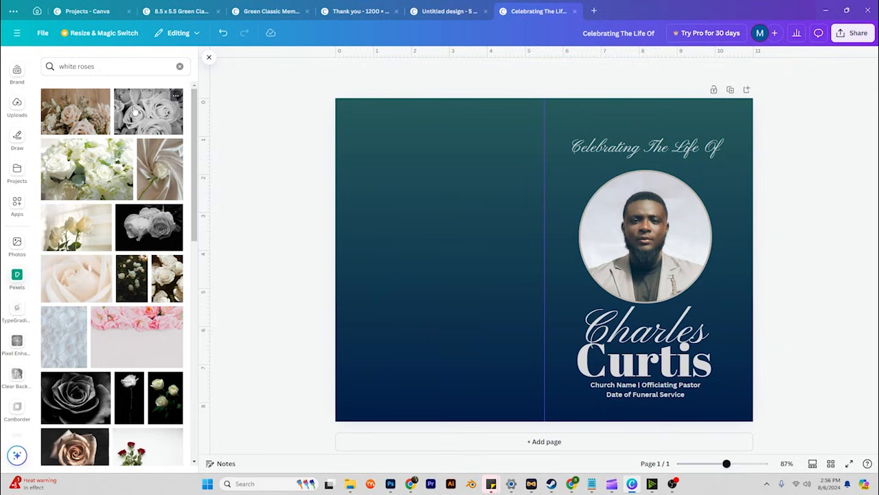
left_click_drag(136, 110, 373, 145)
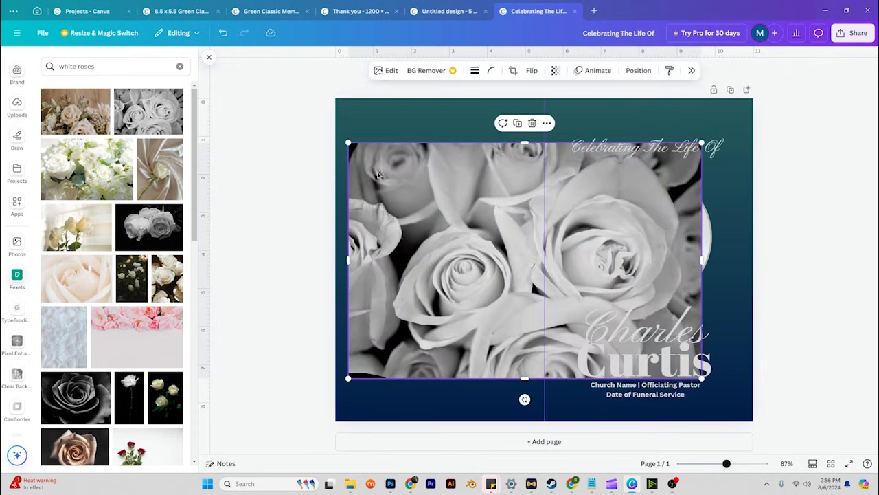
- Move and resize the roses photo so it covers the entire 11 × 8.5 in page
left_click_drag(379, 175, 403, 211)
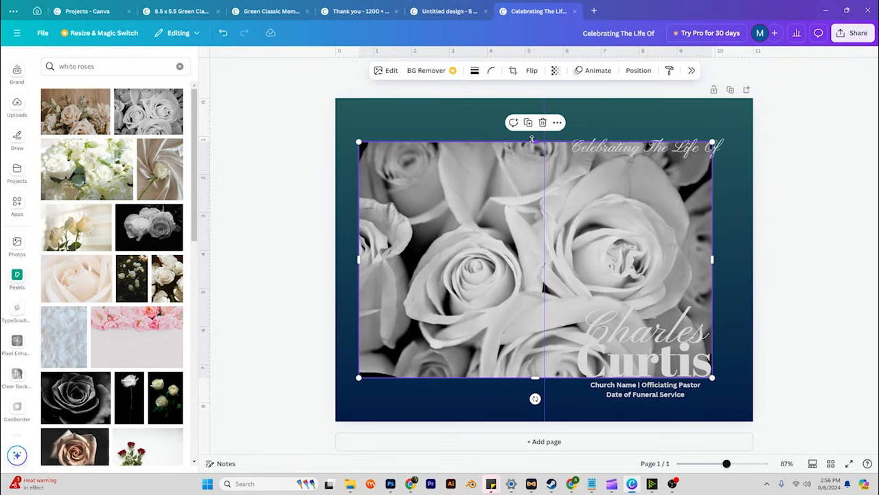
left_click_drag(532, 139, 534, 98)
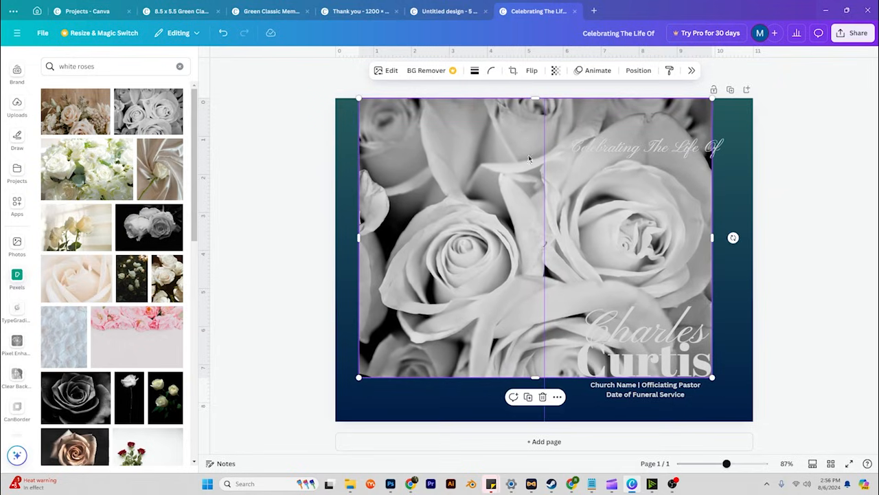
left_click_drag(712, 376, 767, 421)
left_click_drag(358, 259, 332, 259)
left_click_drag(765, 259, 754, 259)
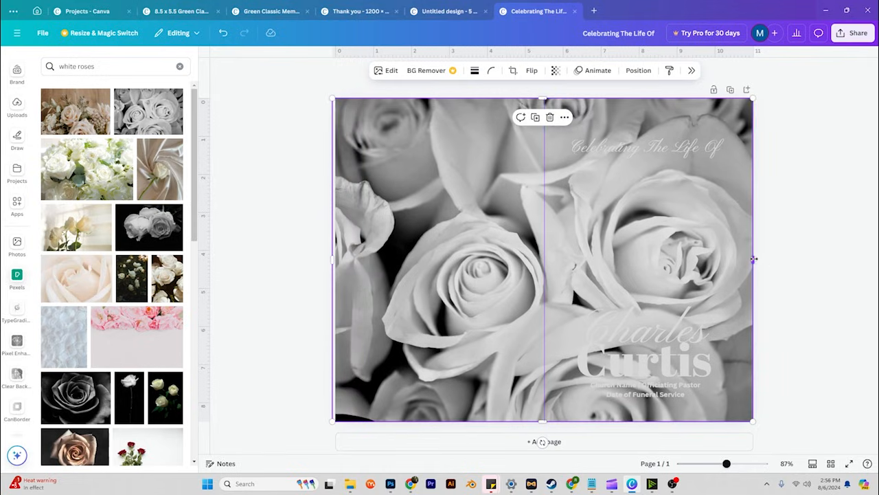
- Send the roses photo to the back, behind the portrait and all the text
right_click(431, 170)
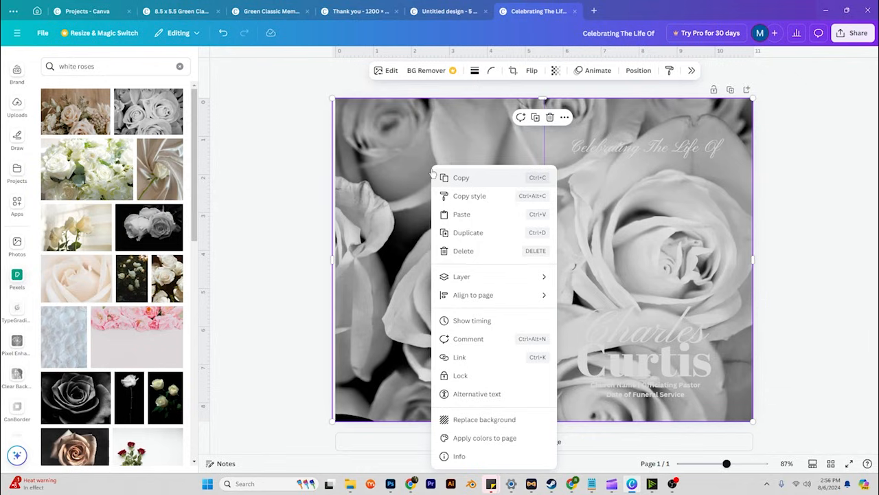
mouse_move(481, 283)
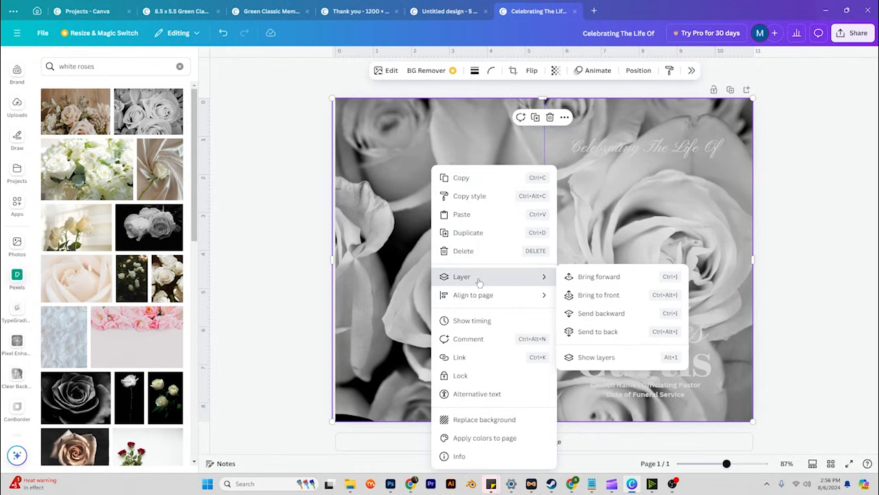
left_click(595, 331)
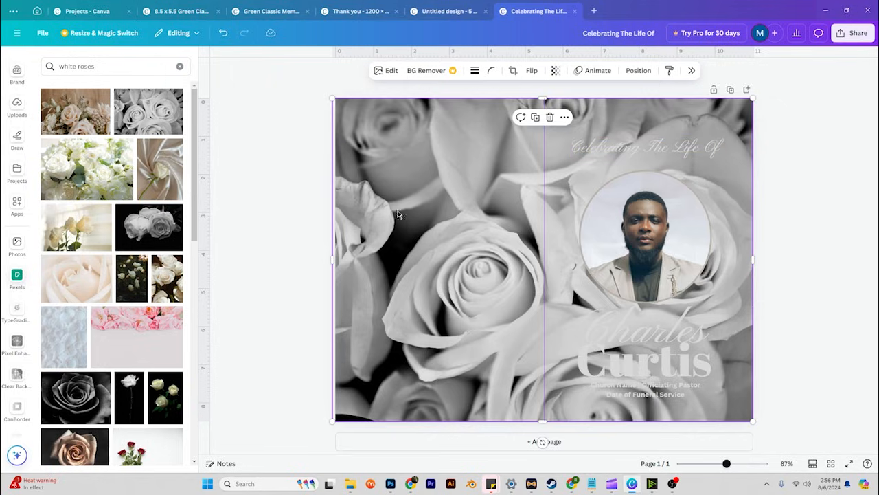
- Set the roses photo's transparency to 20 so it blends into the gradient background
left_click(555, 70)
left_click_drag(551, 108, 524, 109)
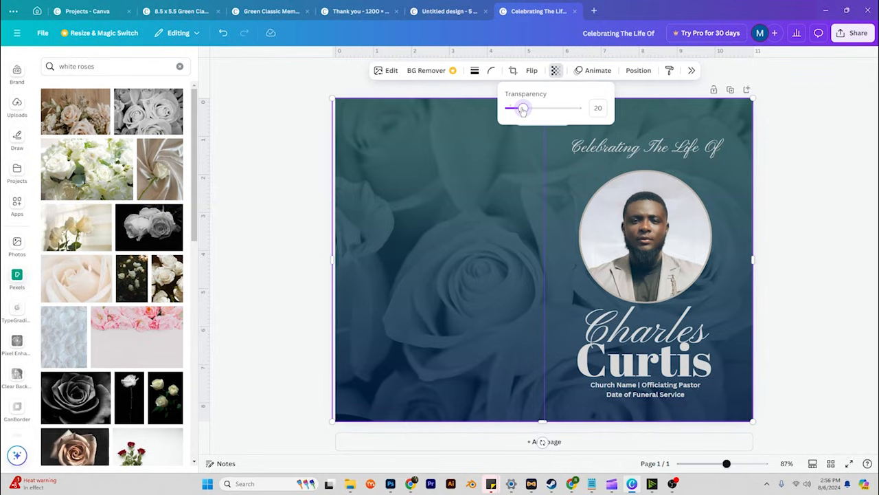
left_click(787, 131)
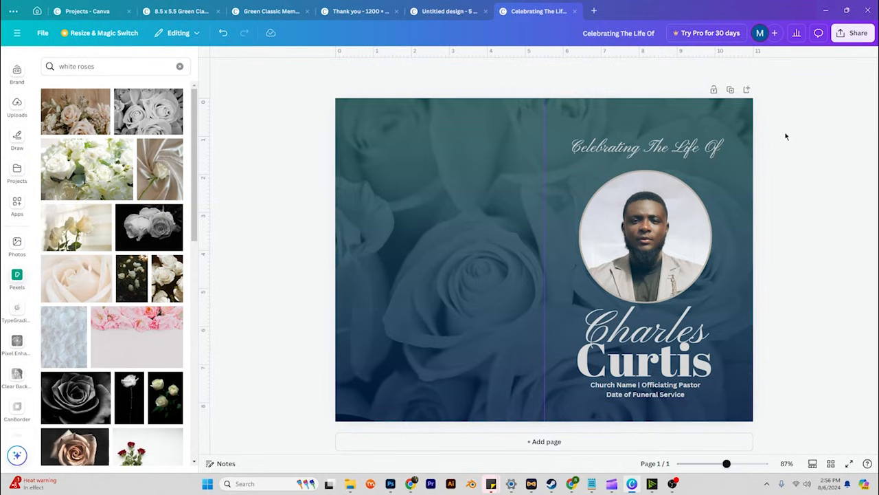
- Lock the full-page roses background photo in place so it cannot be moved
left_click(443, 229)
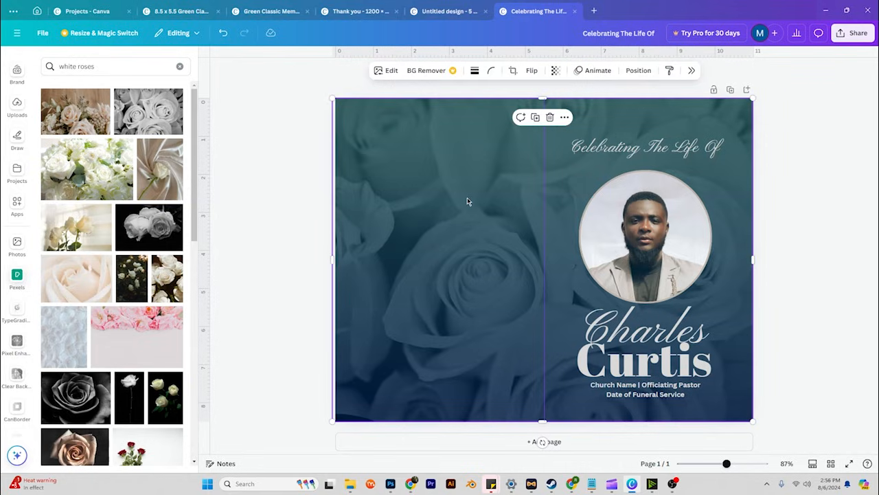
right_click(467, 200)
left_click(440, 211)
right_click(447, 206)
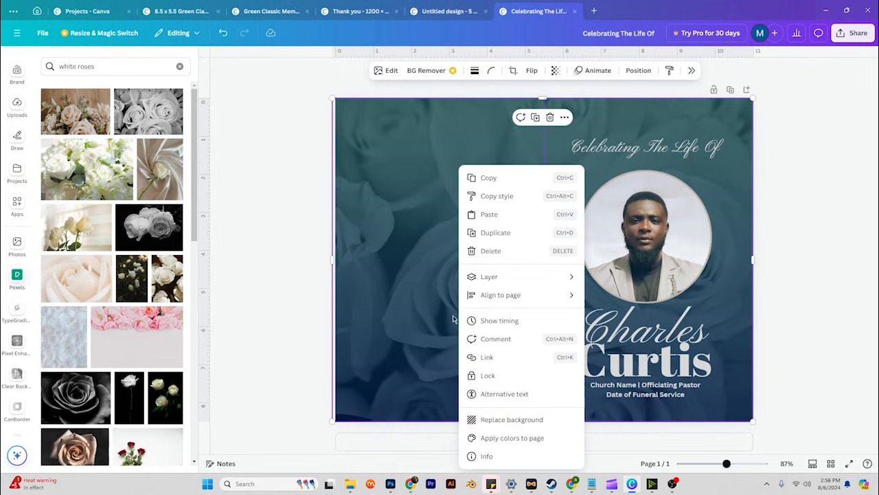
left_click(488, 376)
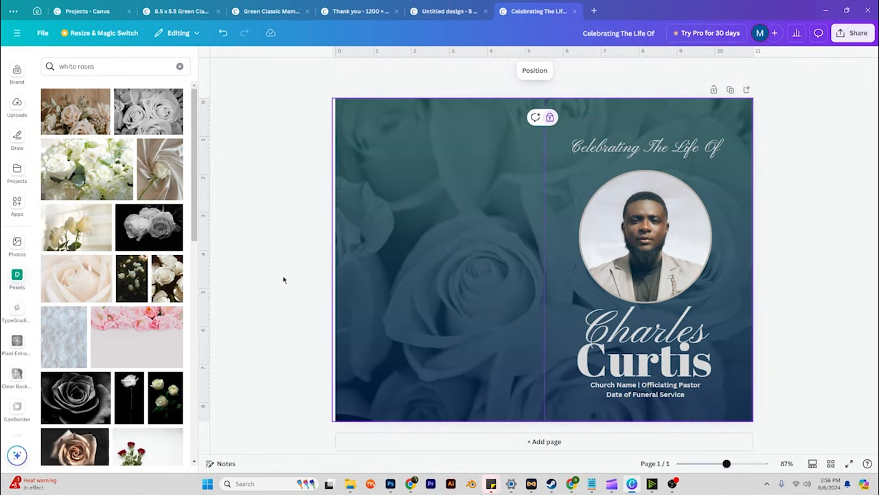
left_click(301, 299)
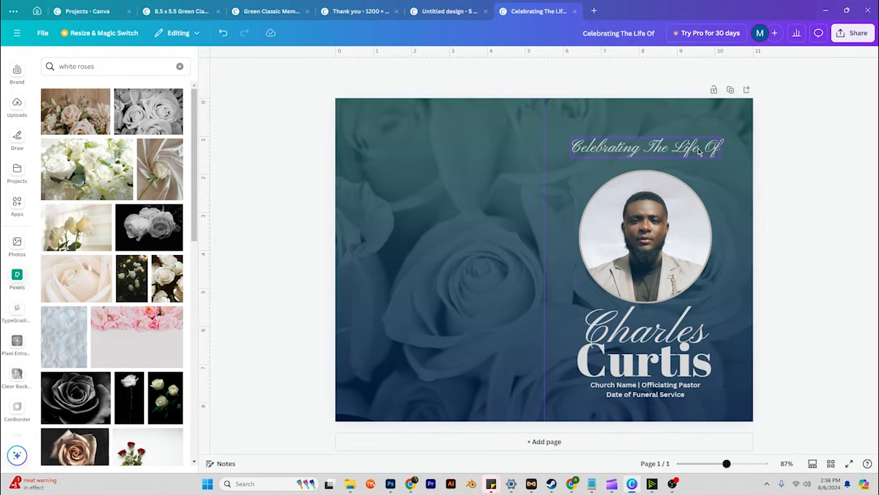
- Recolour the first-name and last-name texts below the portrait together, trying turquoise and light blue before choosing lime green #C1FF72
left_click(674, 369)
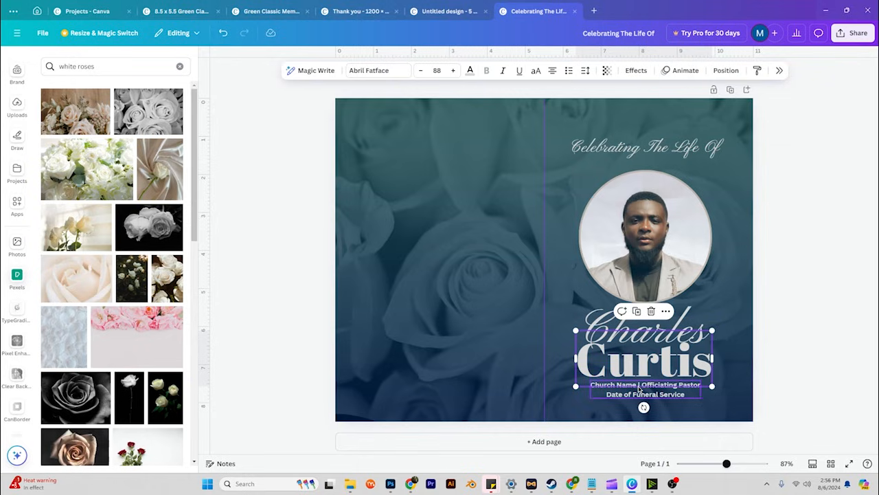
left_click(675, 322, "shift")
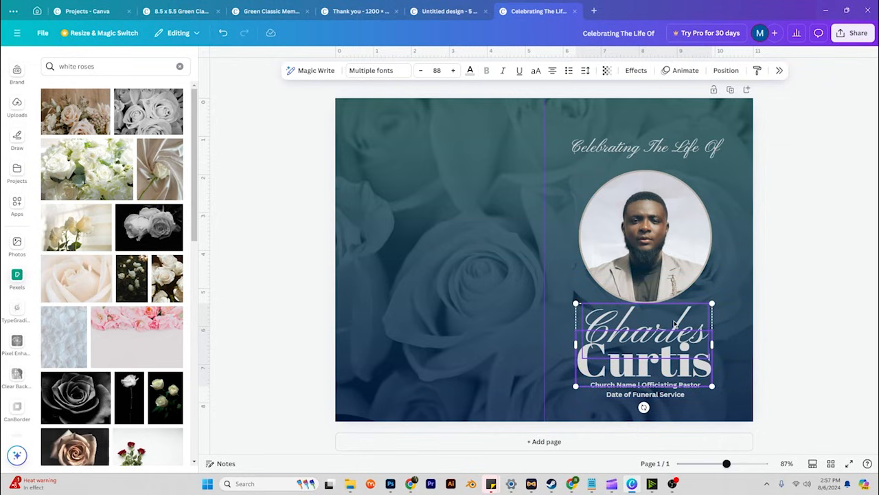
left_click(470, 70)
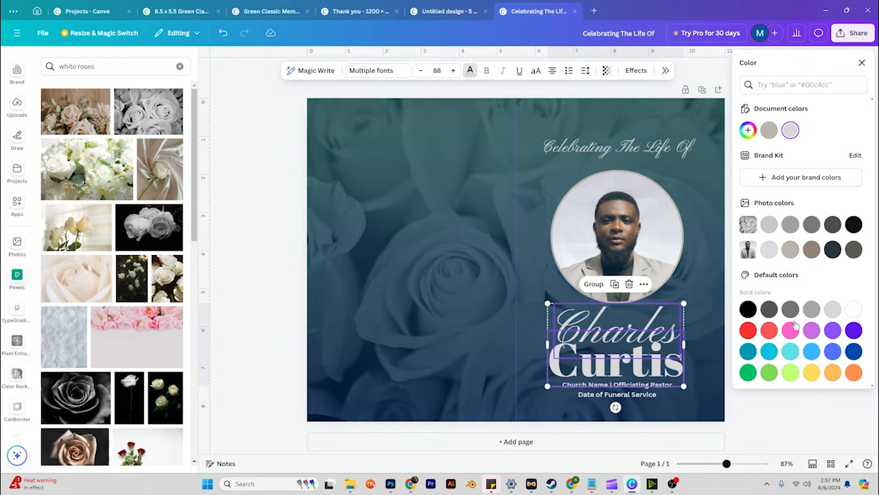
left_click(791, 351)
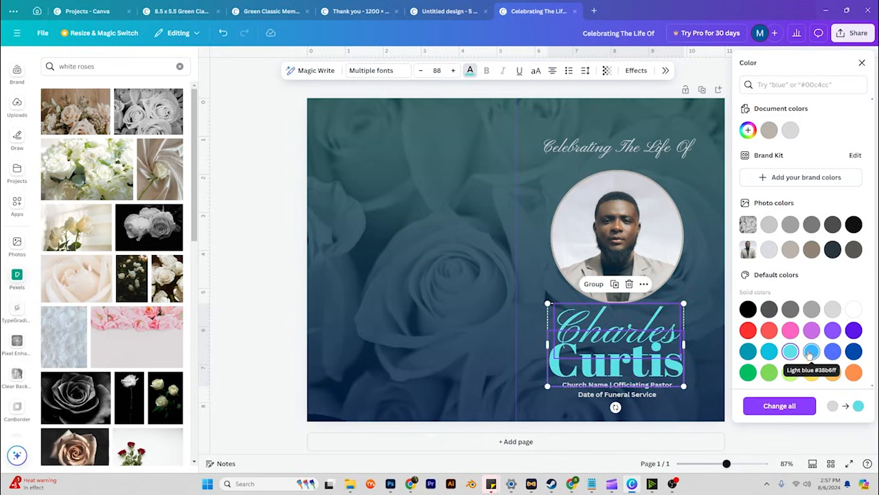
left_click(811, 351)
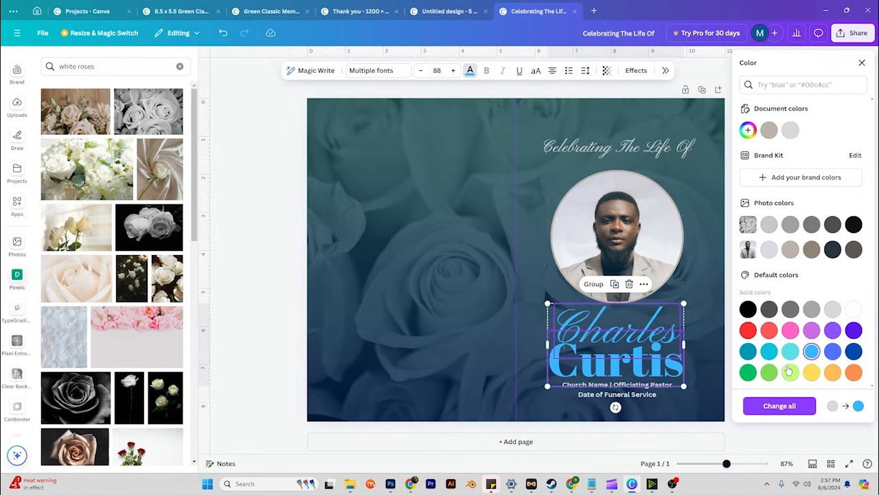
left_click(790, 372)
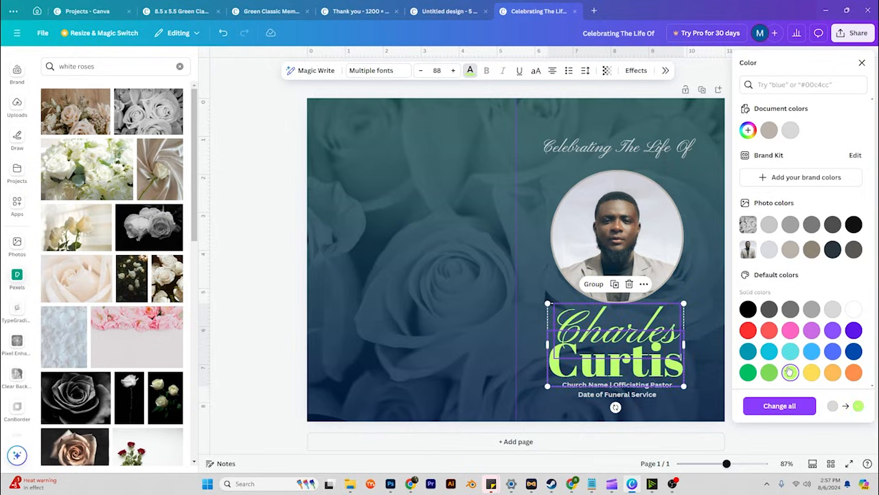
left_click(707, 302)
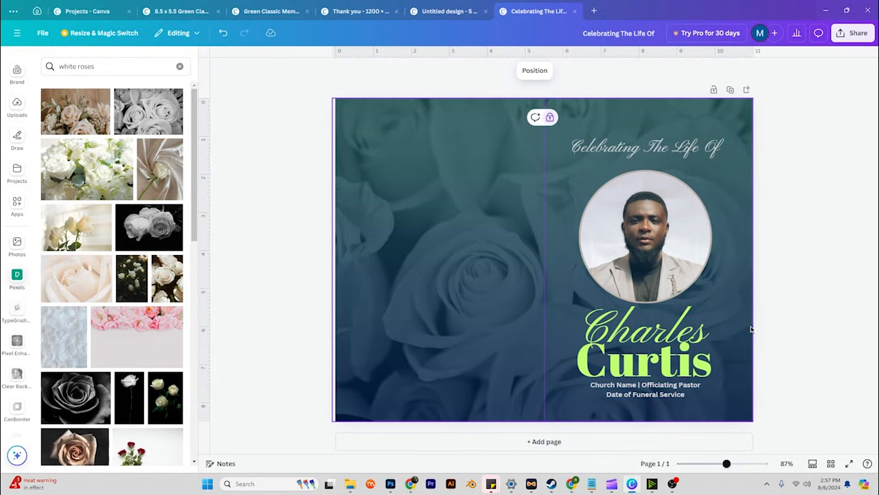
- Soften the lime green of both name texts to a paler, less saturated green
left_click(684, 339)
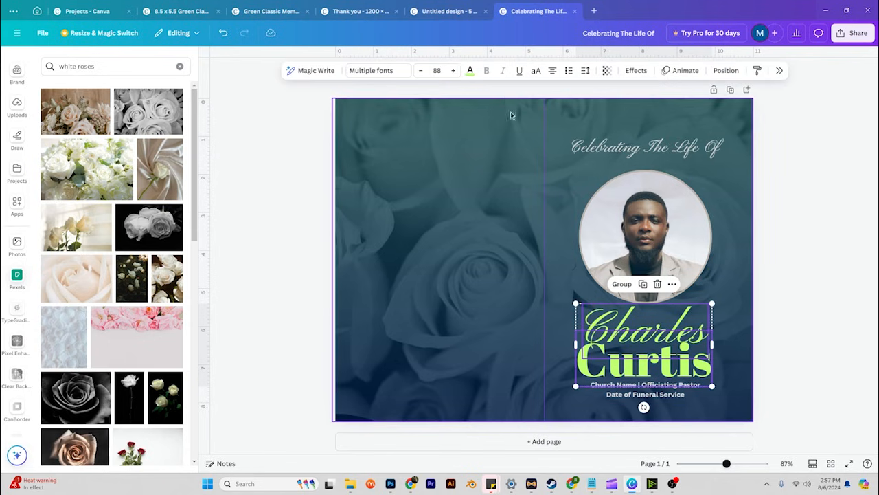
left_click(471, 71)
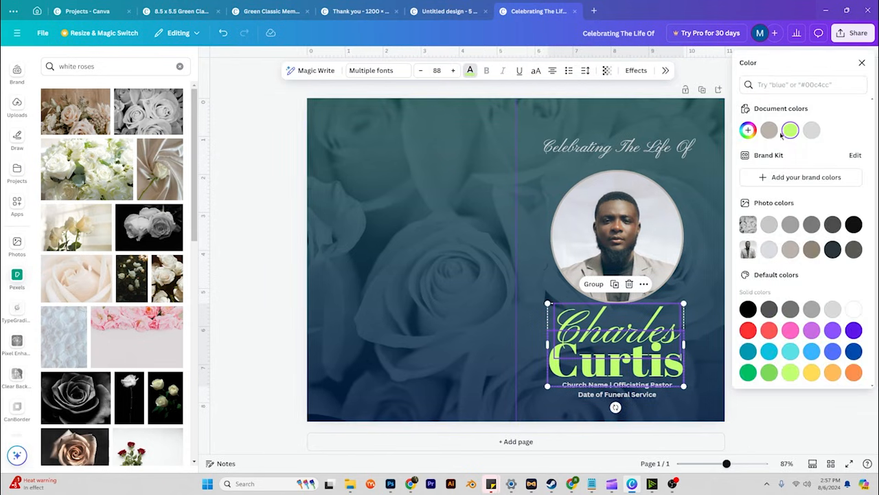
left_click(790, 130)
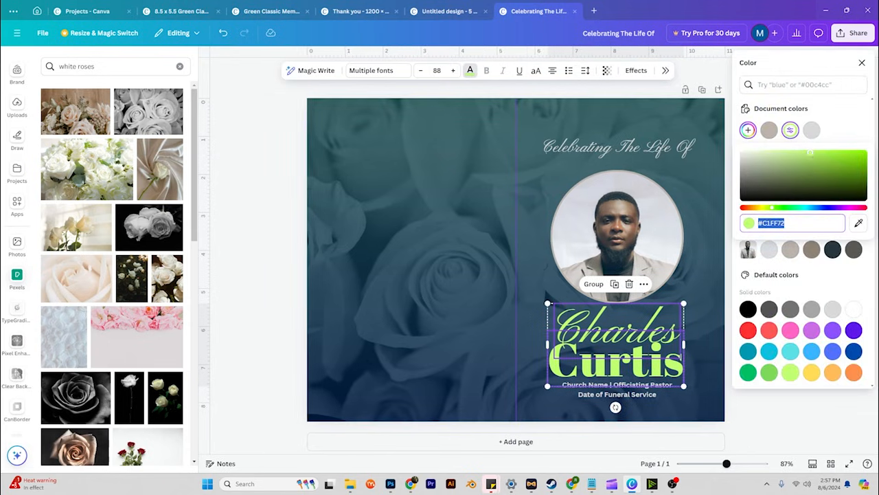
left_click_drag(809, 153, 774, 153)
left_click(728, 180)
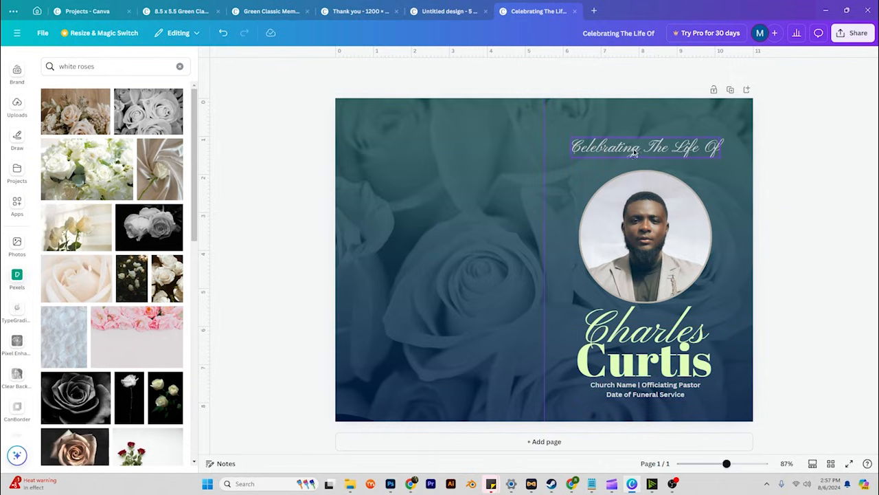
- Duplicate the church and service details text and place the copy above the "Celebrating The Life Of" heading
left_click(627, 391)
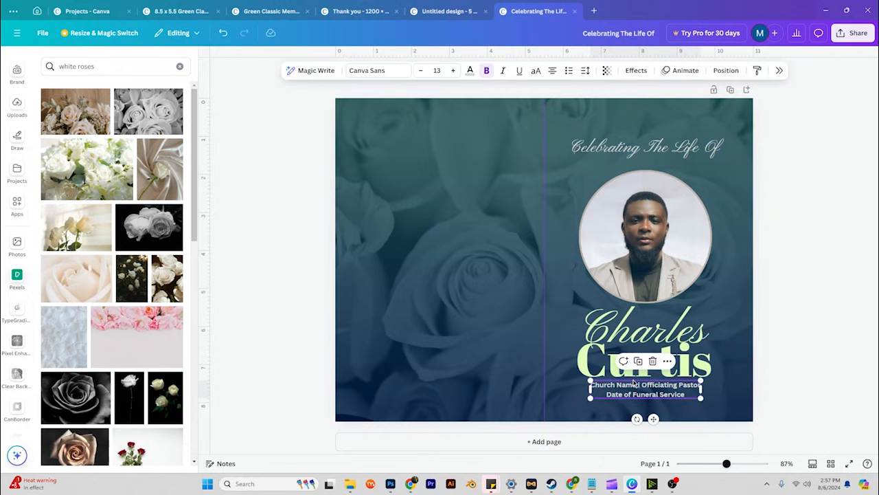
key("ctrl+d")
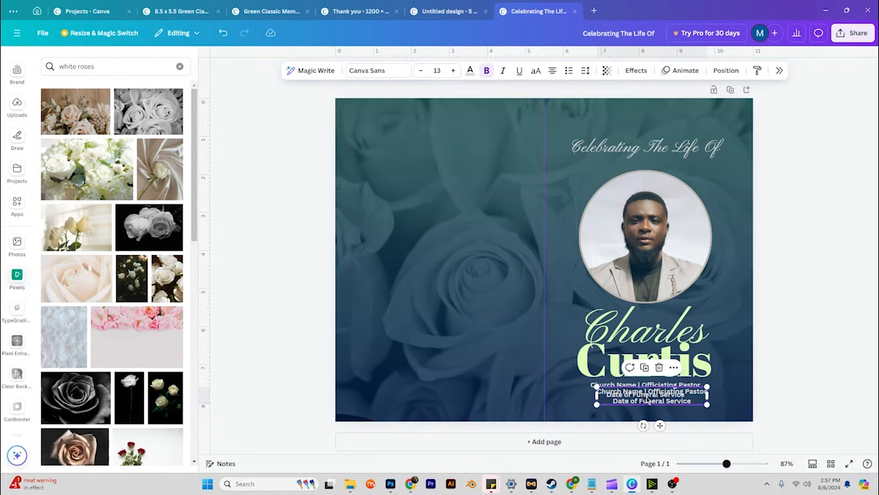
left_click_drag(649, 400, 653, 124)
right_click(625, 147)
left_click(618, 144)
- Replace the copied text above the heading with "Sunrise - " followed by the date of birth
double_click(652, 124)
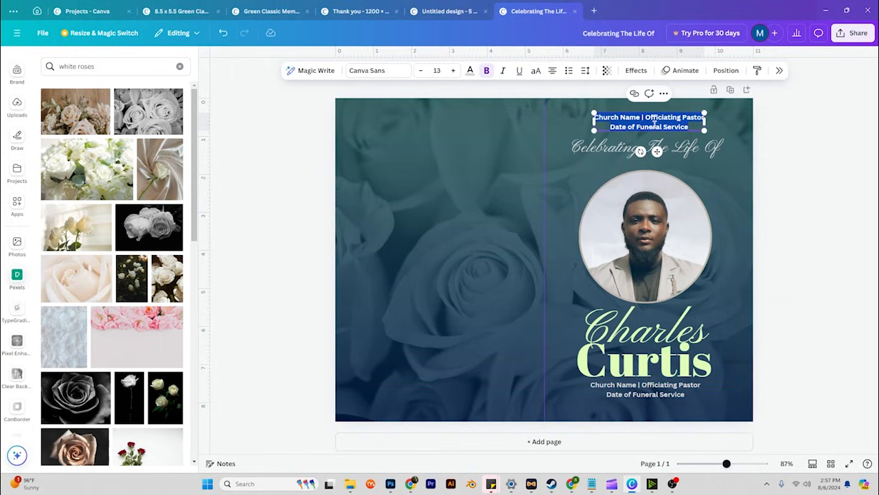
type("SUnris")
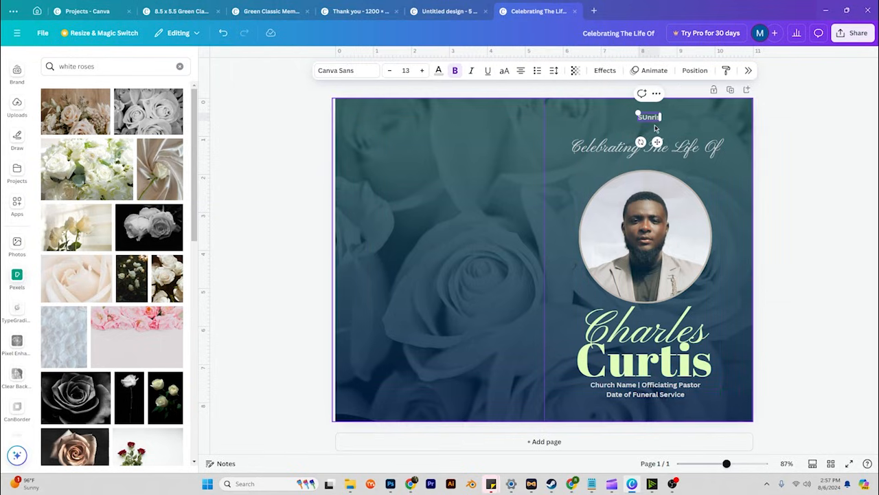
type("e")
key("BackSpace")
key("BackSpace")
key("BackSpace")
key("BackSpace")
key("BackSpace")
key("BackSpace")
type("unrise -")
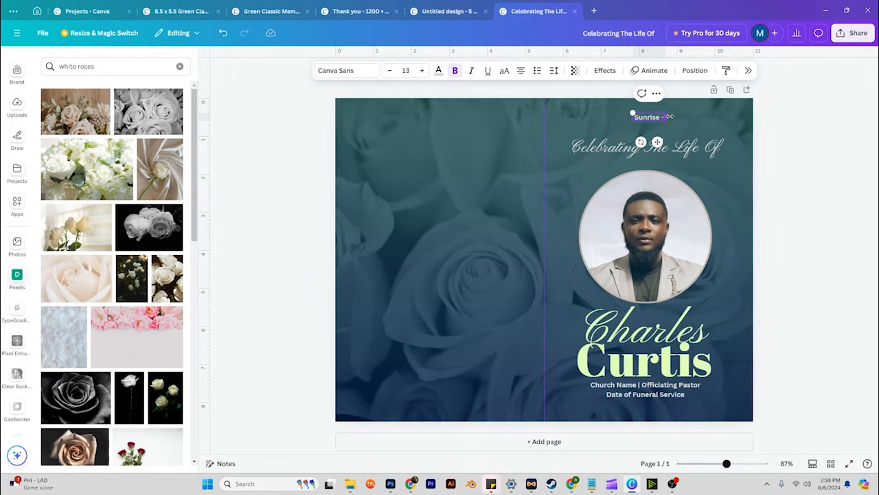
type(" 7/12/")
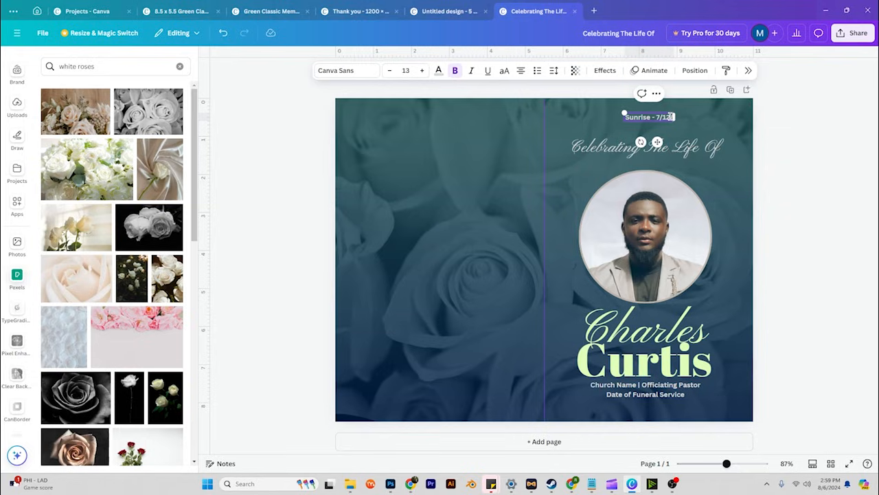
type("1")
type("97")
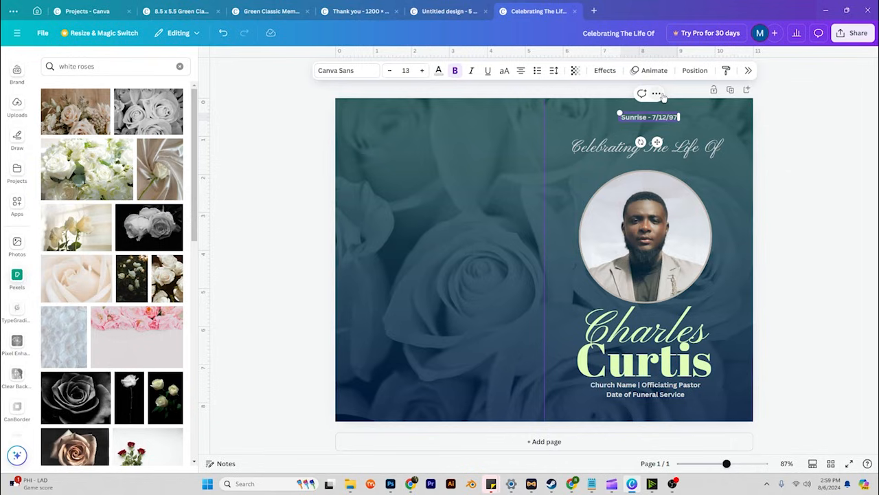
- Duplicate the Sunrise line and place the two copies level at opposite ends above the heading
left_click(691, 111)
left_click_drag(663, 121, 707, 116)
key("ctrl+d")
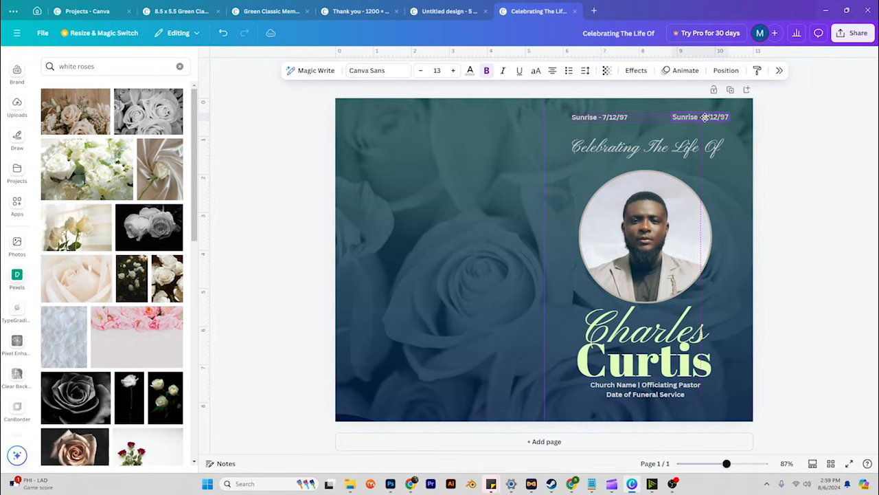
- Change the right-hand Sunrise copy's text to "Sunset- 8/01/24"
double_click(688, 117)
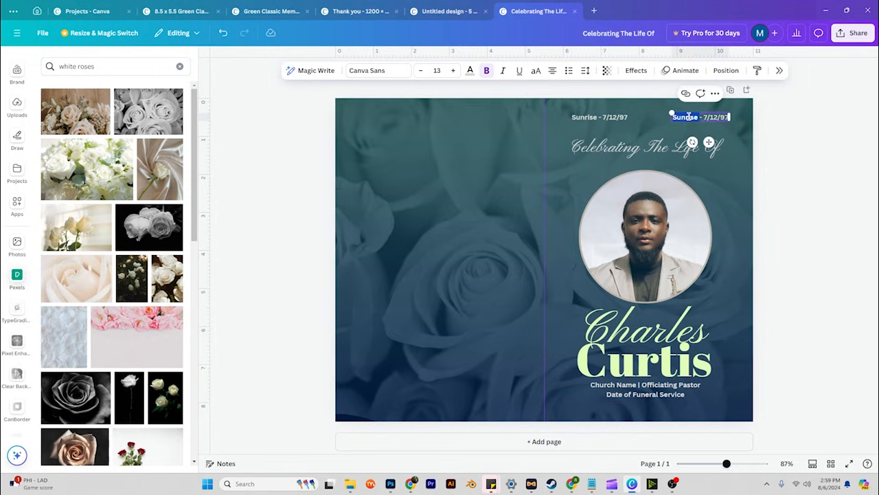
type("Sunset")
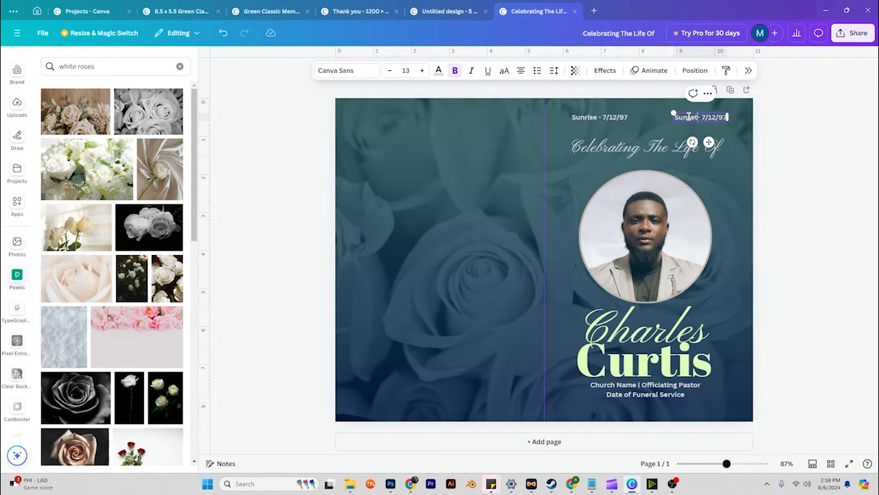
key("ctrl+shift+Left")
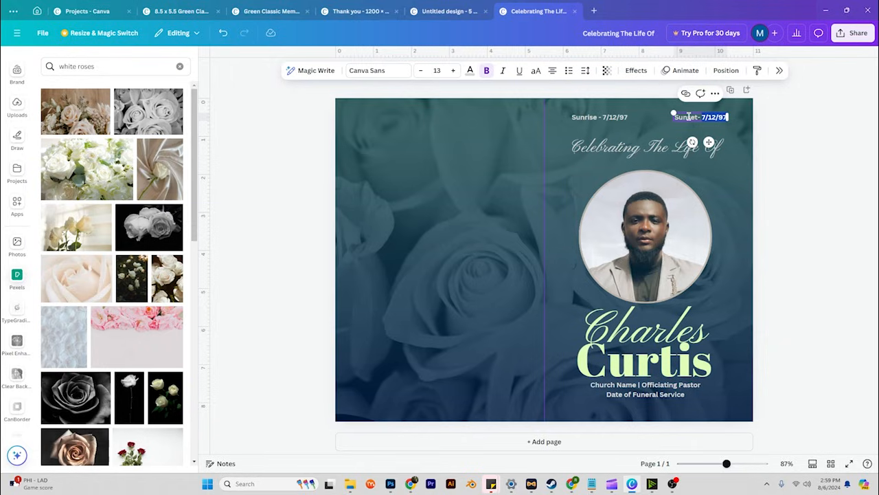
type("8/")
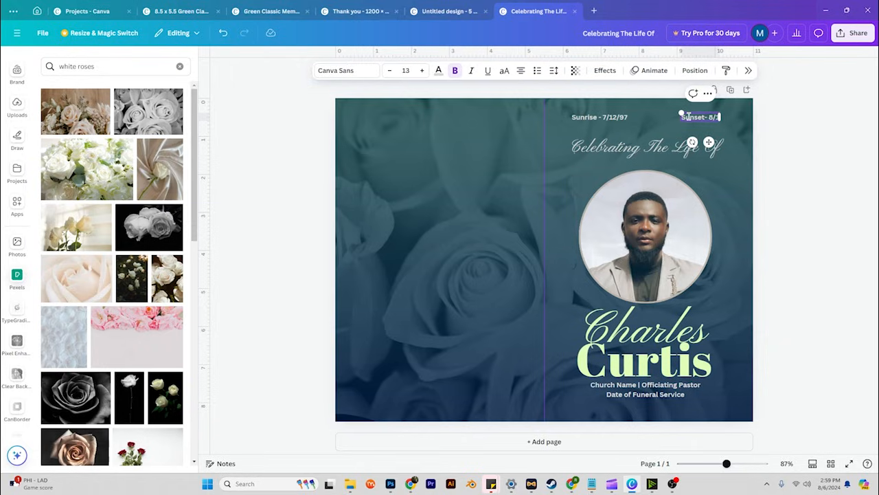
type("01/20")
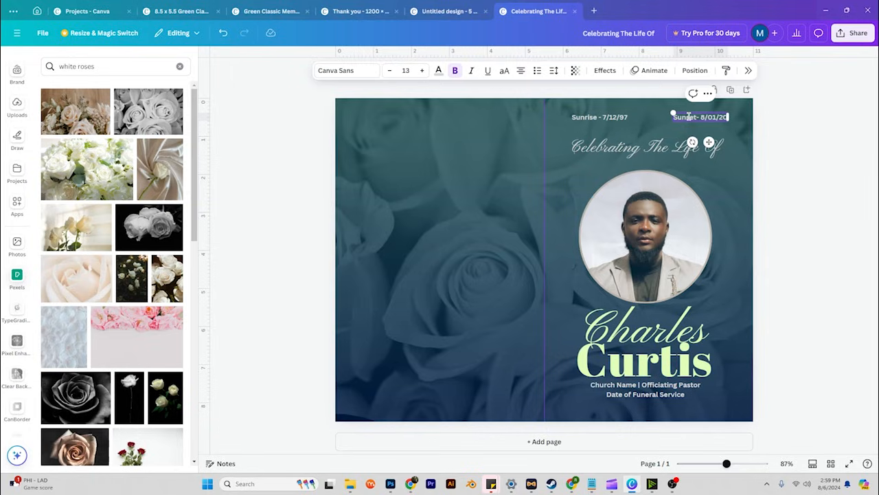
key("BackSpace")
type("4")
left_click(787, 125)
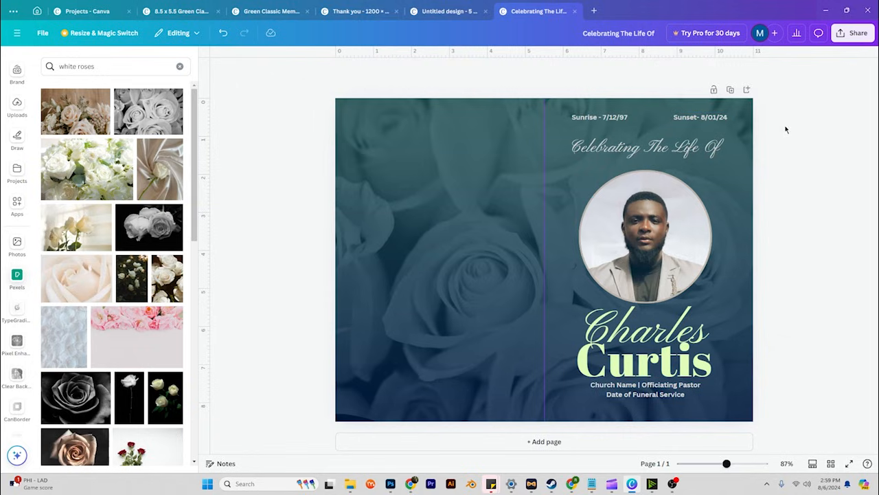
- Colour the Sunrise and Sunset lines with the same pale green as the name
left_click(719, 118)
left_click(618, 118, "shift")
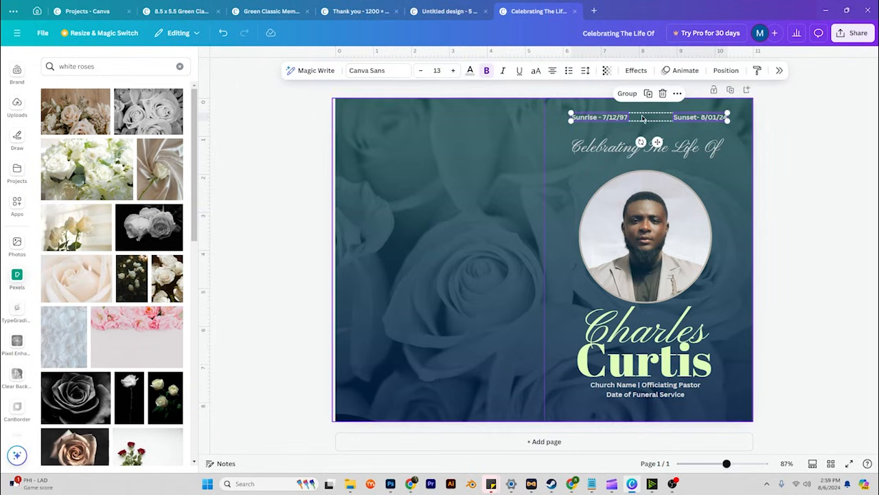
left_click(470, 71)
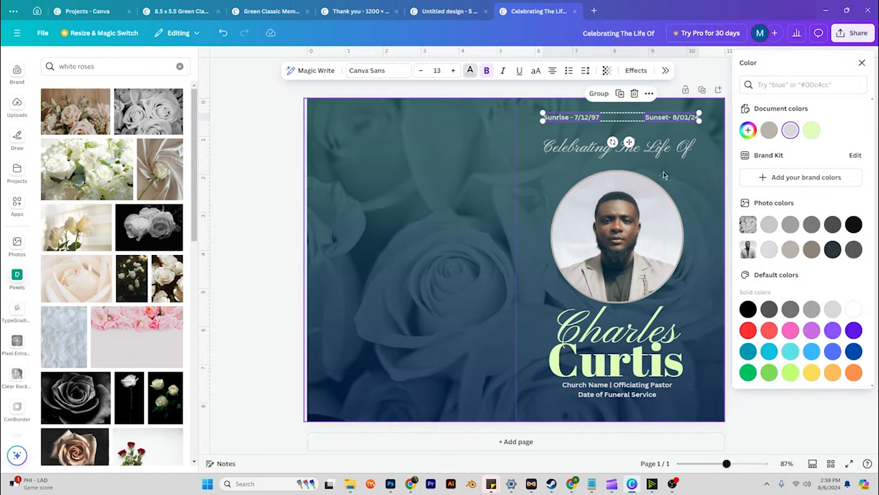
left_click(812, 130)
left_click(730, 155)
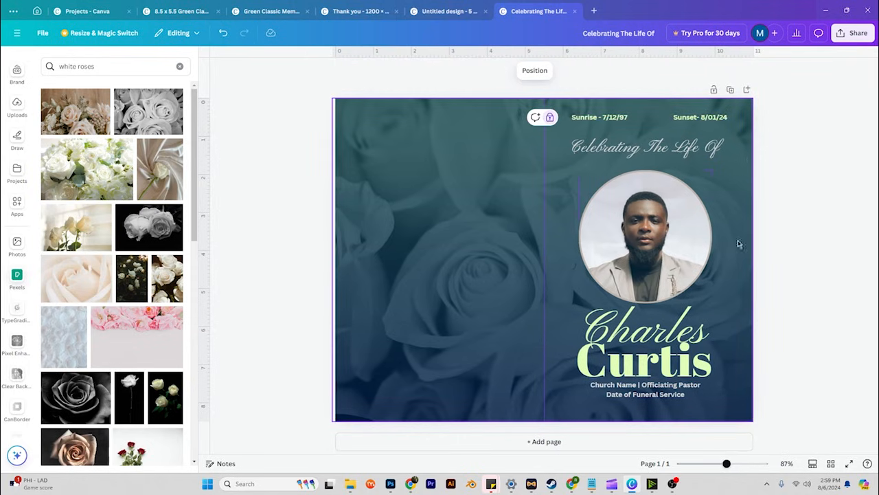
left_click(758, 242)
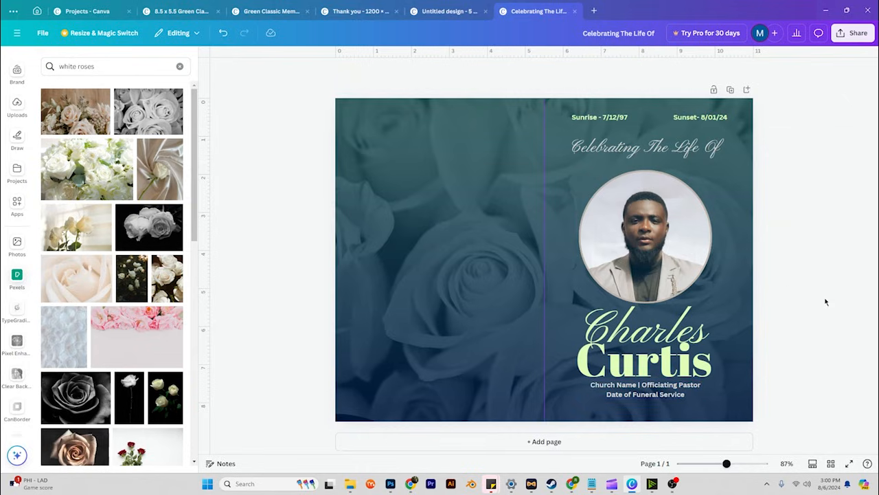
left_click(441, 207)
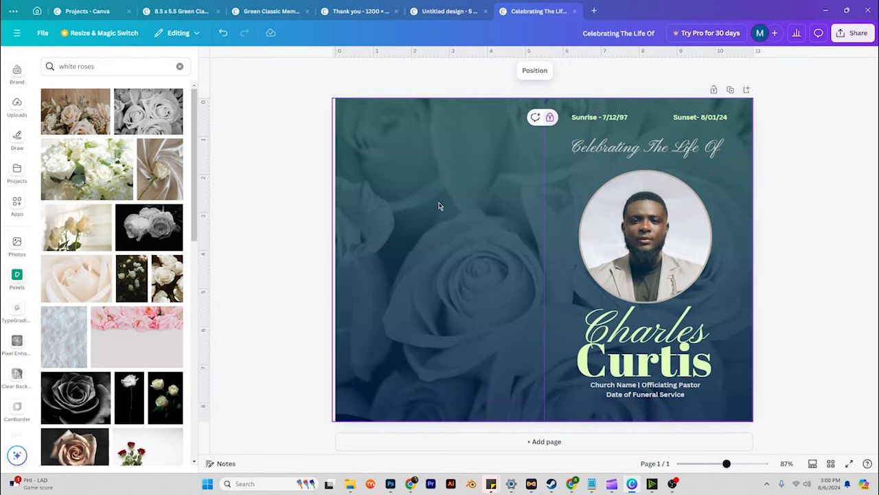
left_click(767, 189)
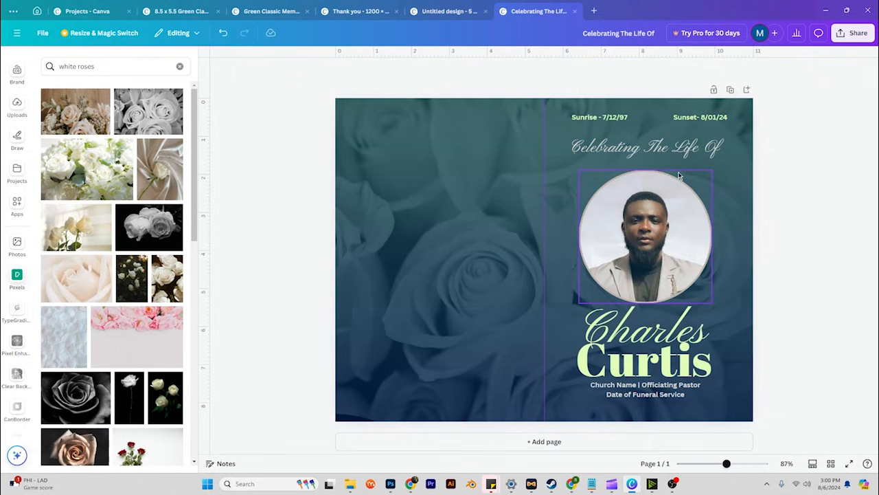
left_click(503, 235)
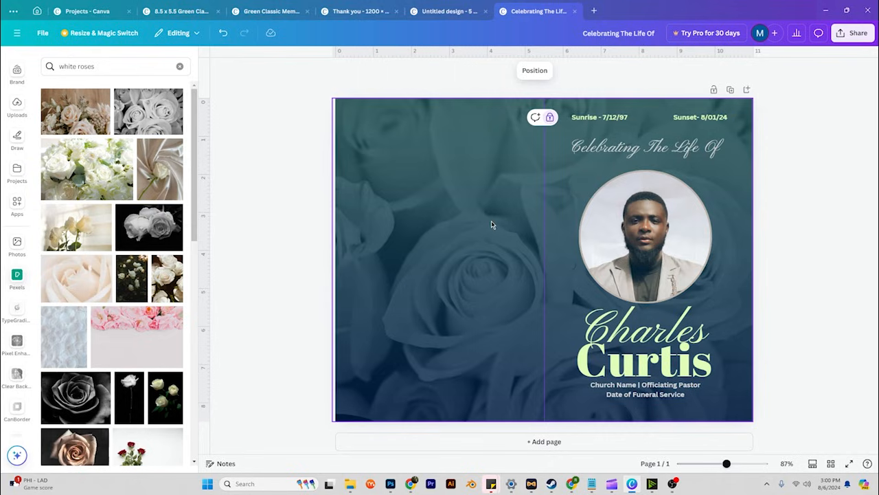
left_click(272, 184)
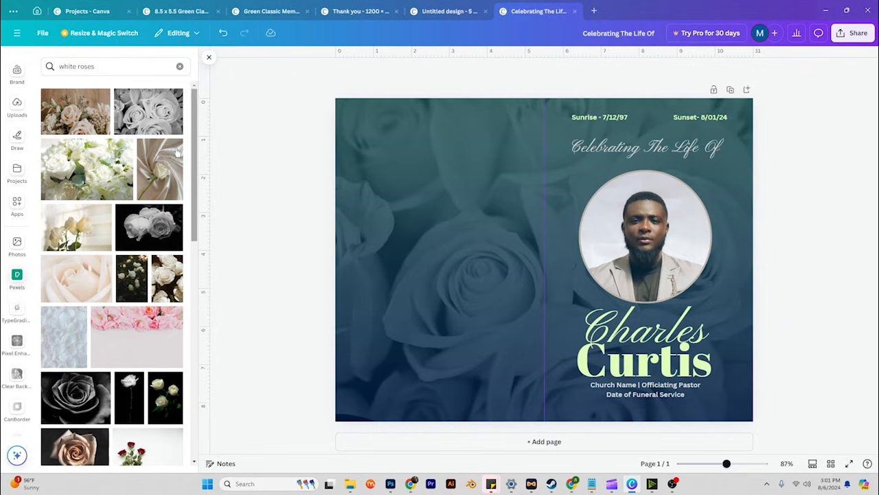
- Add a square shape from the basic shapes to the page
scroll(13, 109, "up", 3)
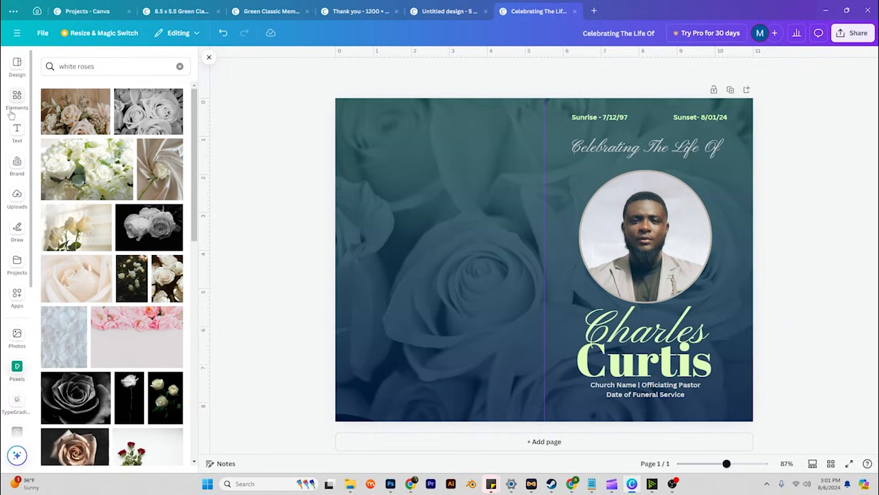
left_click(17, 99)
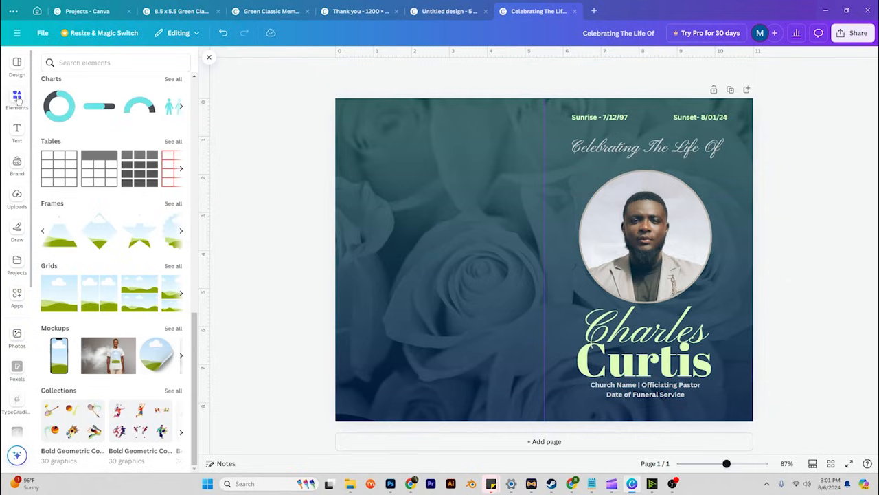
scroll(103, 224, "down", 5)
scroll(103, 221, "down", 1)
scroll(103, 222, "up", 4)
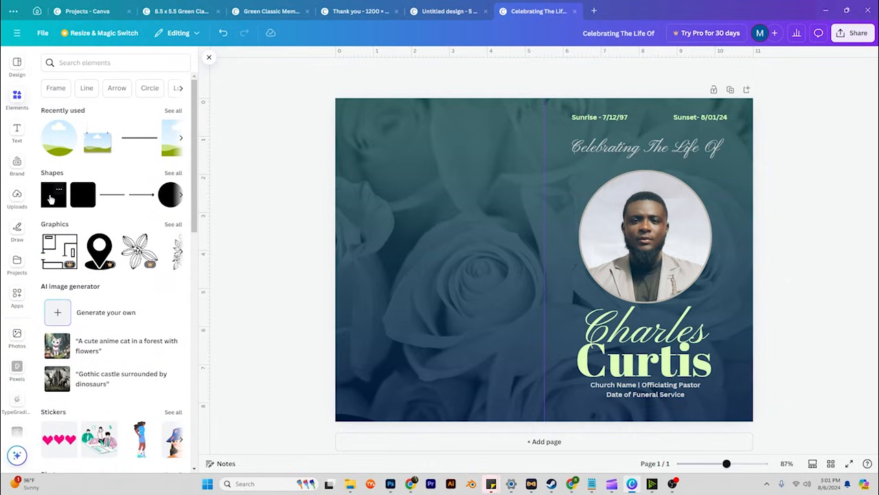
left_click(51, 198)
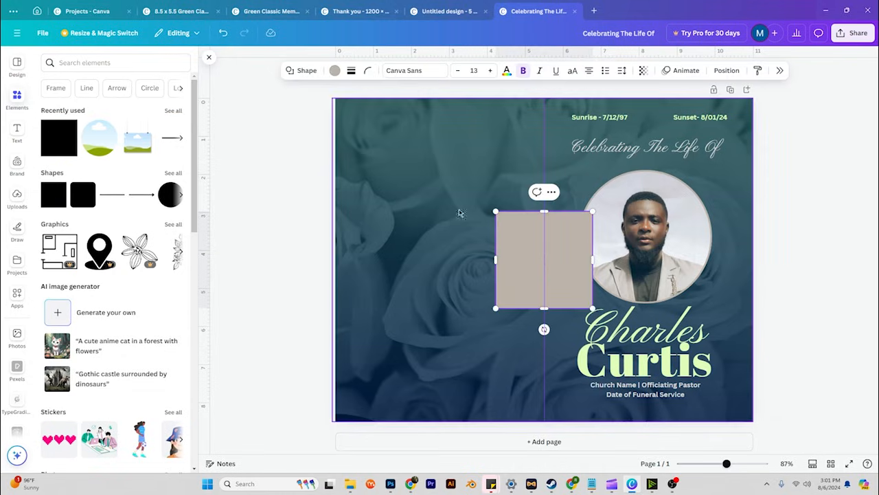
- Place the square at the page's left edge and stretch it into a full-height vertical band about 2.5 in wide
left_click_drag(514, 234, 324, 145)
left_click_drag(346, 196, 346, 420)
left_click_drag(377, 269, 413, 266)
left_click(242, 230)
left_click(383, 187)
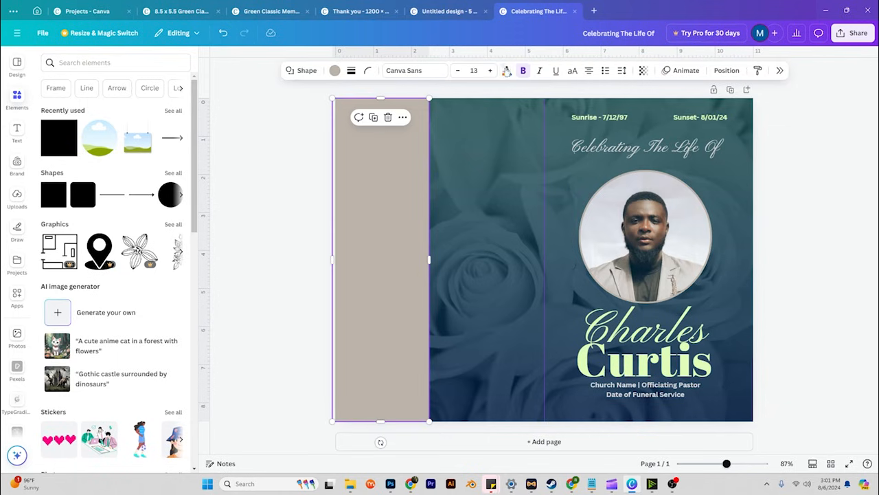
- Set the vertical band's text colour to the pale green used for the name
left_click(507, 70)
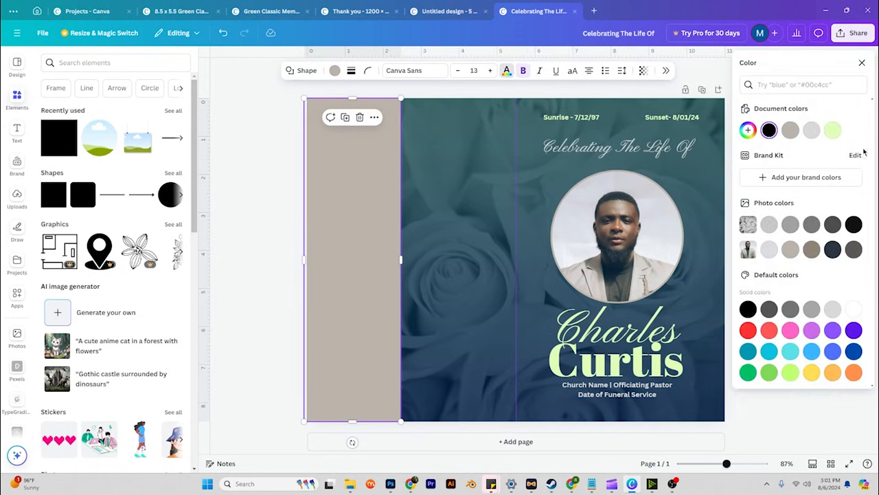
left_click(833, 132)
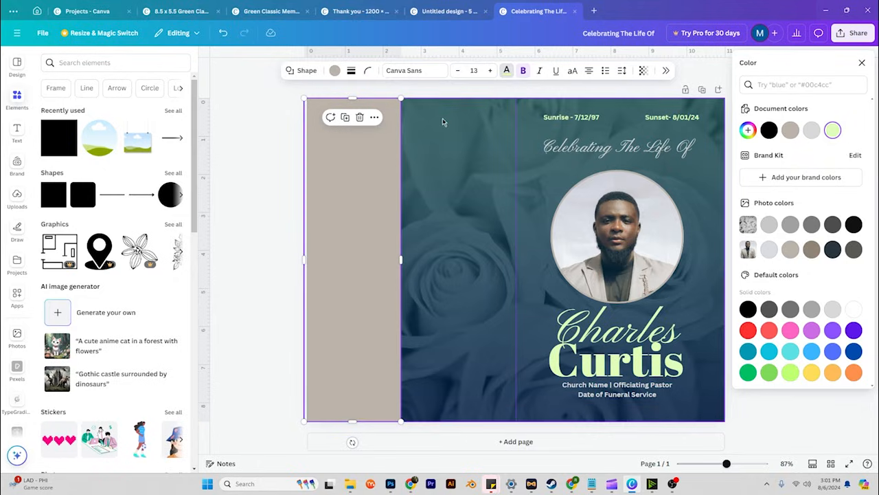
left_click(453, 141)
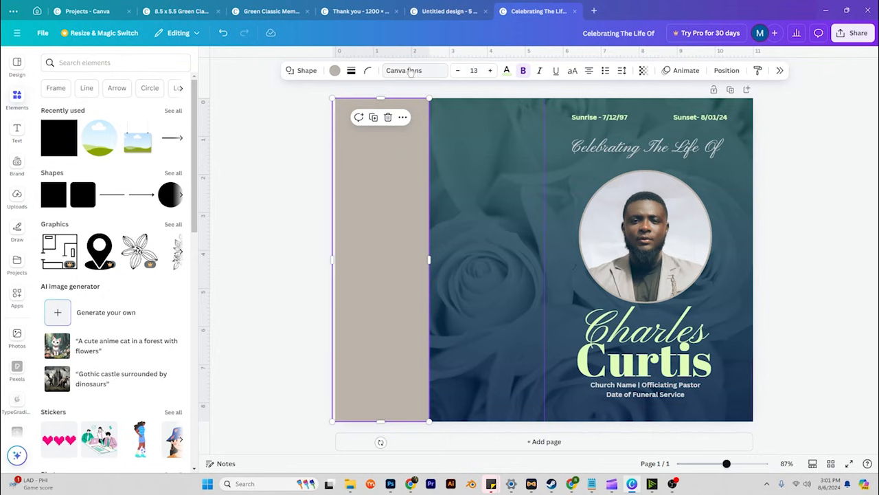
- Fill the vertical band with the pale green used for the name
left_click(334, 71)
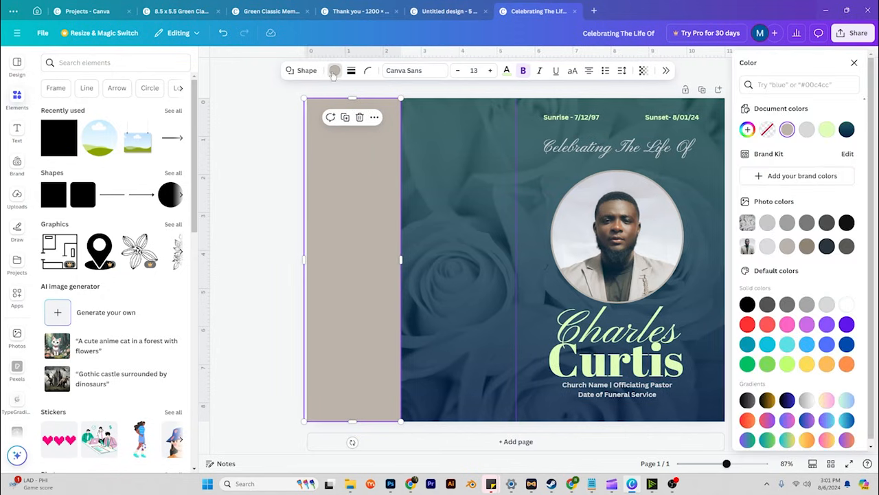
left_click(828, 130)
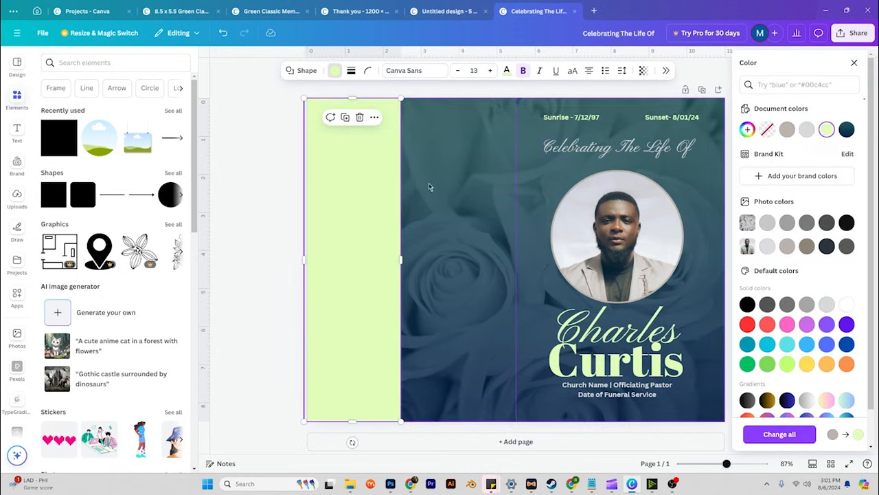
left_click(392, 231)
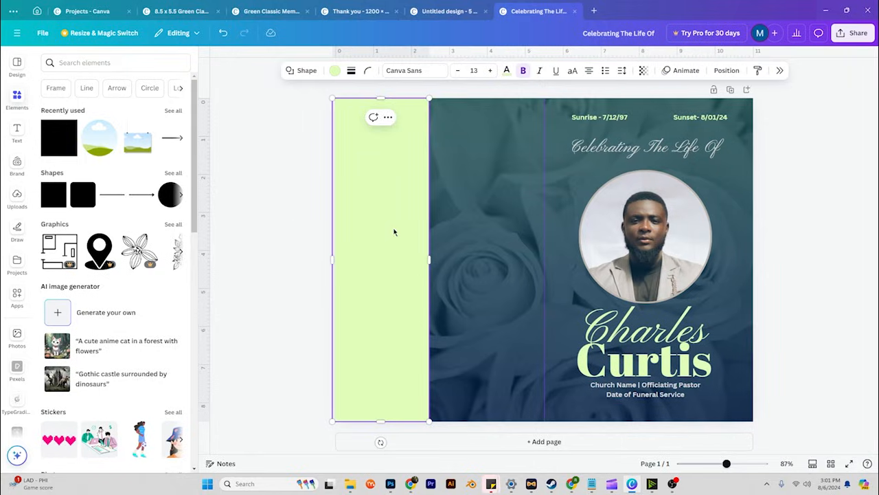
left_click(821, 204)
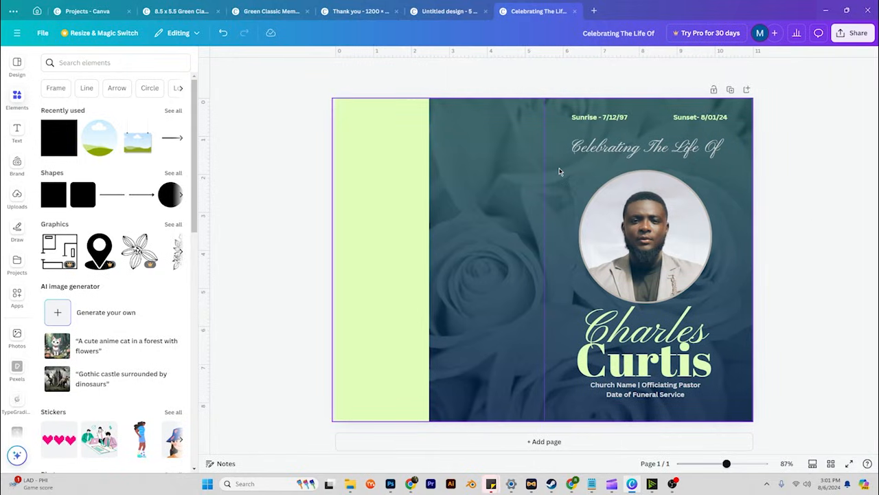
- Give the band a solid border of weight 4 and extend its upper and lower ends slightly beyond the page
left_click(382, 184)
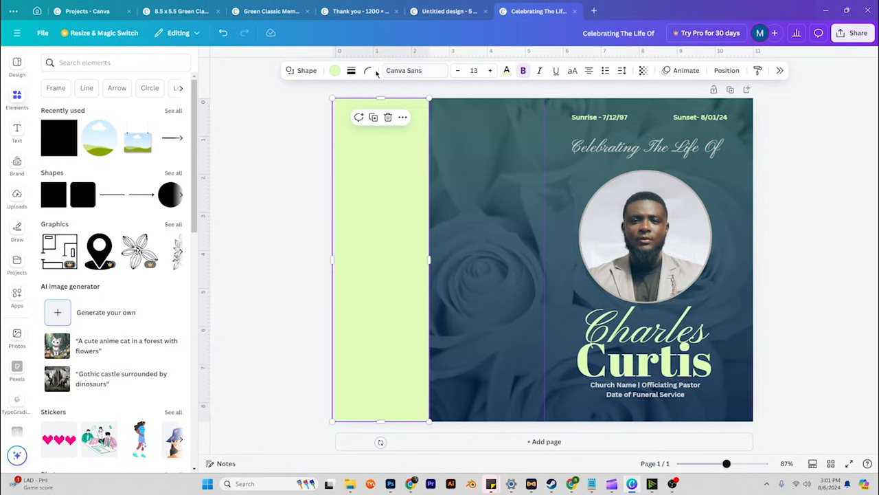
left_click(351, 71)
left_click(330, 101)
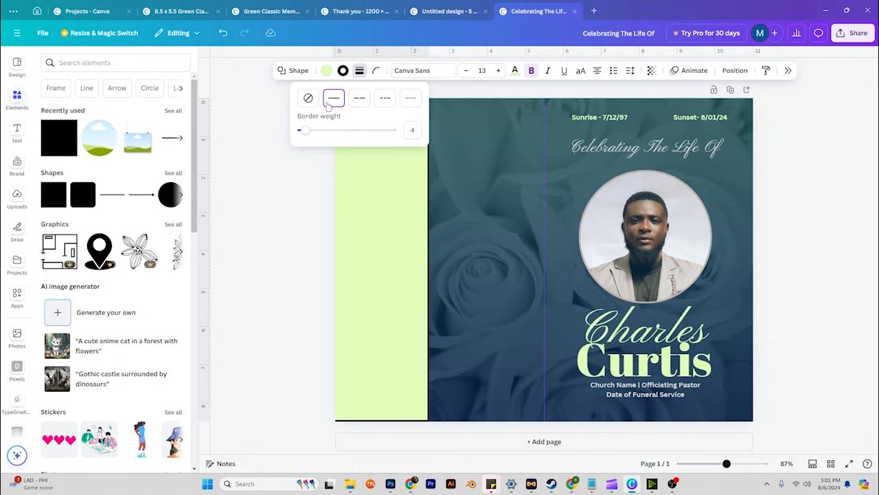
left_click_drag(380, 421, 380, 427)
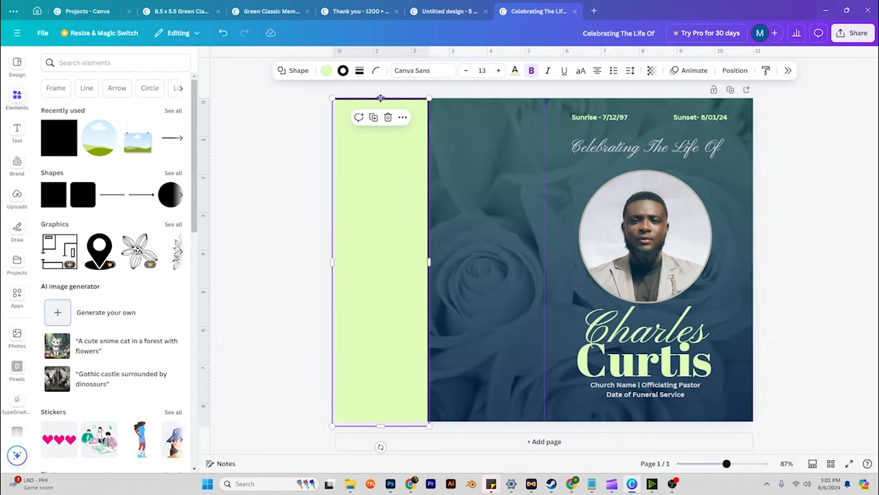
left_click_drag(380, 98, 381, 93)
- Change the band's border colour to the taupe document colour
left_click(343, 70)
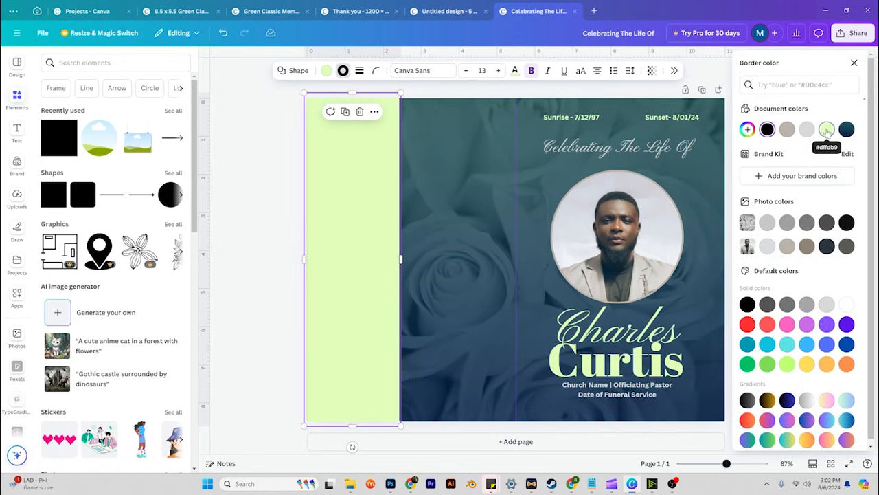
left_click(787, 129)
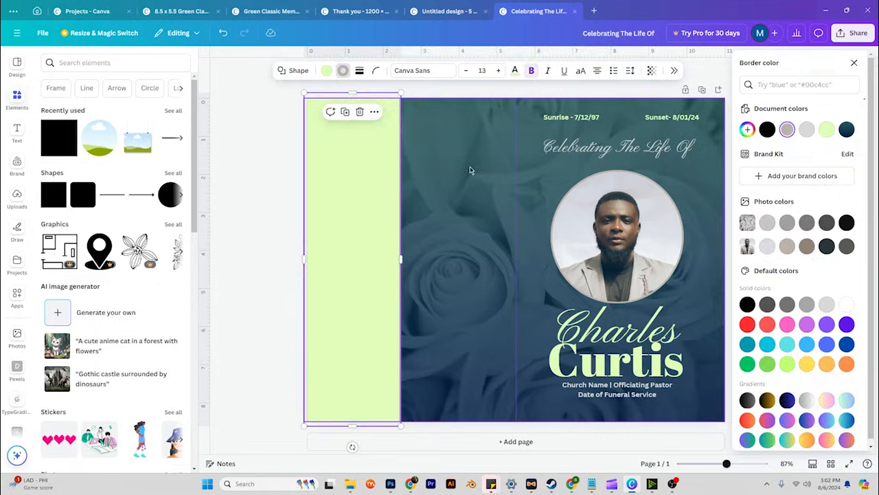
left_click(447, 168)
left_click(408, 169)
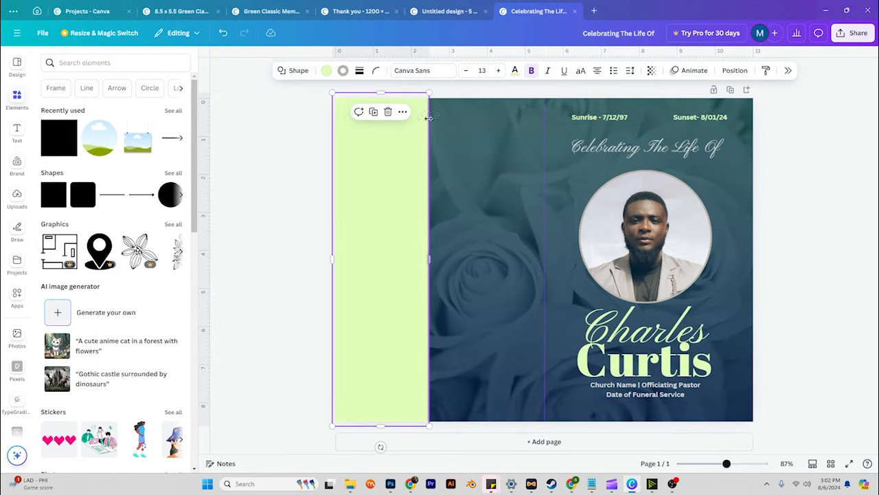
left_click(360, 72)
left_click(307, 132)
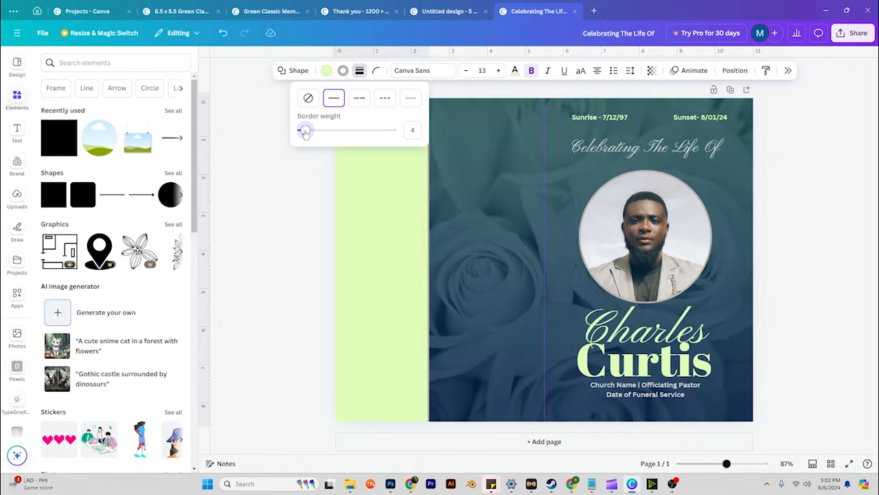
left_click(298, 185)
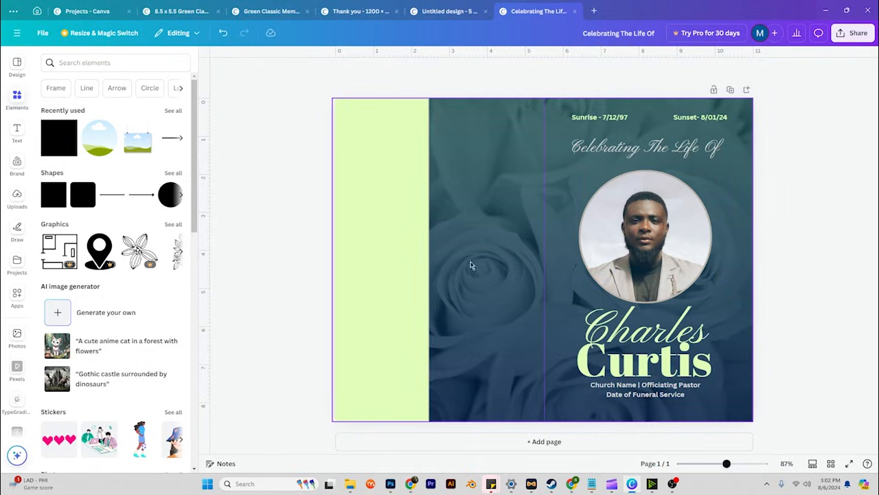
left_click(369, 230)
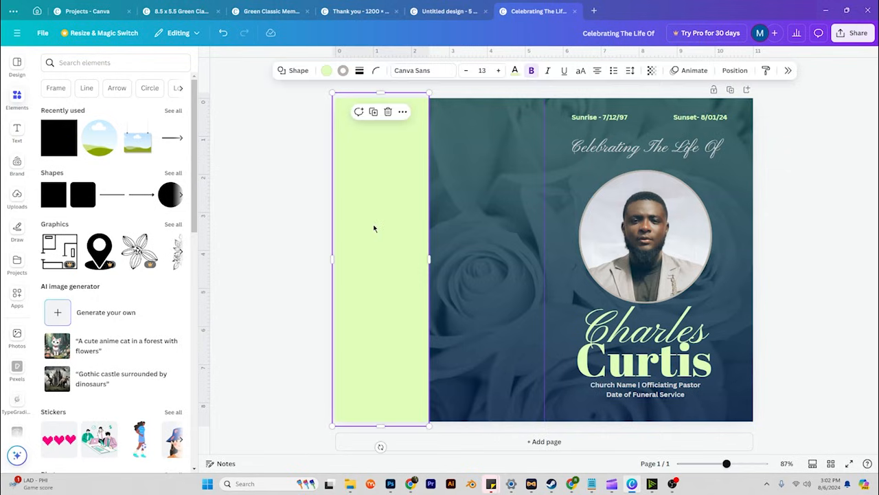
left_click(505, 197)
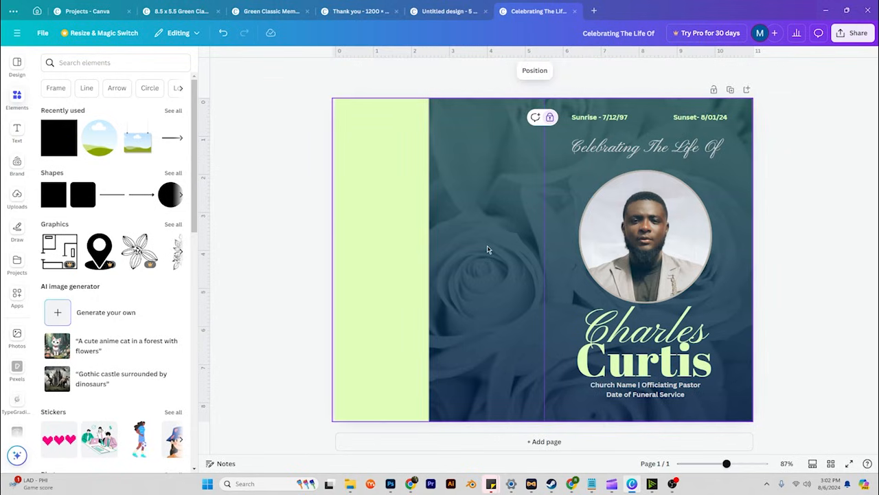
left_click(308, 167)
- Add a subheading text box and replace its text with "2 Corinthians 1:3-4"
scroll(117, 261, "down", 3)
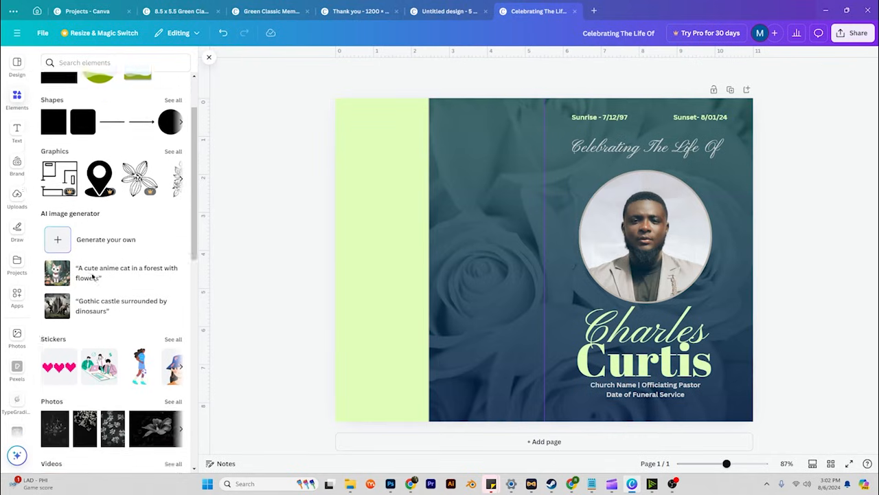
left_click(13, 134)
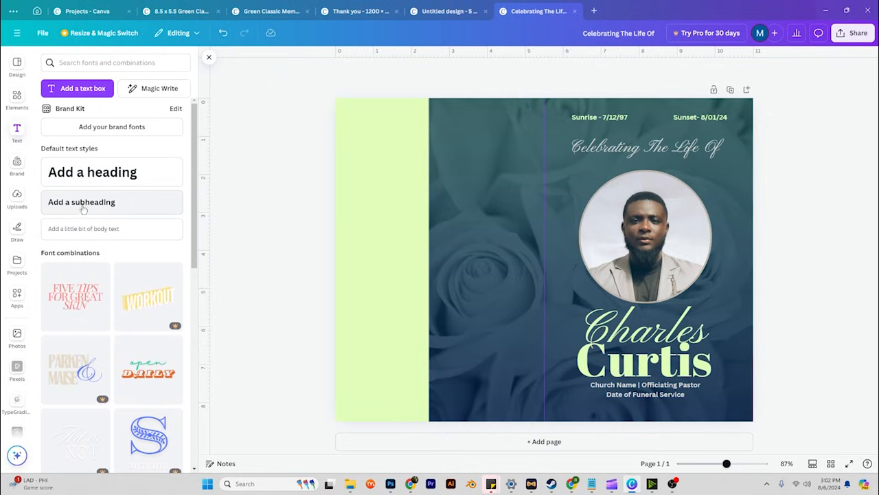
left_click(82, 202)
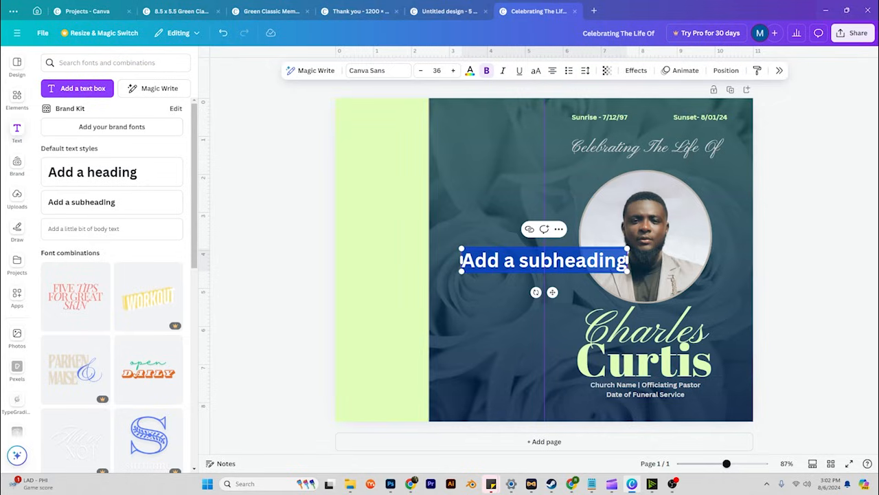
key("Escape")
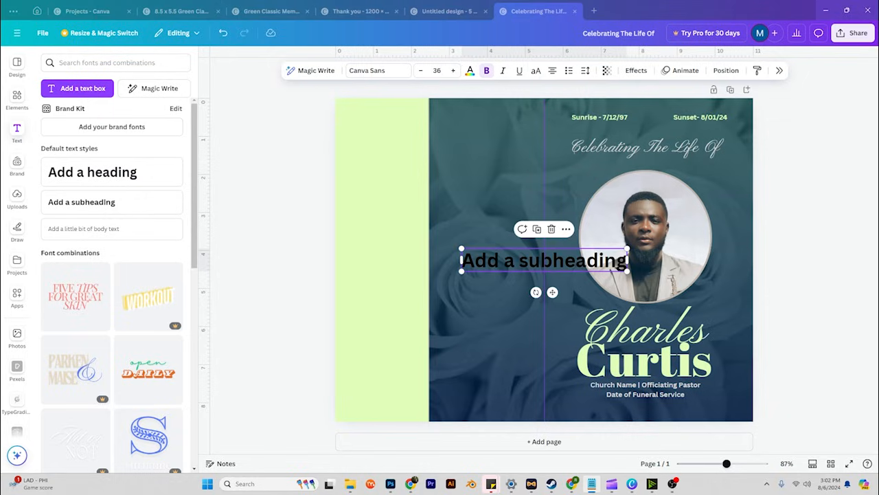
double_click(494, 268)
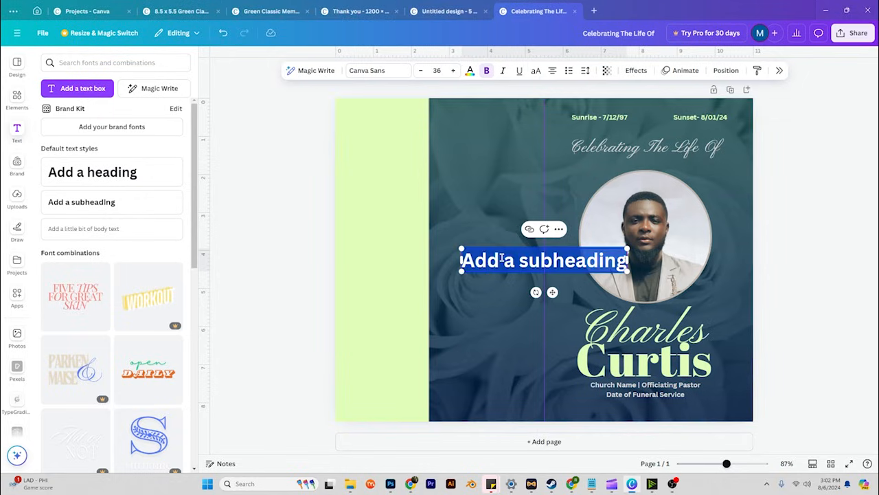
type("2 Corinthians 1:3-4")
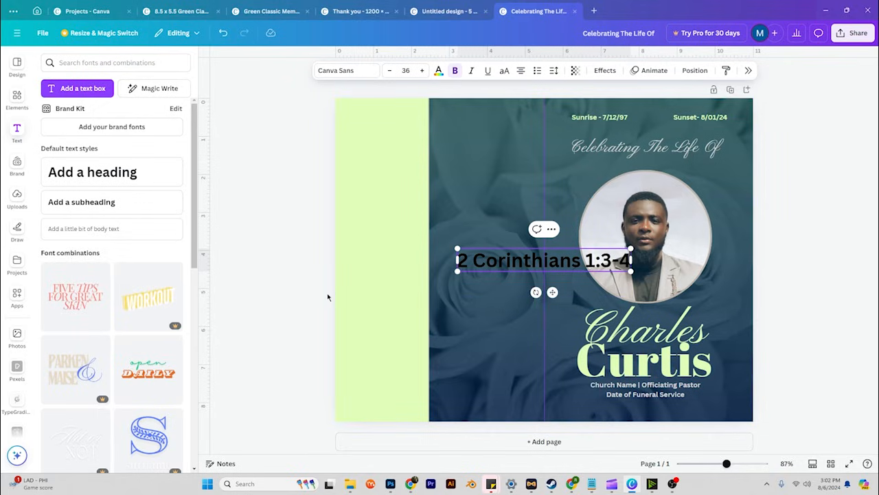
- Move the verse reference to the page's upper part and narrow its box to fit between the green band and the fold line
left_click_drag(544, 275, 527, 138)
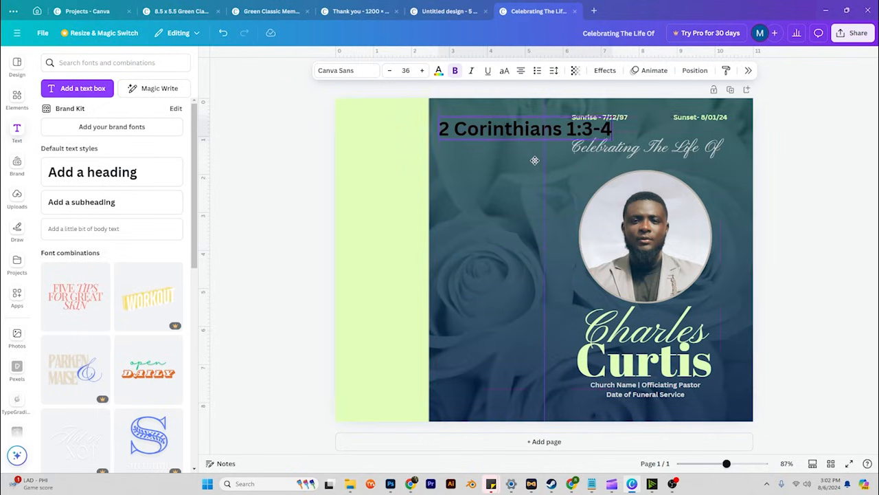
left_click_drag(614, 124, 538, 126)
- Reduce the font size of the verse reference to 15
key("ctrl+a")
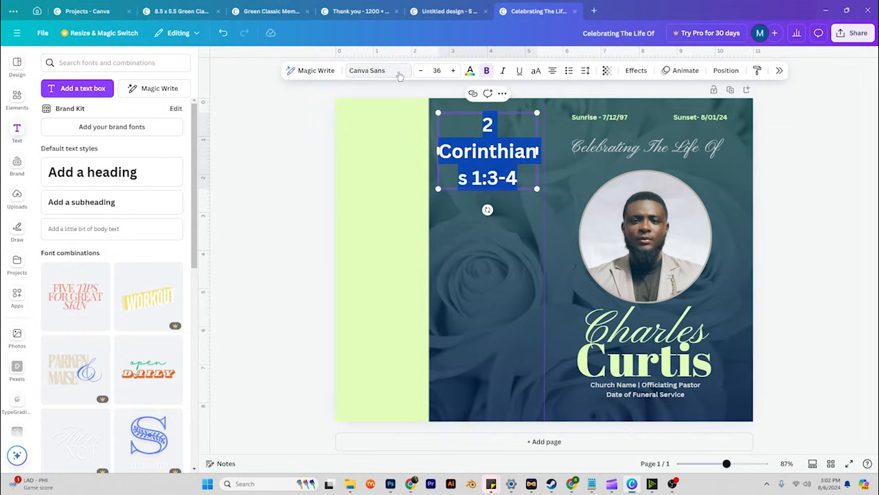
left_click(419, 70)
left_click(419, 70)
left_click(419, 70)
left_click(419, 71)
left_click(419, 71)
left_click(419, 70)
left_click(419, 70)
left_click(419, 71)
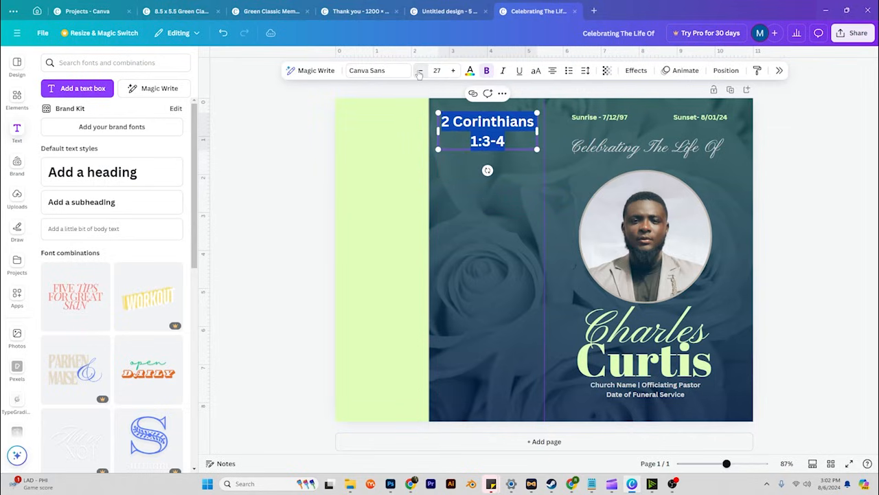
left_click(419, 70)
left_click(419, 70)
left_click(419, 71)
left_click(419, 70)
left_click(419, 71)
left_click(419, 71)
left_click(419, 70)
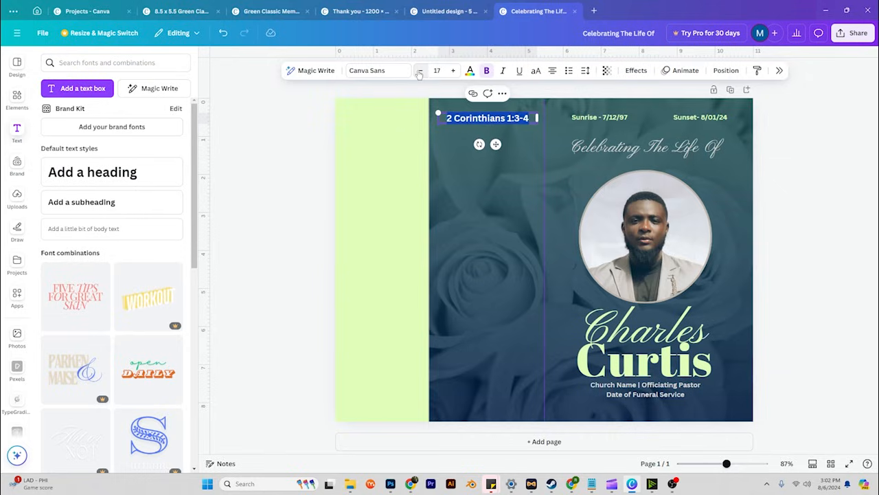
left_click(419, 70)
left_click(419, 71)
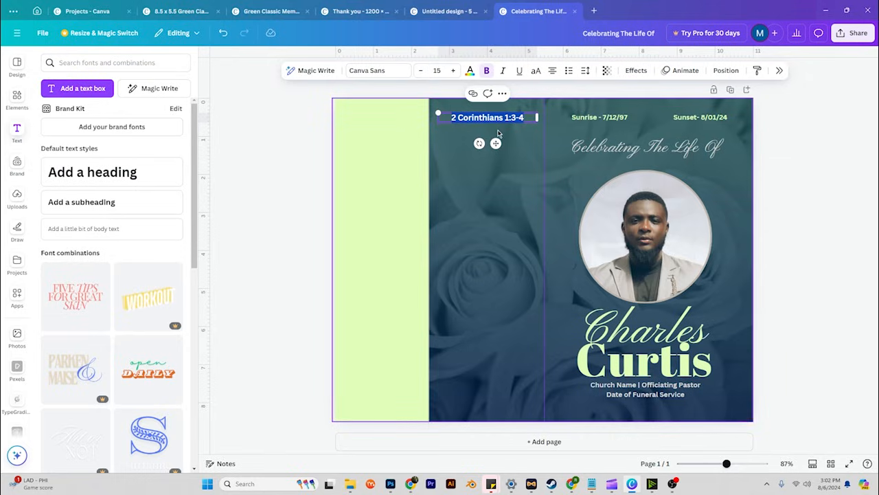
- Change the verse reference's font to Abril Fatface and increase its size to 18
left_click(394, 74)
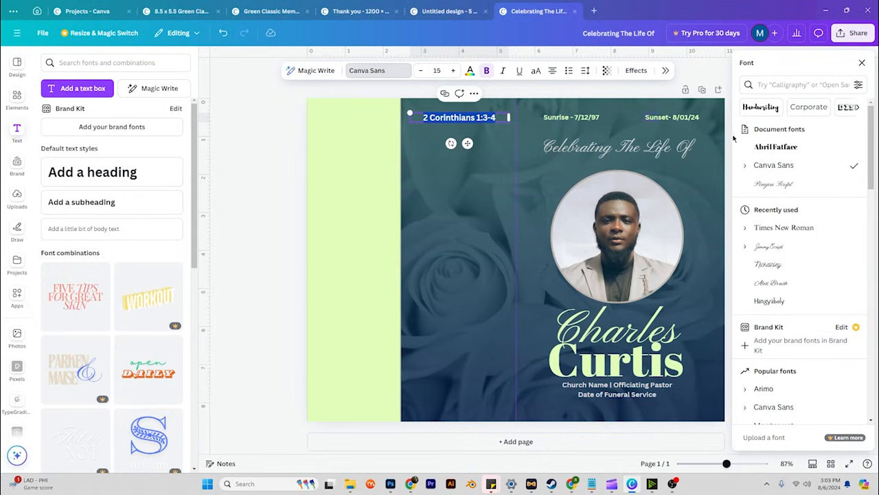
left_click(774, 149)
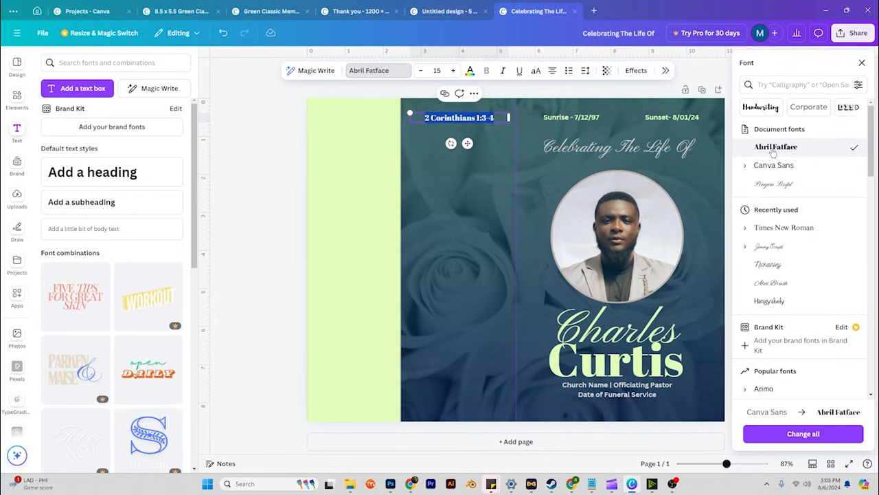
left_click(454, 71)
left_click(454, 71)
left_click(454, 70)
left_click(278, 151)
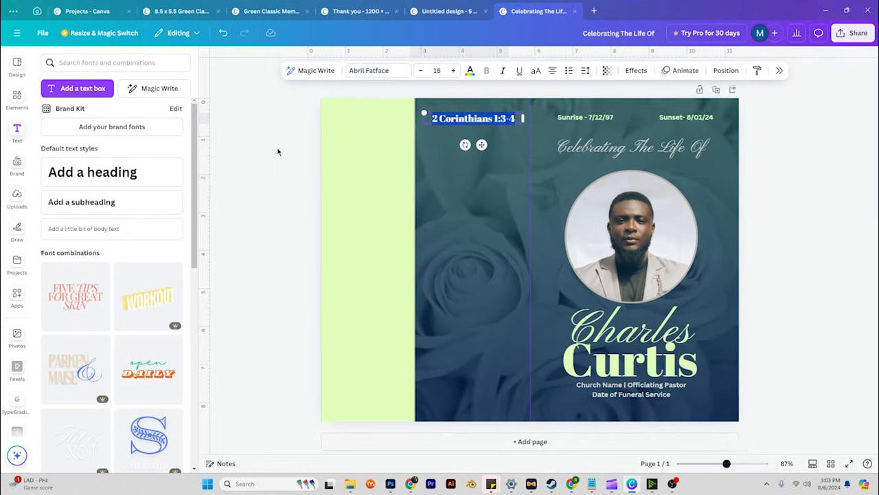
left_click(289, 159)
- Recolour the verse reference with the pale-green document colour
left_click(505, 121)
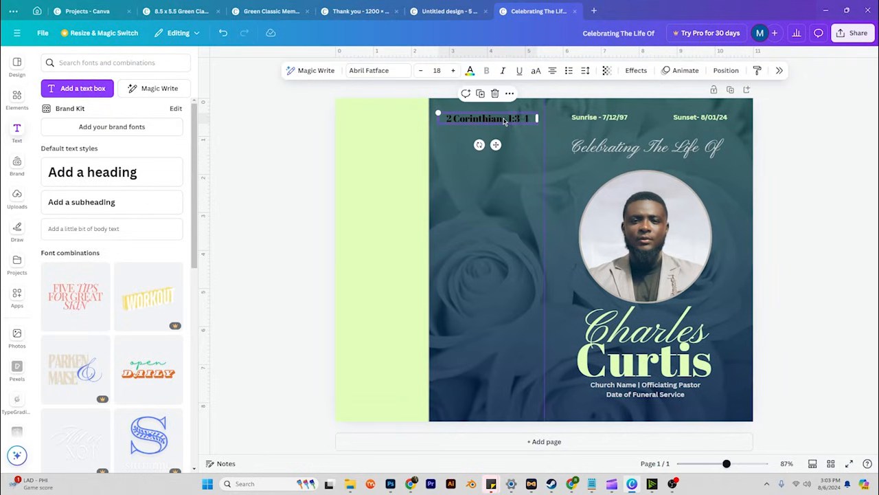
left_click(471, 71)
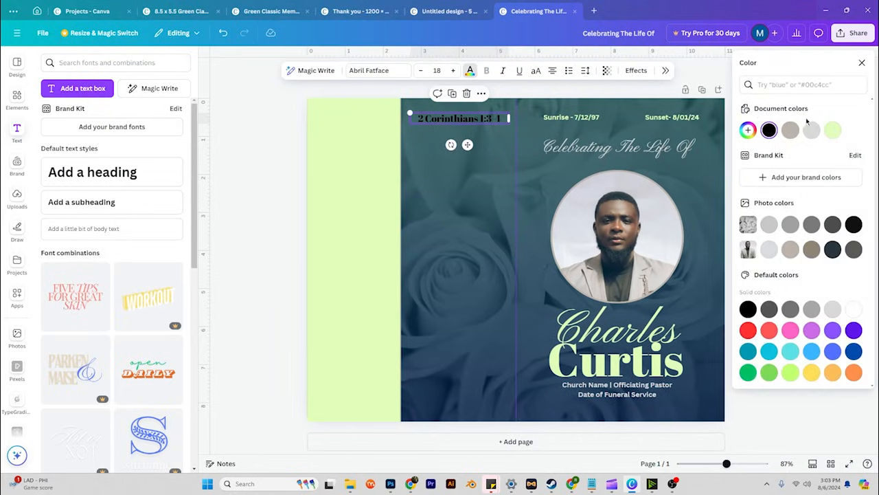
left_click(832, 129)
left_click(280, 169)
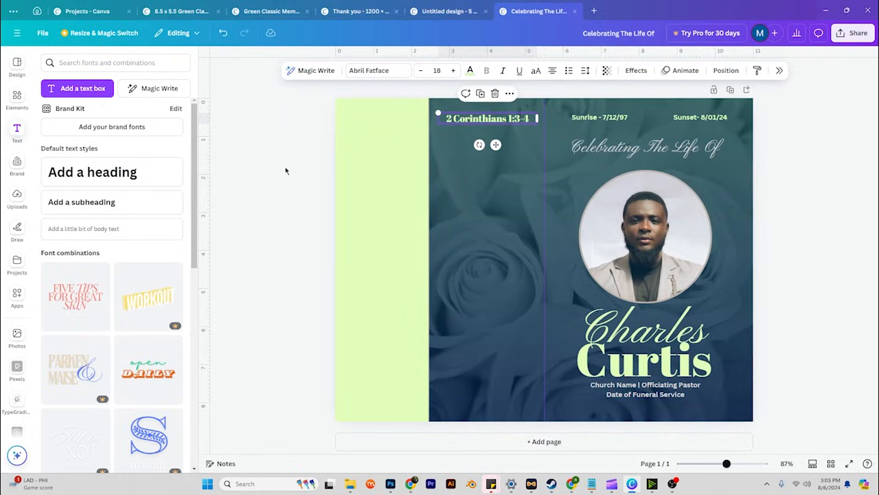
left_click(285, 169)
- Add a body text box directly below the verse reference and narrow it to fit between the green band and the fold line
left_click(103, 227)
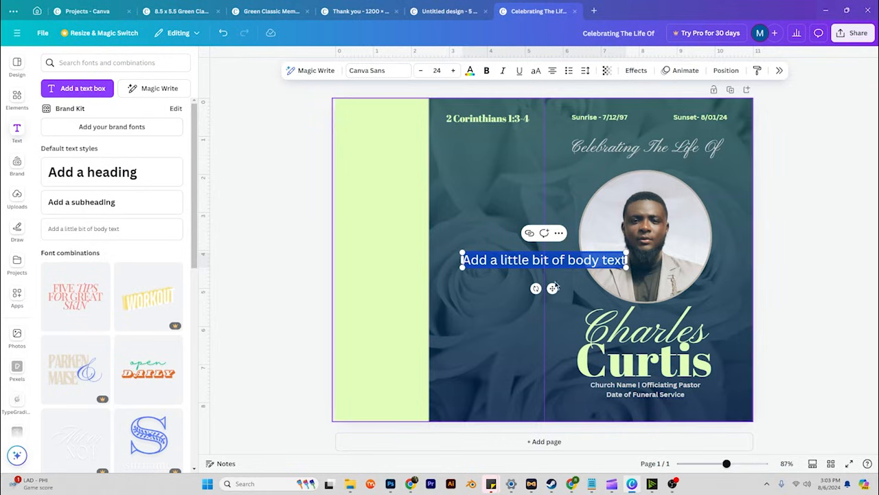
left_click_drag(552, 286, 529, 173)
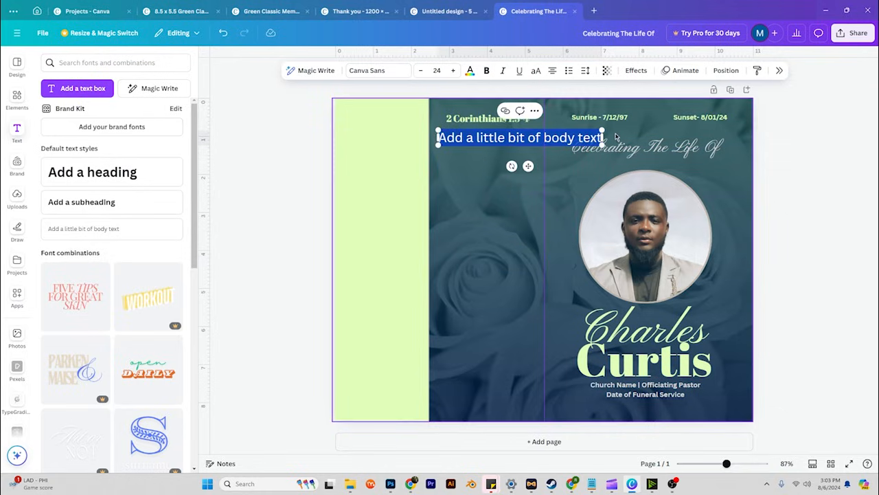
left_click_drag(605, 140, 536, 135)
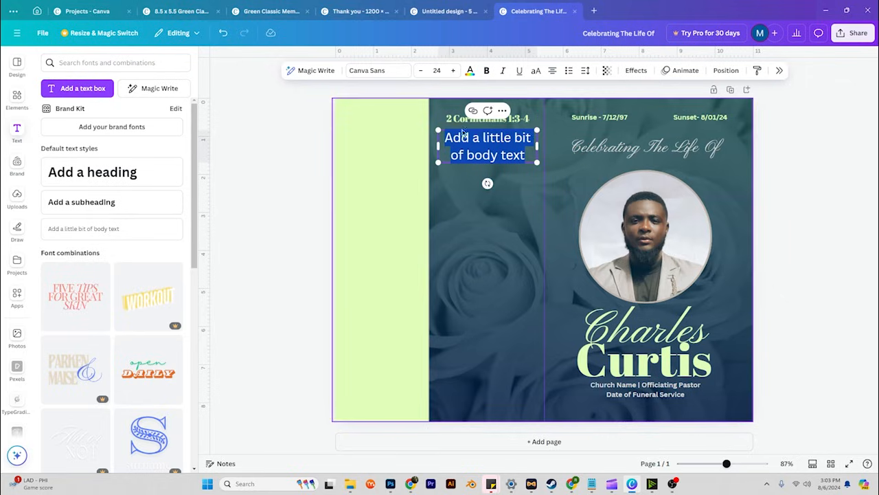
- Reduce the body text's font size to 12
left_click(421, 71)
left_click(421, 71)
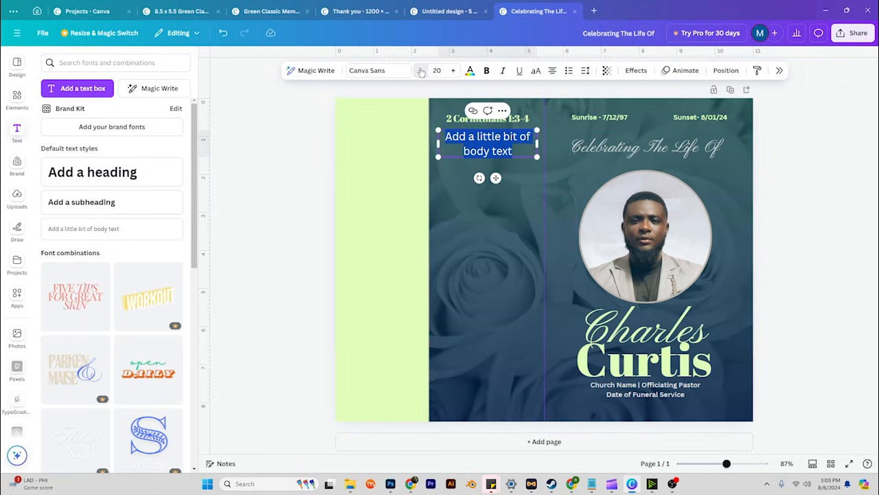
left_click(421, 71)
left_click(421, 70)
left_click(421, 71)
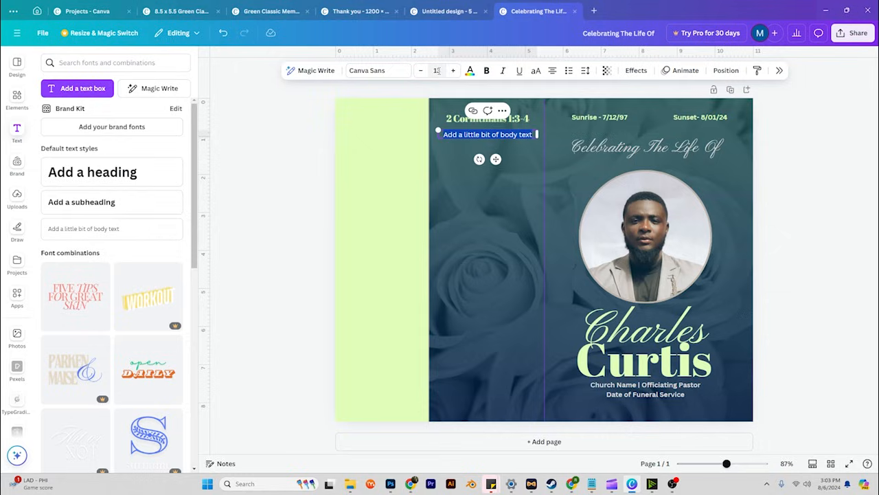
left_click(421, 71)
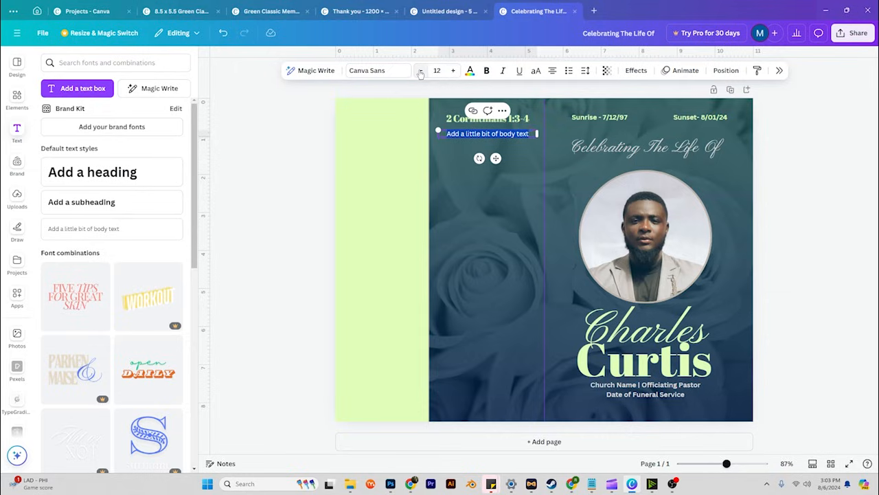
- Change the body text's colour to the light-grey document colour
left_click(534, 132)
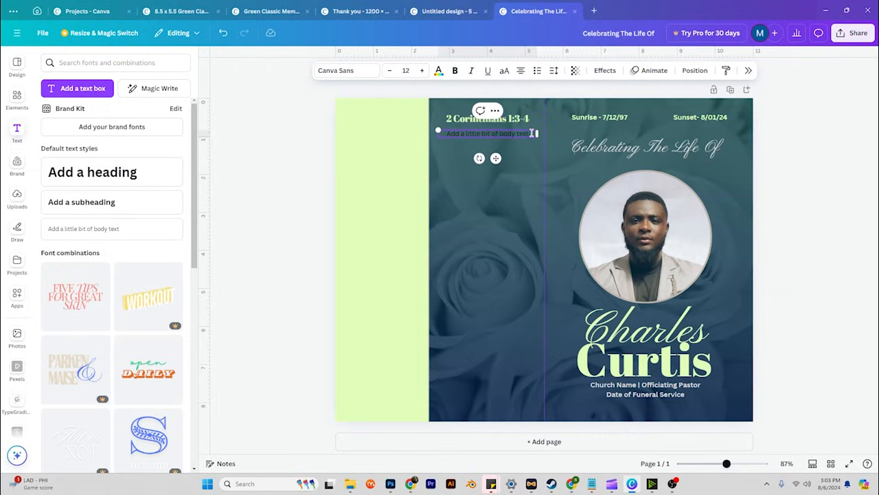
left_click(470, 70)
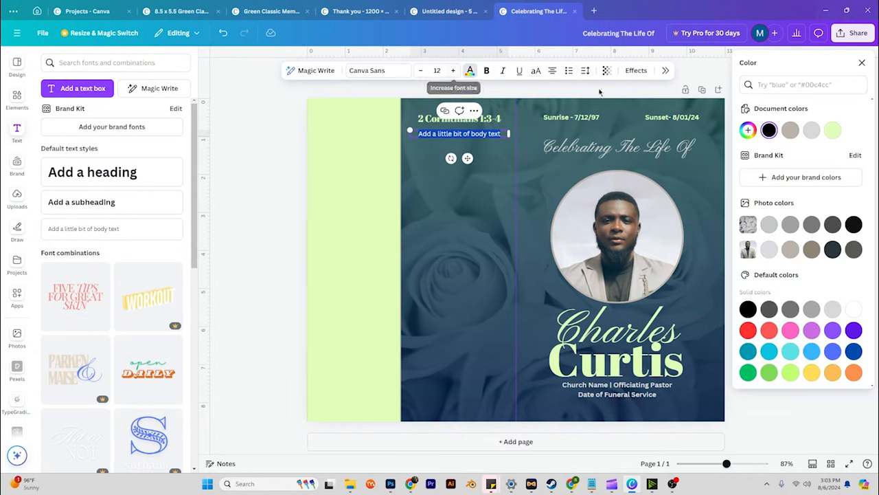
left_click(811, 130)
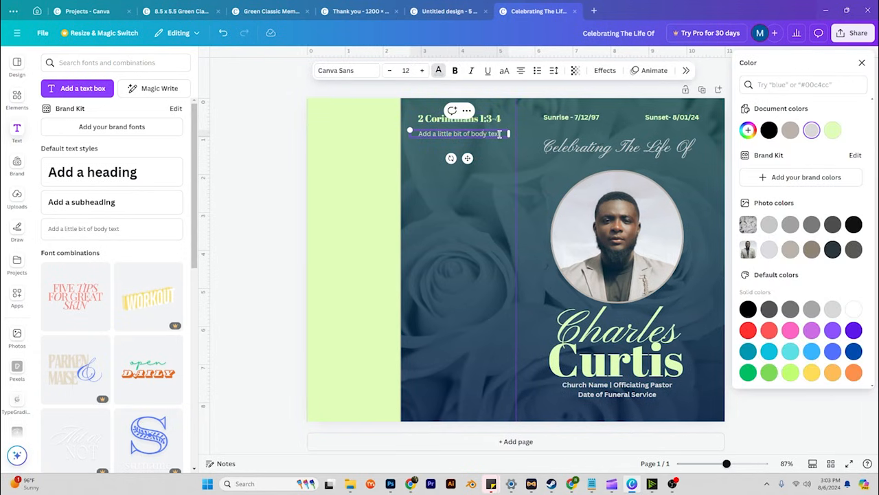
- Replace the placeholder body text with the full verse, "All praise to God, the Father of our Lord Jesus Christ" through "comfort God has given us."
double_click(502, 134)
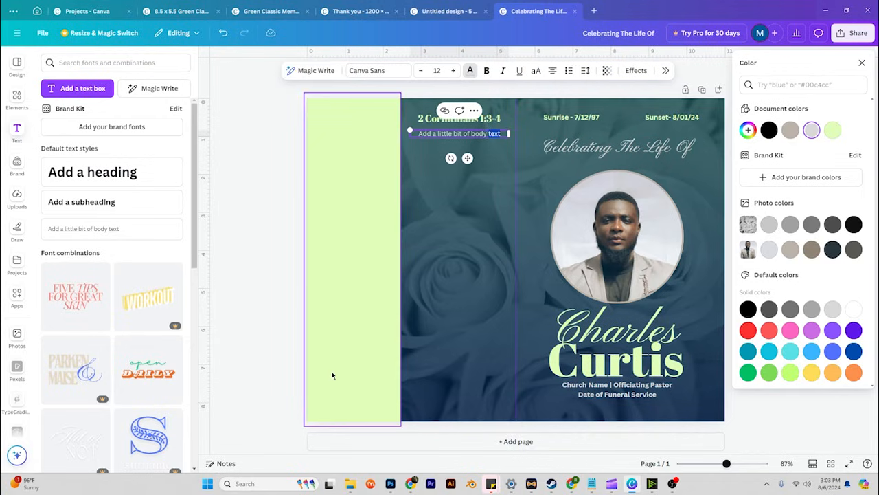
key("alt+Tab")
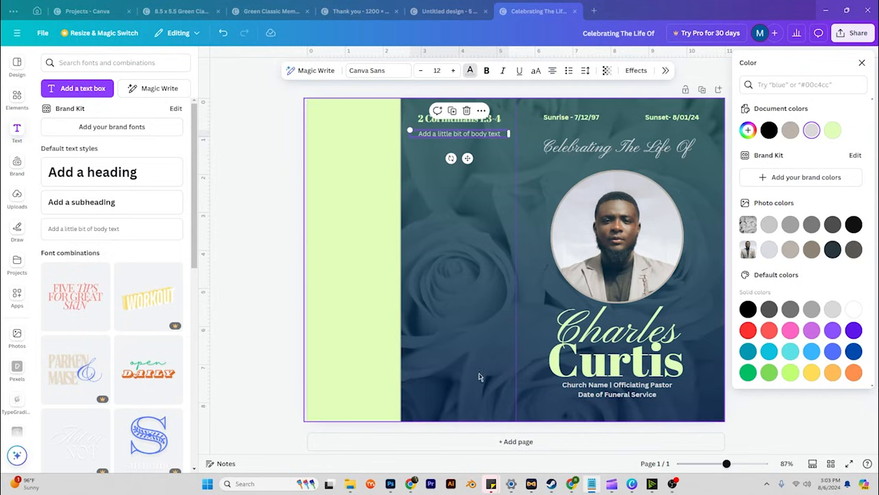
double_click(469, 133)
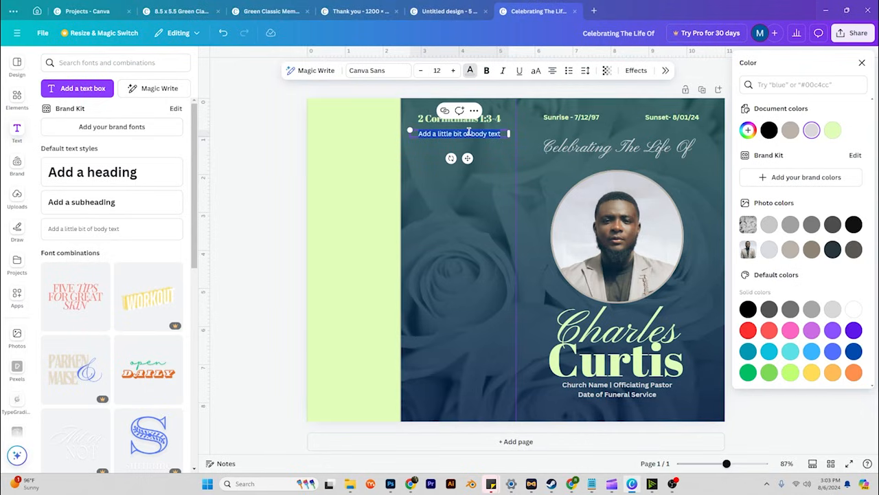
type("All praise to God, the Father of our Lord Jesus Christ. God is our merciful Father and the source of all comfort. He comforts us in all our troubles so that we can comfort others. When they are troubled, we will be able to give them the same comfort God has given us.")
- Italicize the whole verse paragraph
key("ctrl+a")
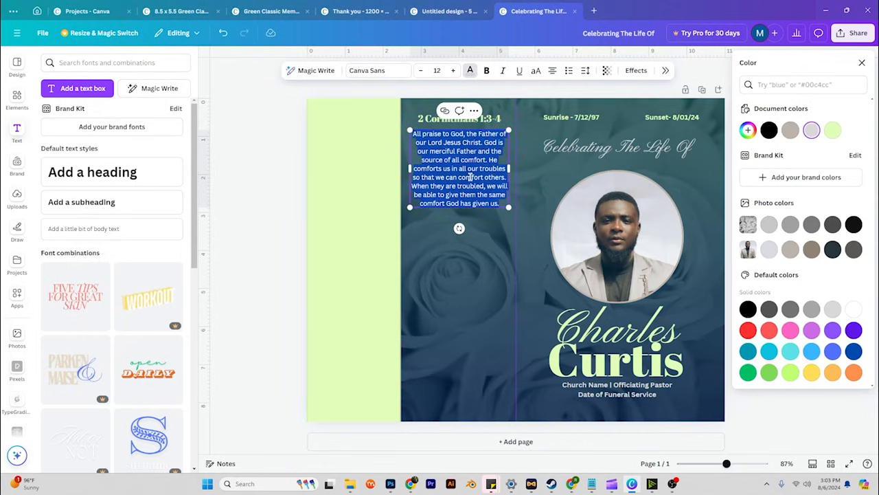
left_click(503, 71)
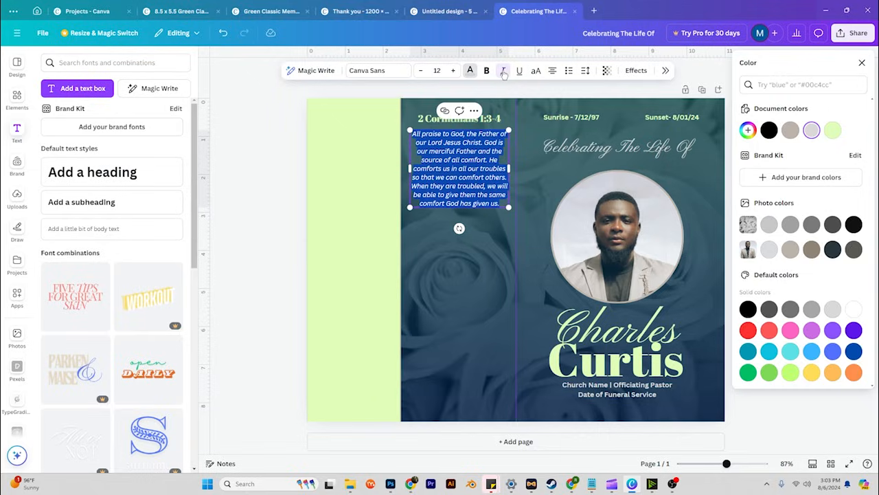
left_click(262, 167)
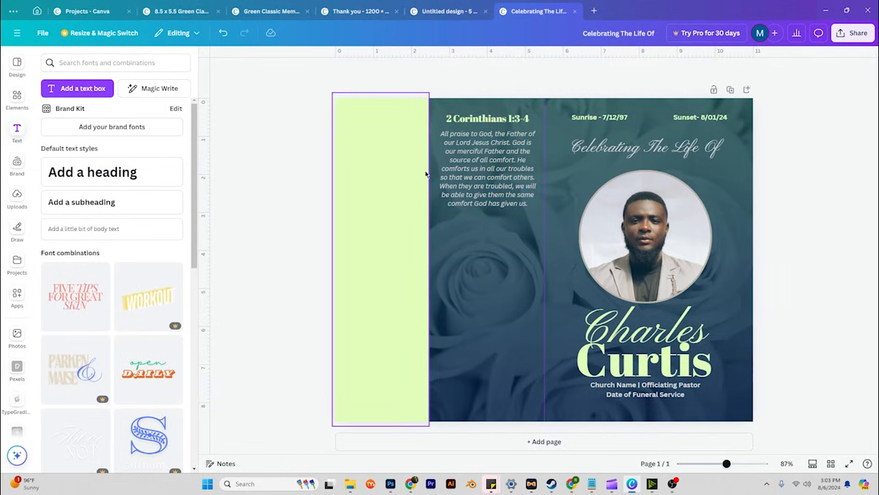
- Duplicate the verse reference heading, place the copy directly below the verse paragraph, and change its text to "Pallbearers"
left_click(489, 120)
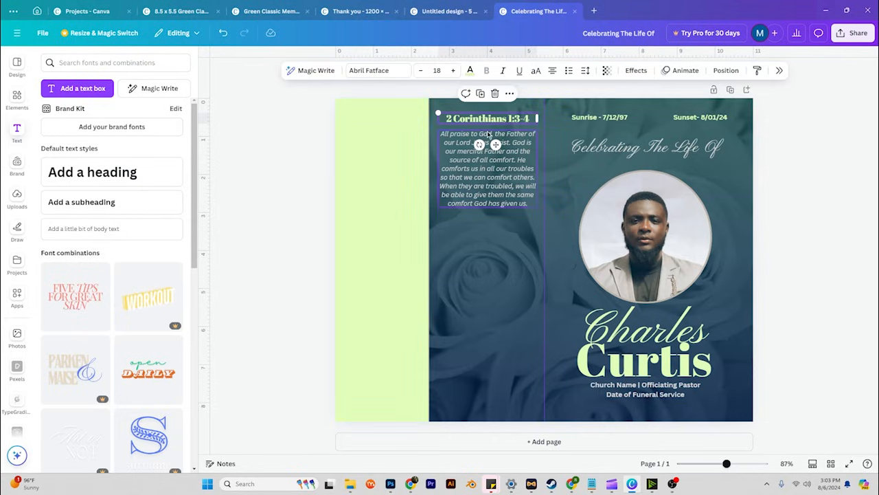
left_click(481, 94)
left_click_drag(489, 122, 494, 219)
double_click(494, 219)
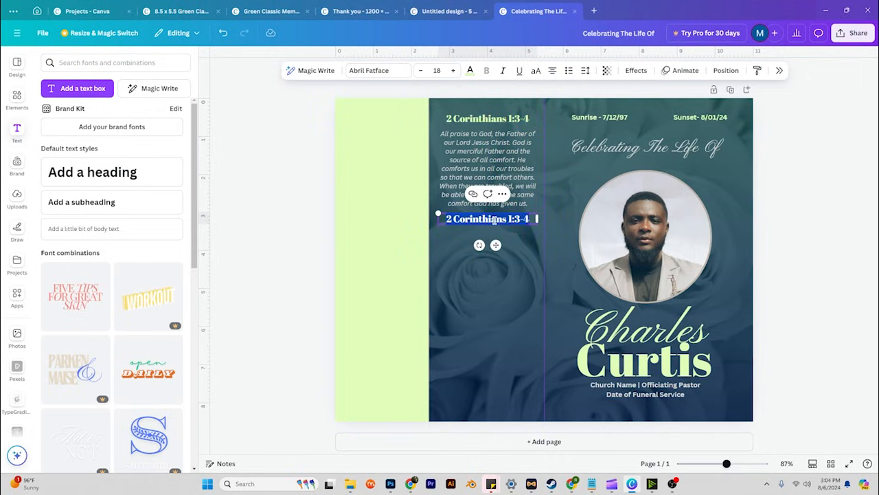
type("Pallbearers")
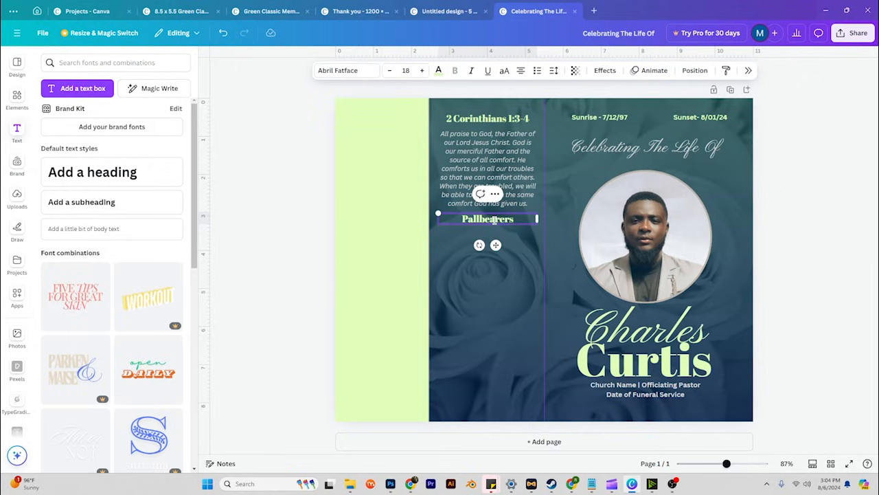
- Duplicate the verse paragraph, place the copy below the Pallbearers heading, and replace its text with "Pallbearer Name"
left_click(492, 167)
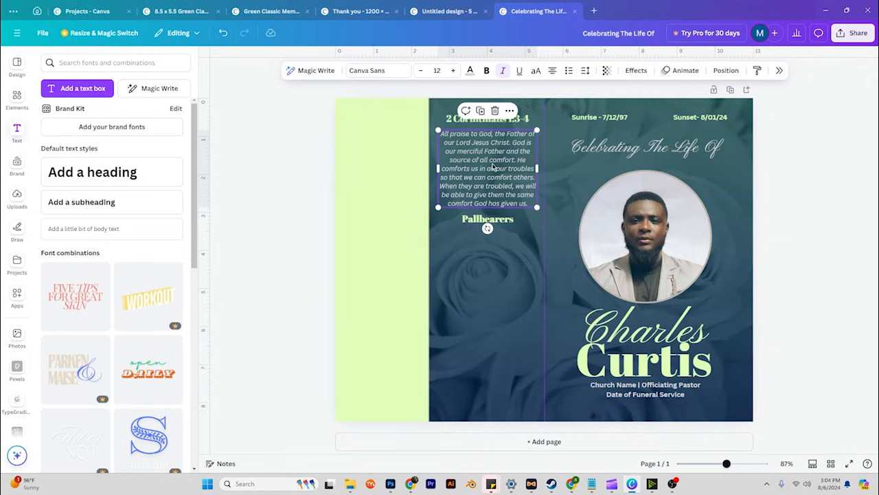
left_click(480, 111)
left_click_drag(484, 148, 485, 246)
double_click(485, 246)
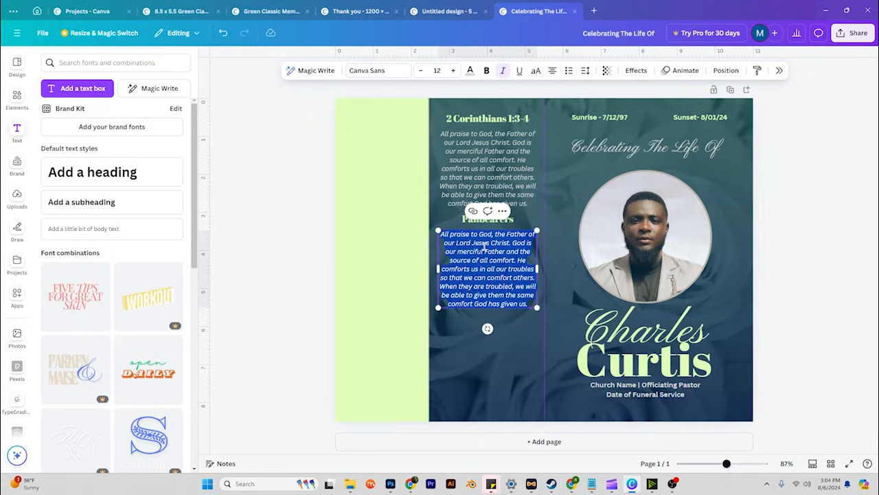
type("Pallbearer Name")
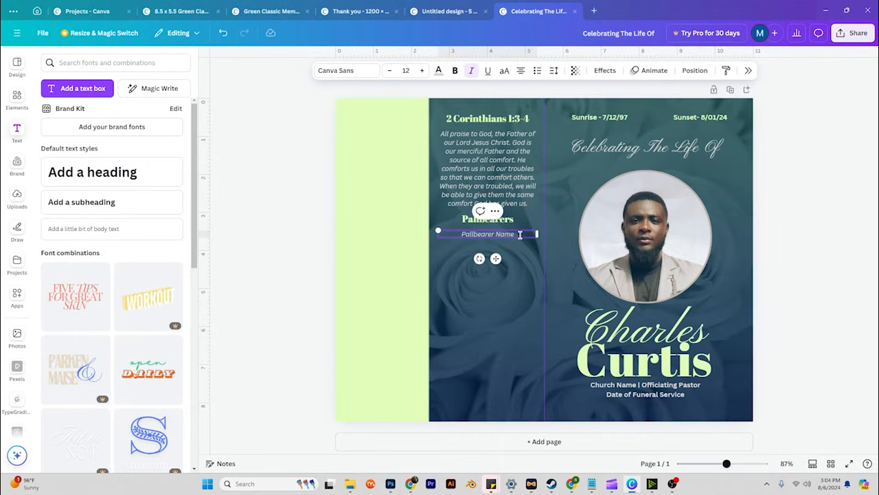
- Repeat the "Pallbearer Name" line on new lines until the list has six entries
left_click_drag(513, 234, 457, 233)
key("ctrl+c")
key("Right")
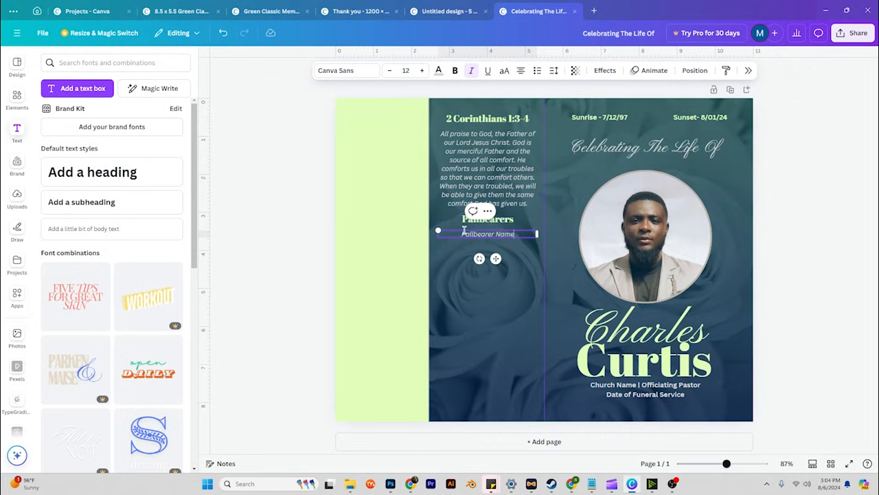
key("Return")
key("ctrl+v")
key("Return")
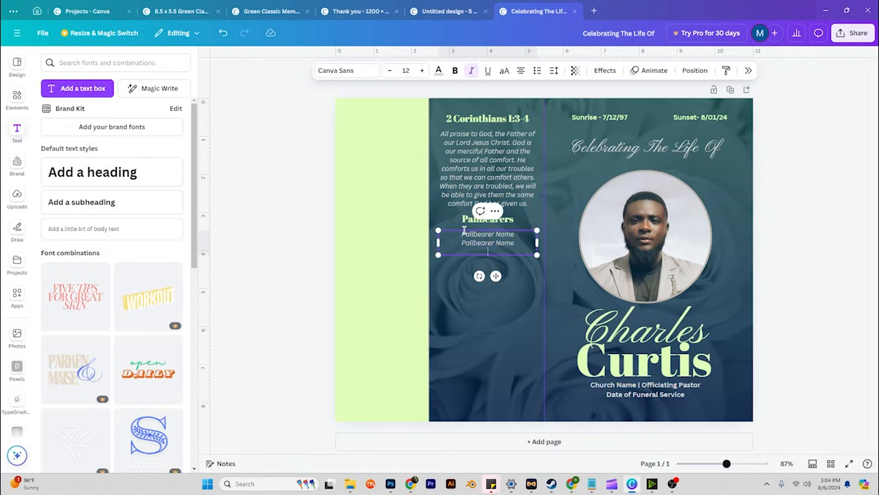
key("ctrl+v")
key("Return")
key("ctrl+v")
key("Return")
key("ctrl+v")
key("Return")
key("ctrl+v")
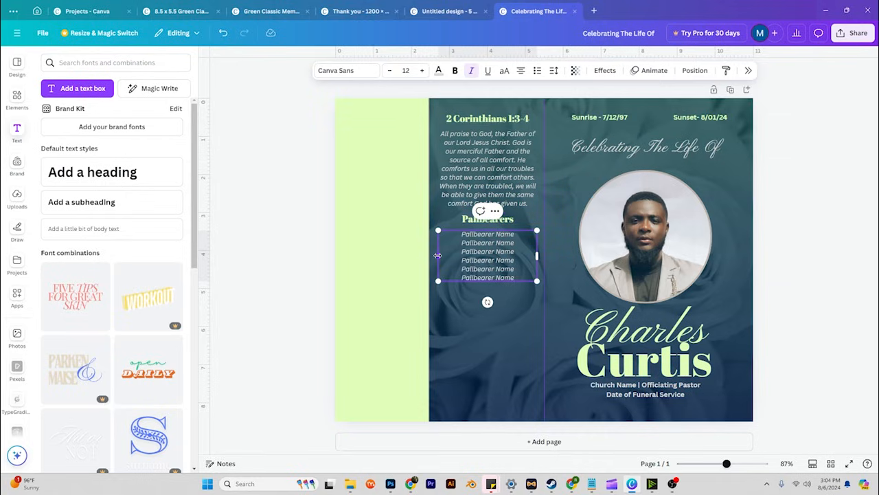
mouse_move(438, 255)
left_mouse_down()
mouse_move(473, 257)
mouse_move(437, 255)
left_mouse_up()
left_click(284, 243)
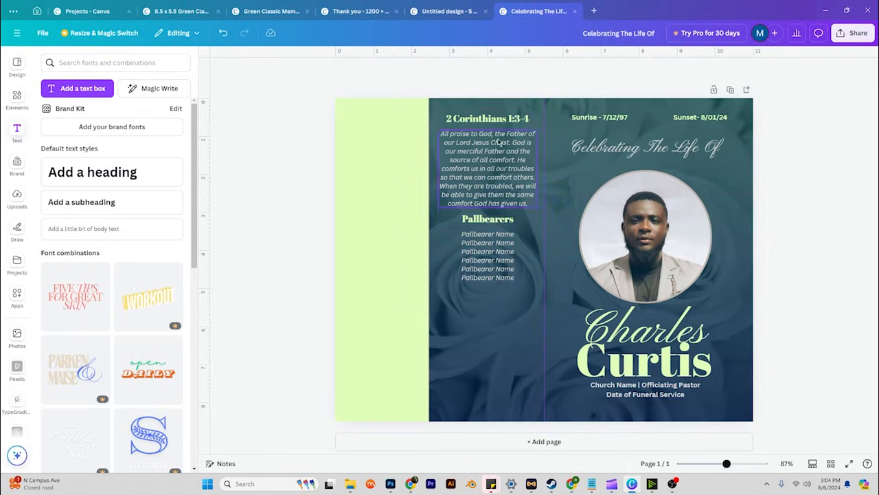
left_click(492, 255)
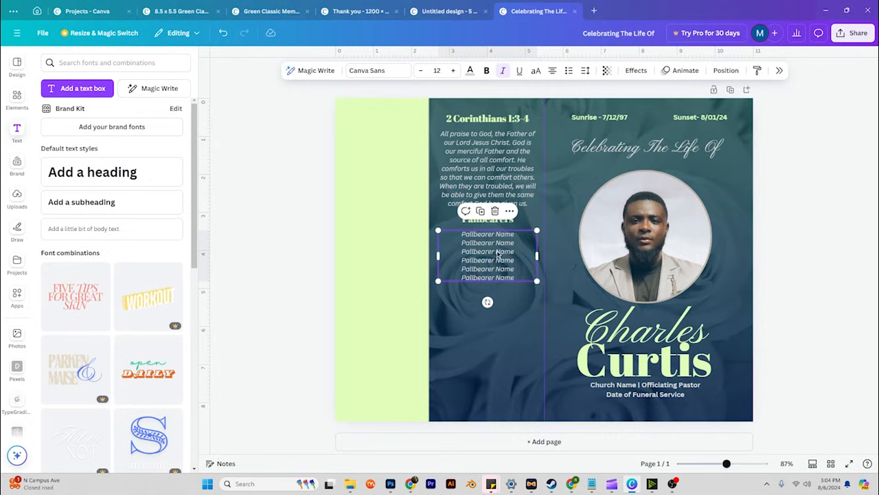
left_click(306, 225)
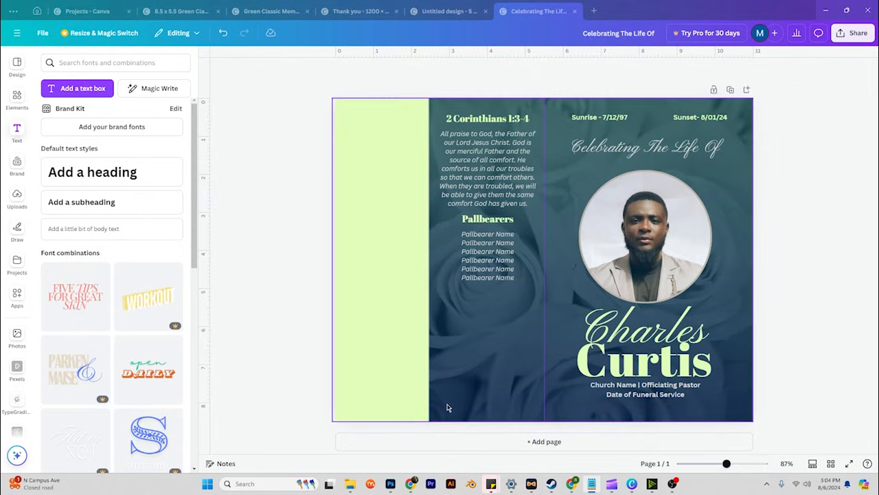
- Duplicate the Pallbearers heading, place the copy below the list of names, and change its text to "Acknowledgements"
left_click(509, 221)
left_click(481, 196)
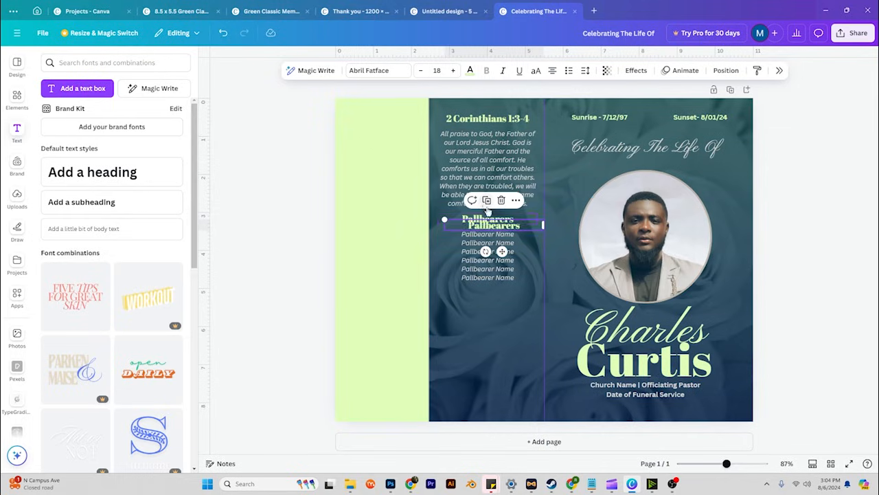
left_click_drag(496, 229, 487, 298)
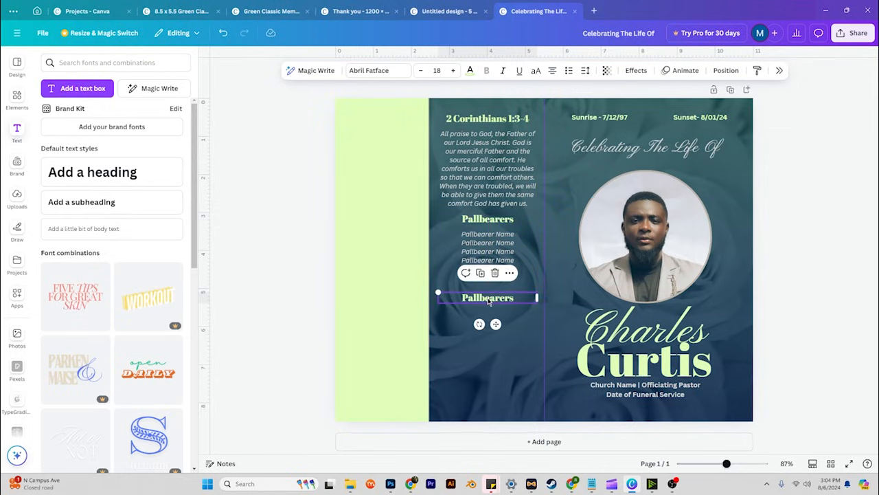
double_click(487, 298)
key("BackSpace")
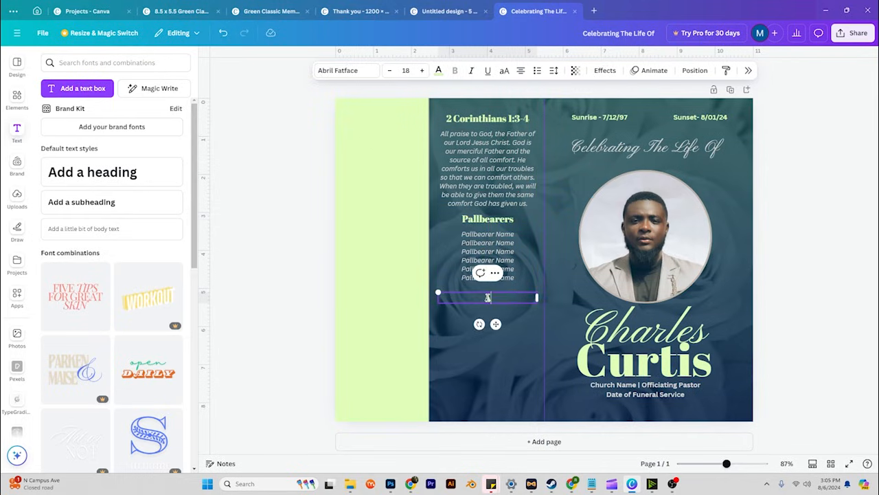
type("Acknowledgements")
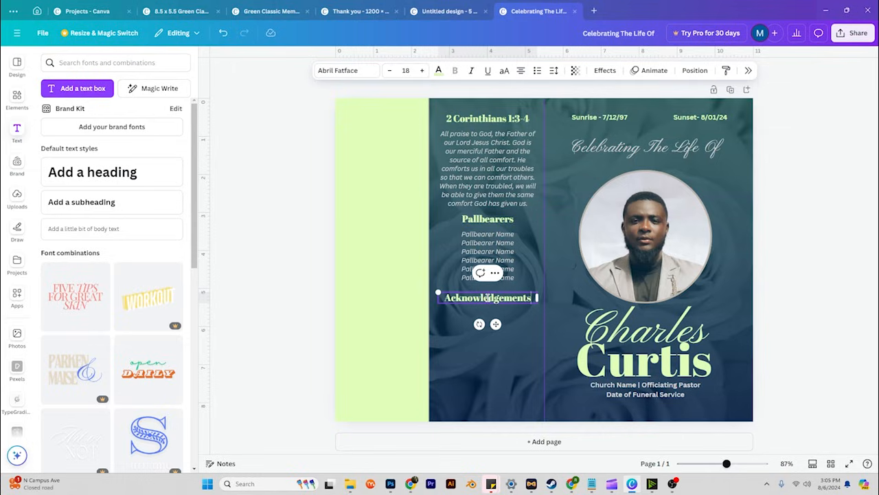
key("Escape")
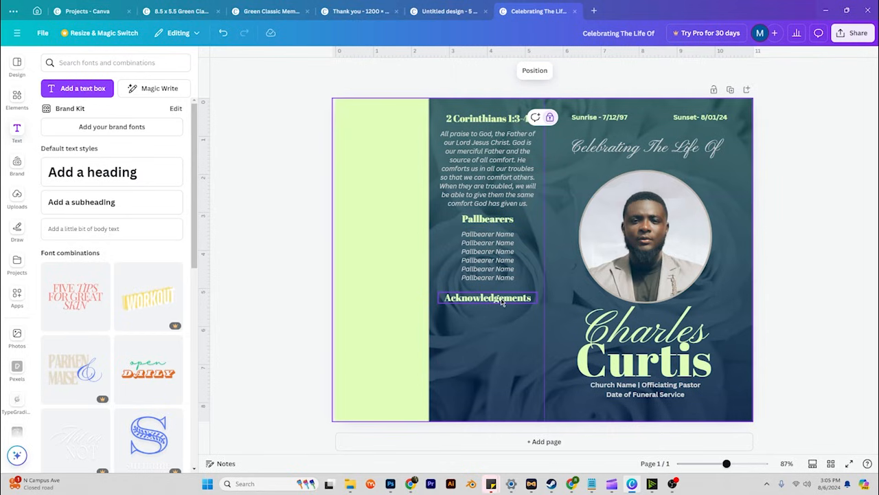
- Duplicate the pallbearer list below Acknowledgements and replace its text with "The family would love to thank everyone who has supported us during this time."
left_click(489, 270)
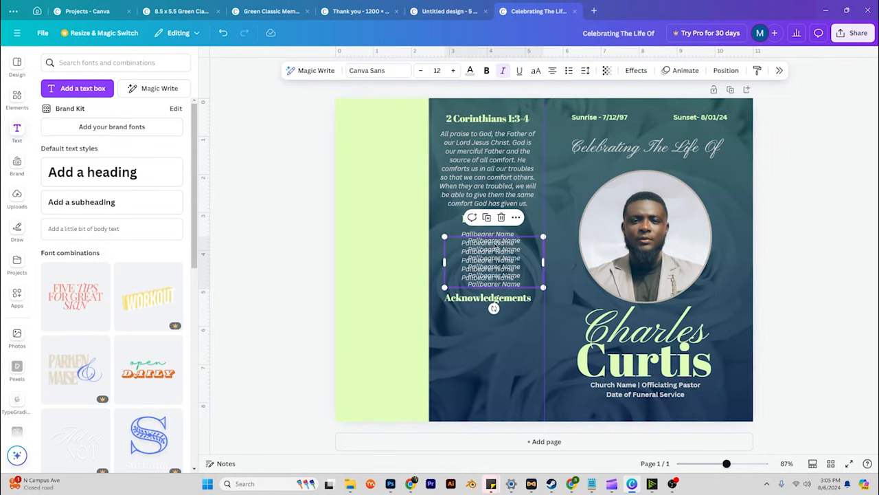
left_click(481, 210)
left_click_drag(487, 255, 487, 319)
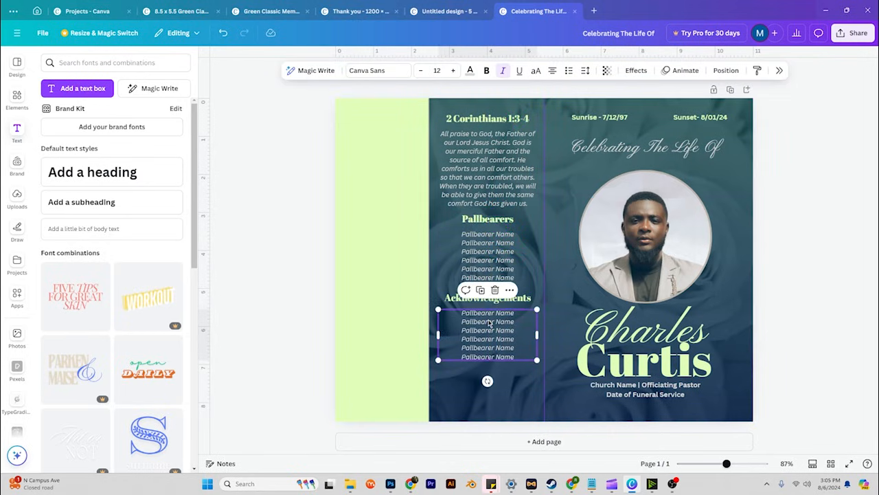
double_click(488, 319)
type("The family would love to thank everyone who has supported us during this time.")
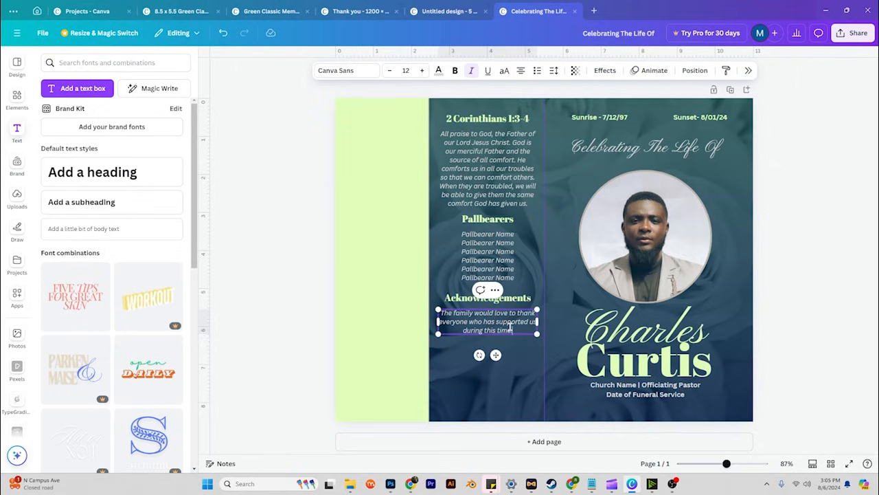
left_click(529, 353)
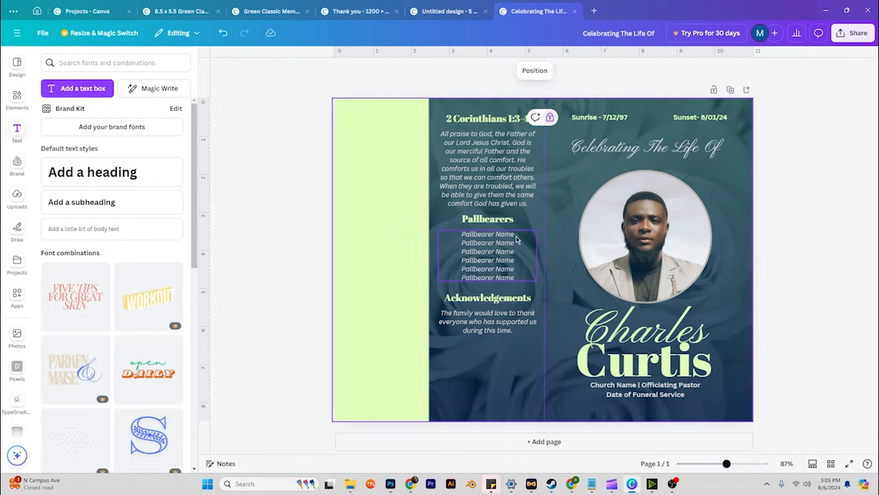
- Duplicate the Acknowledgements heading, place the copy below the thank-you paragraph, and change its text to "Funeral Home Name"
left_click(483, 299)
left_click(480, 273)
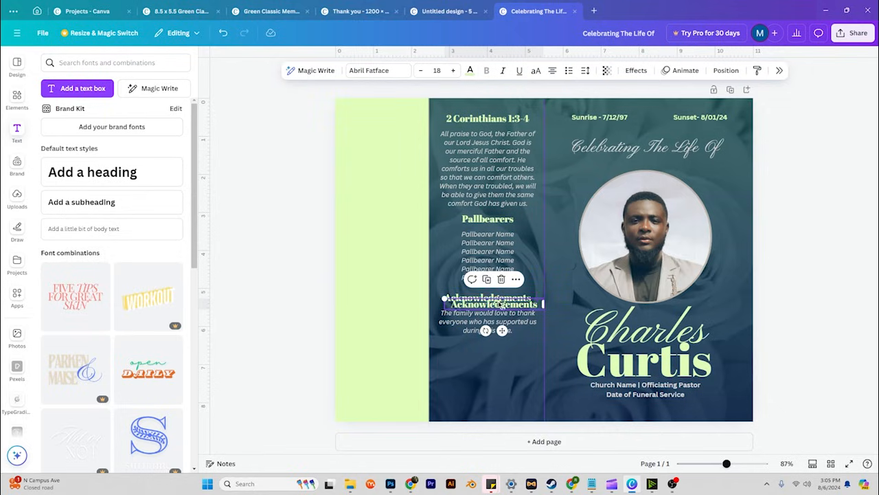
left_click_drag(496, 306, 490, 352)
double_click(490, 352)
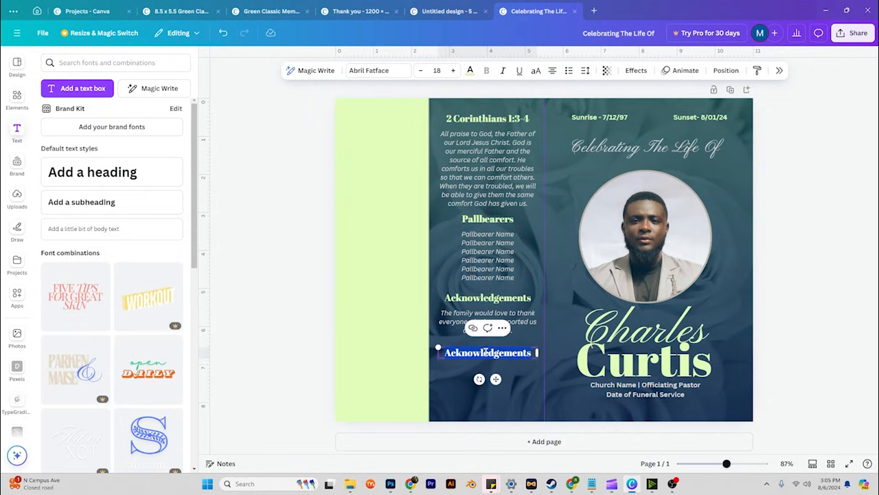
type("Funeral Home")
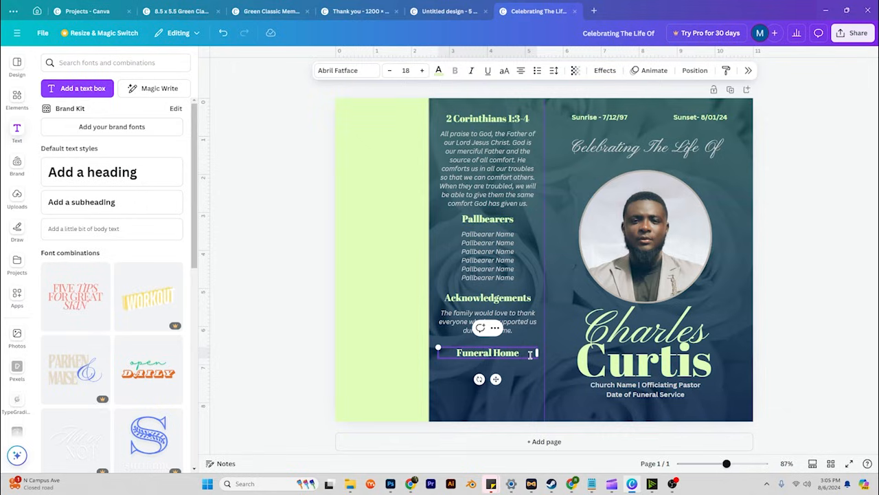
type(" Name")
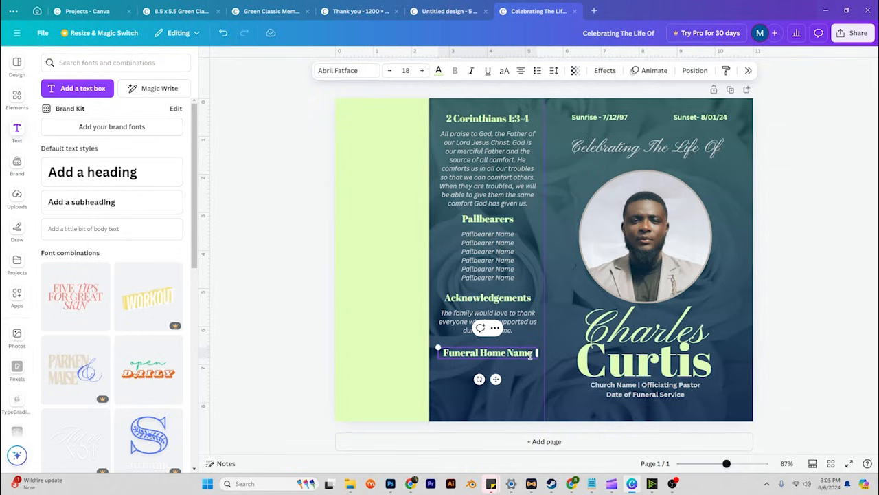
- Duplicate the thank-you paragraph, place the copy below the Funeral Home Name heading, and replace its text with "Funeral Home Address"
left_click(504, 323)
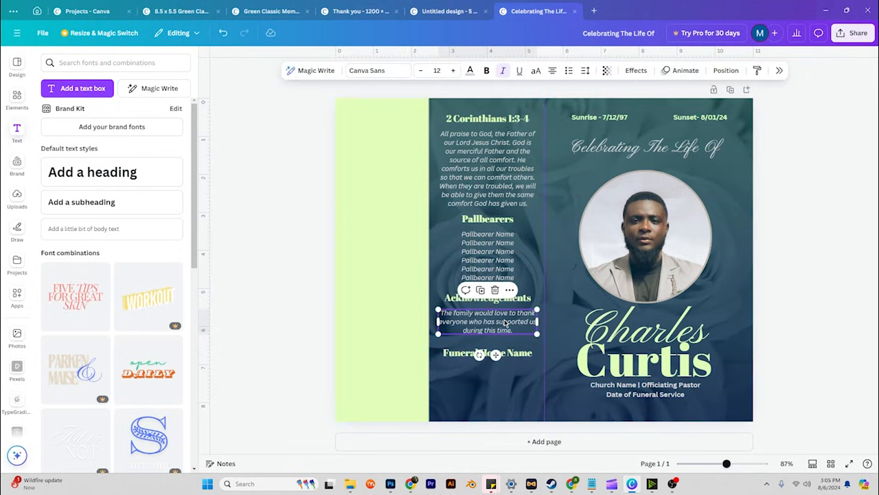
left_click(481, 291)
left_click_drag(496, 330, 488, 374)
double_click(488, 374)
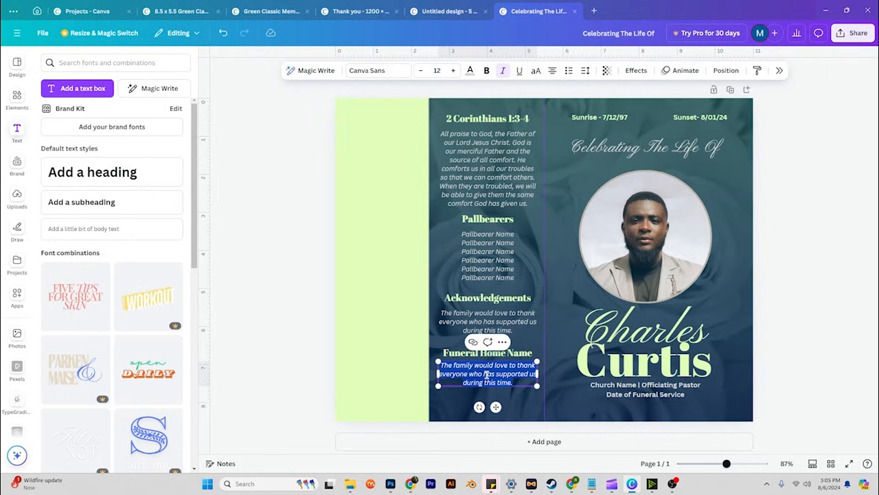
type("Funeral Home Address")
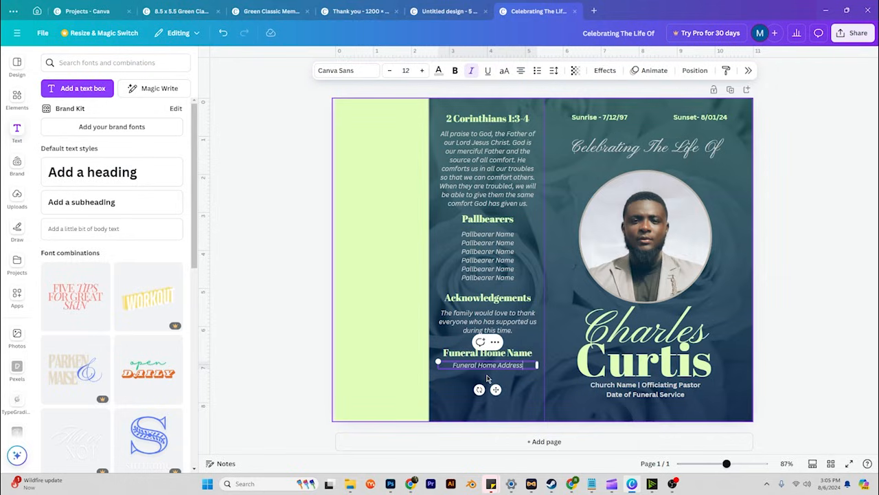
left_click(537, 391)
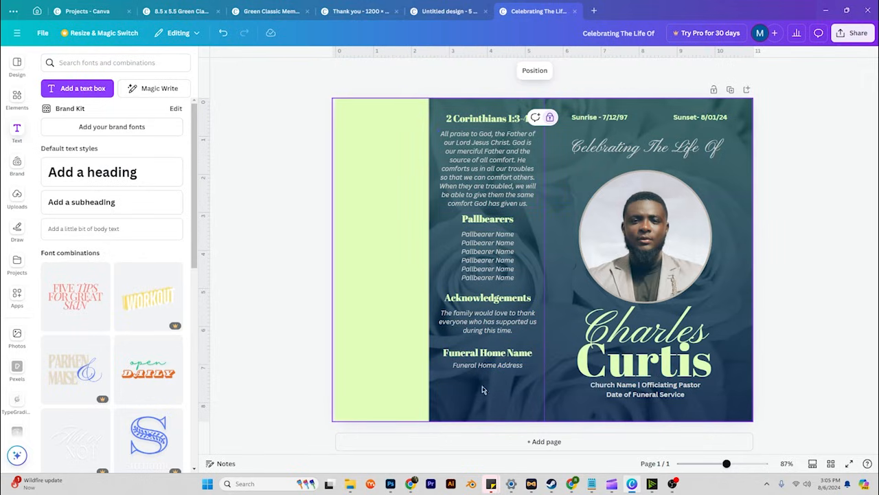
- Move the Funeral Home Name heading and its address line down together, away from the thank-you paragraph
left_click(489, 365)
left_click(500, 356, "shift")
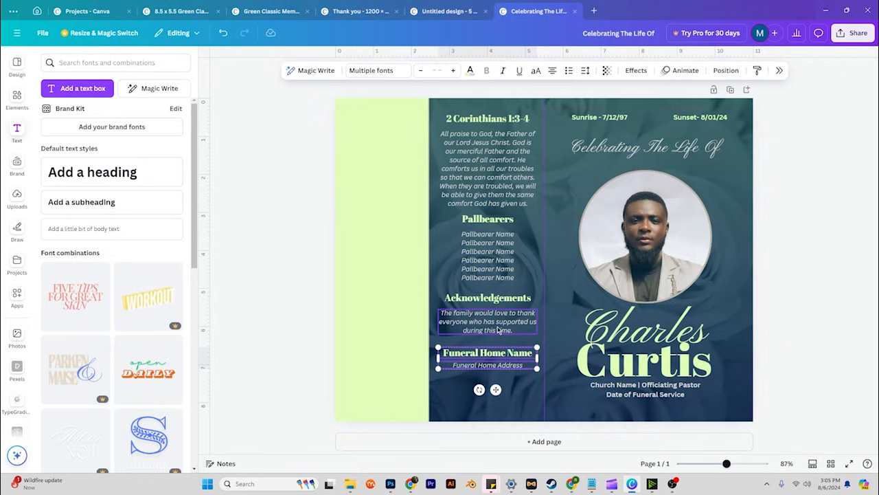
key("shift+Down")
key("shift+Down")
key("shift+Down")
key("shift+Down")
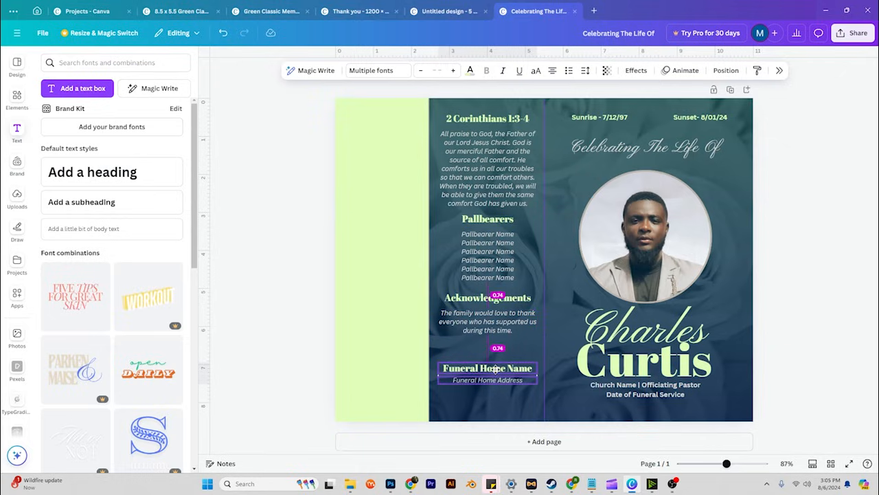
- Shift the Acknowledgements heading and paragraph down, and move the Pallbearers heading and list slightly lower to open up the spacing
left_click(495, 331)
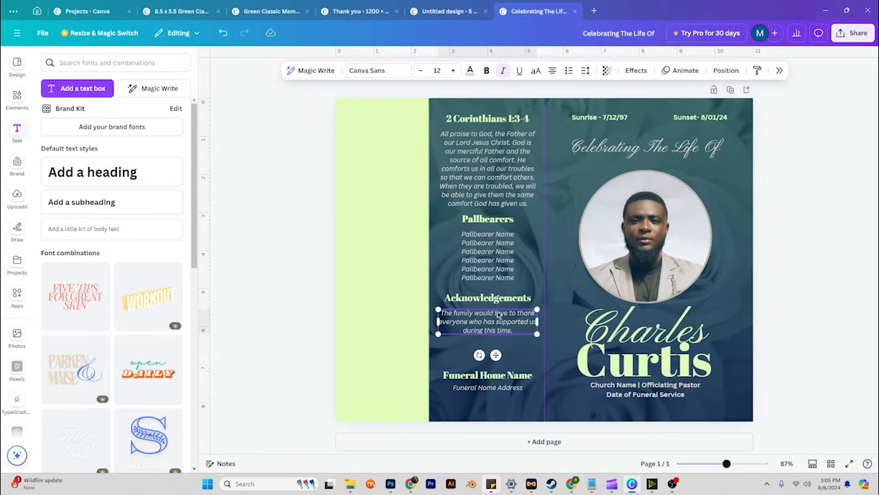
left_click(499, 300, "shift")
left_click_drag(500, 300, 500, 312)
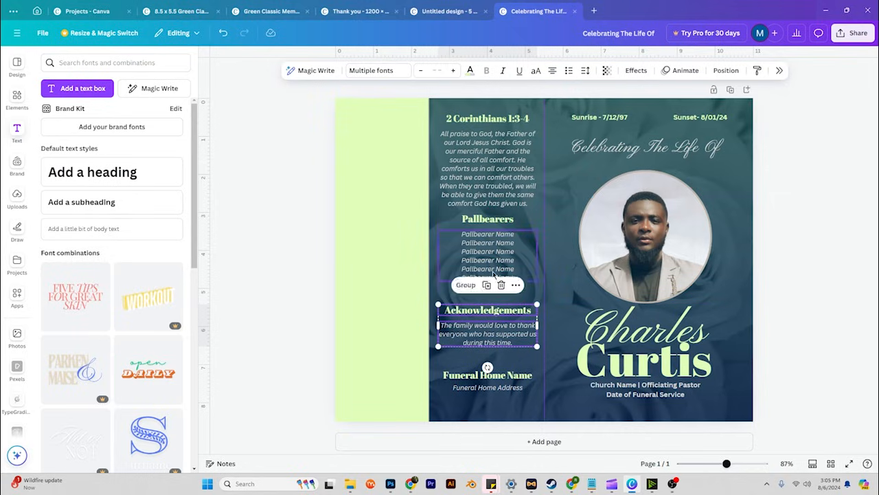
left_click(493, 263)
left_click(521, 224, "shift")
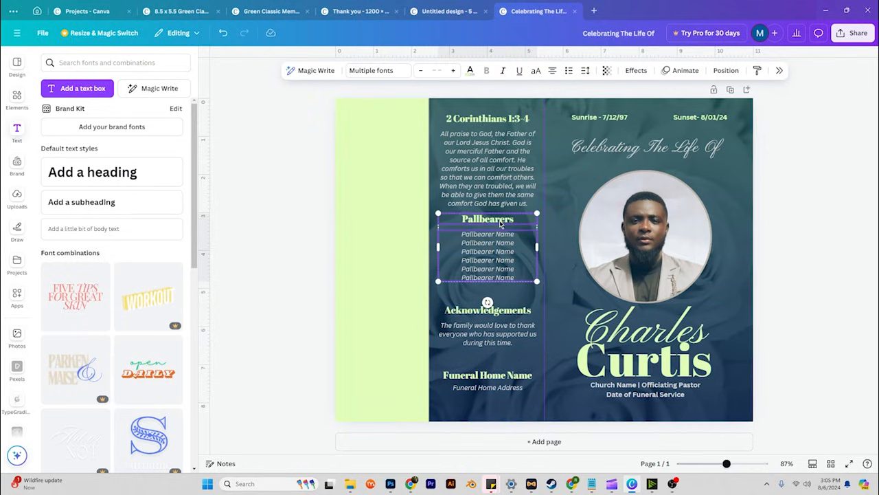
left_click_drag(520, 224, 521, 231)
left_click(781, 232)
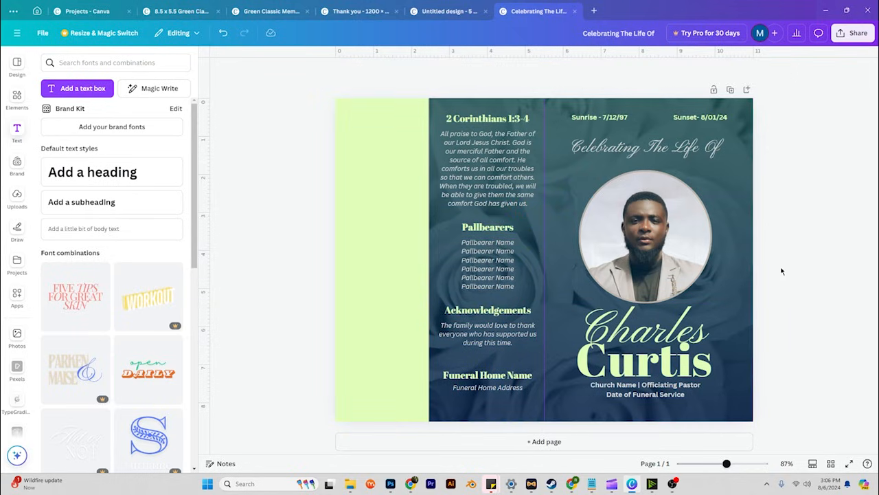
- Nudge the Funeral Home Name heading and address line up slightly as one selection
left_click(495, 376)
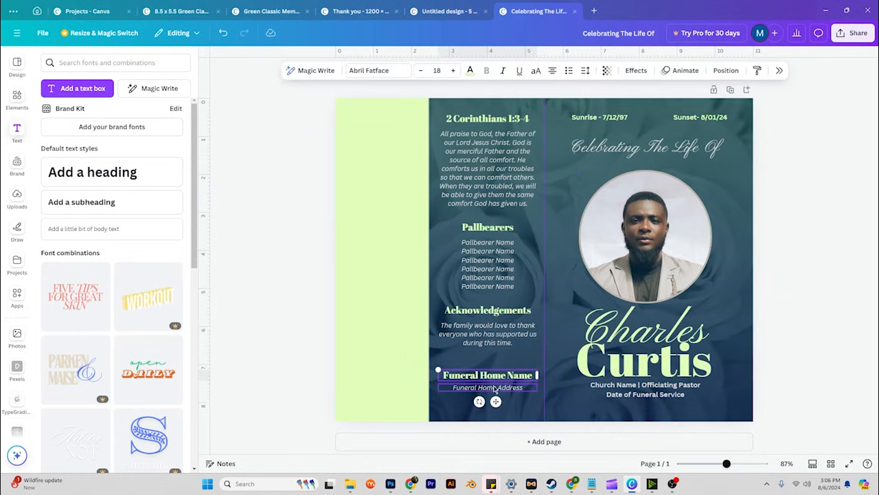
left_click(494, 388, "shift")
left_click_drag(496, 375, 497, 370)
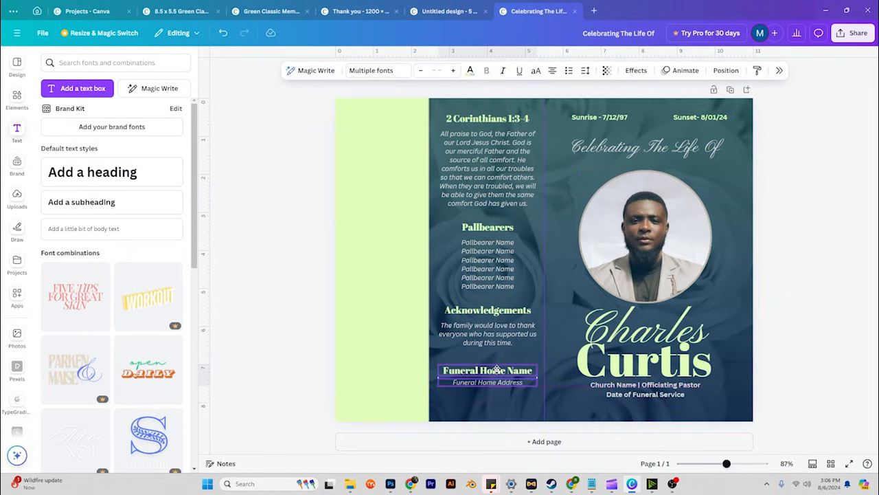
left_click(787, 320)
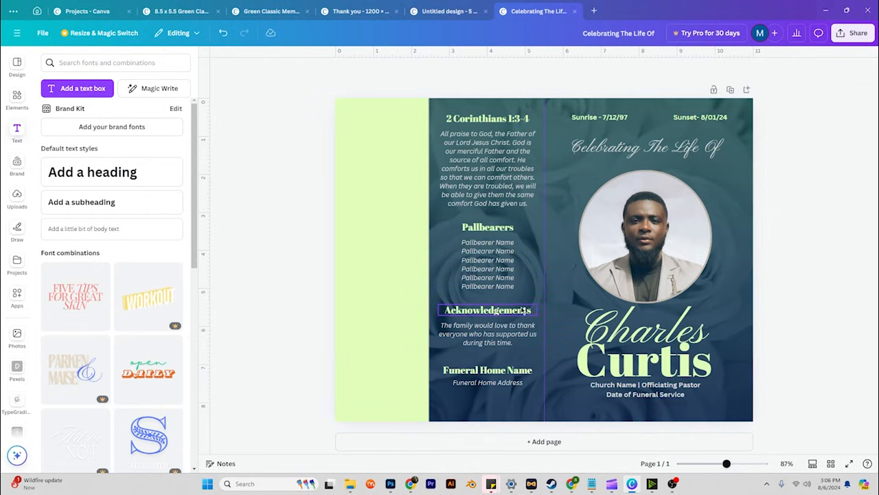
- Move the Acknowledgements and funeral home blocks down together, and lower the Pallbearers block slightly to balance the gaps
left_click(510, 330)
left_click(488, 371, "shift")
left_click(488, 382, "shift")
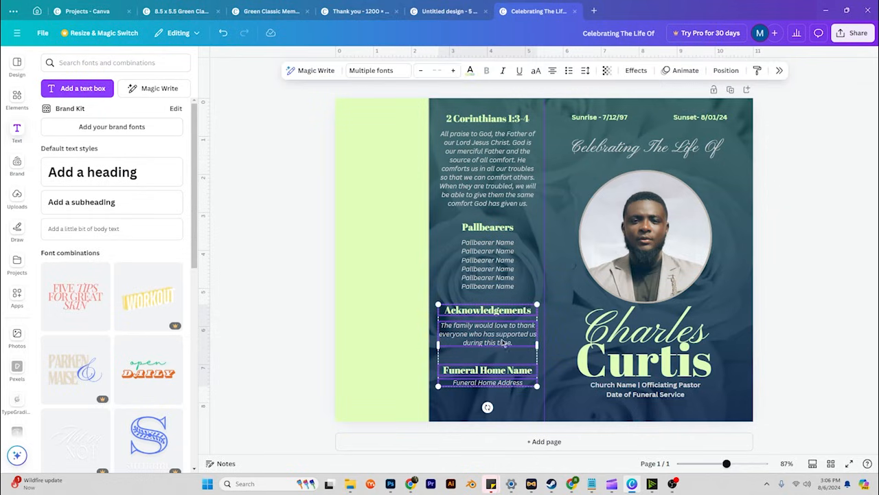
left_click_drag(504, 337, 501, 349)
left_click(493, 275)
left_click(496, 228, "shift")
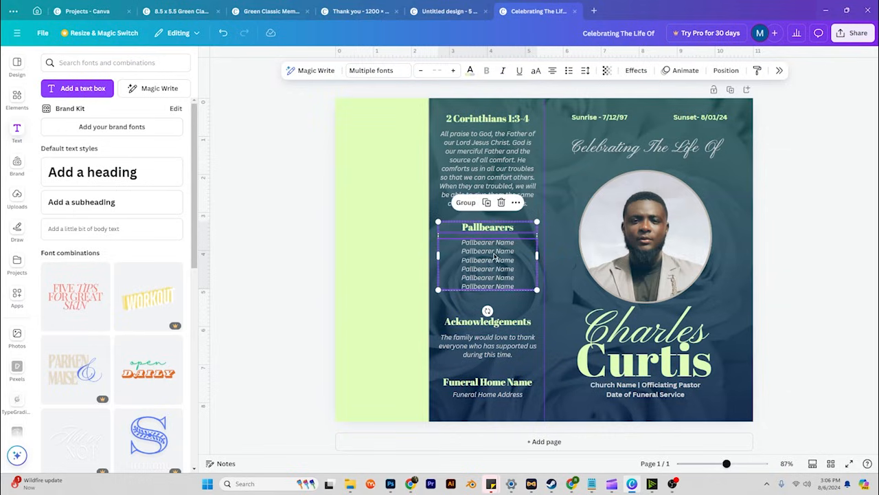
left_click_drag(498, 248, 493, 258)
left_click(794, 235)
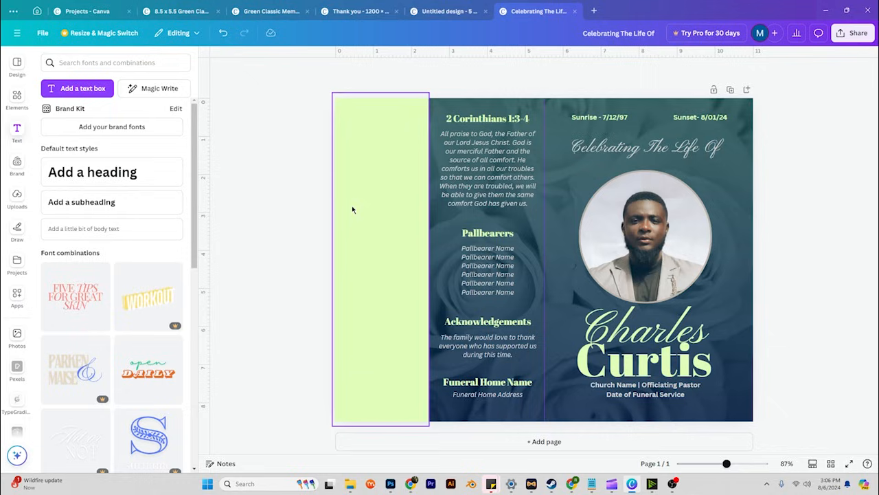
- Widen the light green band slightly so its inner edge sits closer to the text column
left_click(412, 300)
left_click_drag(428, 262, 434, 262)
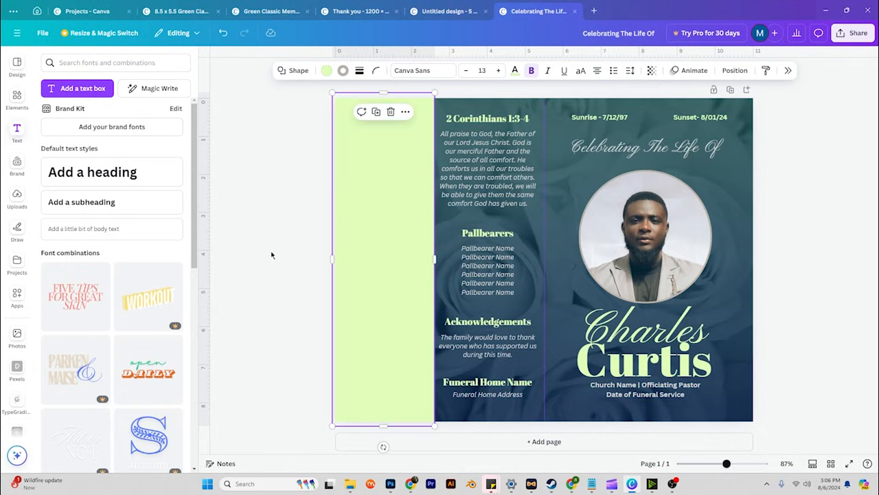
left_click(271, 251)
- Open the elements library
left_click(15, 101)
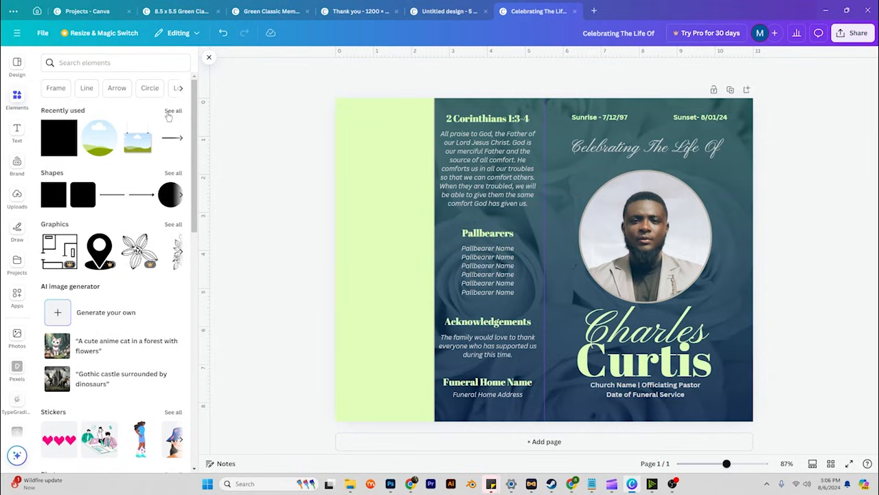
- Add a circular frame from the basic shape frames and shrink it to fit at the upper end of the light green strip
scroll(112, 295, "down", 10)
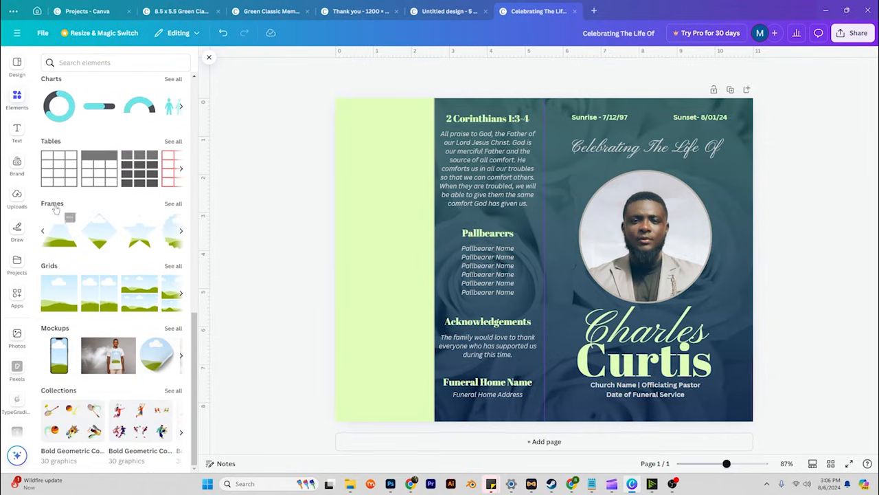
left_click(173, 204)
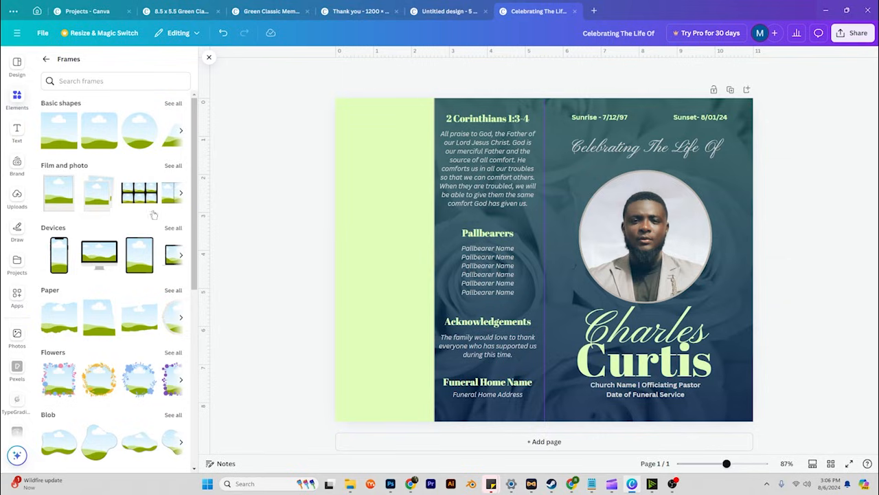
mouse_move(194, 127)
left_mouse_down()
mouse_move(193, 383)
mouse_move(199, 125)
left_mouse_up()
scroll(195, 364, "down", 3)
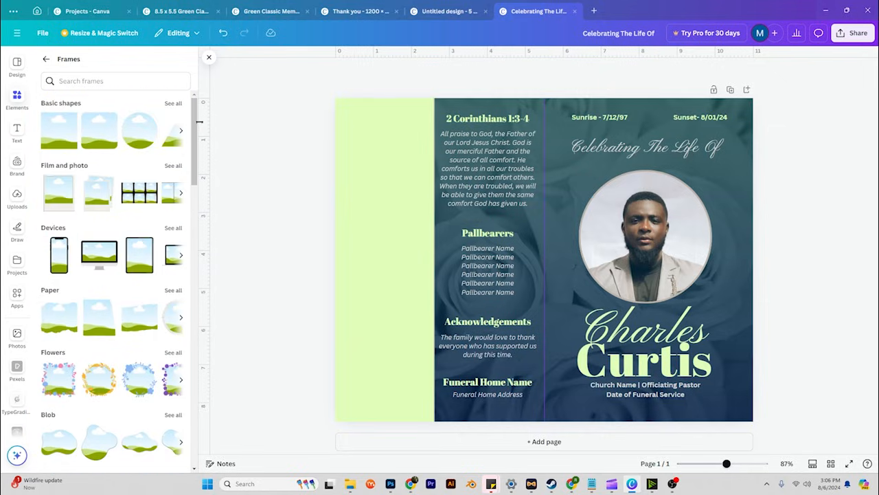
left_click_drag(139, 136, 381, 152)
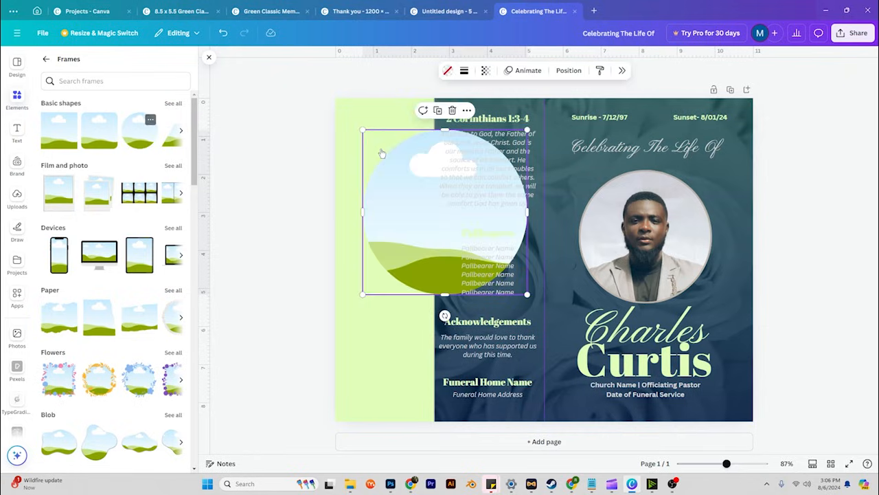
left_click_drag(527, 294, 404, 174)
- Give the circular frame a solid border of weight 2 in the document's dark teal-to-navy gradient (#265b5d, #001e47)
left_click(465, 70)
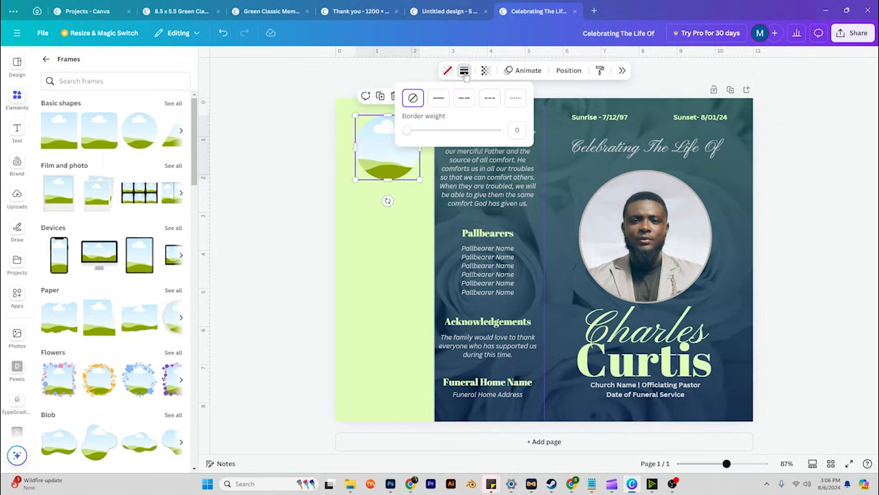
left_click(436, 97)
left_click_drag(418, 133, 416, 130)
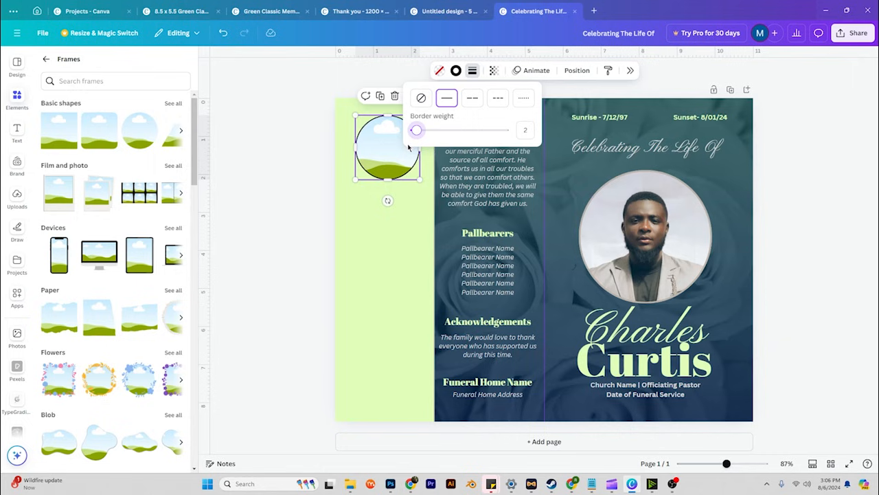
left_click(456, 70)
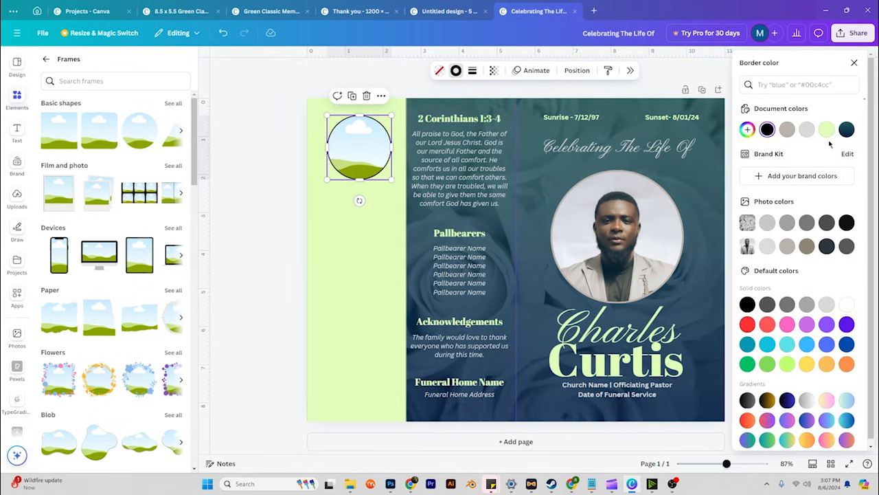
left_click(846, 130)
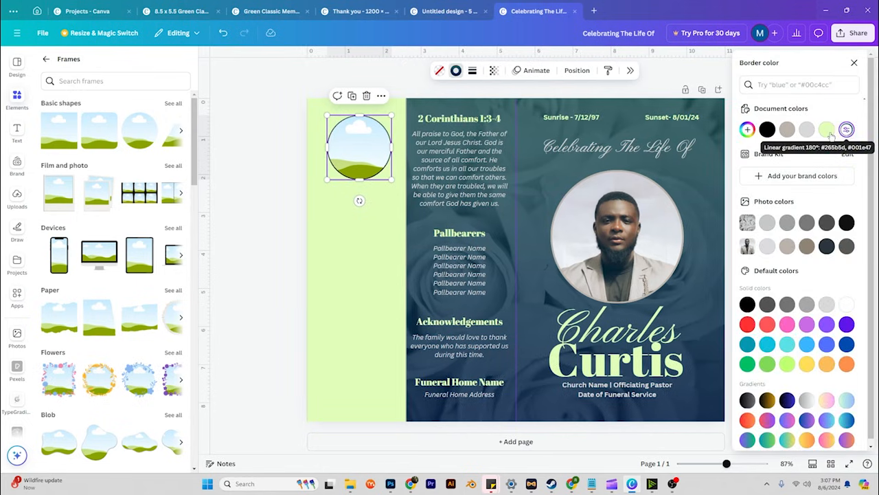
left_click(306, 198)
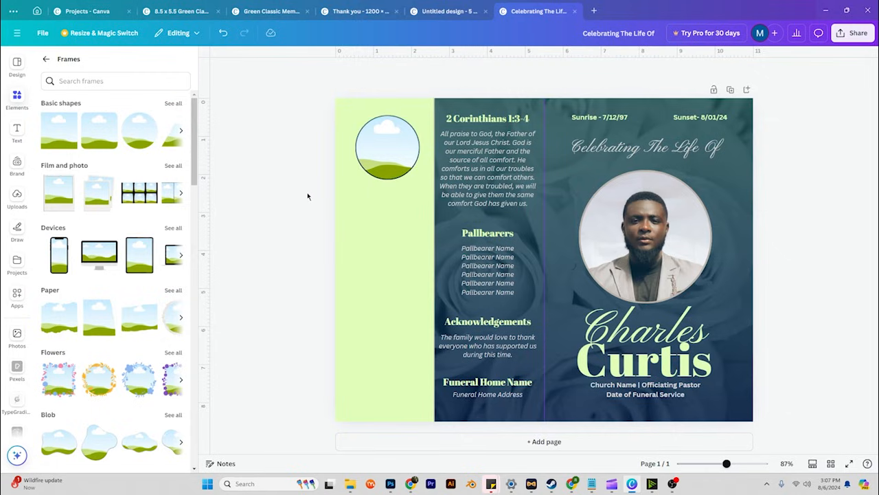
- Duplicate the circular frame three times to form a vertical column of four frames down the green strip
left_click(381, 158)
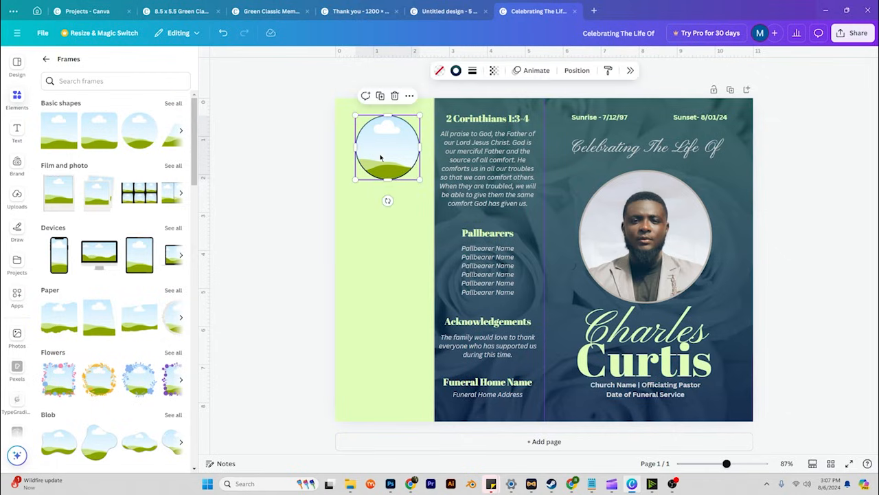
key("shift+Right")
key("shift+Down")
key("ctrl+d")
left_click_drag(391, 160, 383, 217)
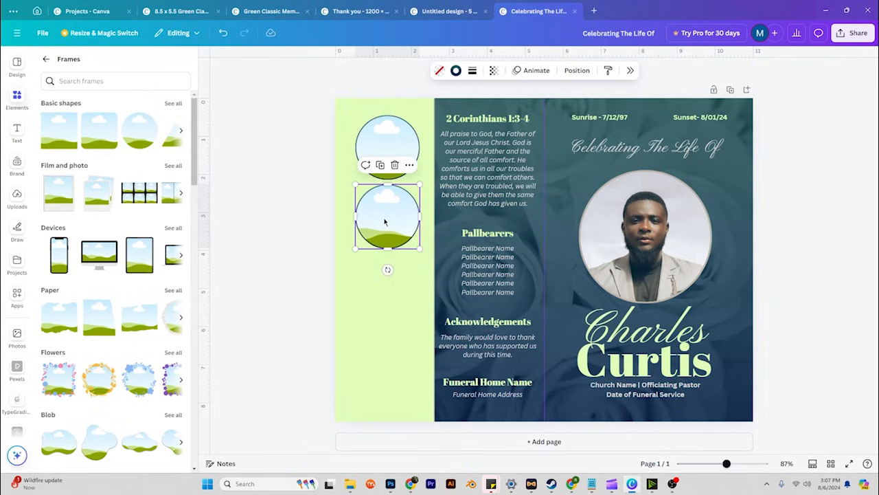
key("ctrl+d")
key("ctrl+d")
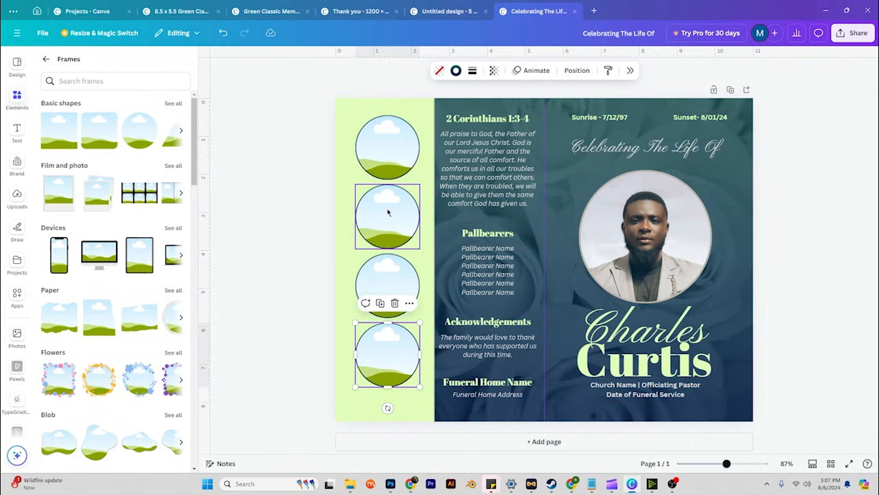
left_click(317, 228)
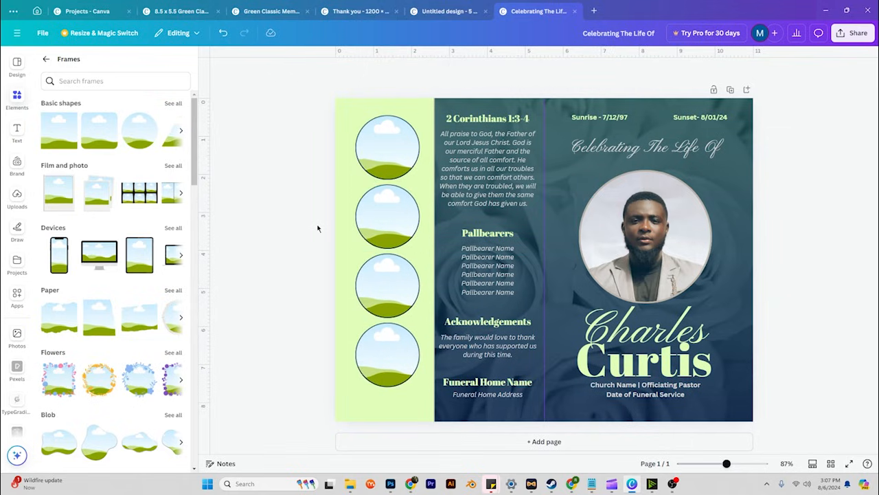
- Move the lower three circular frames slightly down to spread the column over the height of the green strip
left_click(405, 347)
left_click(400, 285, "shift")
left_click(395, 252, "shift")
left_click(399, 353)
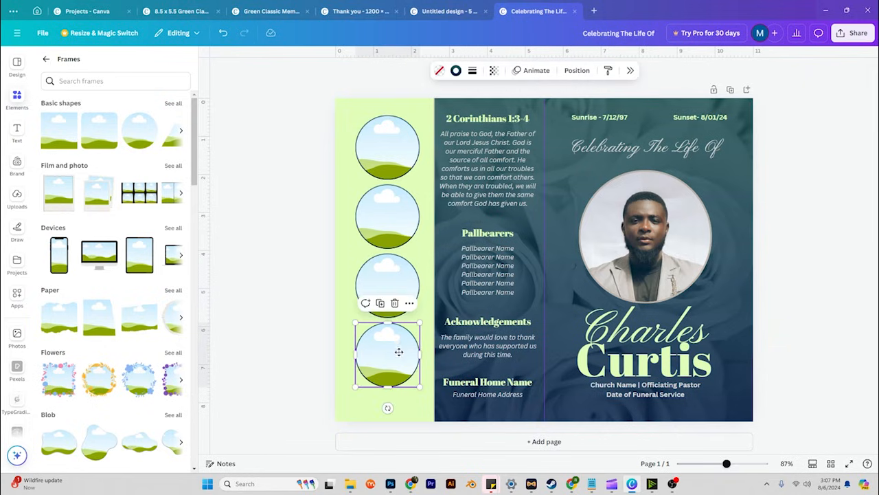
left_click_drag(399, 353, 398, 368)
left_click_drag(387, 277, 386, 291)
left_click_drag(384, 234, 384, 241)
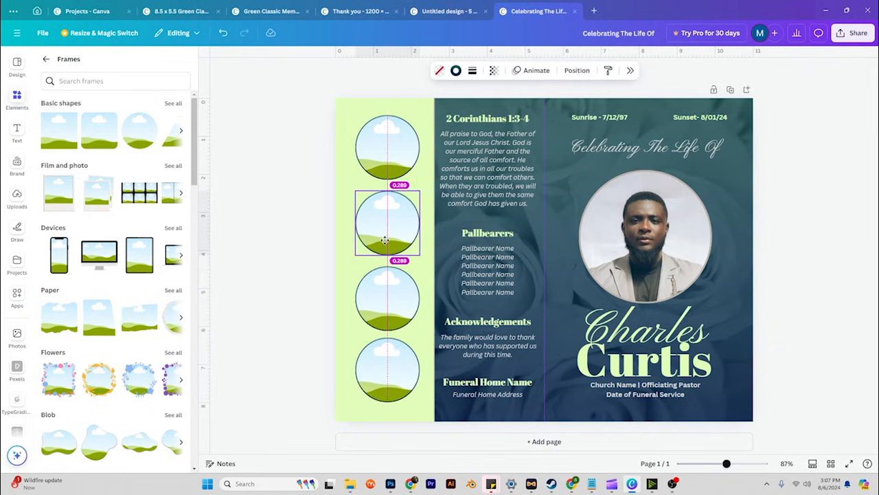
left_click(314, 161)
- Select all four circular frames and space them evenly in the vertical direction
left_click(388, 364)
left_click(389, 305, "shift")
left_click(383, 221, "shift")
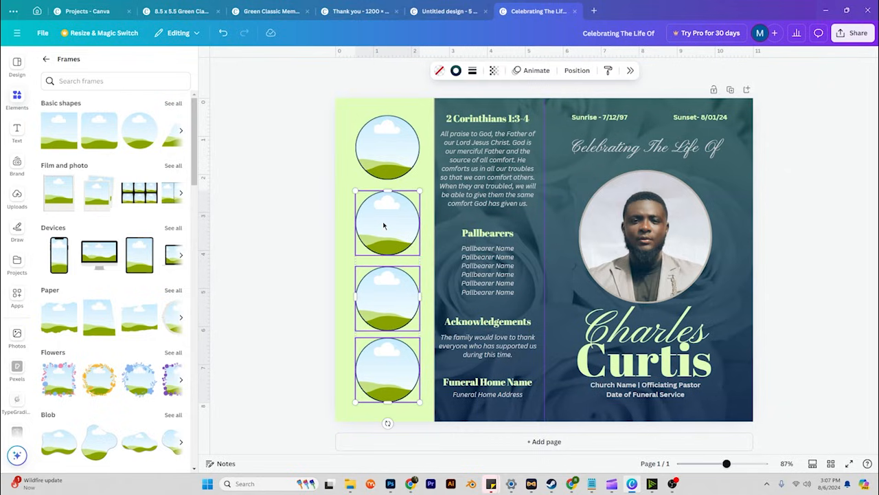
left_click(389, 163, "shift")
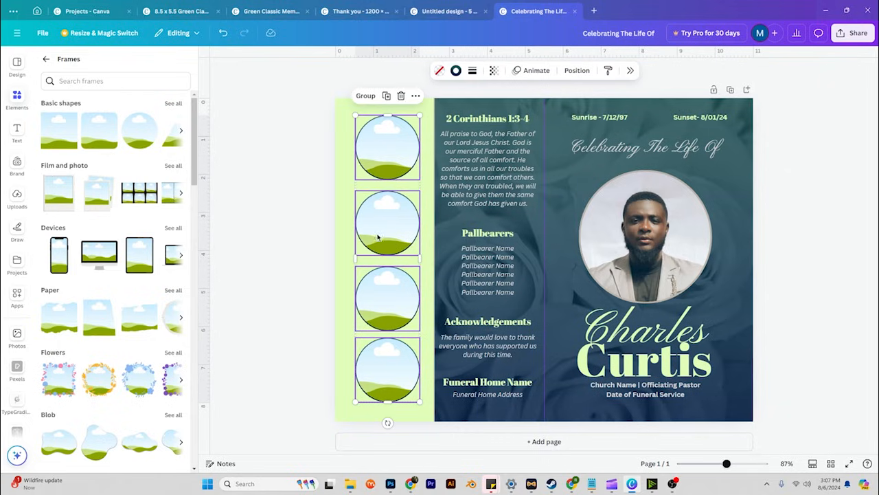
right_click(391, 157)
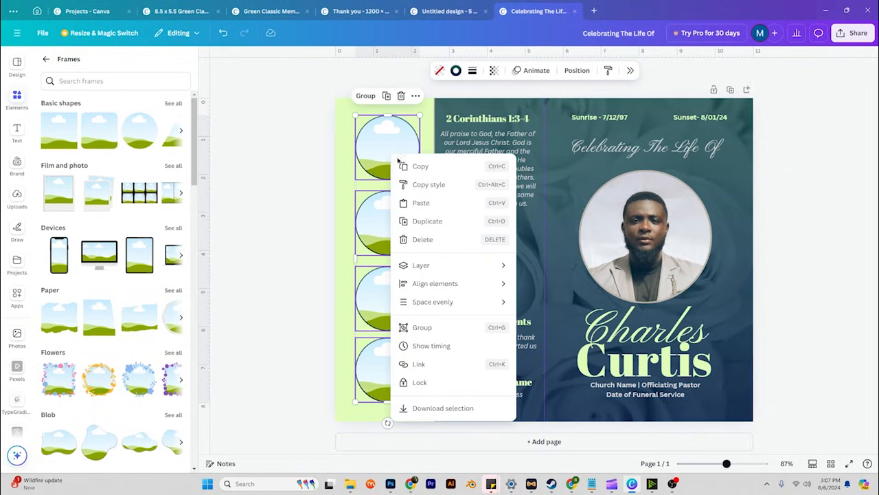
mouse_move(463, 302)
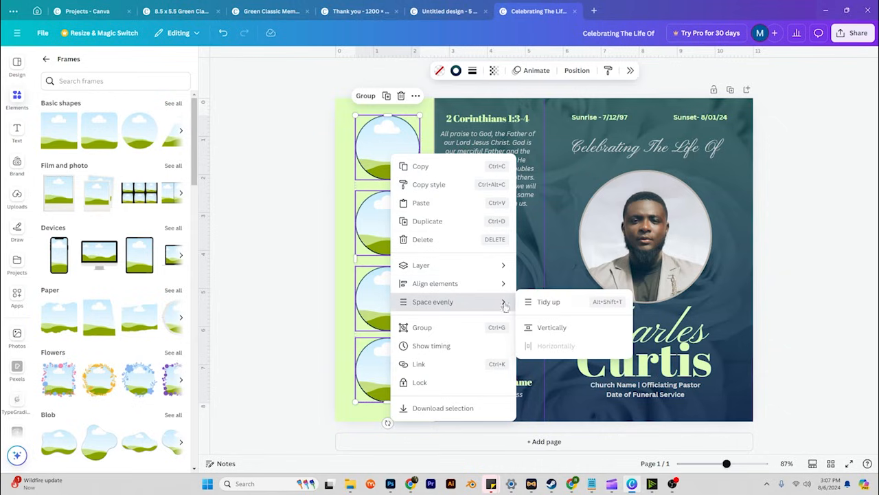
left_click(548, 327)
left_click(299, 252)
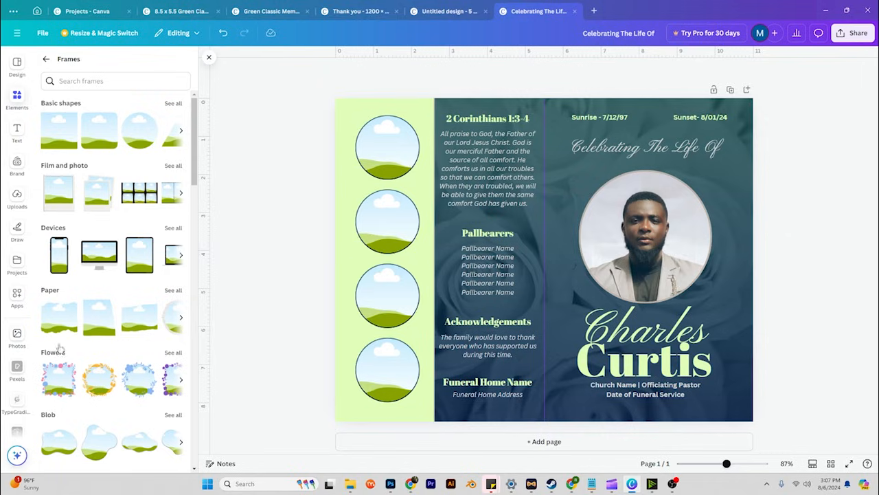
- Search the Pexels photo library for "black family"
scroll(17, 283, "down", 3)
left_click(18, 278)
double_click(86, 66)
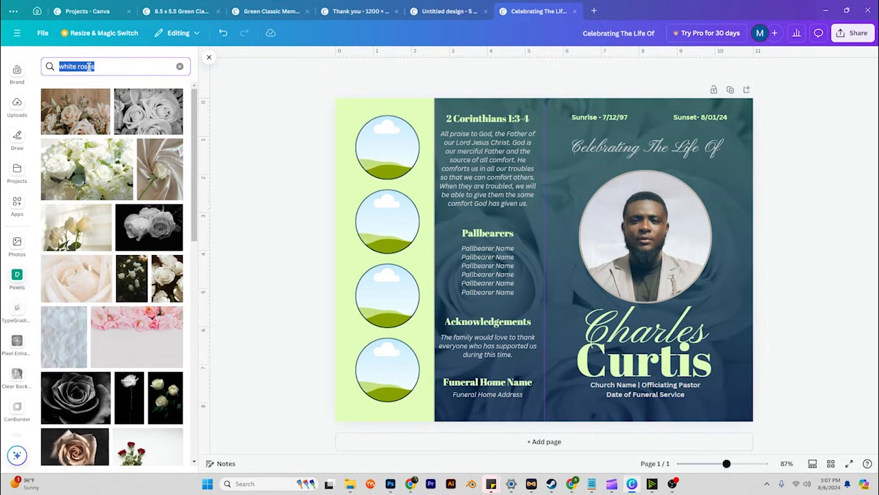
type("black family")
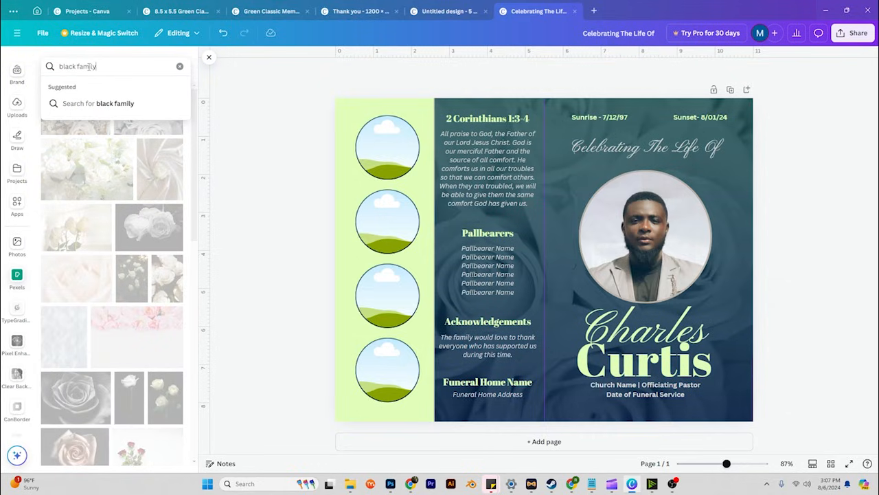
key("Return")
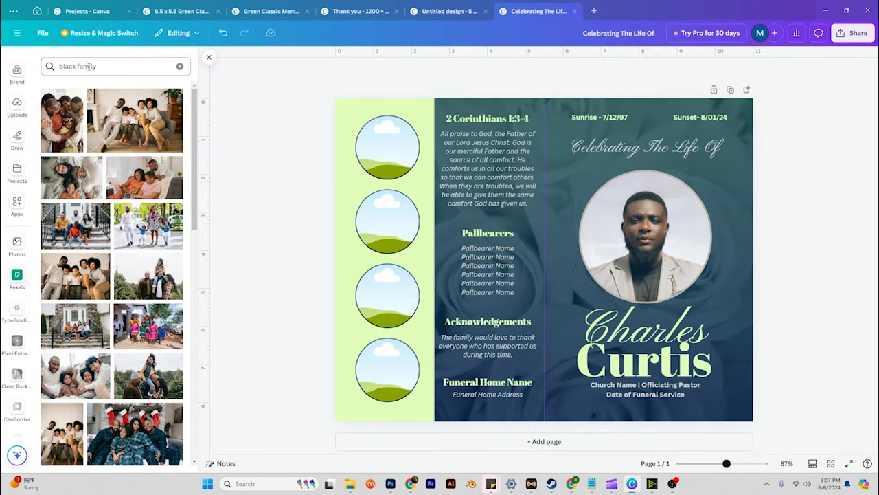
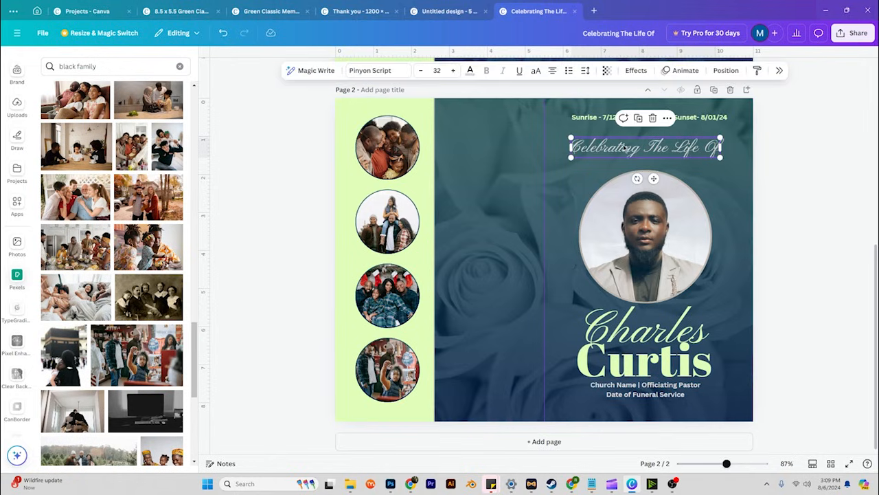
- Delete the sunrise and sunset dates, the deceased's name and the church and service details from page 2
left_click(595, 118)
key("Delete")
left_click(700, 118)
key("Delete")
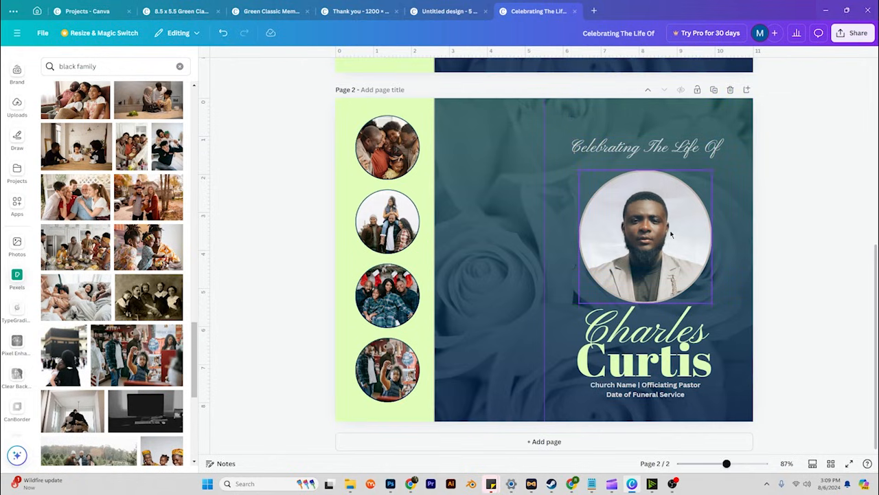
left_click(639, 370)
key("Delete")
left_click(650, 340)
key("Delete")
left_click(642, 390)
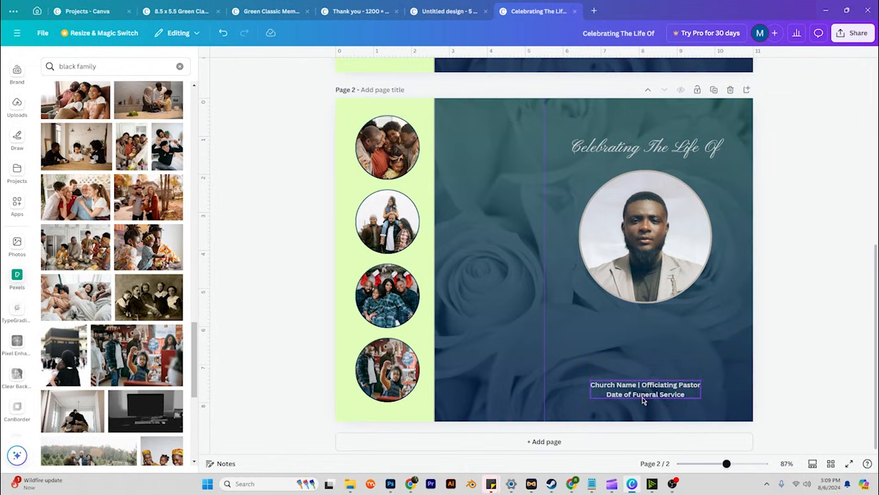
key("Delete")
- Move the light green strip on page 2 against the centre fold line and narrow it from its left edge
left_click(426, 190)
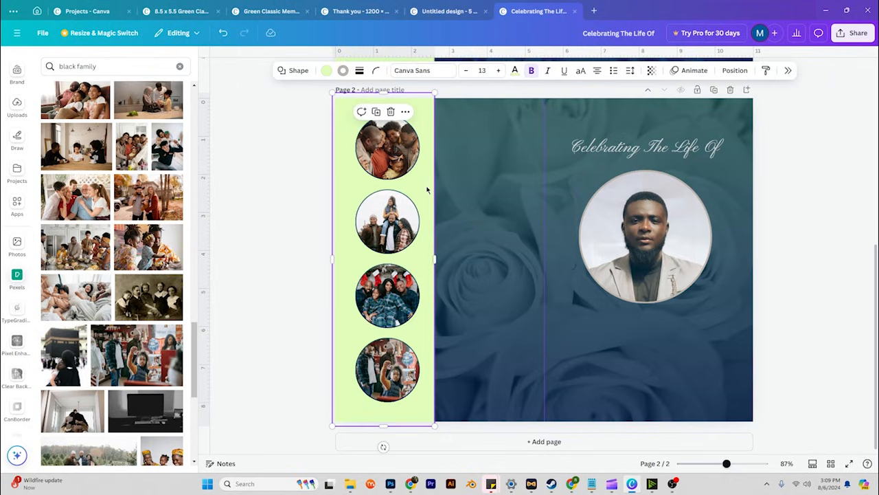
left_click(294, 189)
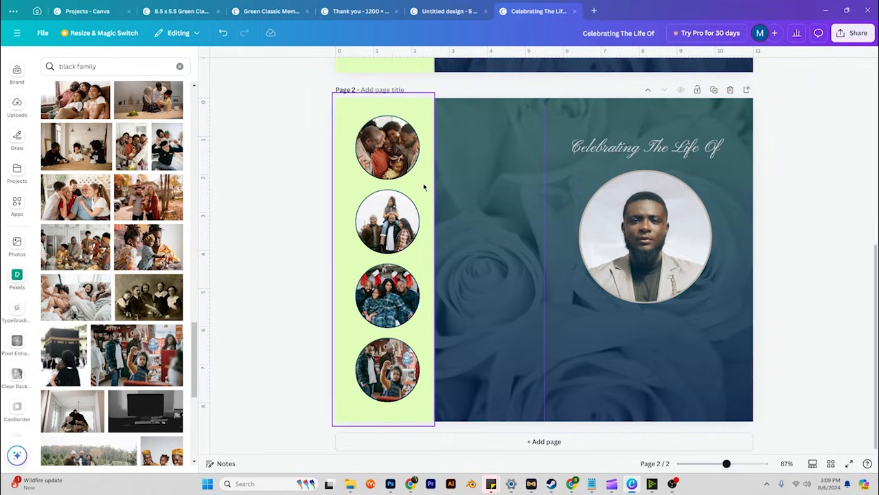
left_click(424, 189)
left_click_drag(424, 191, 535, 186)
left_click_drag(440, 259, 455, 258)
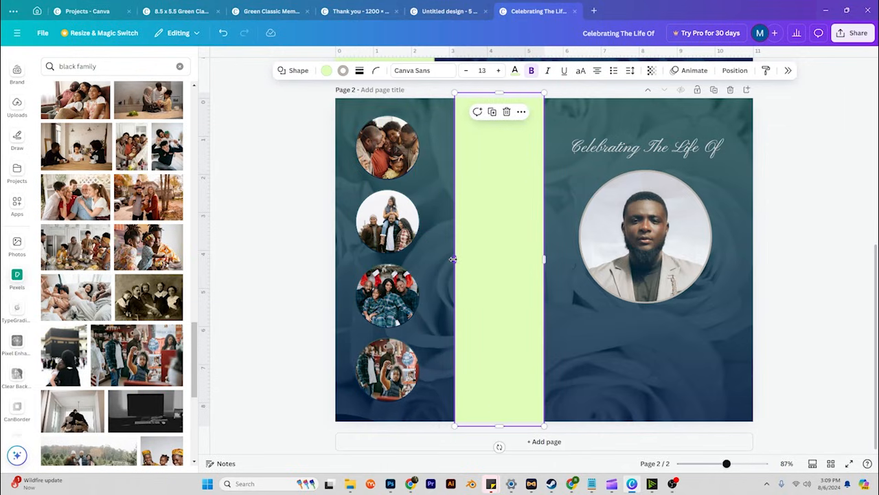
- Move the four circular family photos together onto the relocated green strip, scale them down slightly and reposition them within it
left_click(385, 158)
left_click(393, 237, "shift")
left_click(389, 300, "shift")
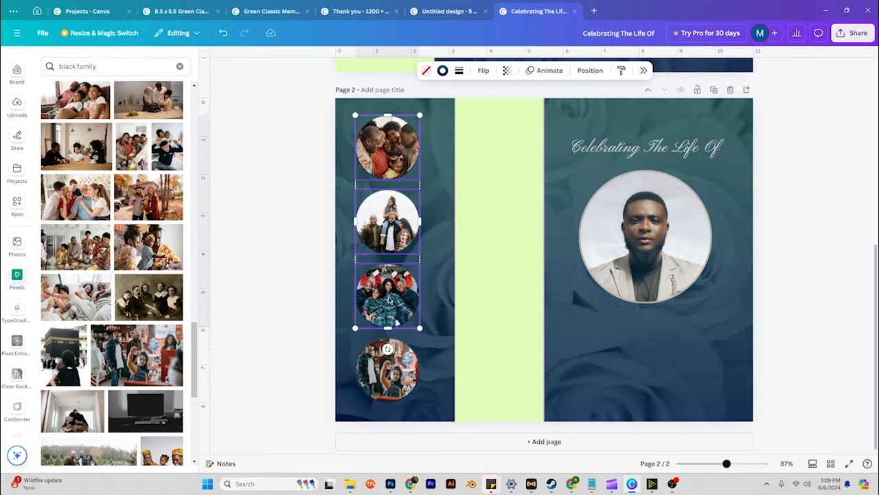
left_click(389, 349, "shift")
left_click_drag(391, 299, 500, 288)
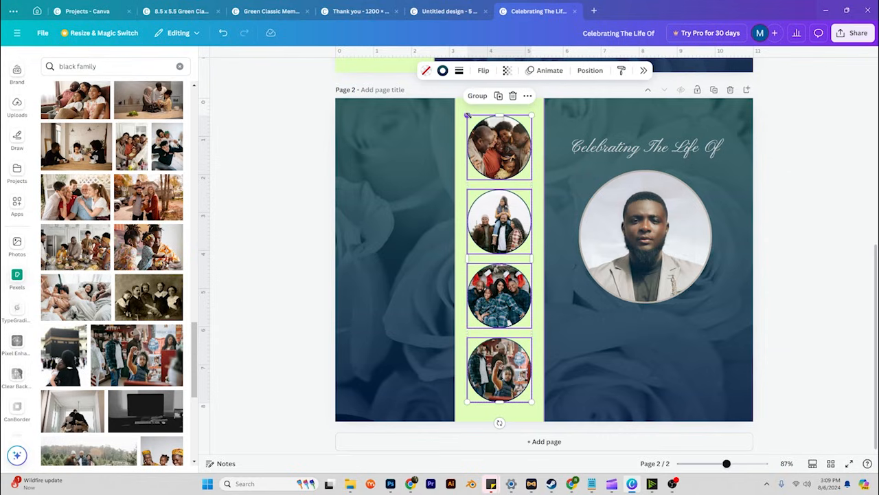
left_click_drag(467, 115, 471, 127)
left_click_drag(502, 155, 504, 146)
- Narrow the green strip further from its left edge so it fits more closely around the four circular photos
left_click(460, 174)
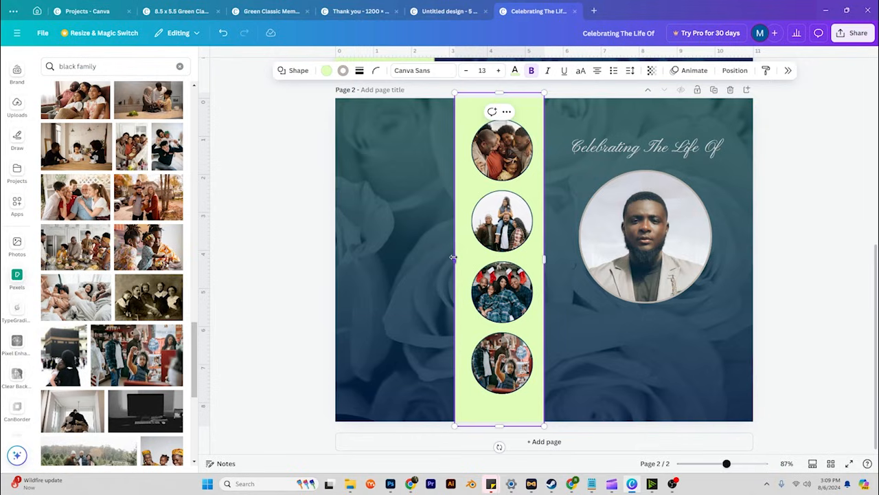
left_click_drag(454, 258, 462, 259)
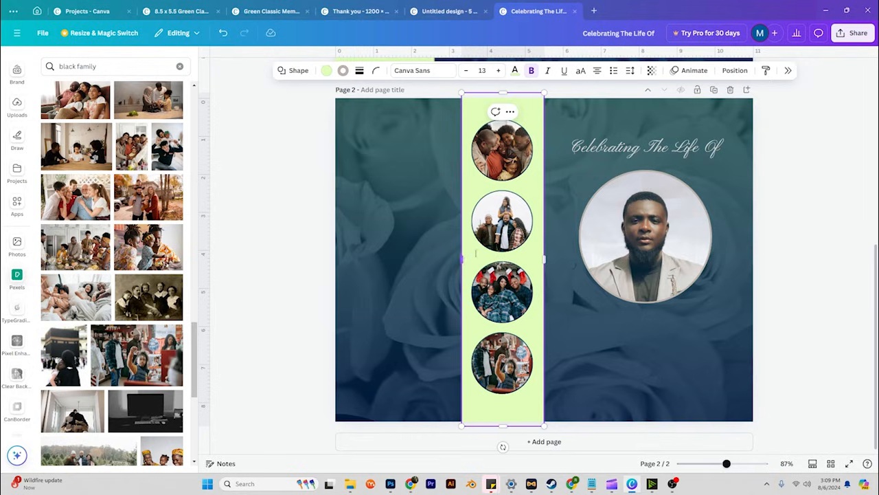
left_click(314, 225)
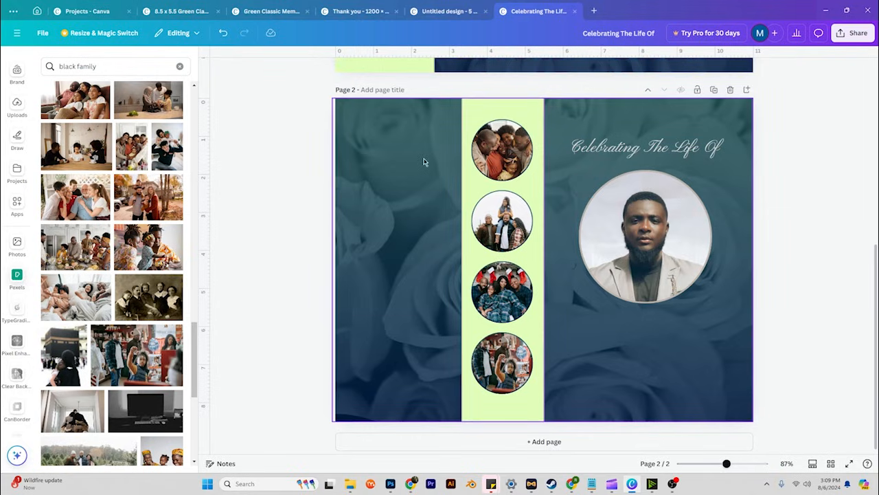
- Delete the "Celebrating The Life Of" heading and the circular portrait with its frame from page 2
left_click(680, 239)
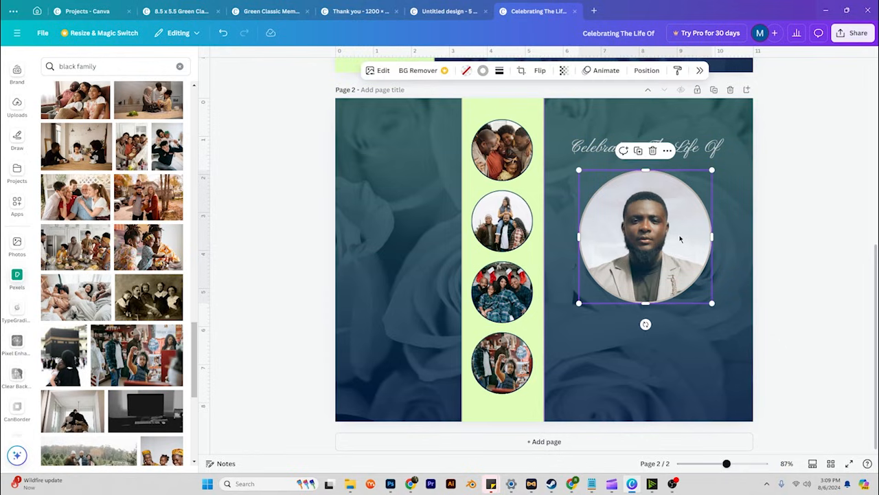
left_click(703, 151)
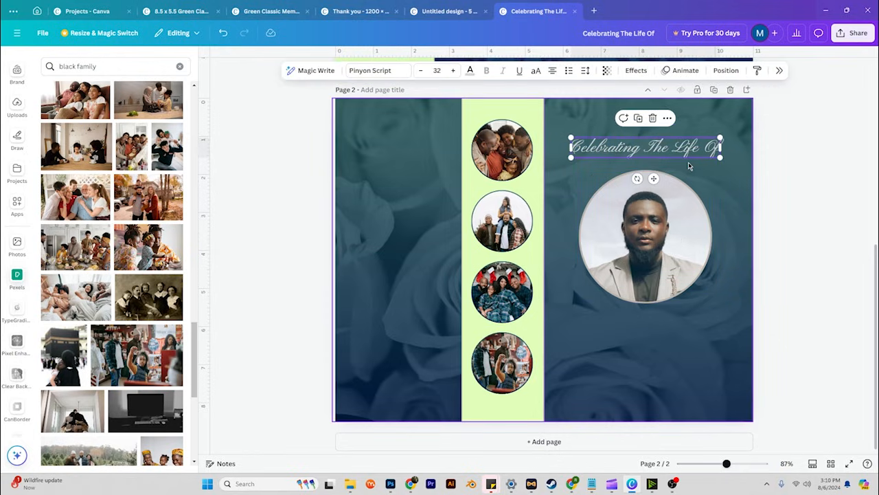
key("Delete")
left_click(680, 188)
key("Delete")
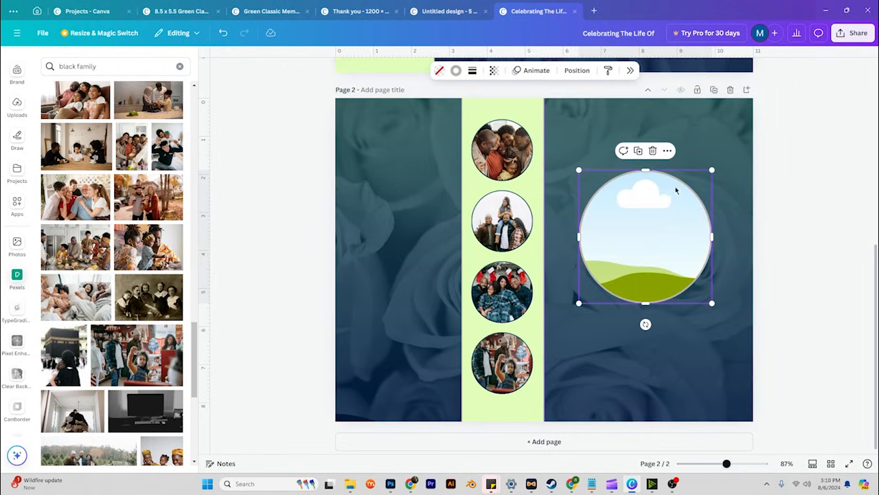
key("Delete")
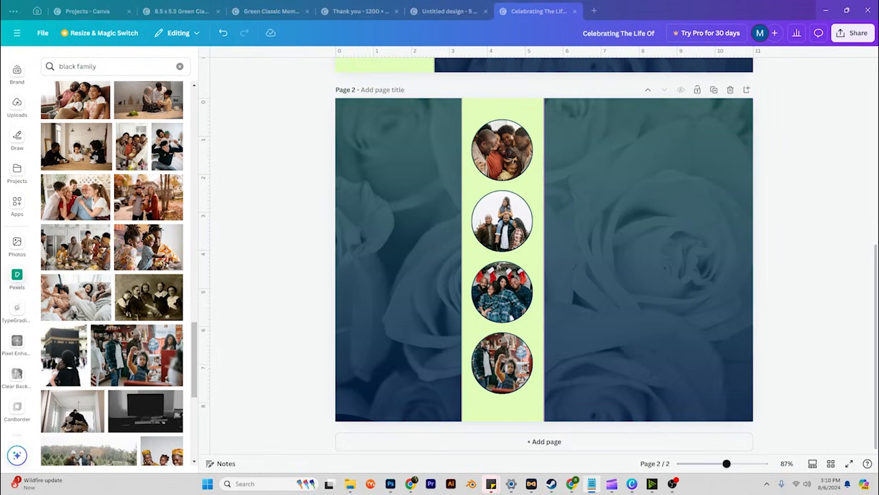
- Add a heading text box on page 2 reading "Order of Service"
left_click(616, 337)
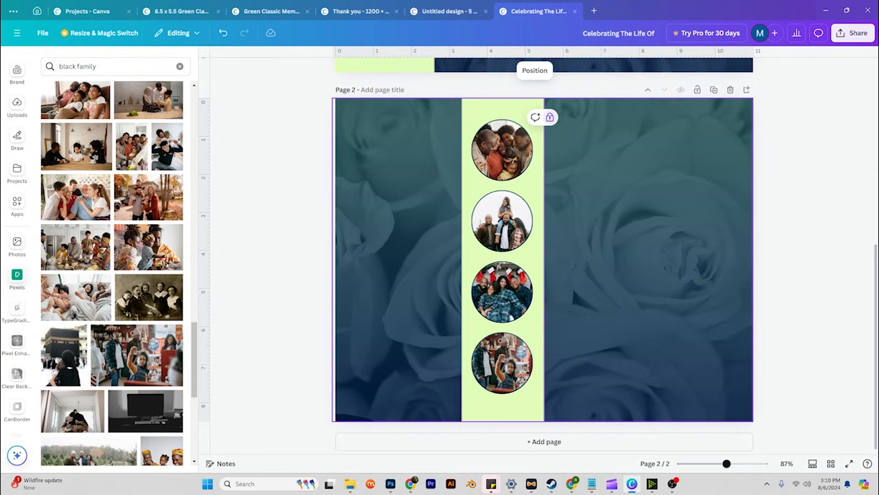
scroll(644, 156, "up", 5)
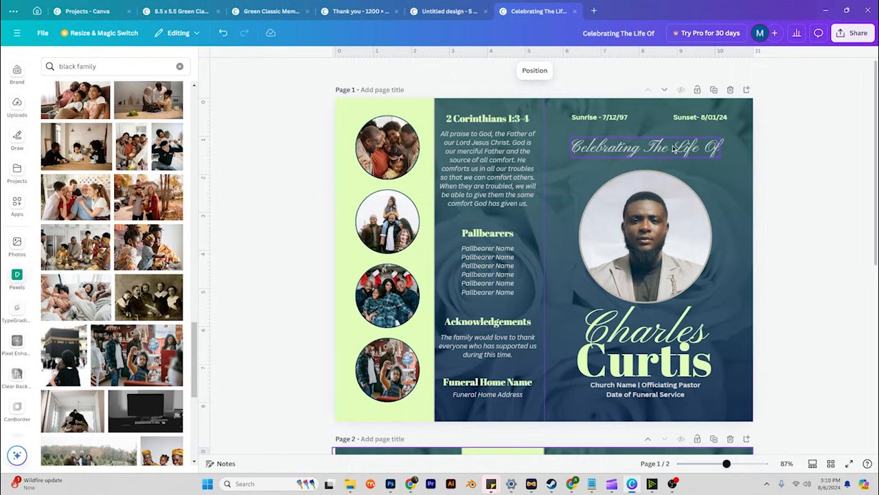
scroll(653, 220, "down", 3)
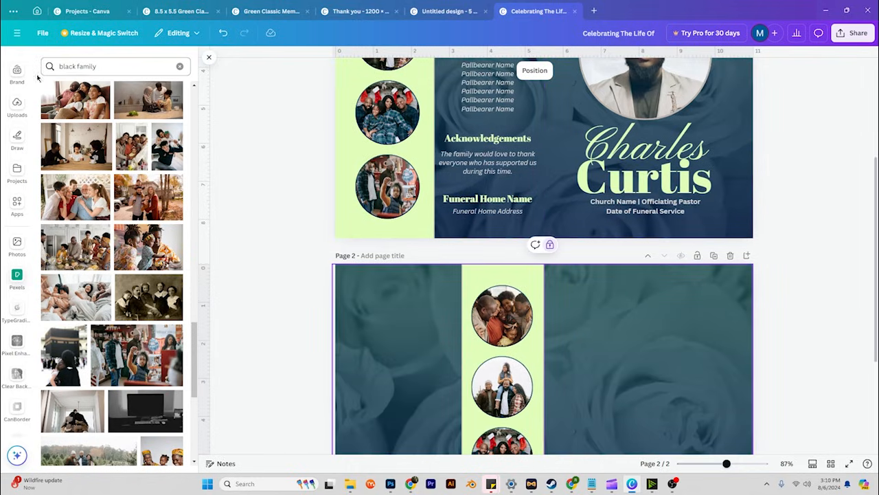
scroll(20, 213, "up", 3)
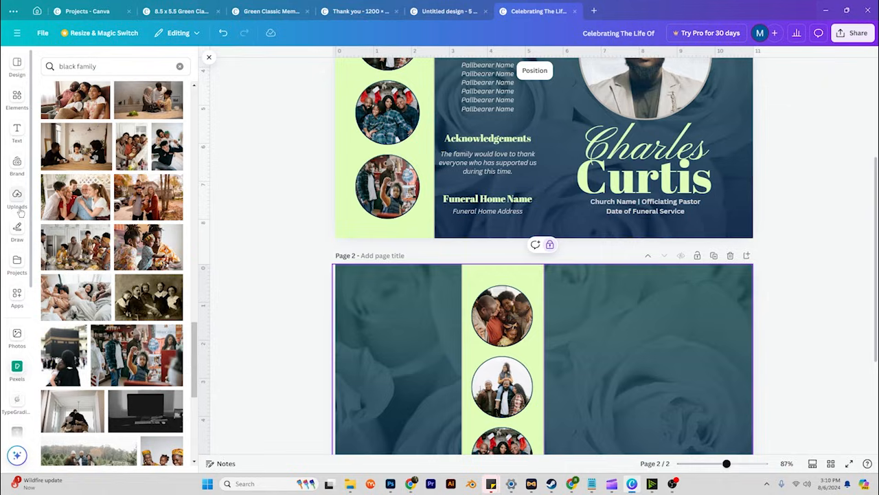
left_click(18, 131)
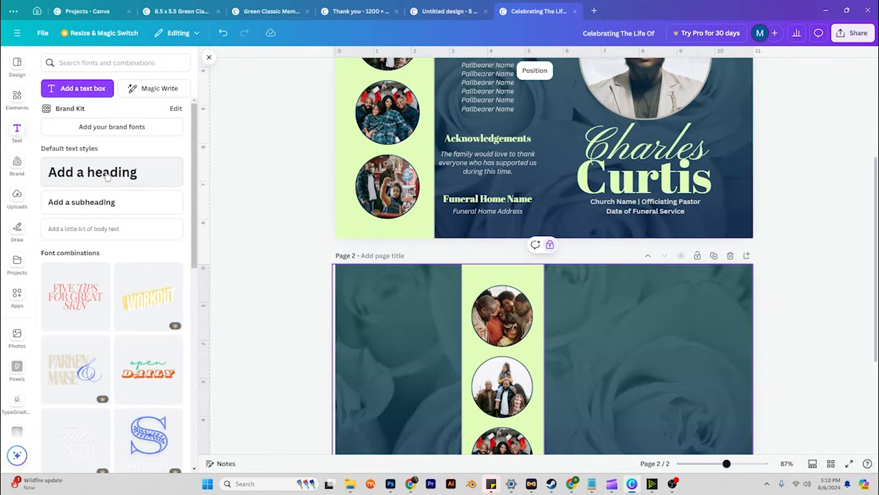
left_click(108, 176)
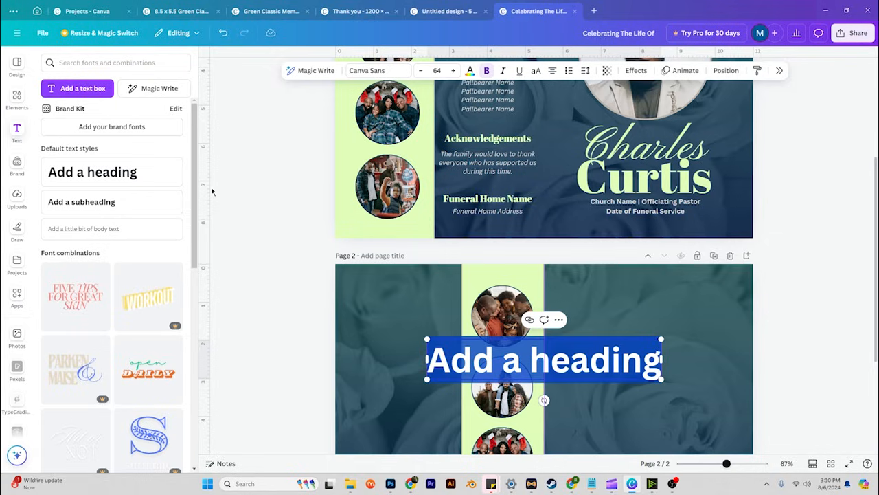
type("Order of Serv")
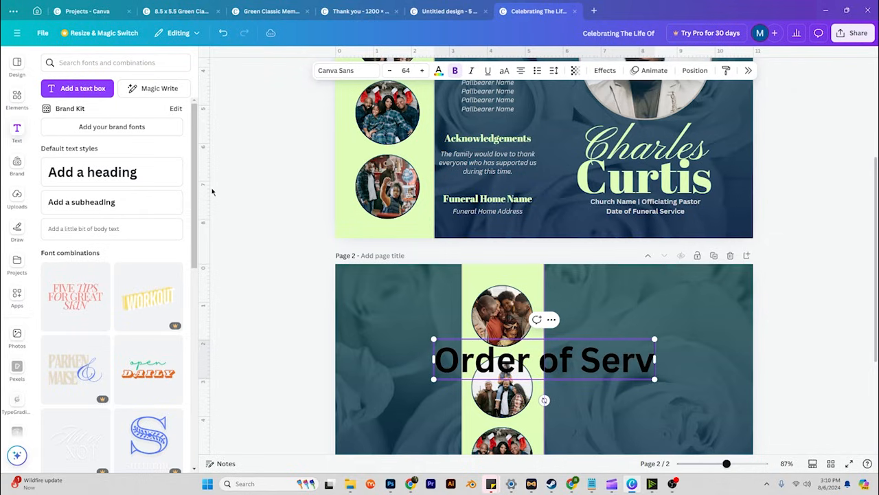
type("ice")
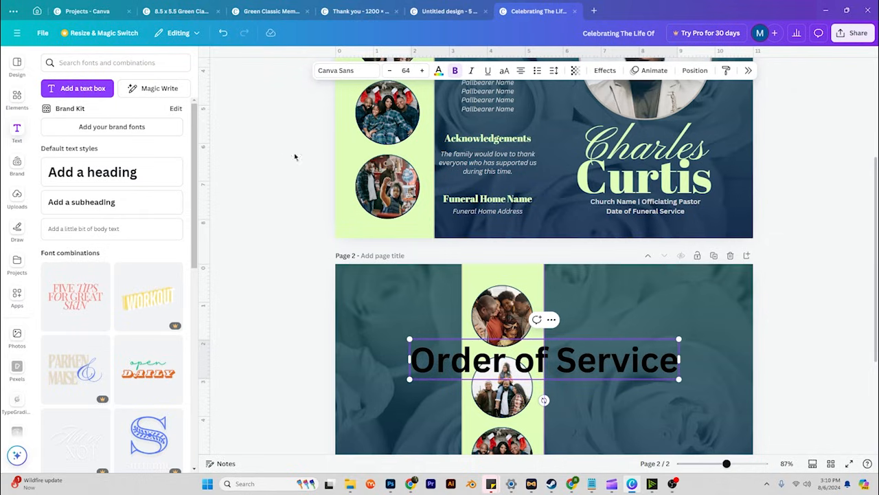
left_click(763, 318)
- Apply the "Celebrating The Life Of" text style to the "Order of Service" heading and centre it atop page 2's right-hand panel
scroll(687, 240, "up", 3)
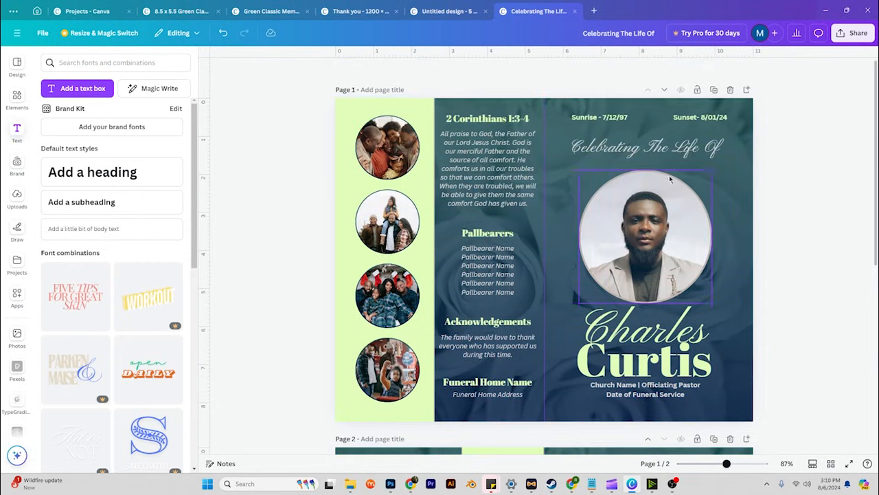
left_click(670, 152)
right_click(668, 152)
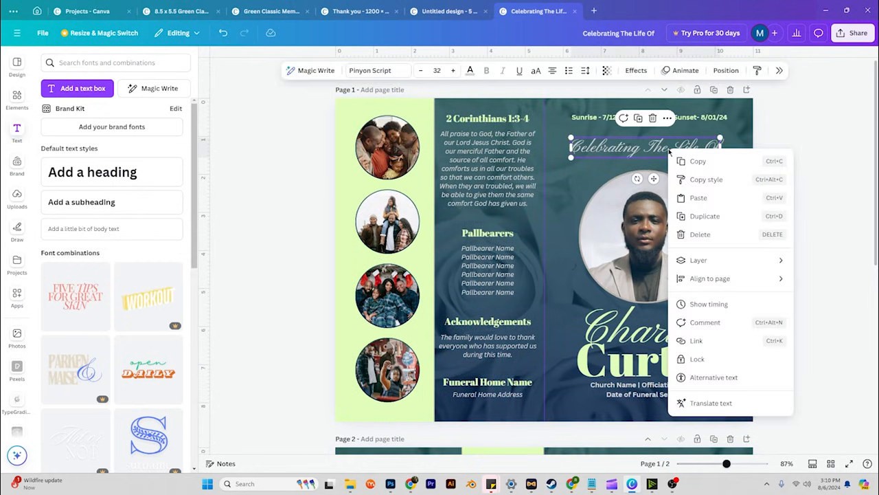
left_click(711, 180)
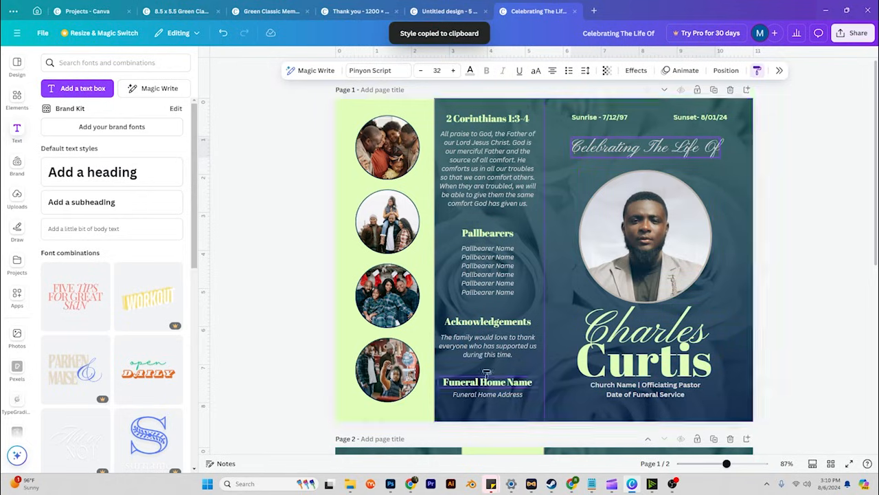
scroll(599, 330, "down", 3)
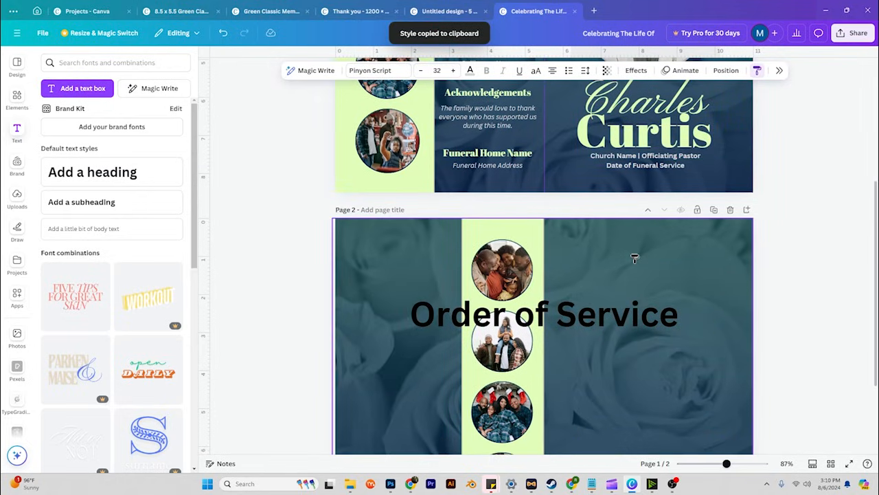
left_click(582, 317)
mouse_move(584, 312)
left_mouse_down()
mouse_move(716, 245)
mouse_move(684, 239)
left_mouse_up()
left_click(797, 260)
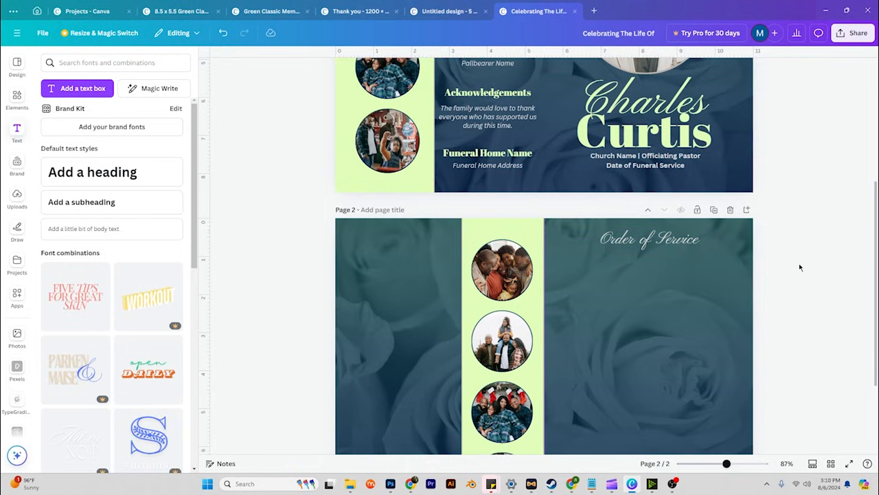
- Recolor the "Order of Service" heading with the document's light green
scroll(798, 263, "up", 2)
scroll(799, 263, "down", 2)
left_click(649, 239)
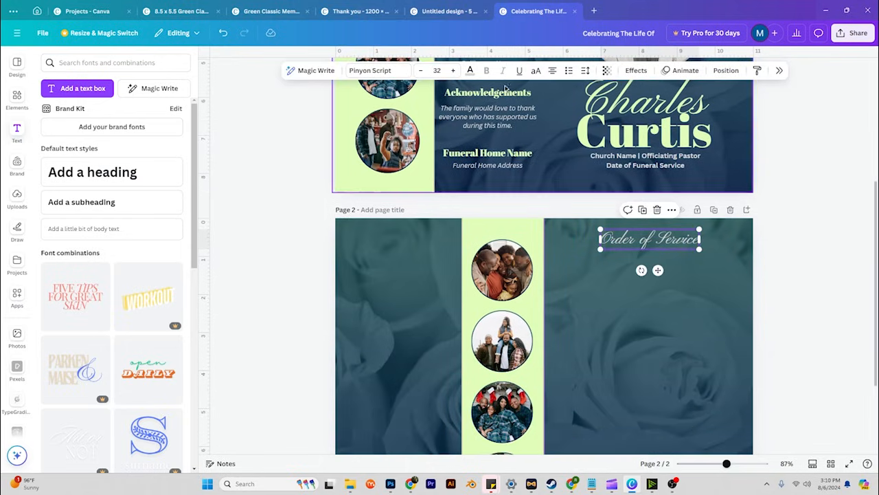
left_click(470, 71)
left_click(790, 130)
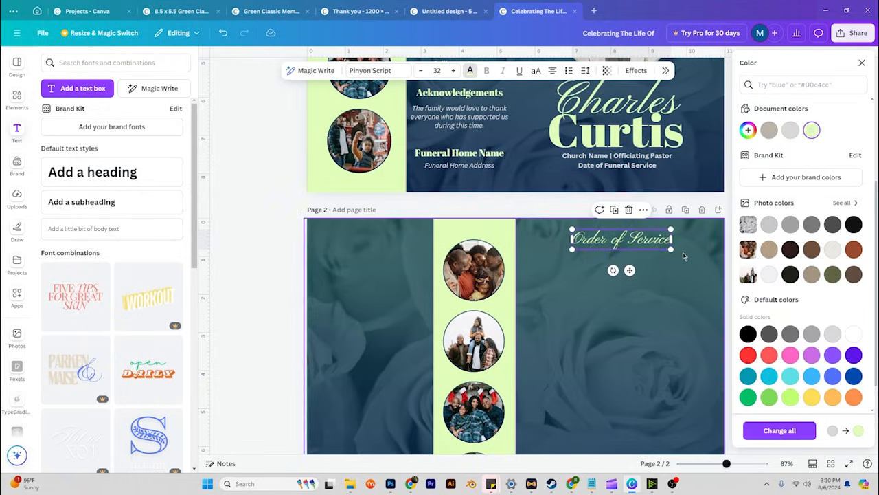
left_click(772, 243)
scroll(780, 243, "up", 1)
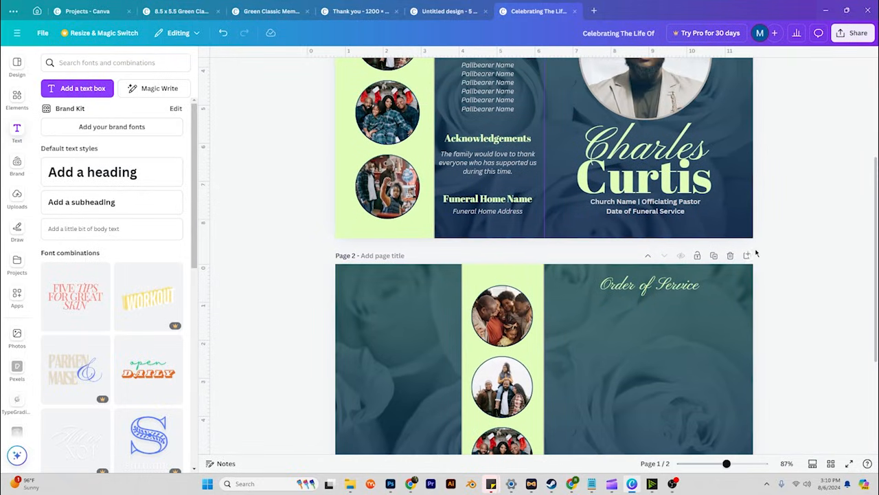
- Duplicate the "Order of Service" heading onto the left panel of page 2 and replace its text with the deceased's full name
left_click(646, 289)
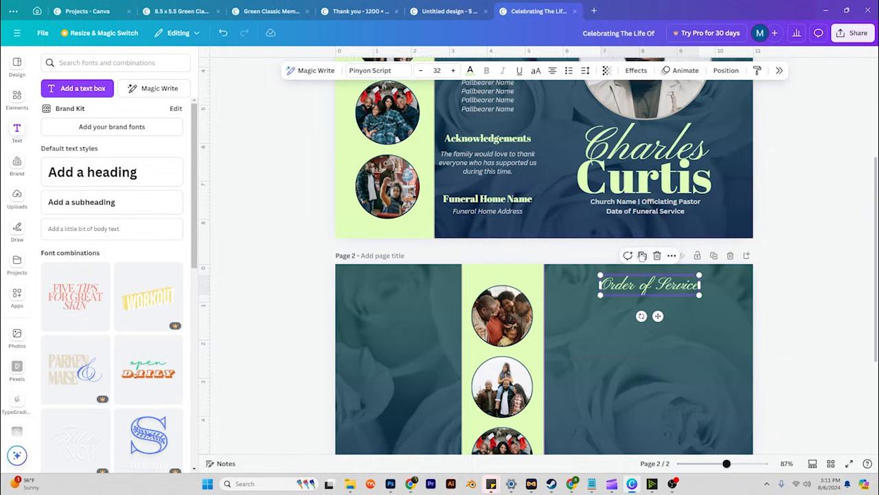
left_click(642, 256)
left_click_drag(671, 290, 414, 287)
double_click(418, 289)
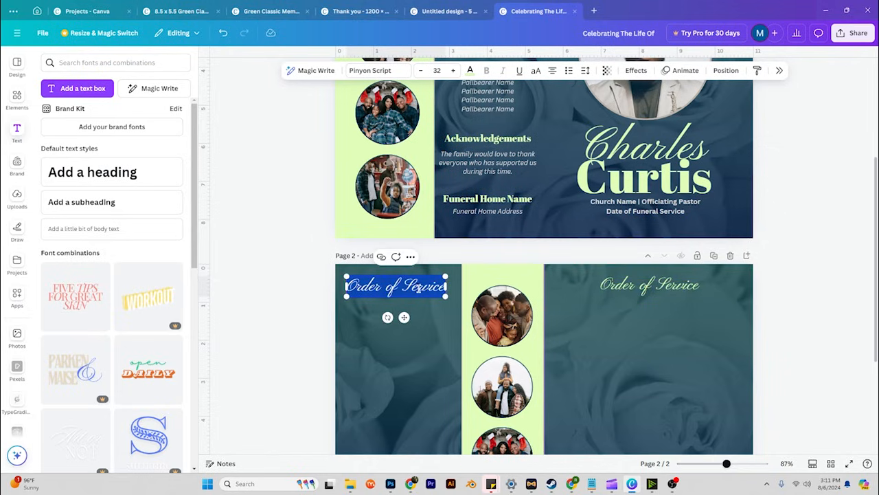
key("BackSpace")
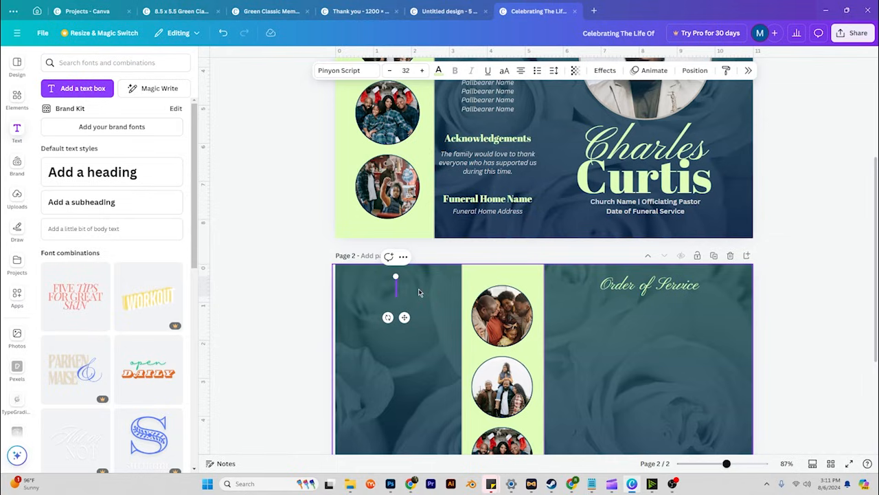
type("Curtis")
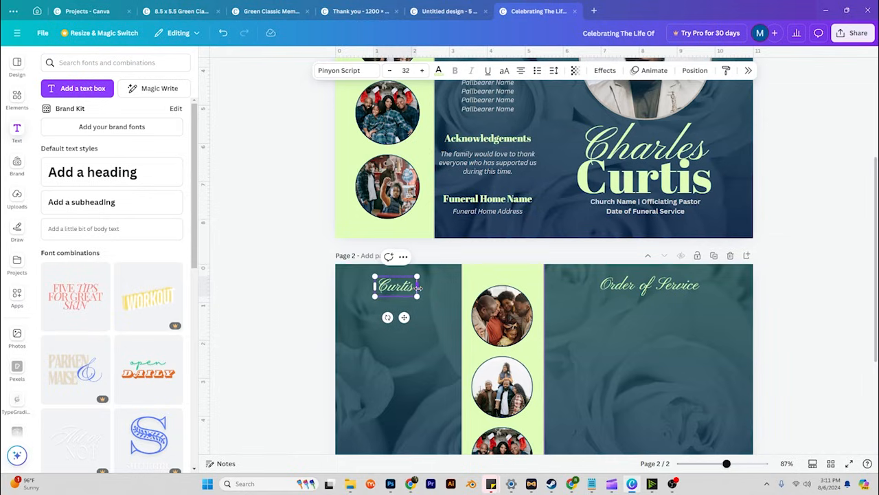
type("Charles")
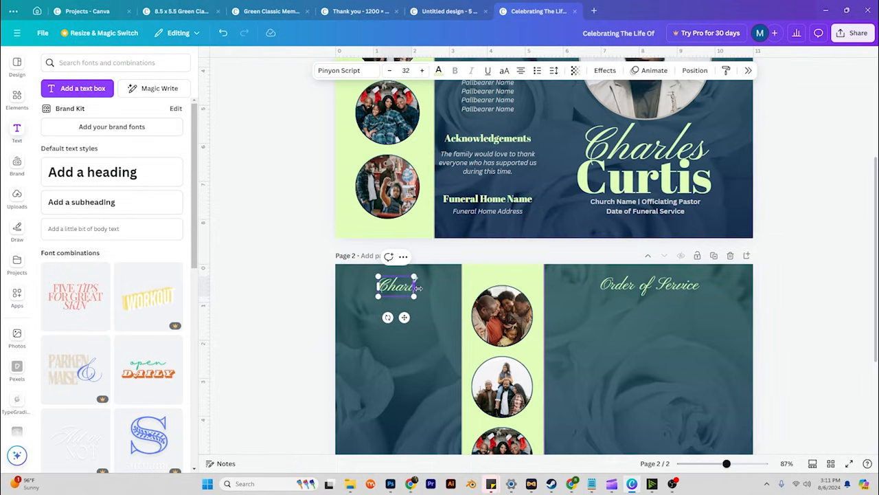
- Set the name heading's font size to 29 and shift it slightly right within the left panel of page 2
key("ctrl+a")
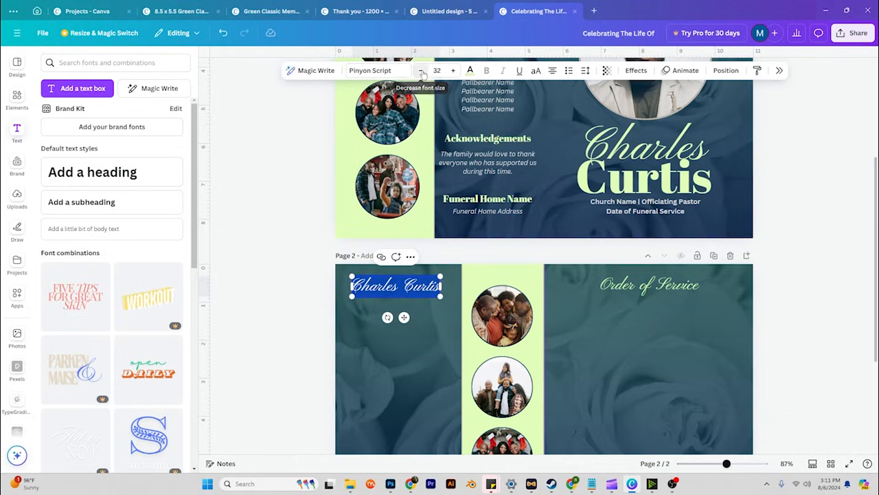
left_click(421, 70)
left_click(421, 70)
left_click(421, 70)
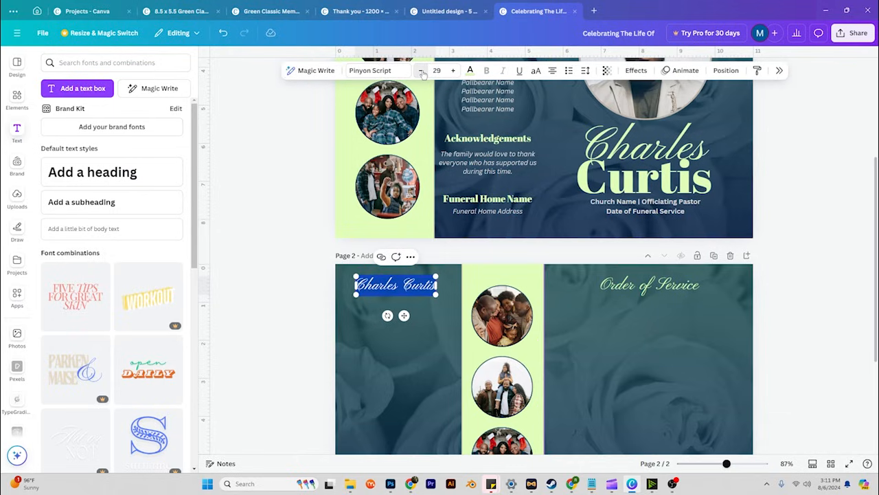
left_click(265, 215)
left_click_drag(407, 290, 415, 288)
- Insert "The Life Of" as a separate line above the deceased's name in the left panel heading
double_click(379, 288)
left_click(371, 284)
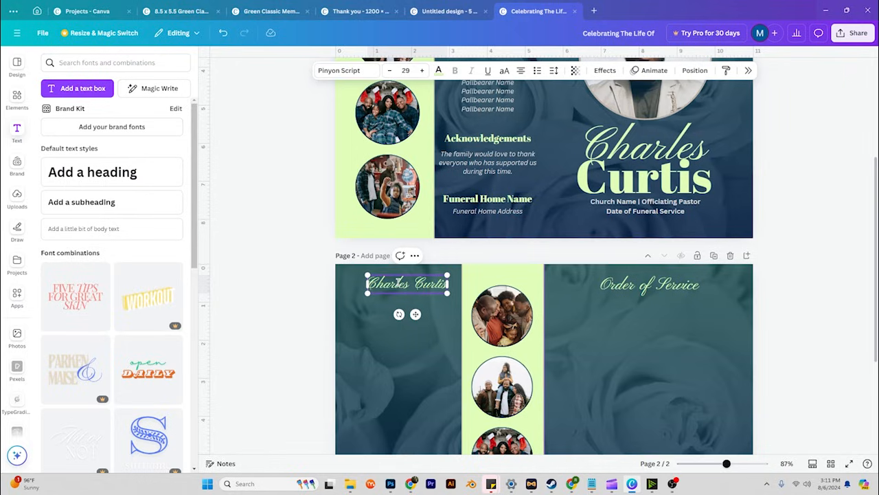
type("The Life Of")
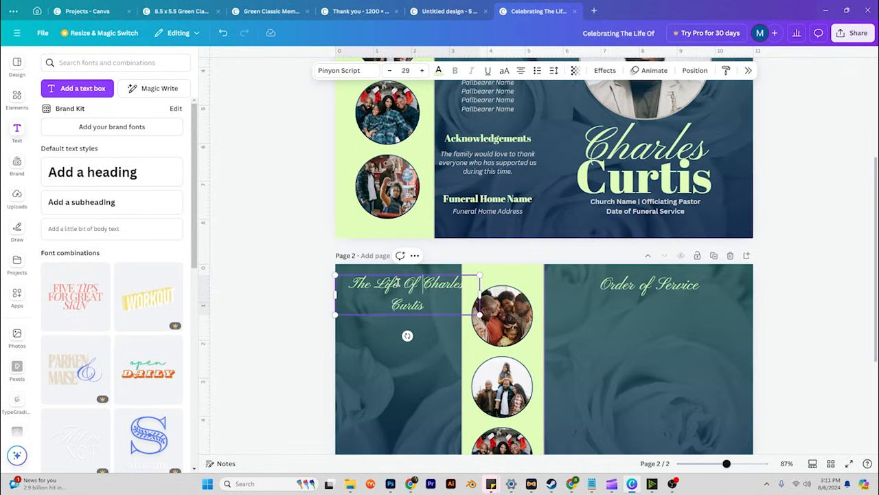
key("Return")
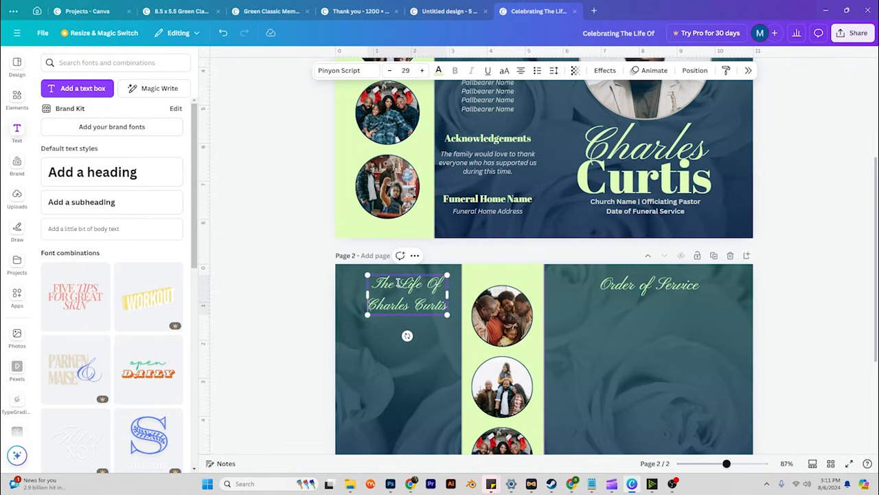
- Set the font size of the "The Life Of" line to 18
triple_click(399, 283)
left_click(419, 71)
left_click(419, 71)
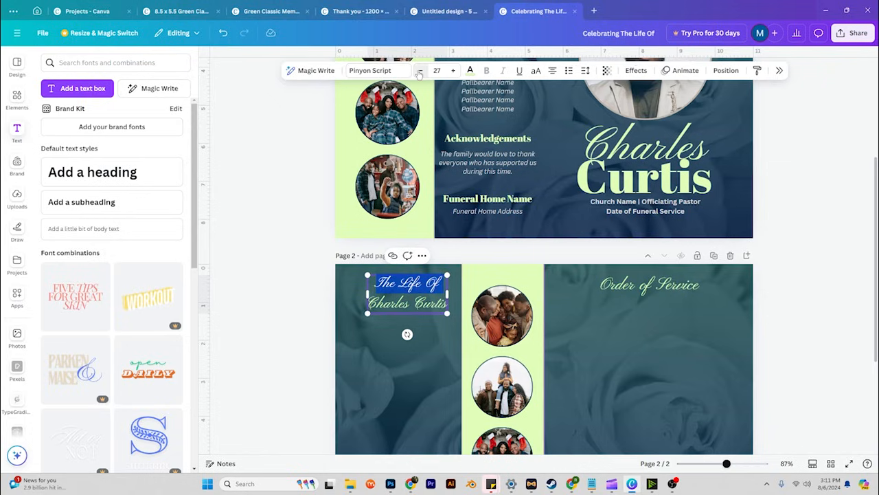
left_click(419, 71)
left_click(419, 71)
left_click(419, 71)
left_click(419, 71)
left_click(420, 71)
left_click(420, 71)
left_click(420, 71)
left_click(419, 71)
left_click(420, 70)
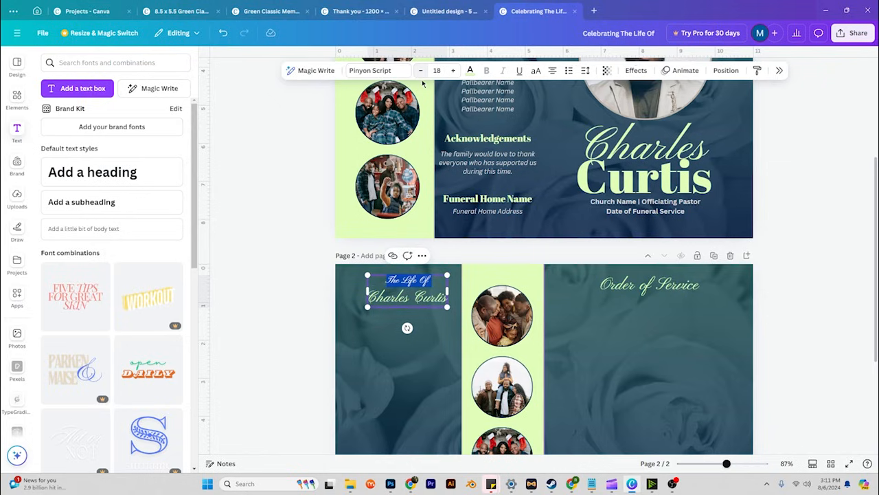
- Tighten the line spacing of the whole two-line name heading to 1.11
left_click(585, 70)
left_click(585, 71)
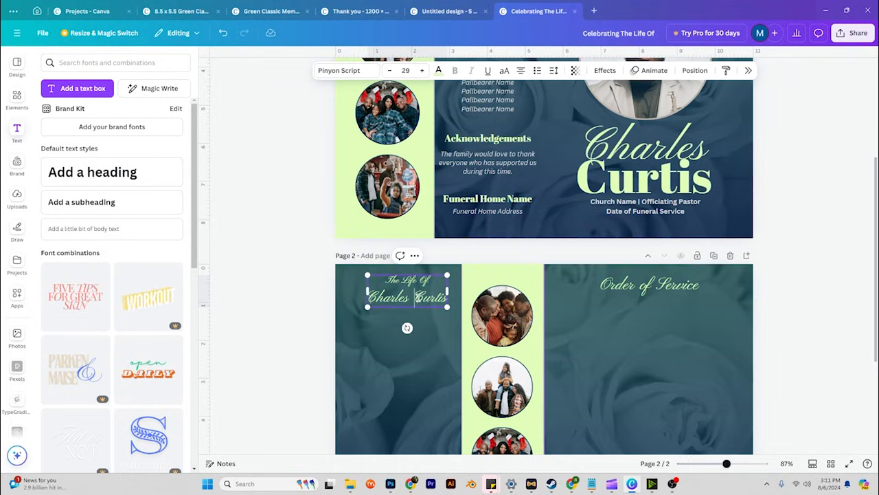
key("ctrl+a")
left_click(586, 74)
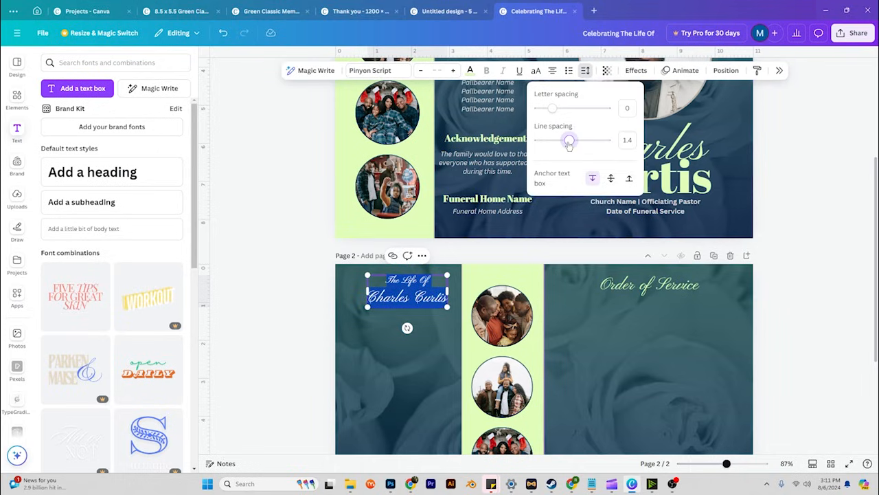
left_click_drag(567, 142, 560, 146)
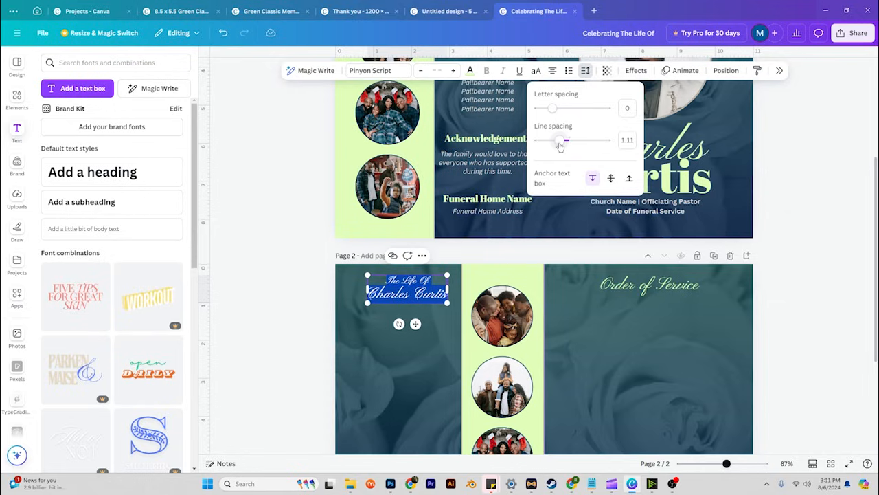
- Shift the two-line name heading slightly left so it sits centred in the left panel of page 2
left_click(296, 234)
left_click(280, 267)
left_click_drag(425, 287, 413, 283)
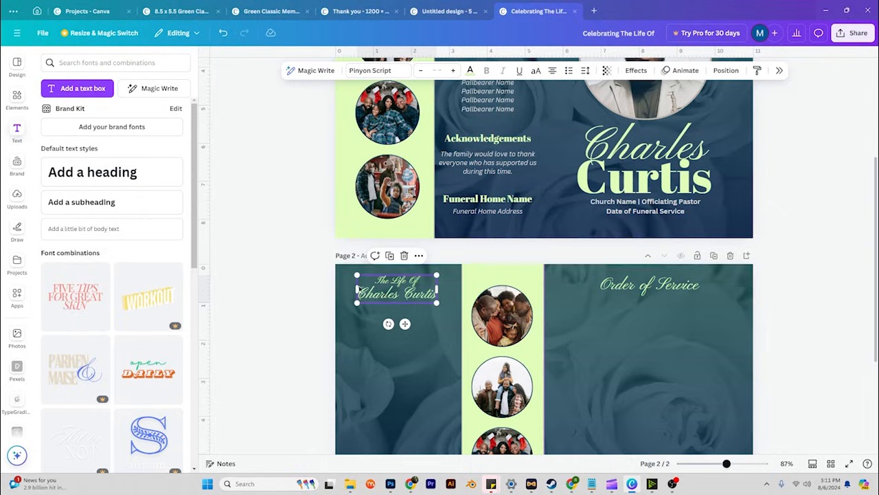
scroll(384, 273, "down", 3)
left_click(383, 273)
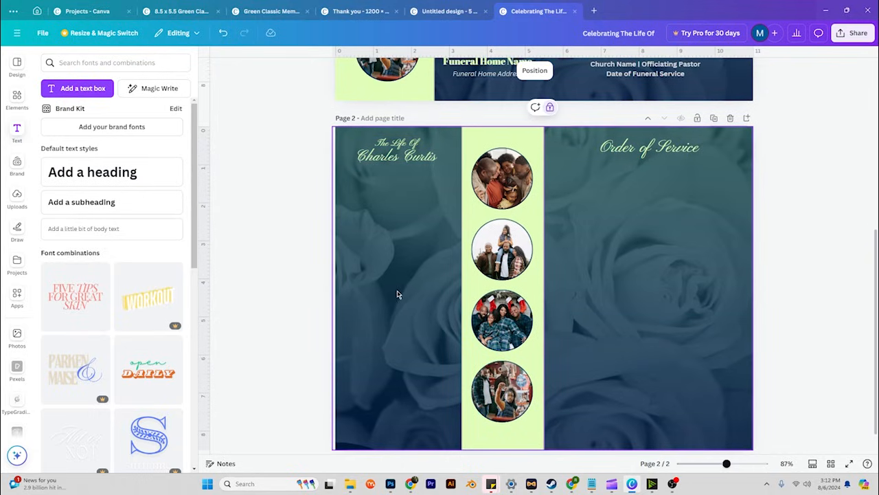
- Copy the scripture paragraph from page 1 to page 2 and place it under the name heading in the left panel
scroll(397, 292, "up", 3)
scroll(493, 196, "up", 2)
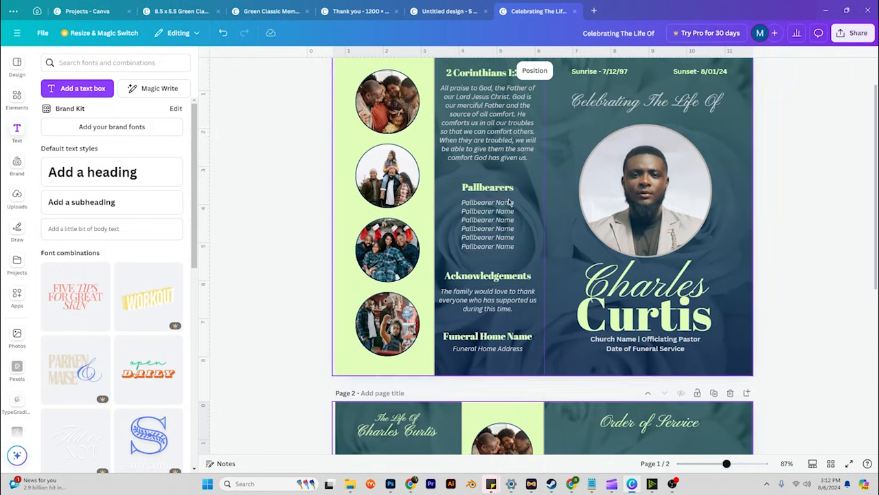
left_click(535, 94)
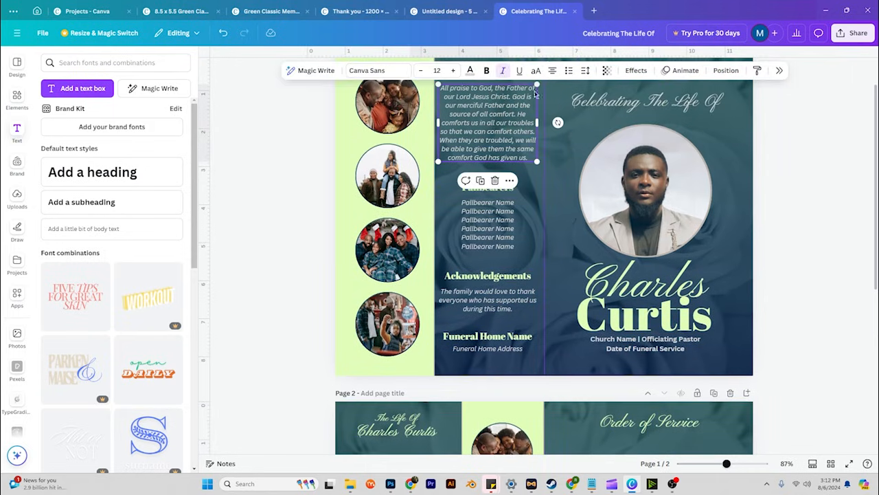
right_click(492, 121)
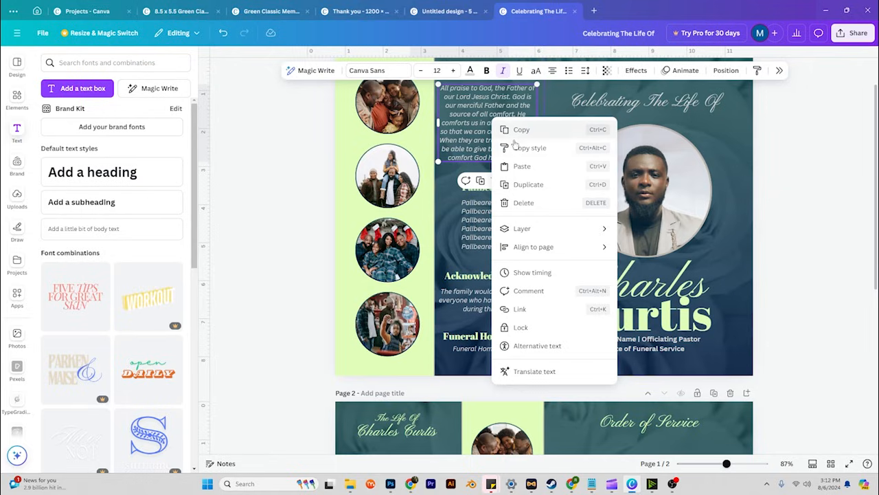
key("Escape")
scroll(387, 275, "down", 3)
left_click(375, 318)
key("ctrl+v")
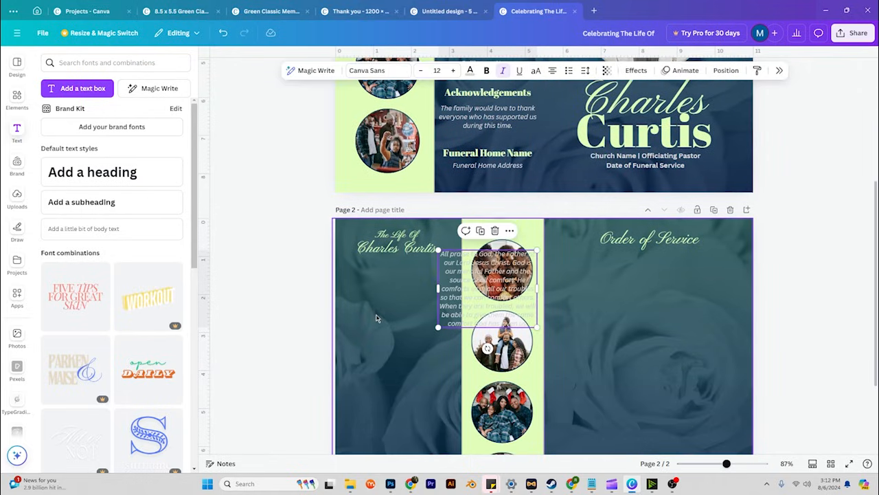
left_click_drag(465, 283, 377, 290)
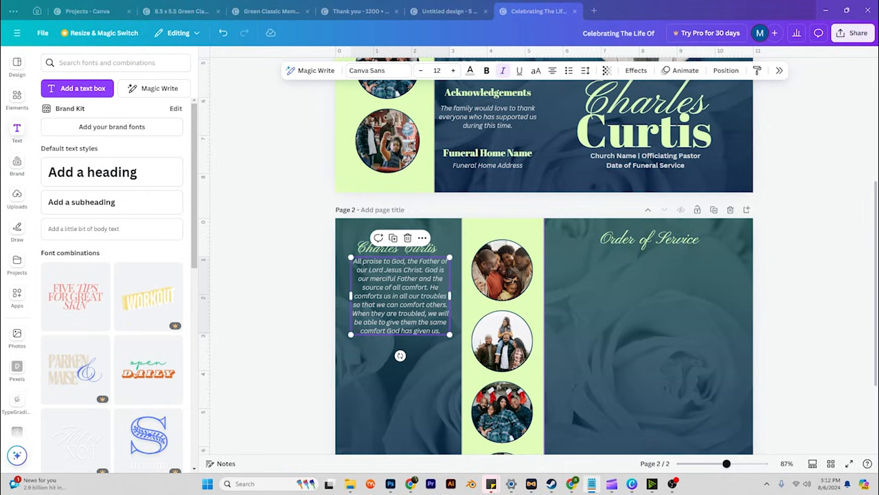
- Replace the copied scripture with the "Lorem ipsum dolor sit amet" placeholder text and left-align all of it
left_click(393, 314)
left_click(409, 322)
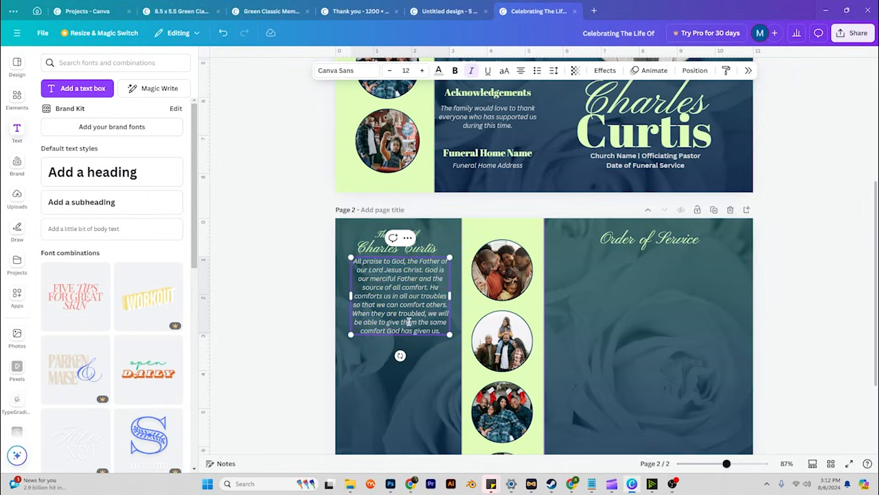
key("ctrl+a")
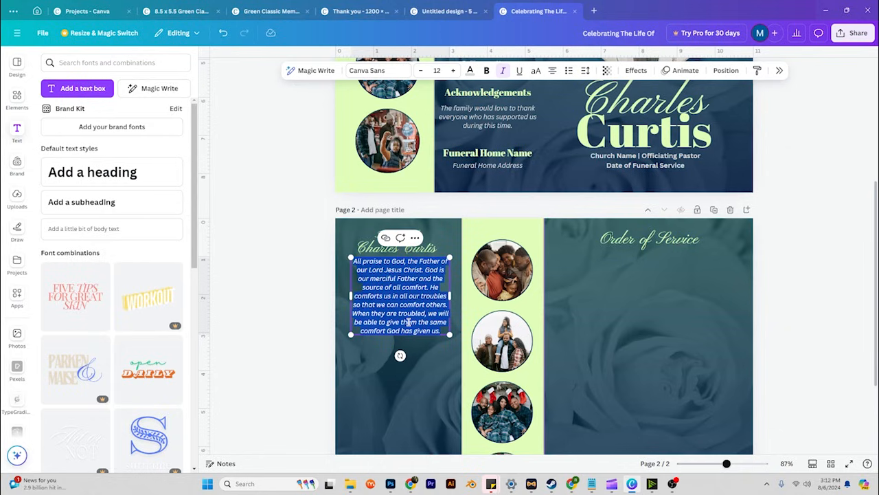
key("ctrl+v")
scroll(405, 322, "down", 2)
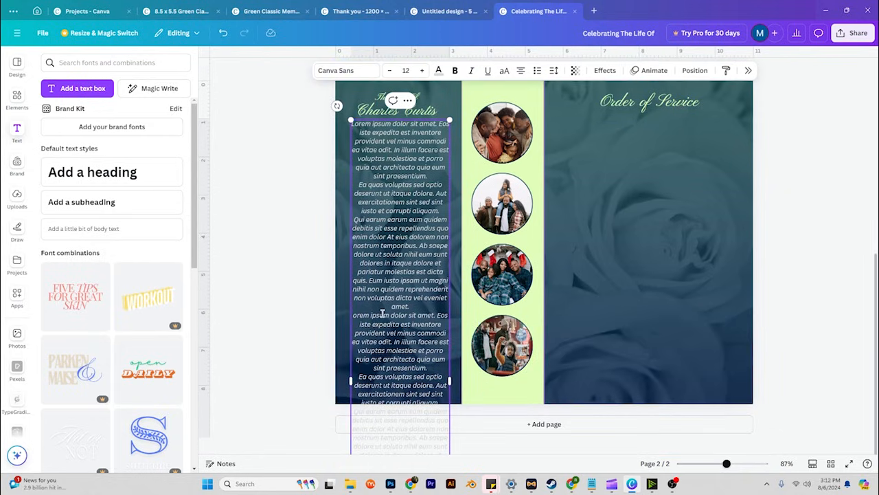
key("ctrl+a")
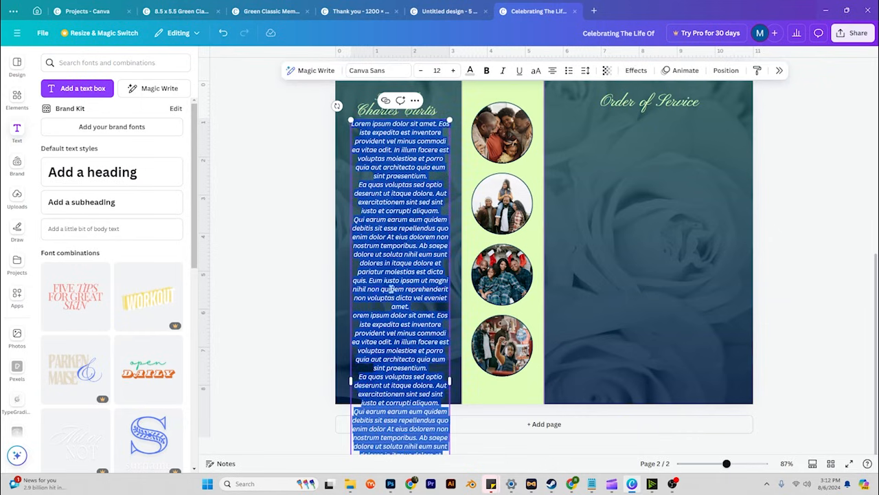
left_click(552, 70)
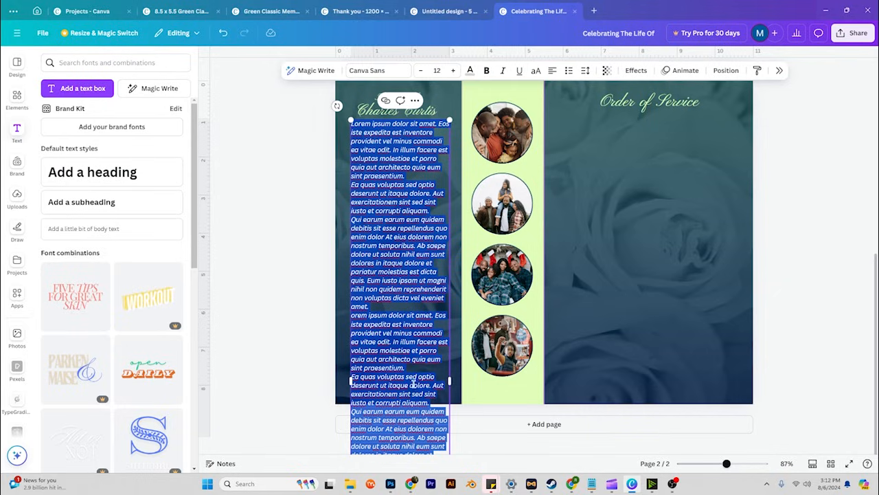
- Delete the overflowing placeholder text after the second "sint praesentium." so the life-story column fits within page 2
left_click(412, 368)
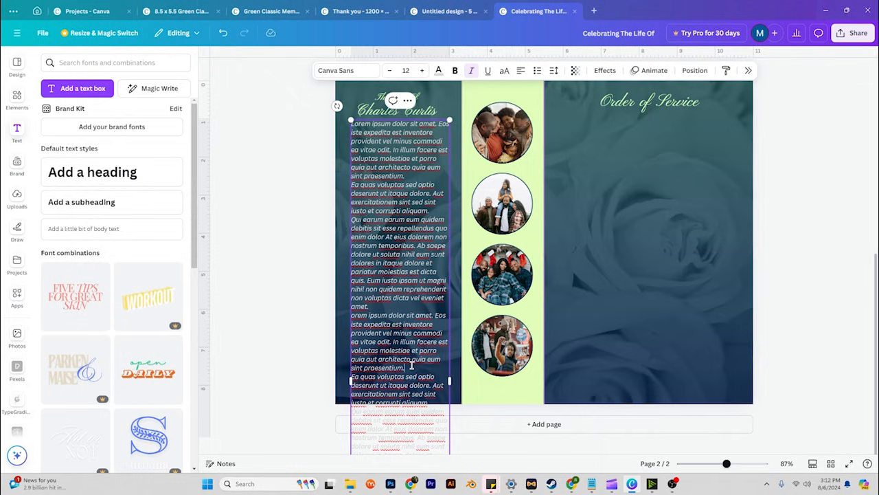
key("shift+Down")
key("shift+Down")
key("shift+Down")
key("shift+Down")
key("shift+Down")
key("shift+Down")
key("shift+Down")
key("shift+Down")
key("shift+Down")
key("shift+Down")
key("shift+Down")
key("shift+Down")
key("shift+Down")
key("shift+Down")
key("shift+Down")
key("shift+Down")
key("shift+Down")
key("shift+Down")
key("shift+Down")
key("shift+Down")
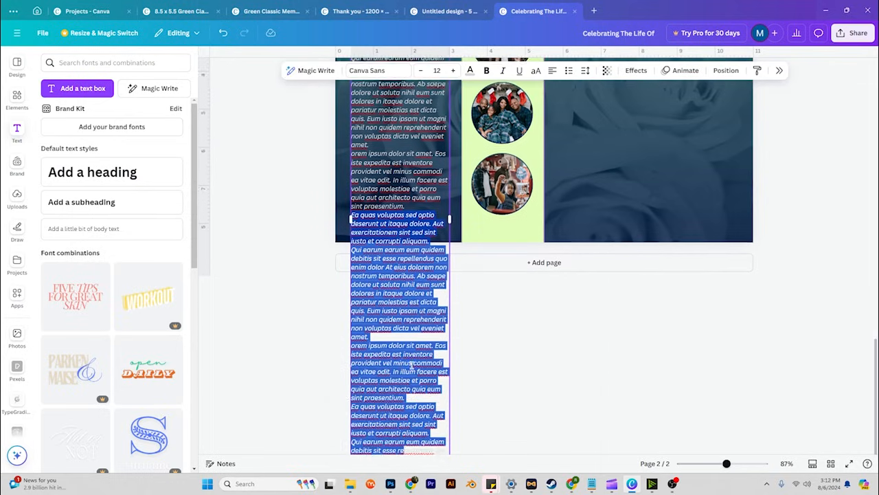
key("BackSpace")
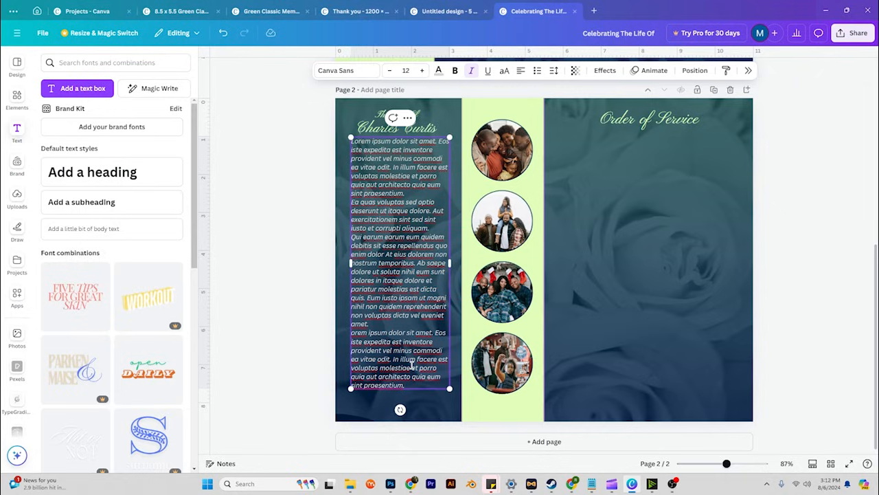
left_click(285, 201)
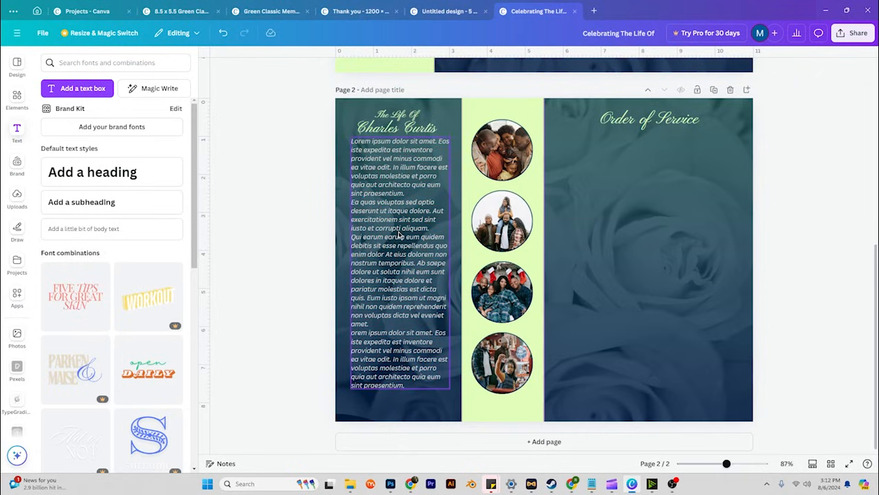
- Set the line spacing of the whole life-story text to 1.38
left_click(400, 235)
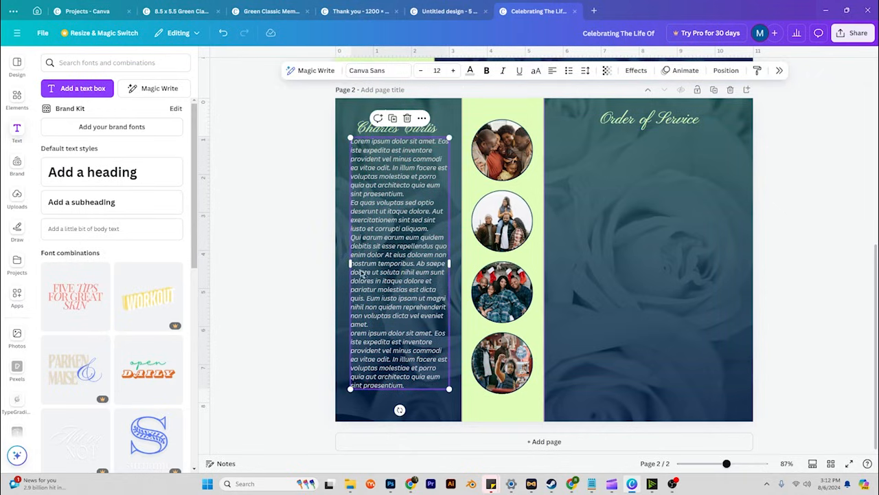
triple_click(382, 273)
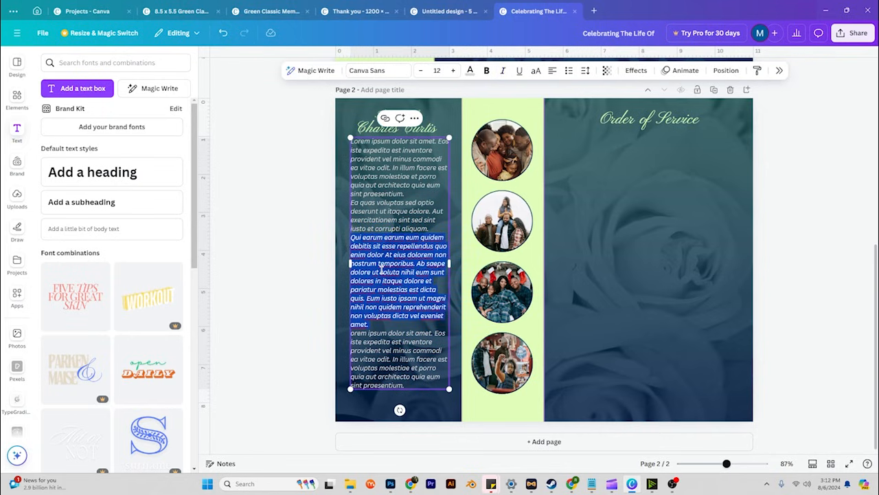
key("ctrl+a")
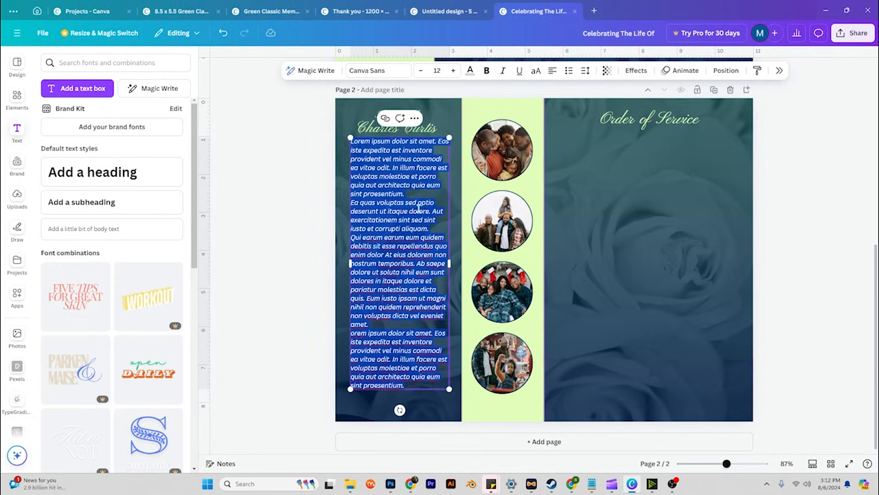
left_click(585, 70)
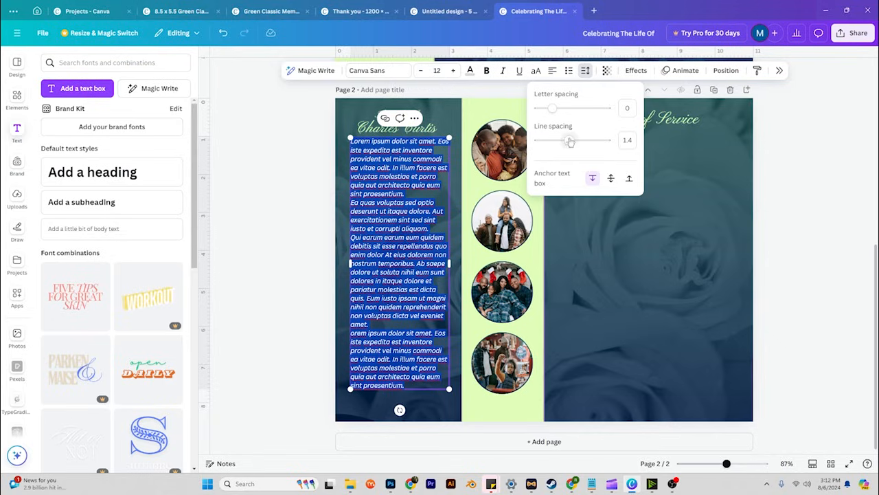
left_click_drag(570, 142, 563, 140)
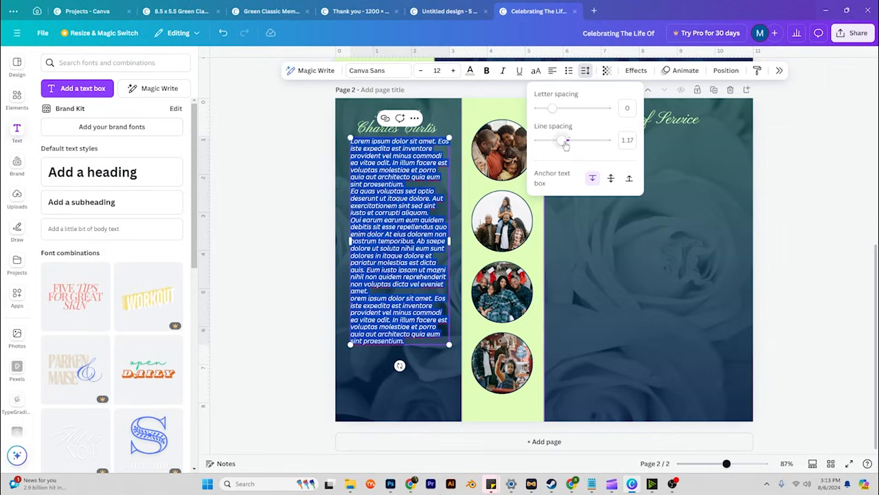
left_click_drag(563, 144, 570, 146)
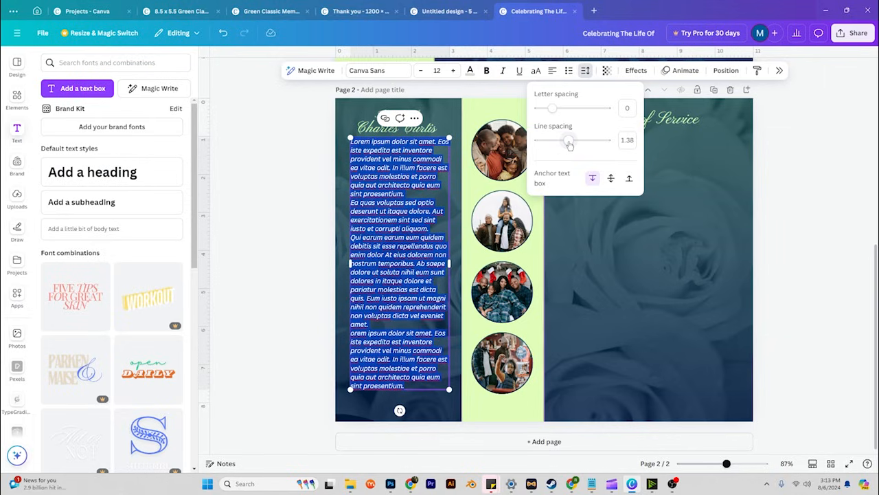
left_click(234, 229)
left_click(267, 230)
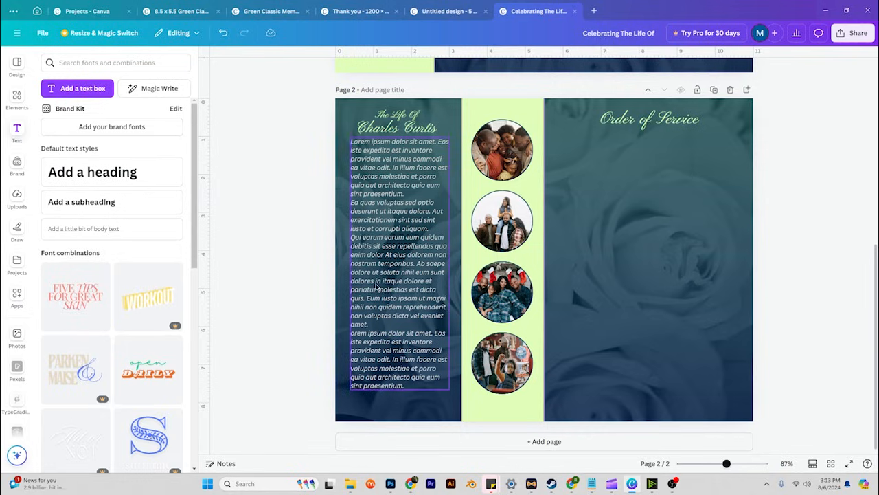
- Remove the "The Life Of" line from the heading and move the remaining name down to just above the life-story text
left_click(403, 118)
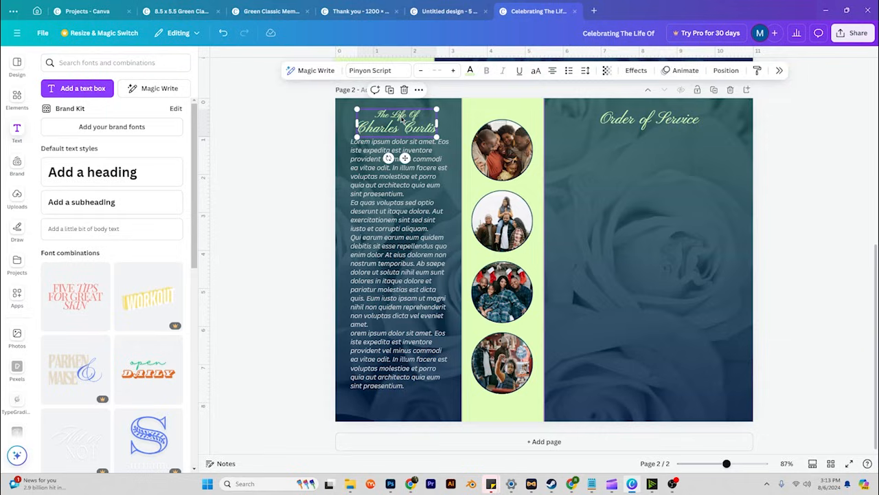
triple_click(403, 118)
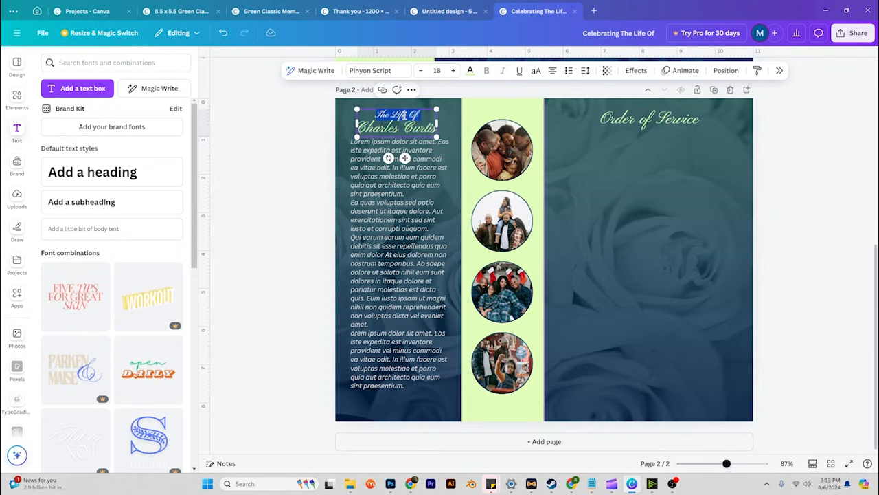
key("BackSpace")
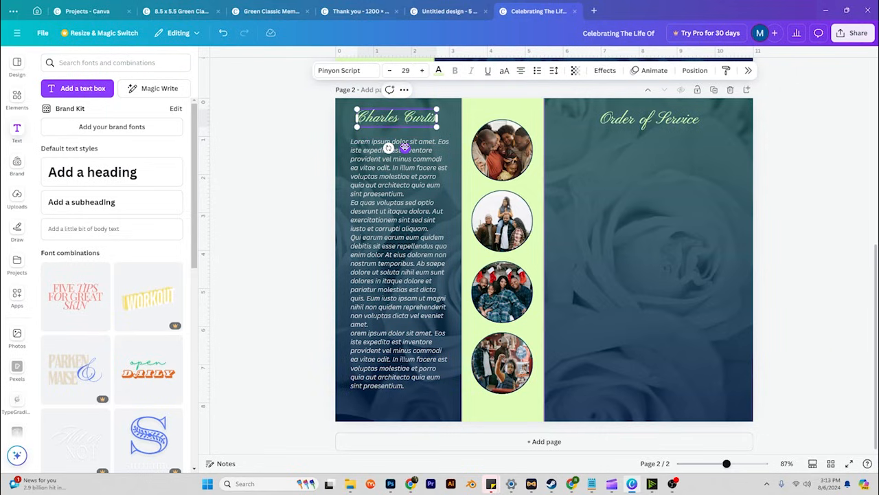
left_click(307, 132)
left_click_drag(397, 117, 397, 129)
- Duplicate the name heading, place the copy above the original and change its text to "The Life Of"
key("ctrl+z")
key("ctrl+z")
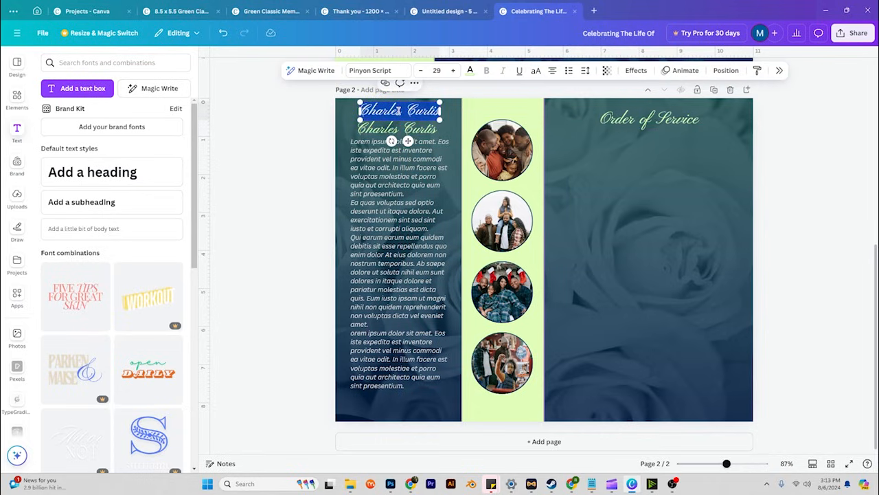
double_click(419, 108)
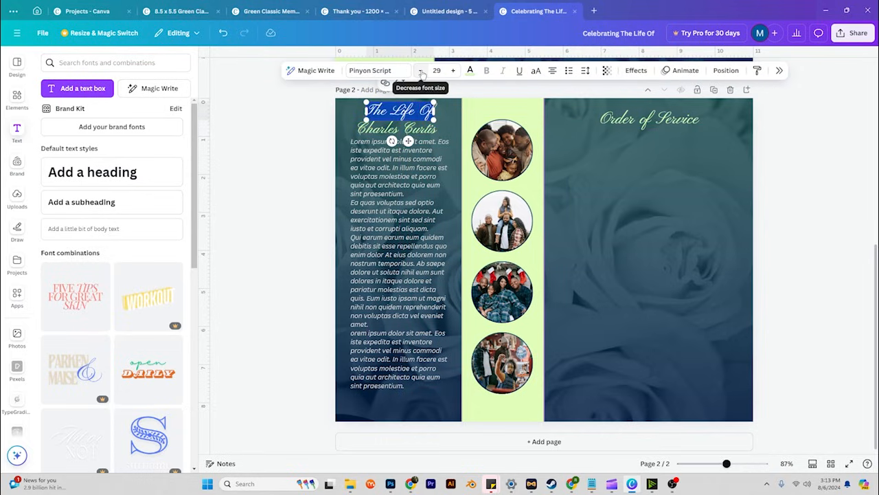
- Reduce the separate "The Life Of" line to font size 20
left_click(422, 73)
left_click(422, 73)
left_click(422, 73)
left_click(421, 72)
left_click(422, 73)
left_click(421, 73)
left_click(422, 73)
left_click(422, 73)
left_click(422, 73)
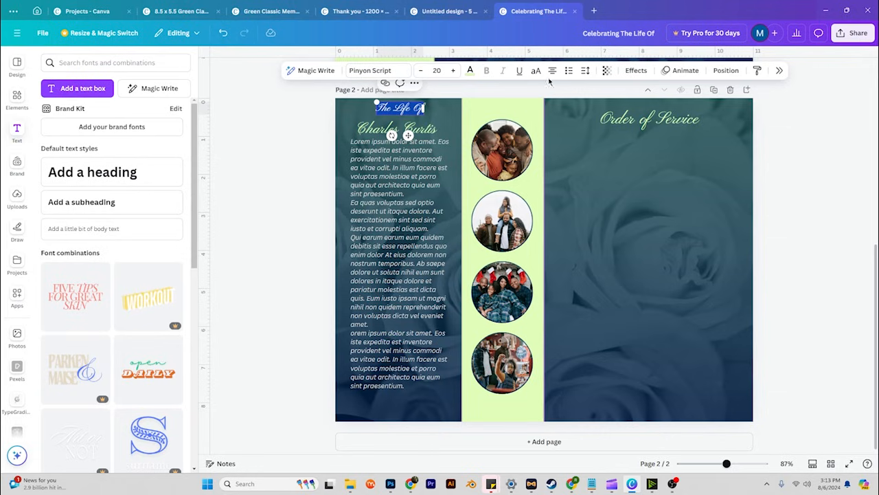
- Recolour the "The Life Of" line light grey and move it down slightly, centred above the name
left_click(470, 70)
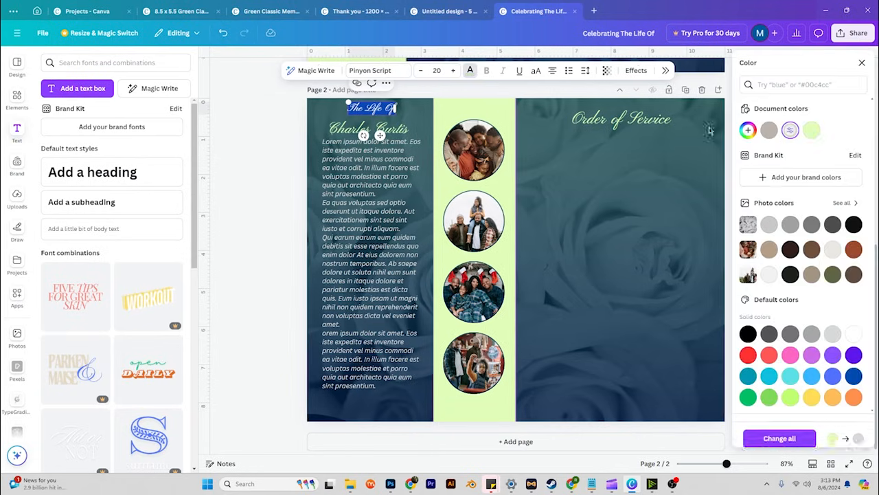
left_click(293, 120)
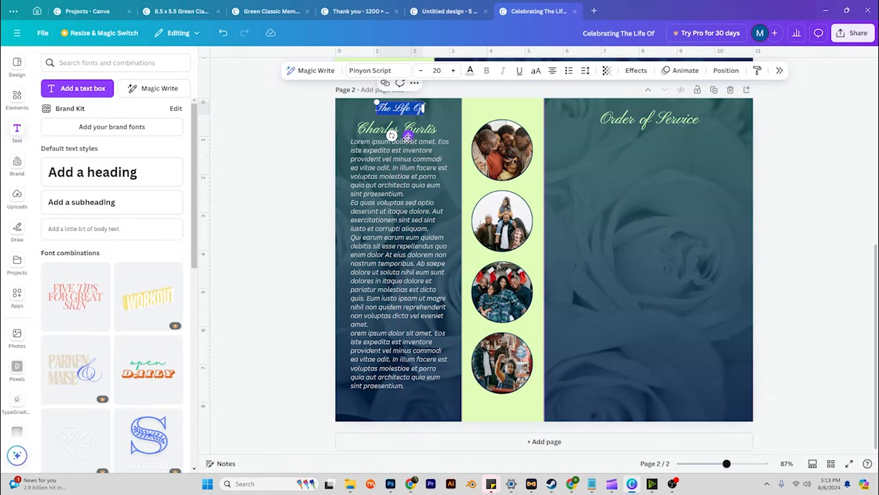
left_click(320, 137)
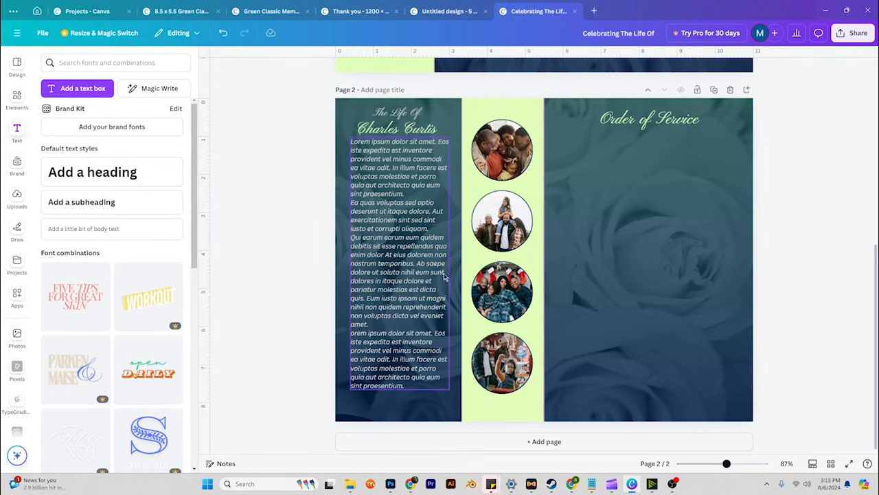
- Move the "Order of Service" heading on page 2 to the upper right corner of the right panel
left_click(620, 208)
scroll(620, 208, "up", 2)
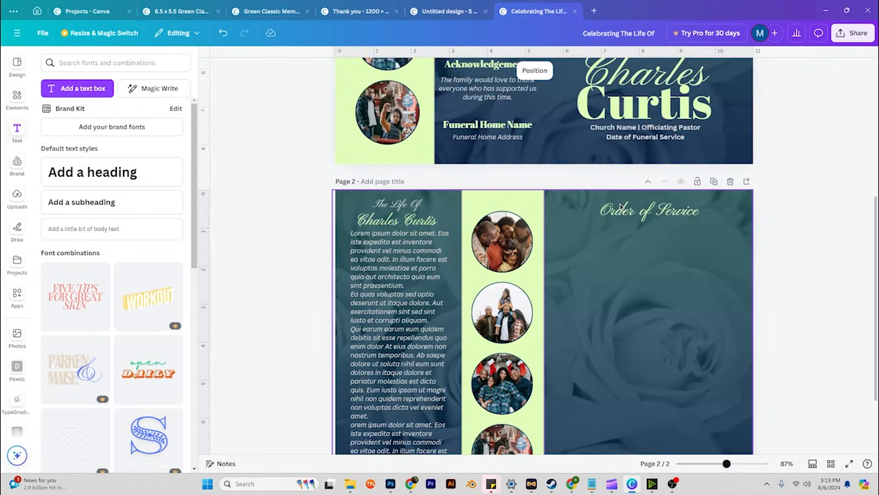
scroll(629, 244, "down", 3)
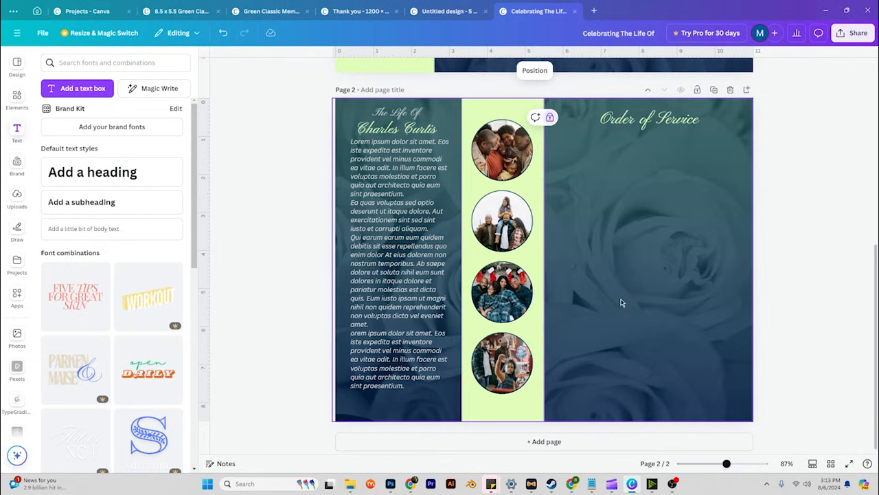
left_click_drag(647, 127, 686, 134)
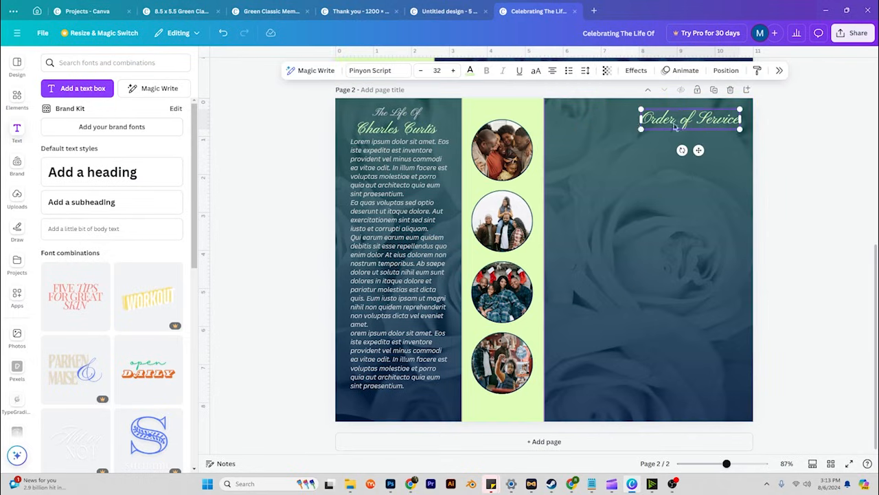
- Duplicate the light green strip with its four circular photos on page 2 and place the copy directly to its right
left_click(577, 94)
left_click_drag(513, 86, 505, 409)
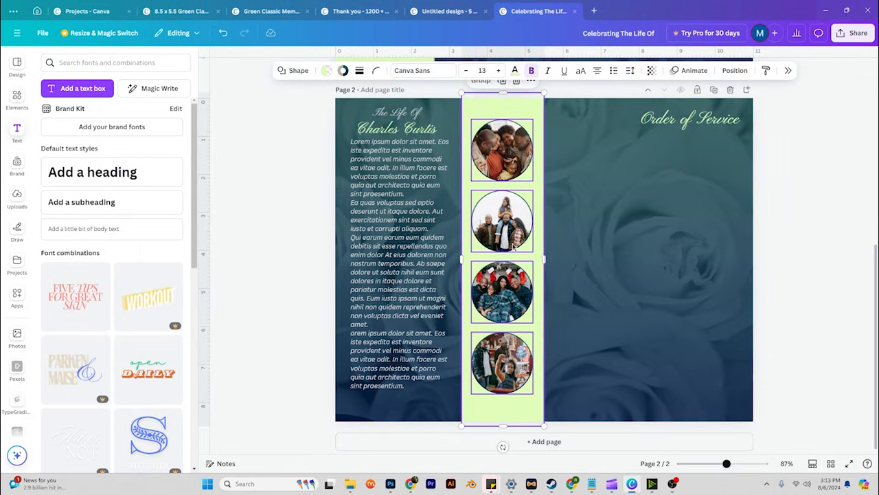
scroll(515, 246, "up", 3)
left_click_drag(510, 247, 589, 244)
left_click(810, 271)
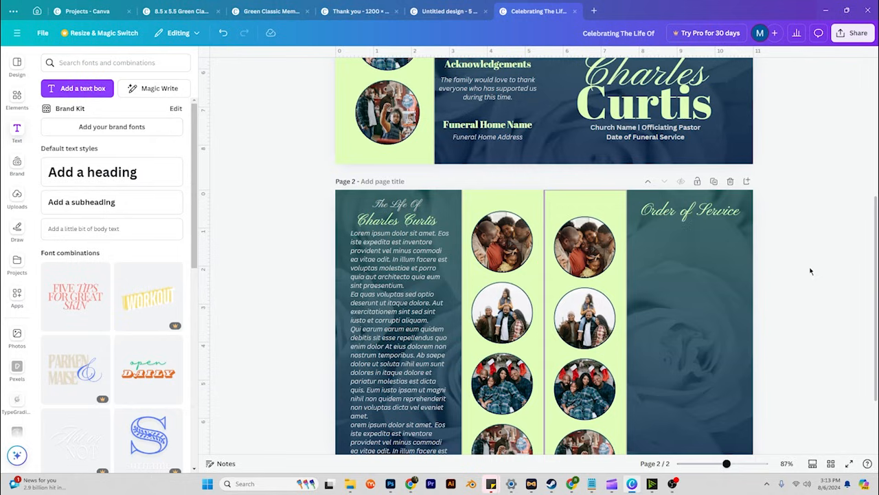
- Delete the copied strip's green background and widen the original green rectangle so it spans behind both photo columns
scroll(802, 285, "down", 3)
scroll(583, 338, "up", 4)
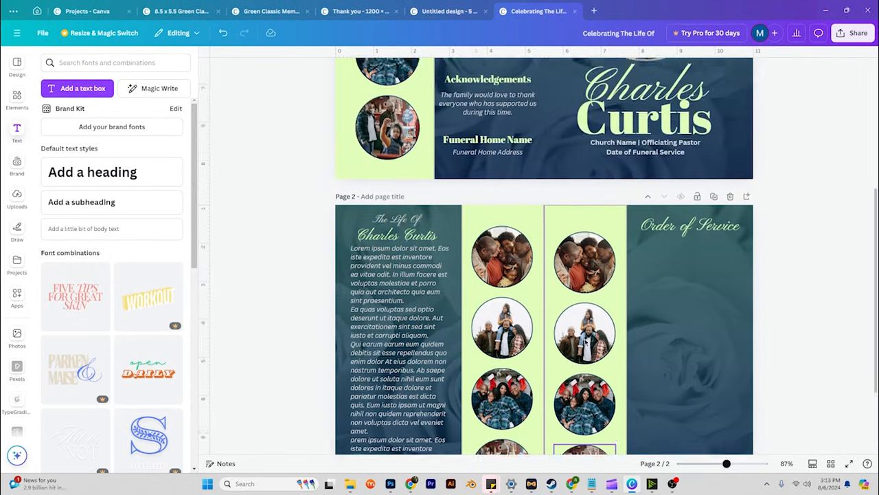
scroll(582, 338, "down", 3)
scroll(583, 338, "down", 1)
left_click(553, 303)
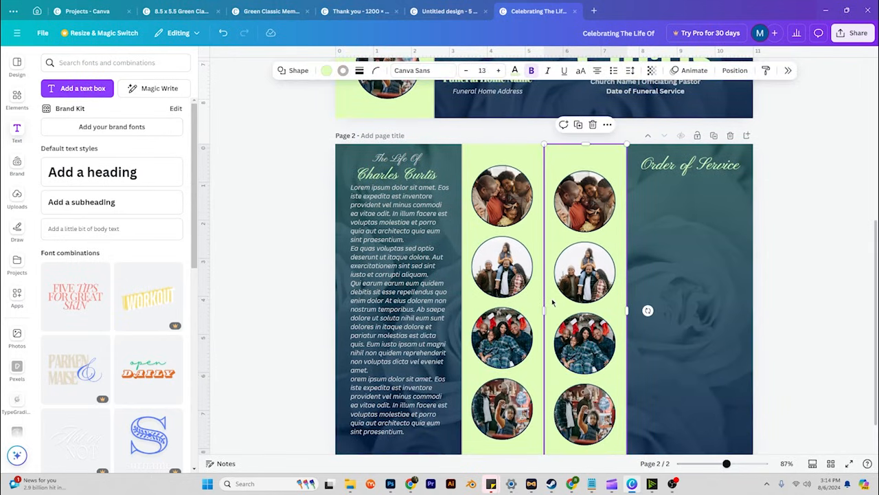
key("Delete")
left_click(540, 280)
left_click_drag(544, 306, 629, 308)
left_click(797, 314)
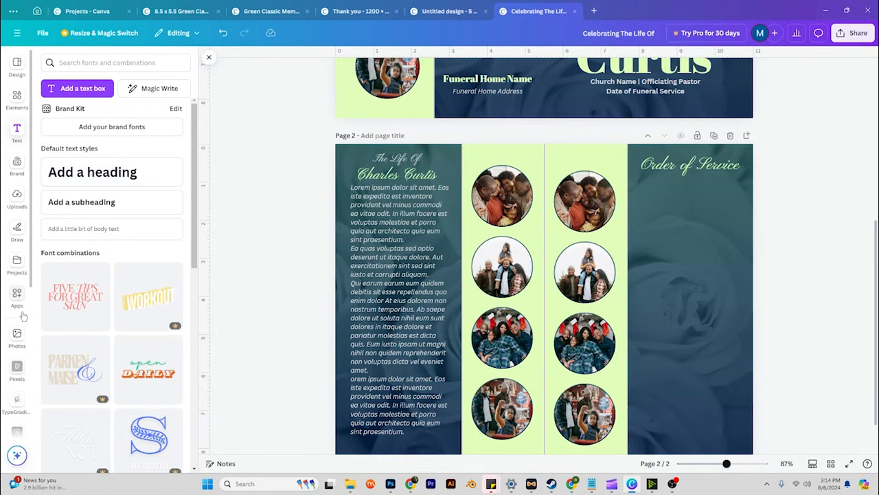
- Replace the upper two photos of the second column with different Pexels family photos, adjusting the second one's crop within its circle
left_click(17, 369)
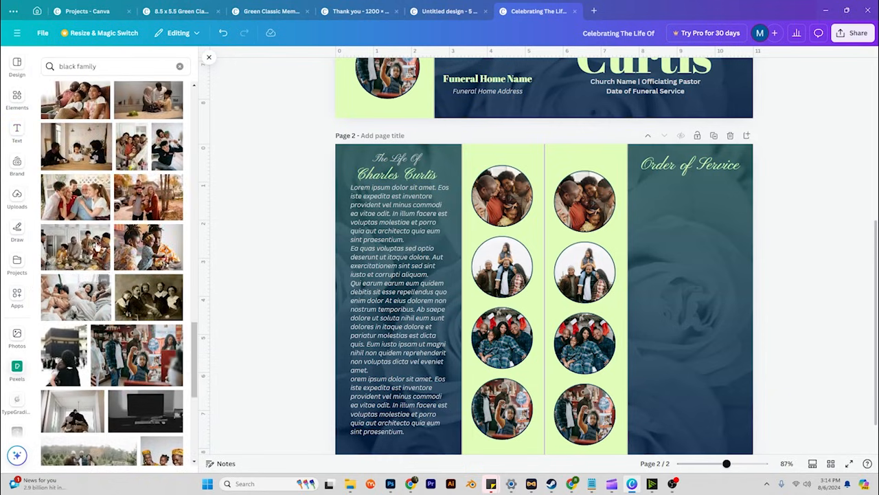
left_click_drag(145, 247, 584, 201)
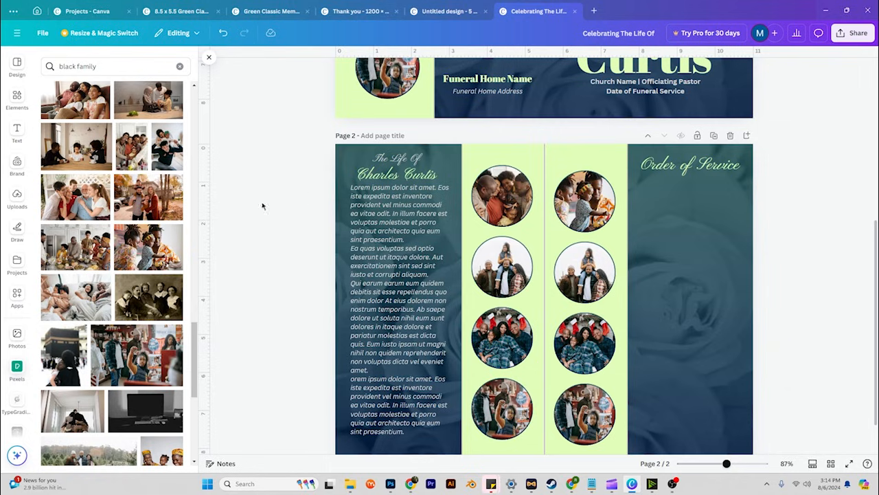
scroll(105, 274, "down", 3)
scroll(105, 273, "up", 3)
left_click_drag(103, 276, 607, 268)
double_click(607, 268)
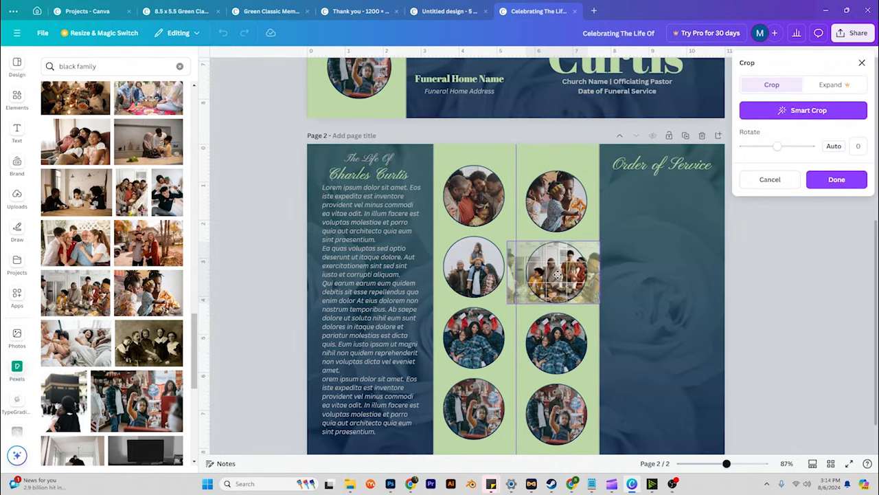
left_click(242, 228)
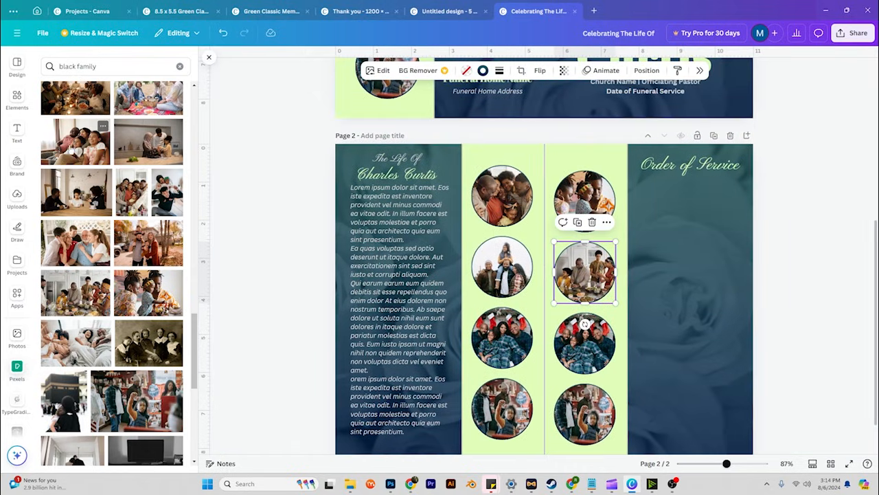
- Replace the lower two photos of the second column with other Pexels family photos and adjust their crops within the circles
left_click_drag(75, 142, 589, 340)
double_click(584, 341)
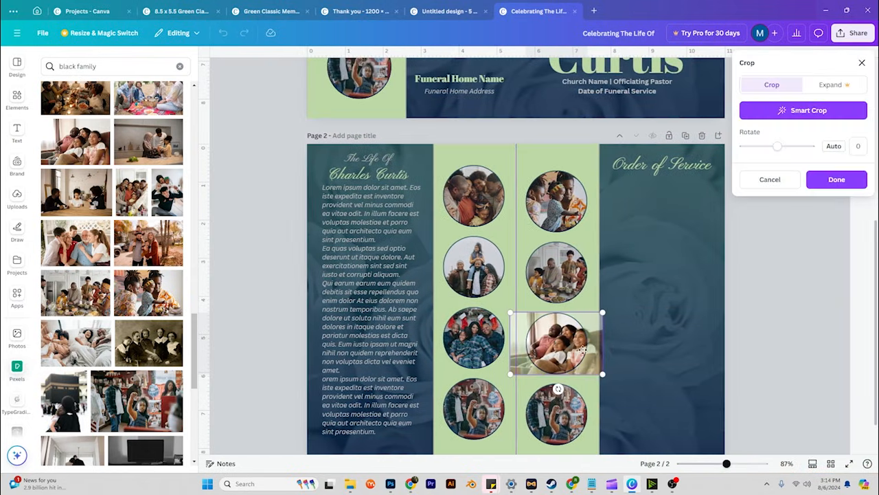
left_click(288, 269)
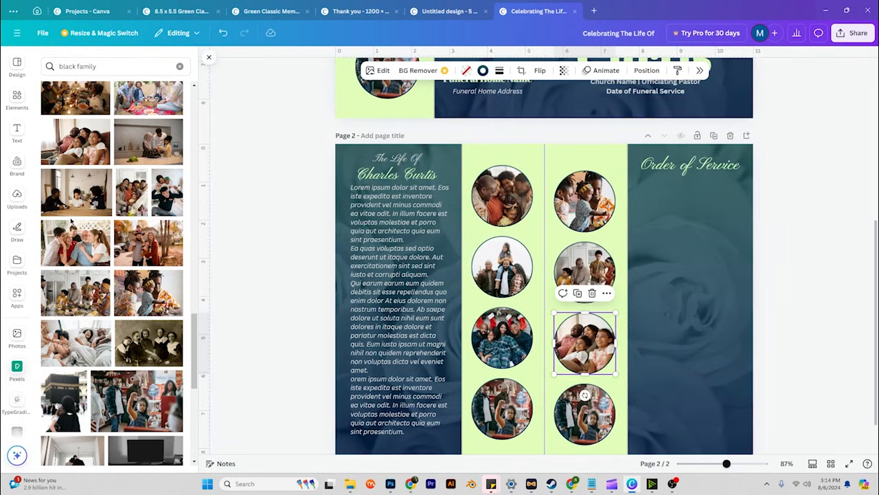
scroll(72, 221, "up", 4)
scroll(72, 221, "up", 4)
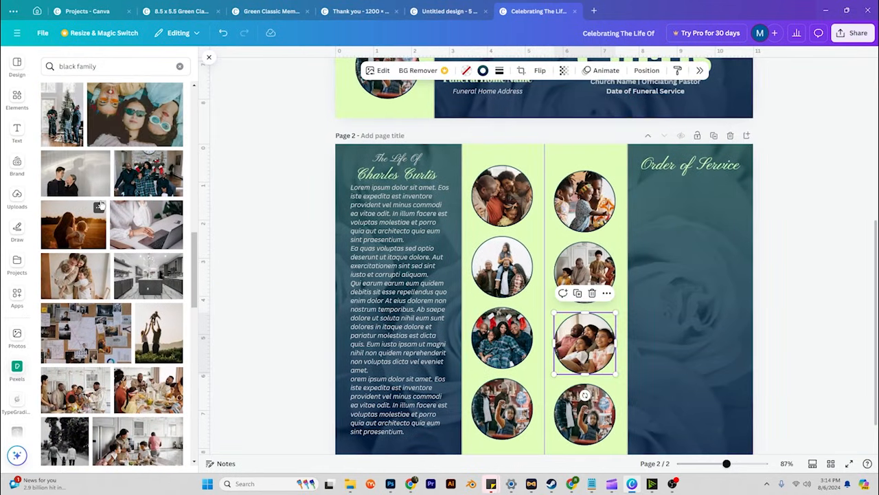
left_click_drag(133, 183, 568, 415)
double_click(582, 419)
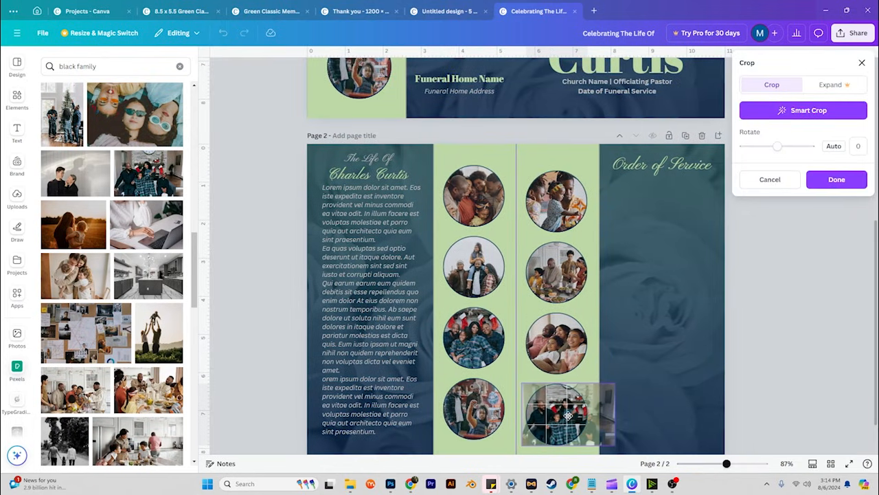
left_click(772, 358)
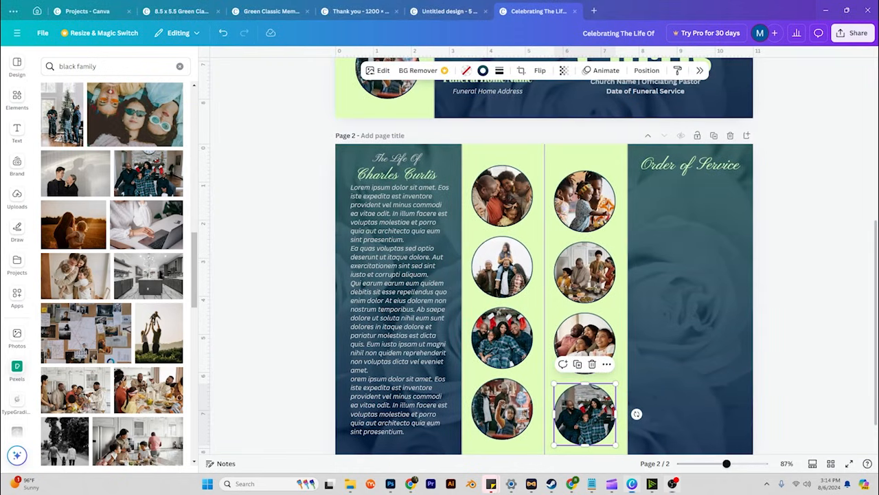
left_click(767, 259)
scroll(771, 244, "down", 1)
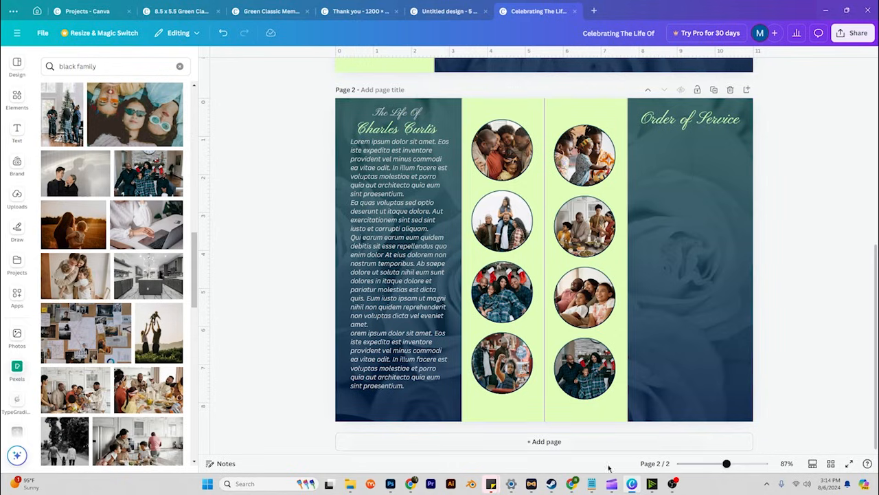
left_click(591, 484)
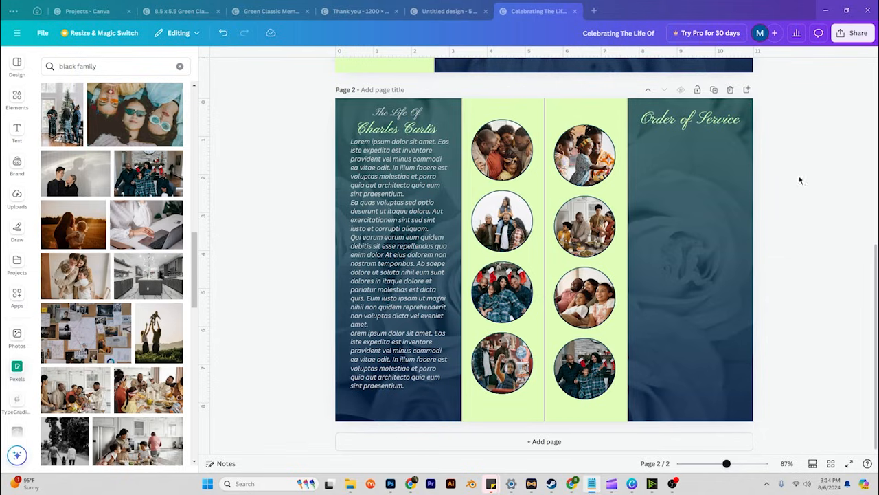
left_click(813, 160)
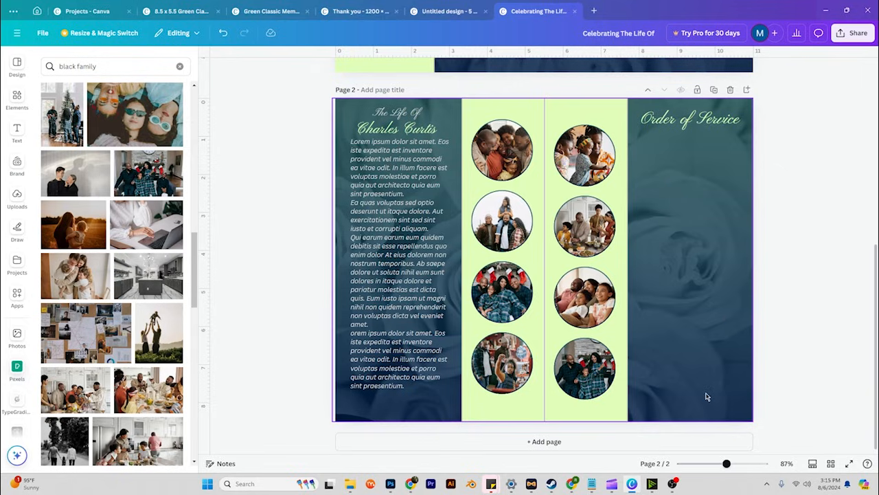
left_click(15, 132)
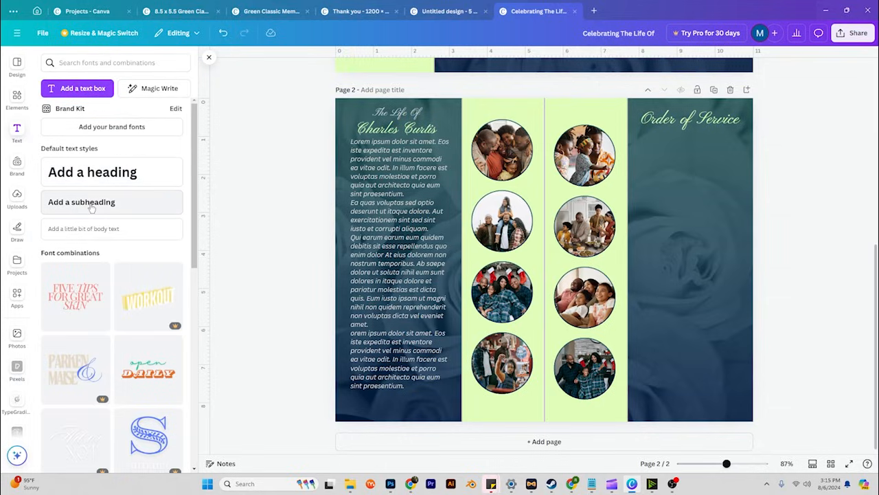
left_click(83, 228)
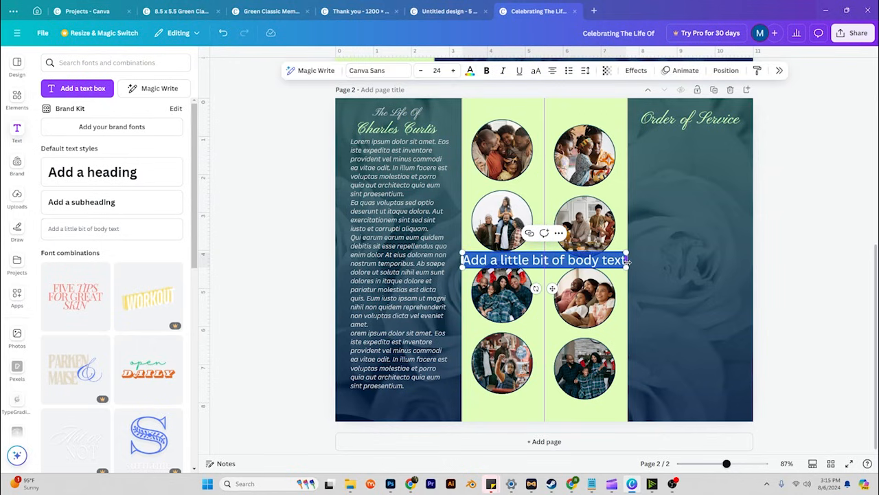
left_click_drag(627, 261, 571, 261)
left_click_drag(516, 306, 565, 244)
left_click(670, 203)
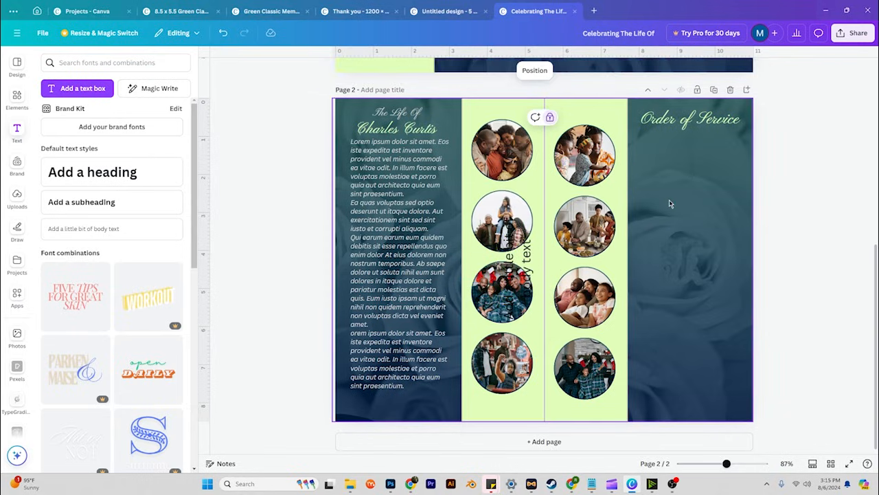
key("ctrl+z")
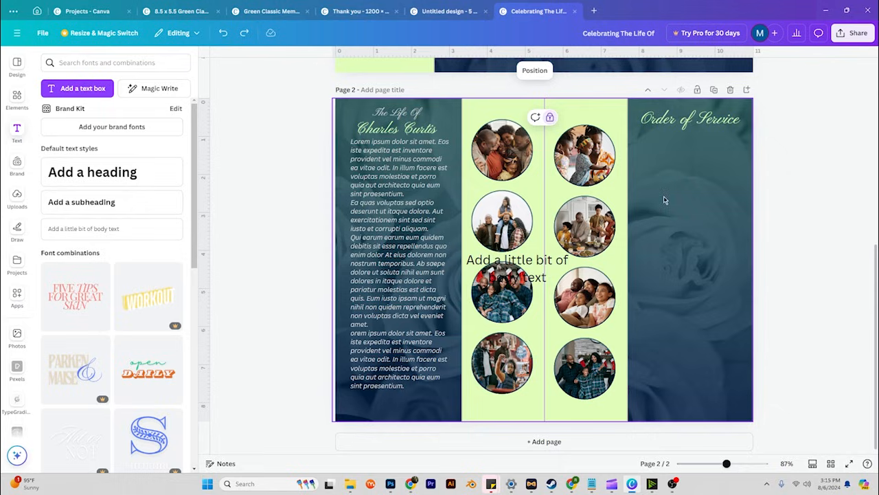
key("ctrl+z")
key("ctrl+z")
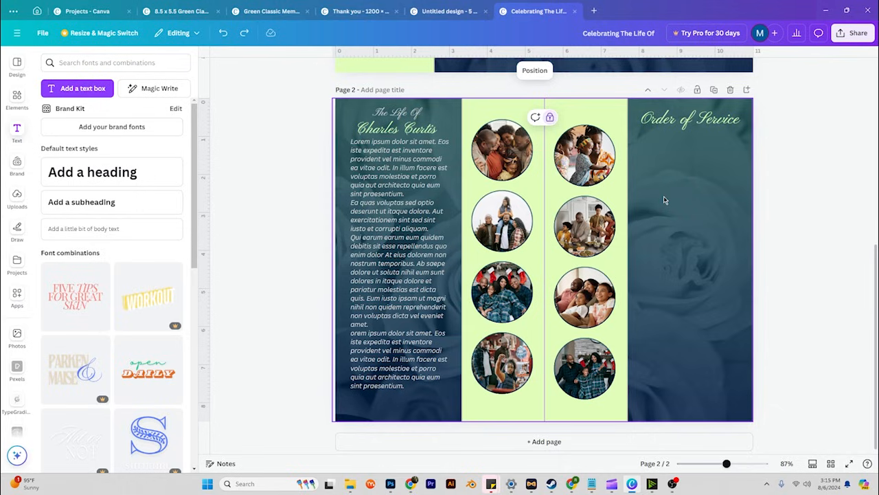
- Add a subheading text box below the "Order of Service" heading and reduce it to font size 16
left_click(102, 201)
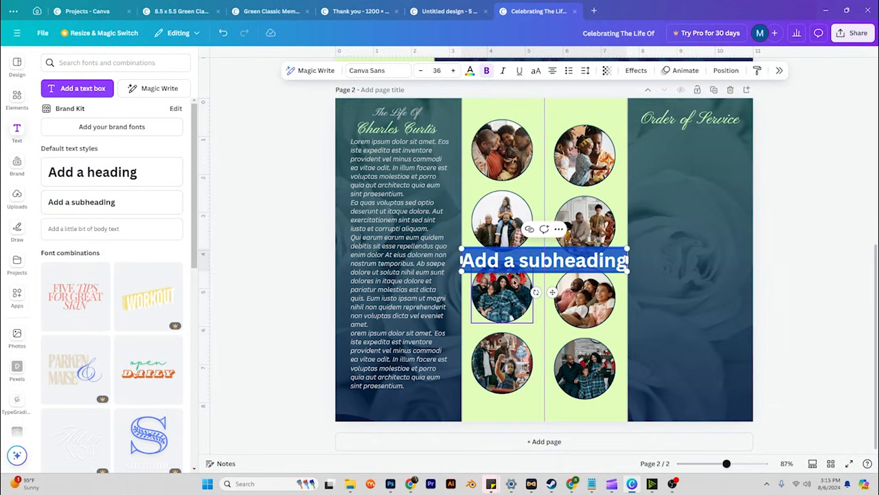
left_click_drag(563, 296, 728, 171)
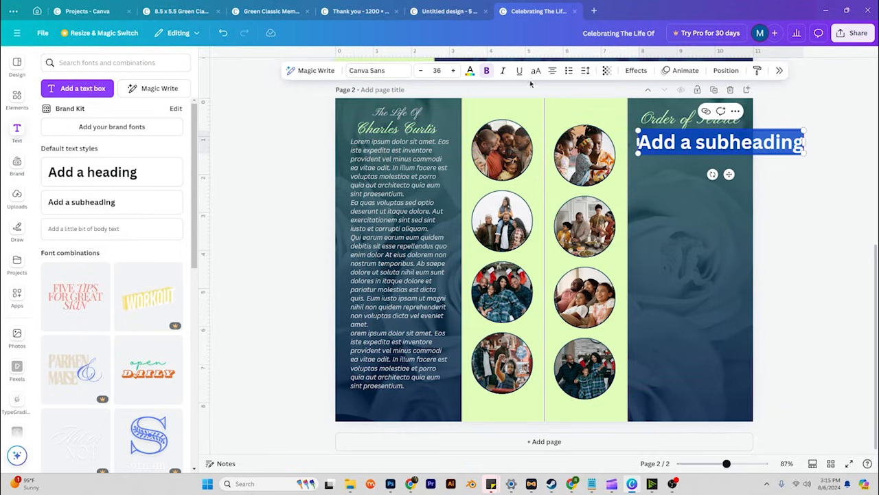
left_click(418, 71)
left_click(417, 71)
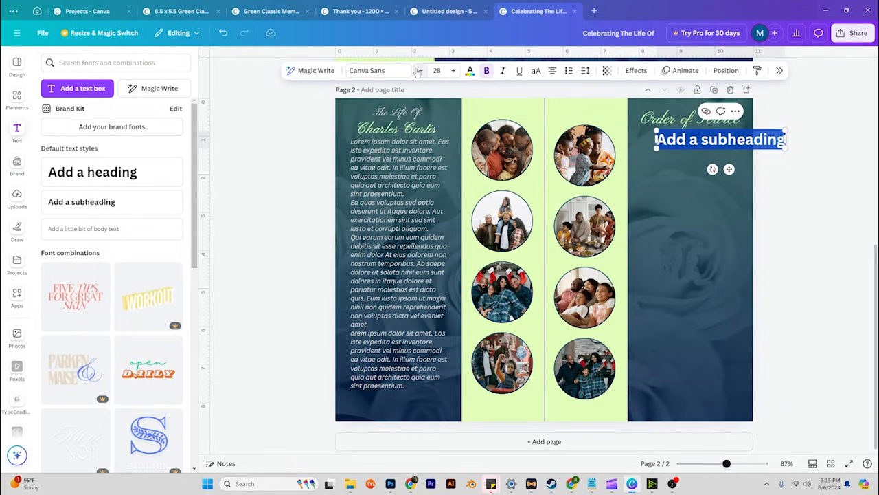
left_click(418, 71)
left_click(418, 71)
left_click(417, 71)
left_click(417, 70)
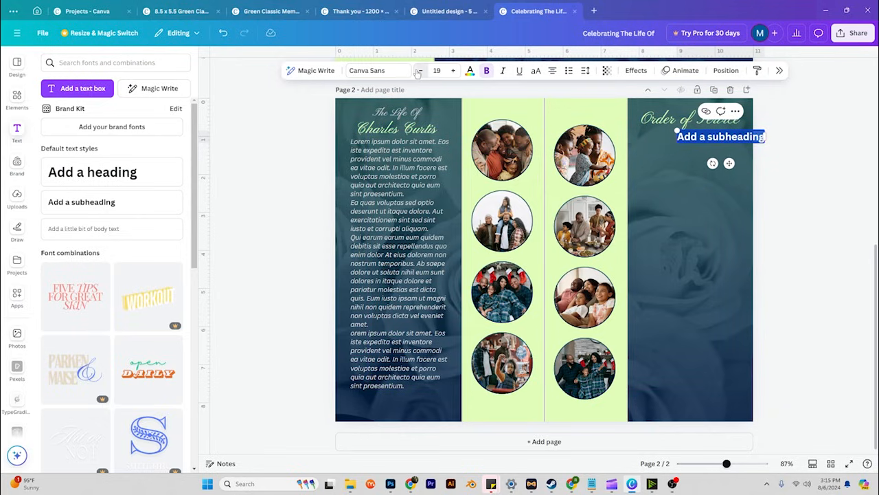
left_click(418, 71)
left_click(418, 71)
left_click(418, 70)
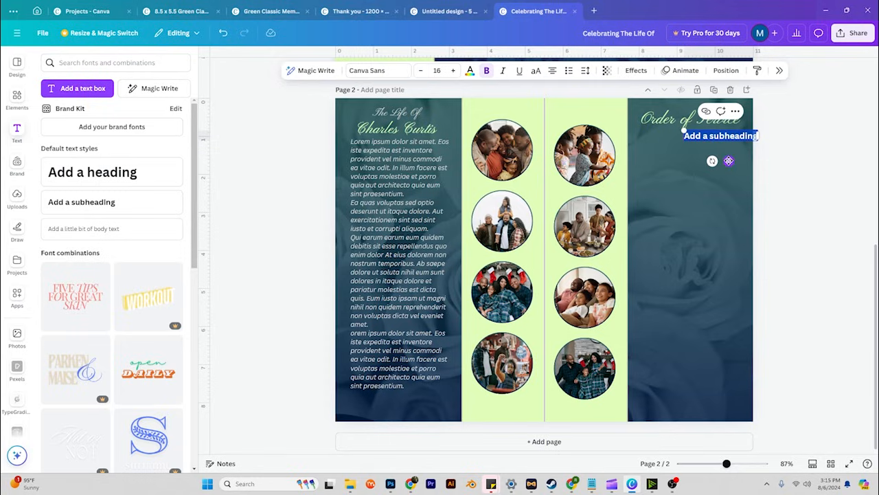
- Move the subheading left under the "Order of Service" heading and make it read "Processional" in light green
left_click_drag(729, 161, 685, 161)
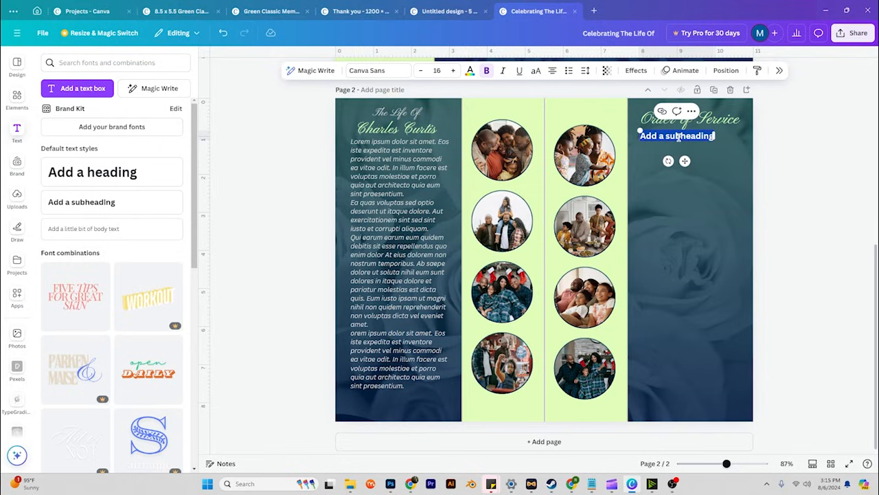
type("Processional")
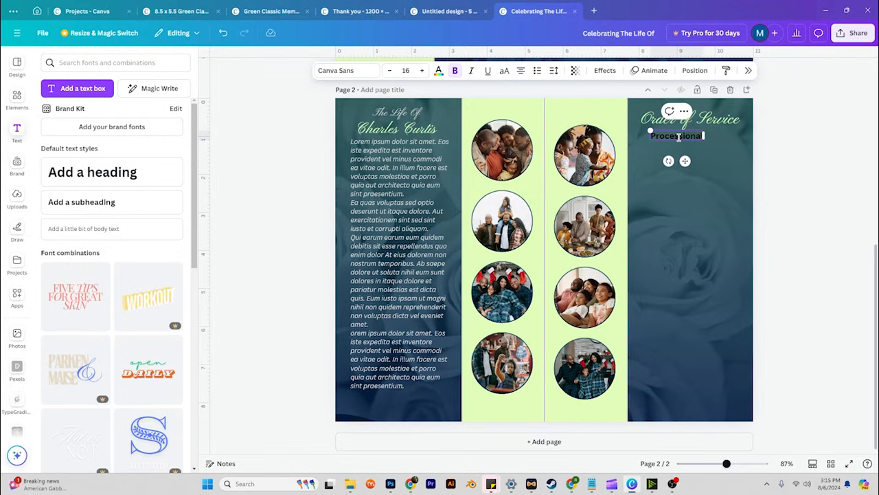
double_click(678, 137)
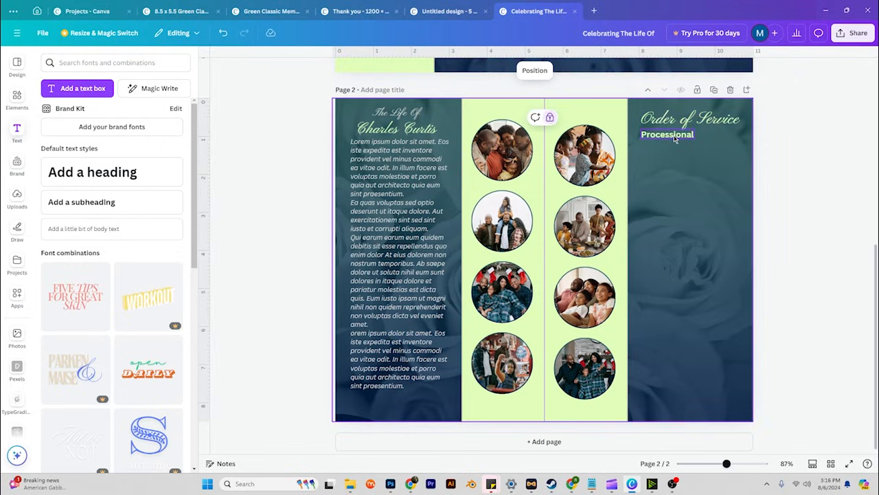
- Duplicate the "Processional" line, place the copy directly beneath it and change its text to "Name Goes Here"
left_click(675, 138)
key("ctrl+d")
left_click_drag(675, 142, 669, 147)
double_click(670, 145)
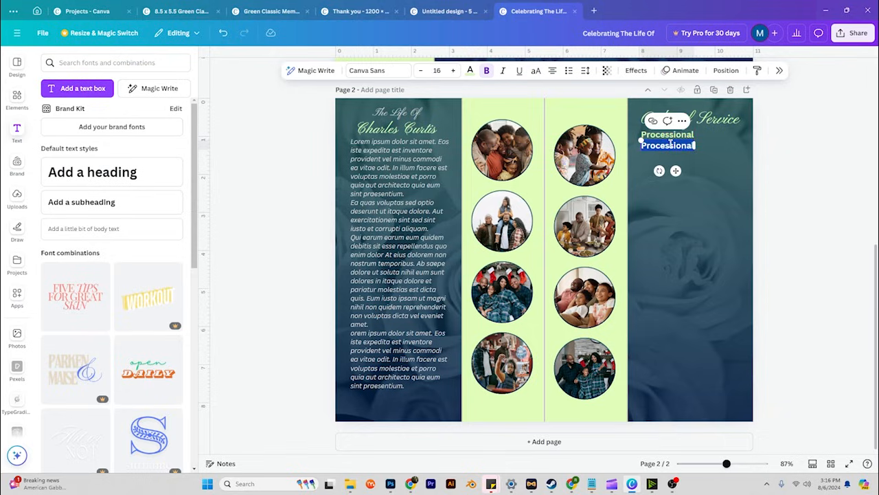
type("Name")
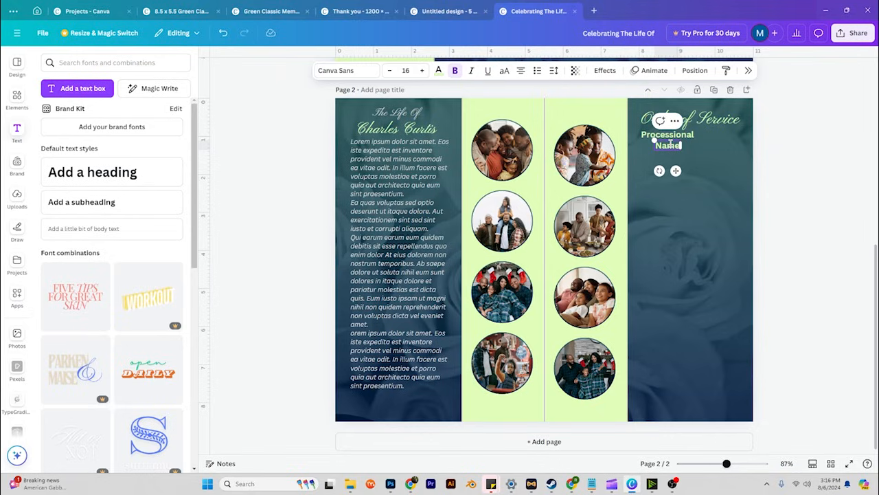
type(" Goes Here")
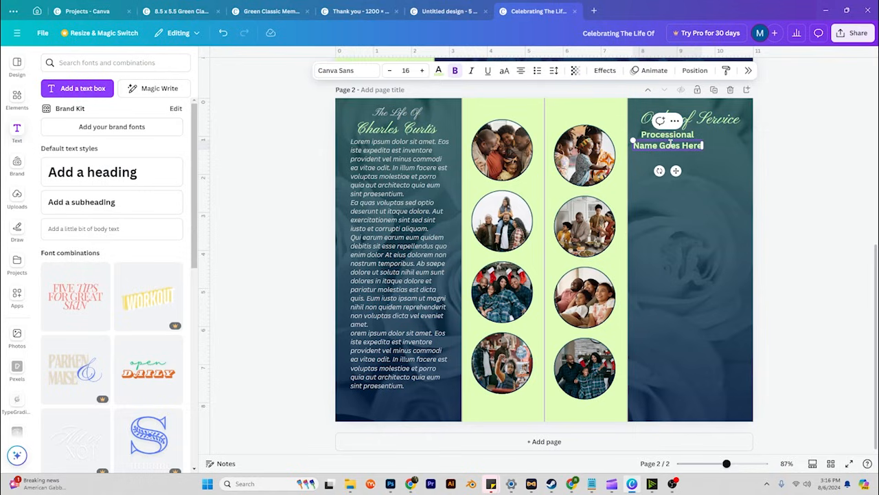
- Remove the bold from the "Name Goes Here" line and reduce it to font size 13
key("ctrl+a")
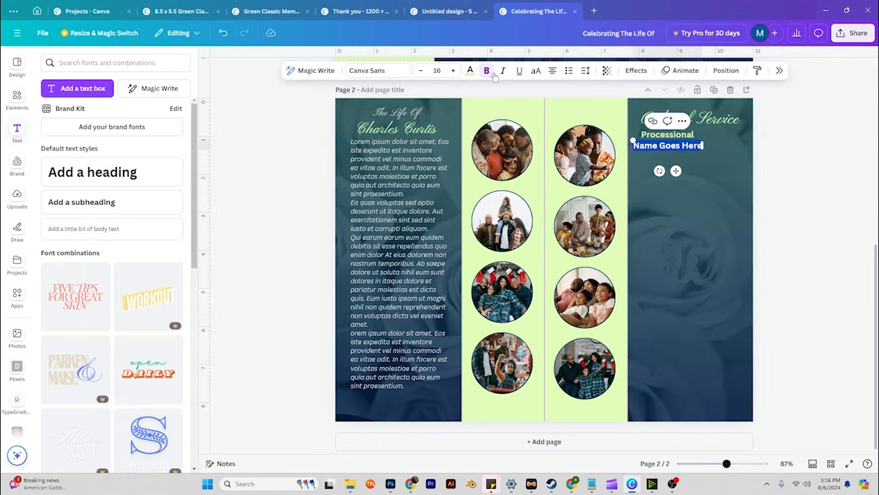
left_click(421, 71)
left_click(421, 71)
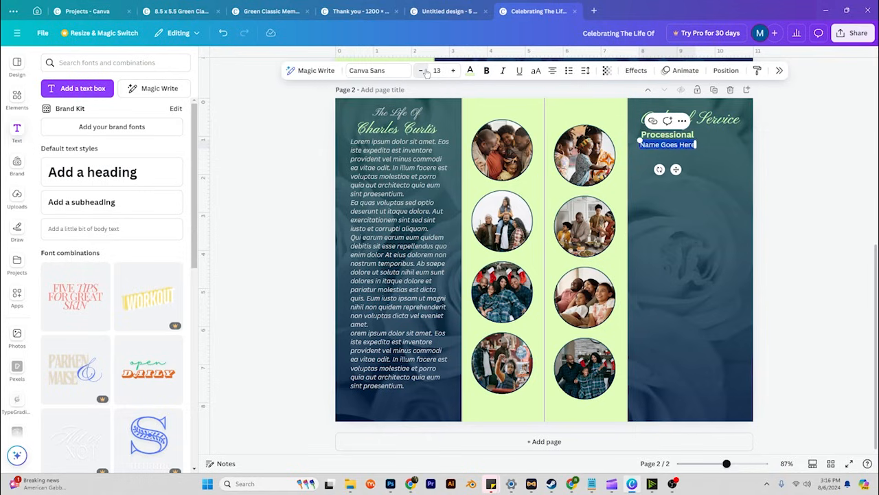
- Set the "Name Goes Here" line to font size 12 and align its left edge under the "Processional" title
left_click(421, 71)
left_click(422, 71)
left_click(421, 71)
left_click(421, 70)
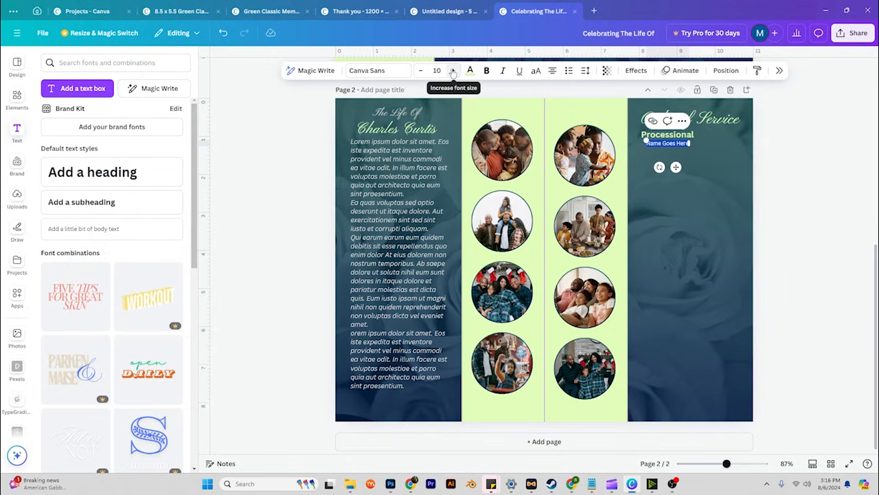
left_click(763, 170)
left_click(677, 146)
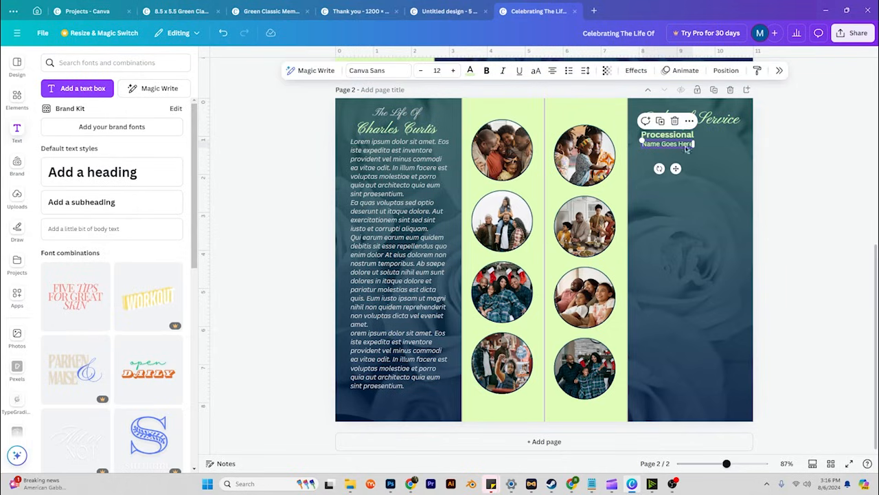
left_click_drag(677, 147, 679, 145)
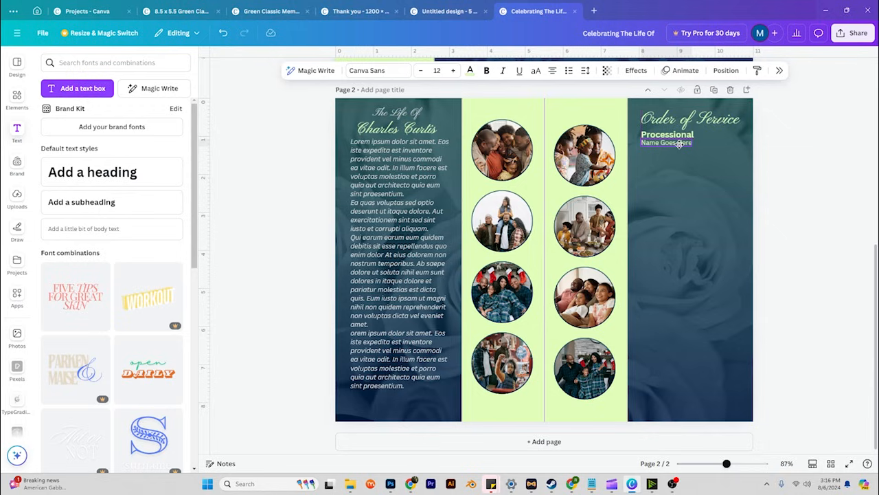
- Change the "Processional" title to the Pinyon Script font and enlarge it to size 26
left_click(677, 137)
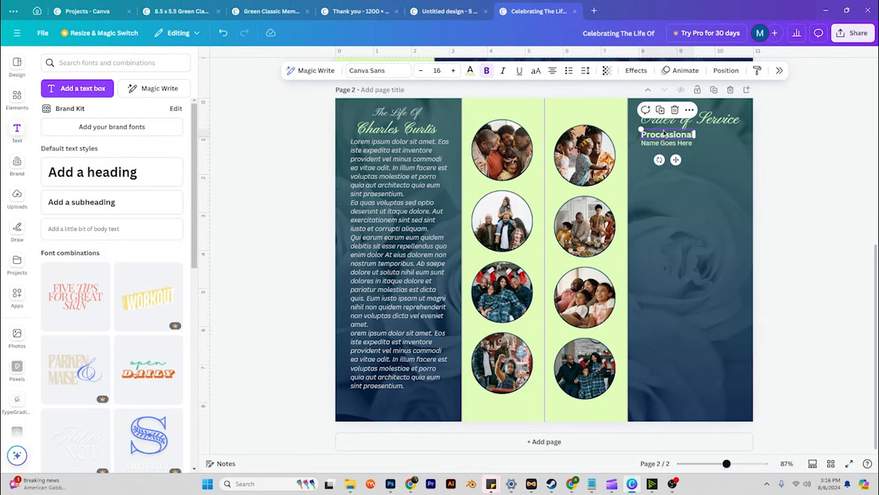
left_click(375, 70)
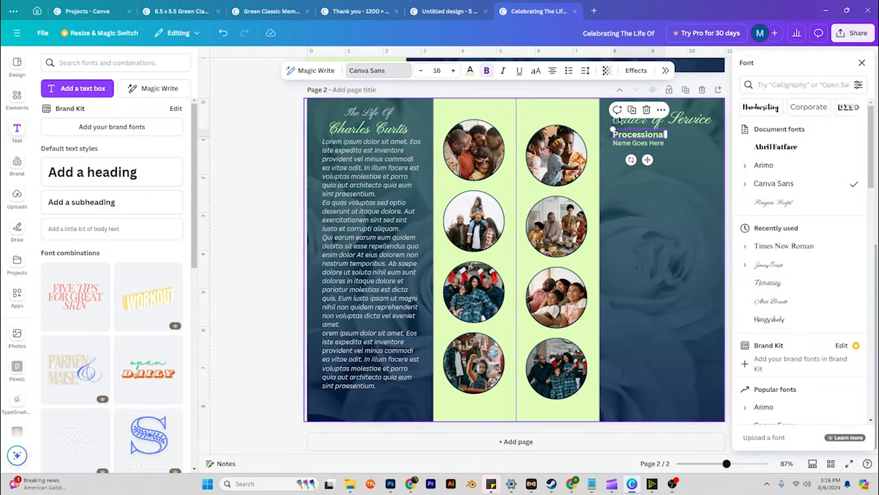
left_click(774, 202)
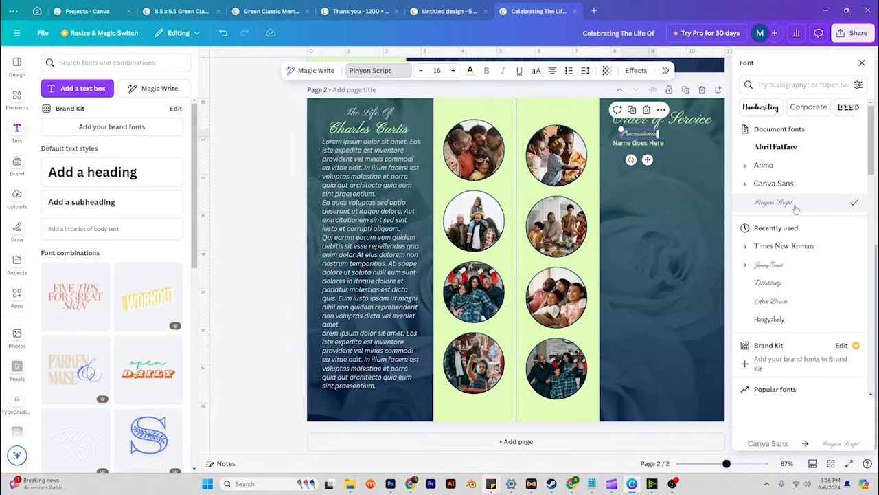
left_click(453, 71)
left_click(452, 71)
left_click(452, 71)
left_click(452, 72)
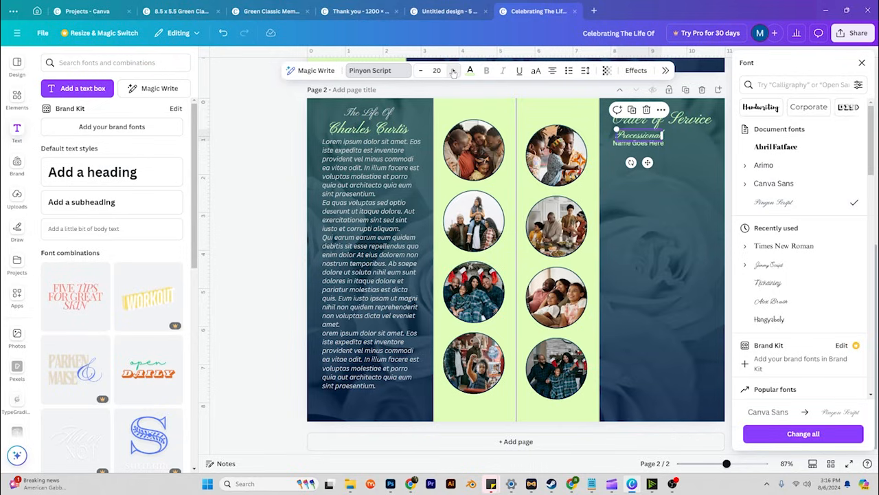
left_click(453, 71)
left_click(452, 71)
left_click(452, 71)
left_click(453, 72)
left_click(453, 72)
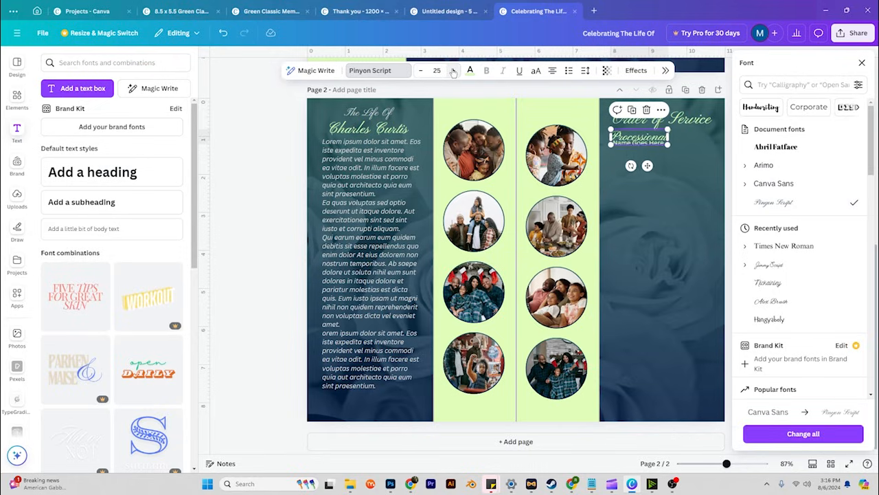
left_click(453, 73)
- Align the "Processional" title under the start of the "Order of Service" heading and recolor it light gray
left_click_drag(655, 139, 654, 135)
left_click(656, 133)
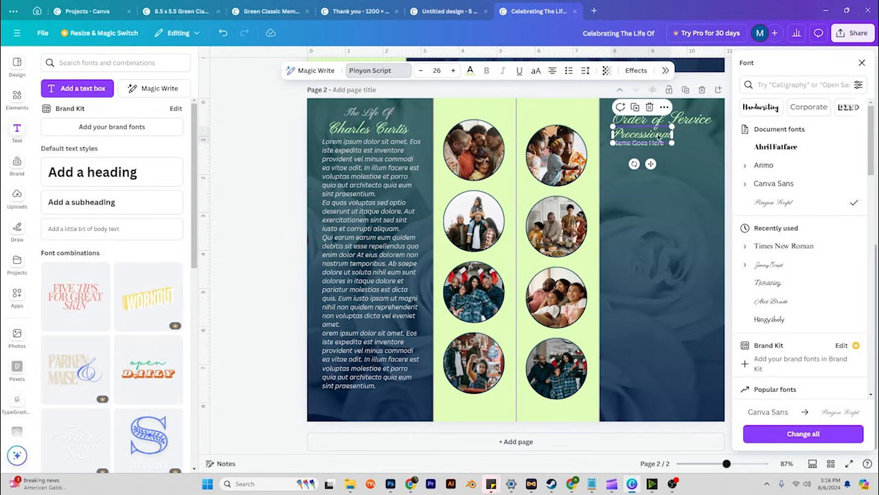
left_click(470, 70)
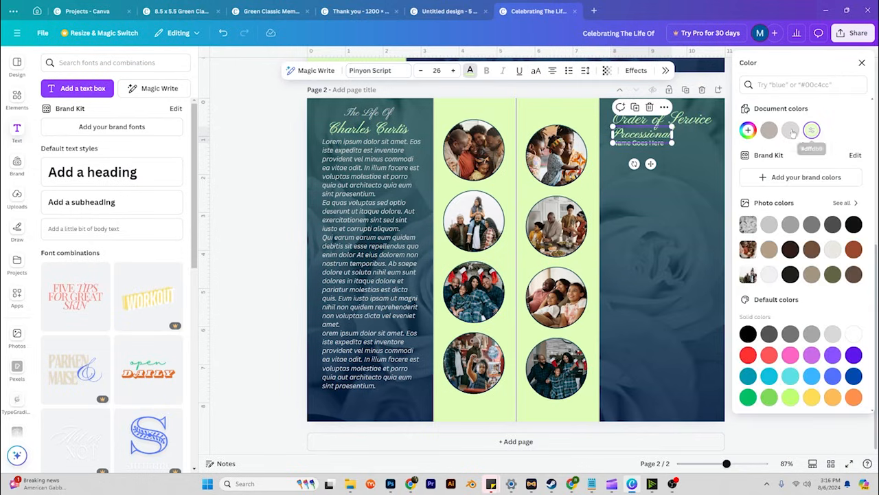
left_click(811, 130)
left_click(706, 147)
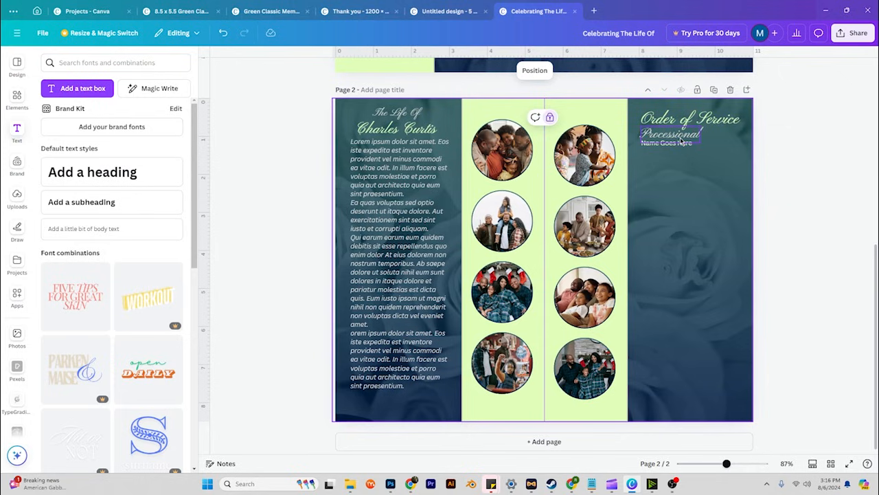
- Move the "Processional" and "Name Goes Here" lines together slightly lower, leaving a small gap below the "Order of Service" heading
left_click(682, 140)
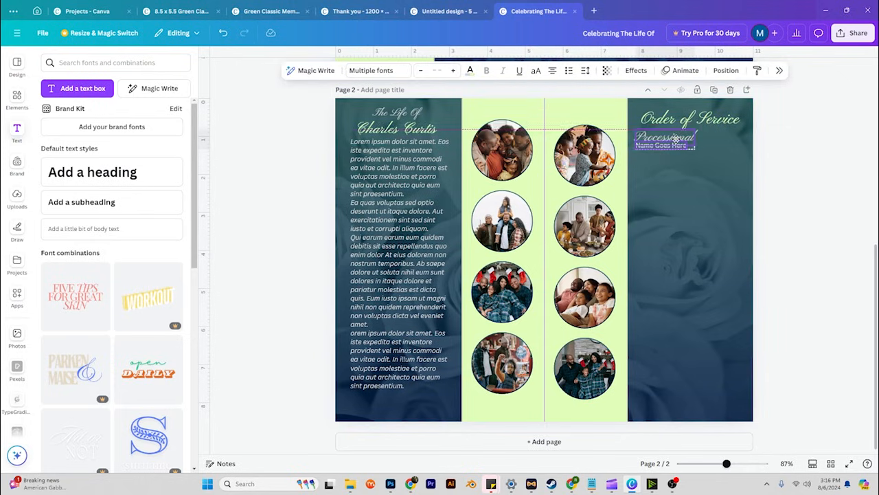
left_click_drag(681, 140, 677, 141)
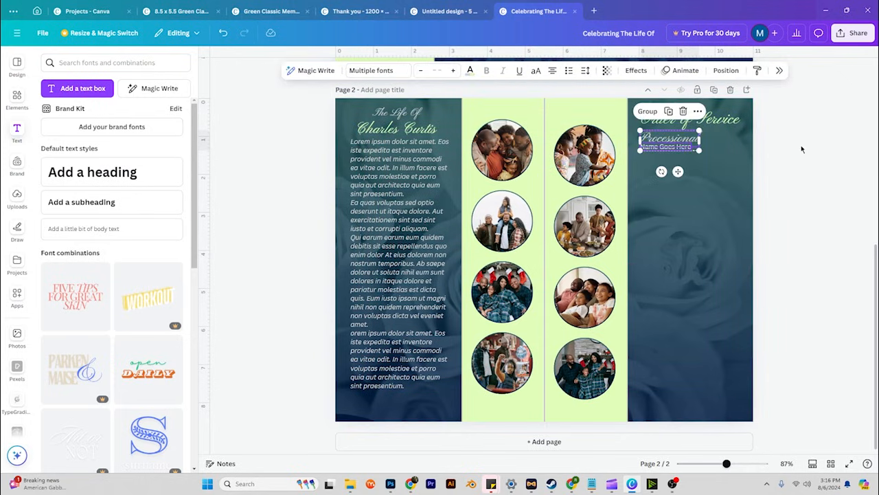
left_click(801, 145)
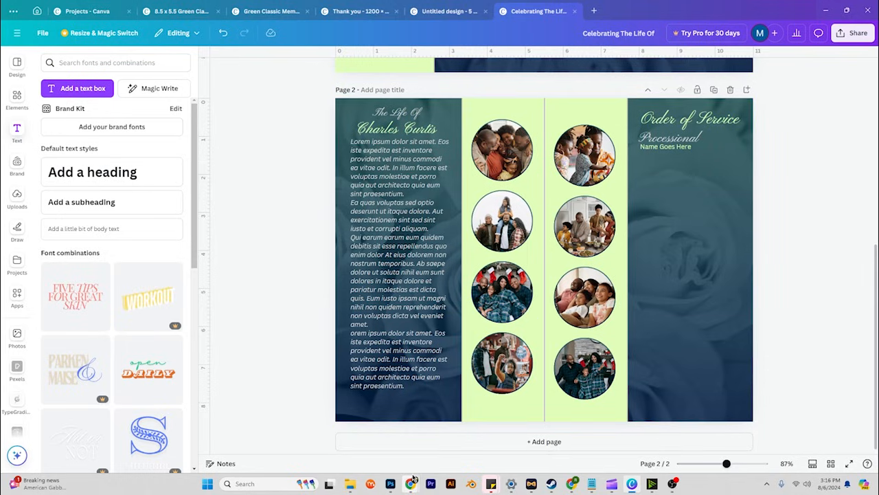
- Duplicate the "Processional" and "Name Goes Here" pair down the column at even spacing until there are thirteen pairs
left_click(665, 149)
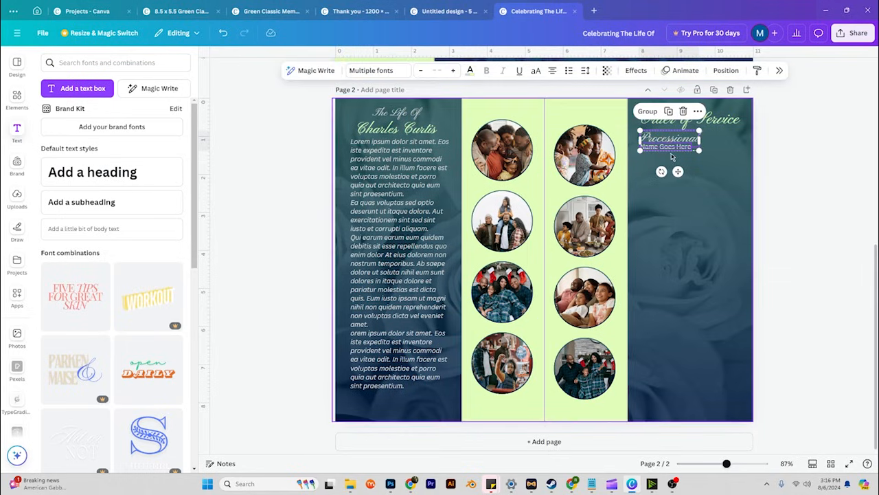
left_click_drag(669, 146, 669, 165)
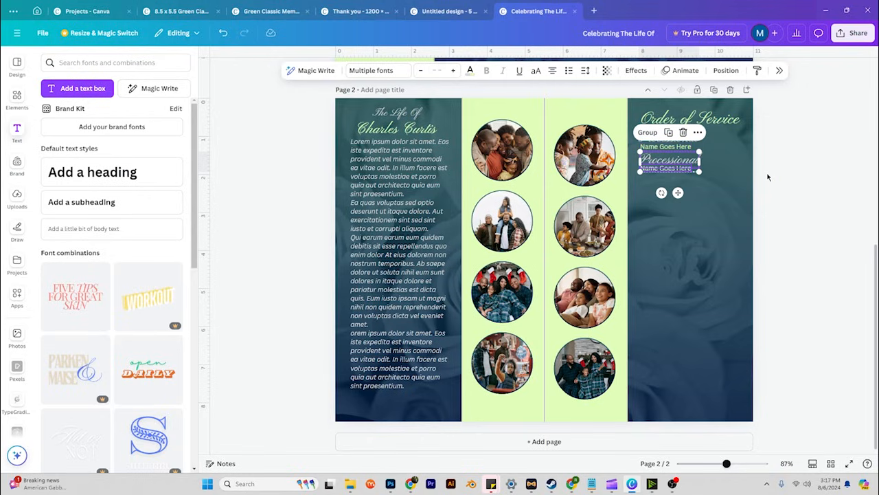
key("ctrl+d")
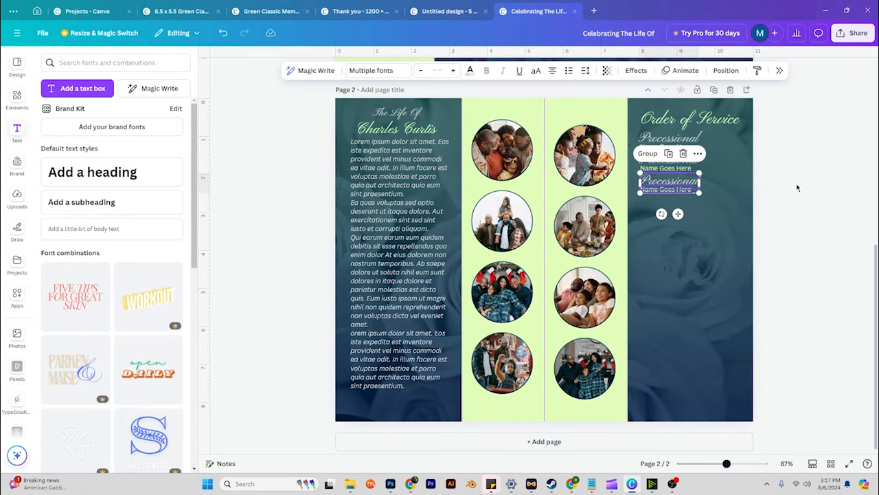
key("ctrl+d")
key("ctrl+d")
key("ctrl+d")
key("ctrl+d")
key("ctrl+d")
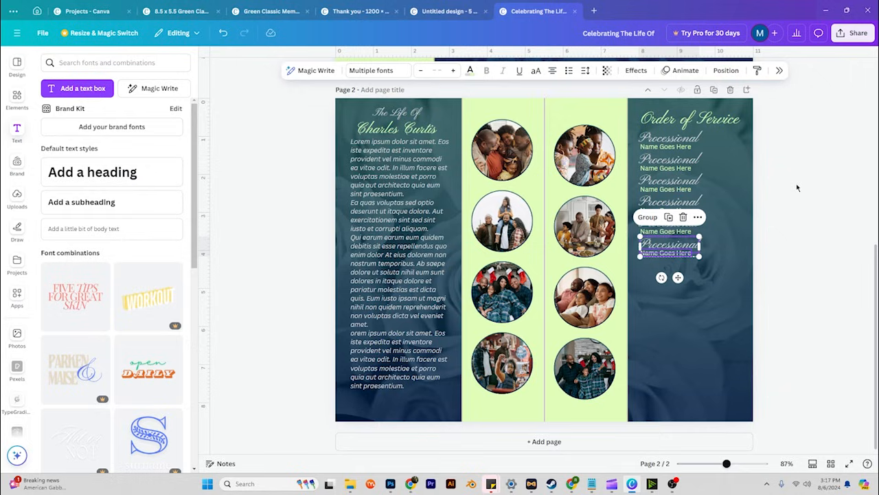
key("ctrl+d")
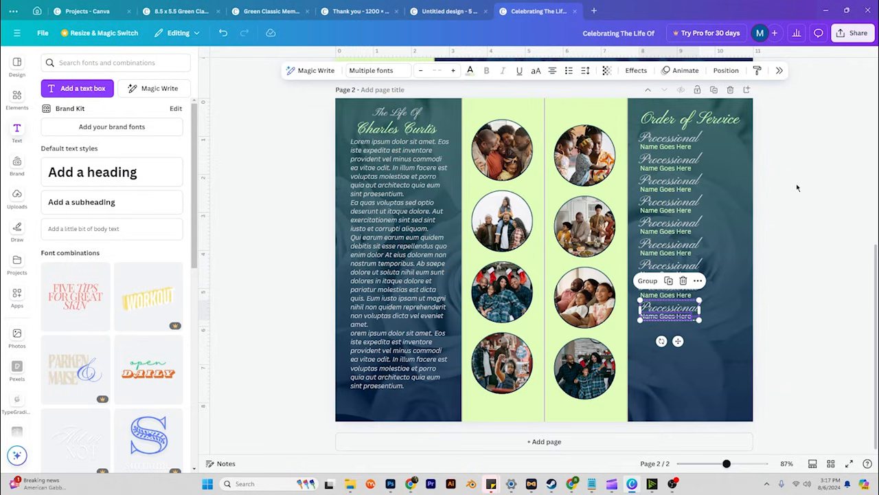
key("ctrl+d")
key("ctrl+d")
key("ctrl+d")
key("ctrl+d")
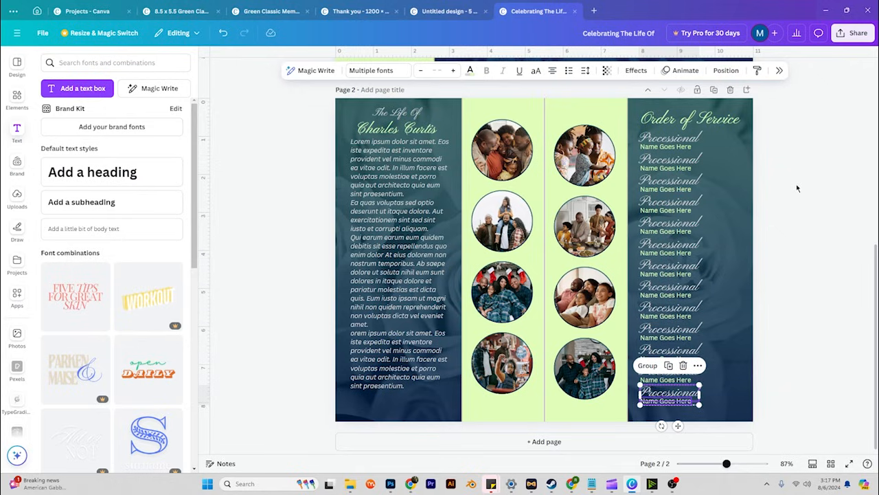
left_click(797, 187)
- Change the second title in the order of service to "Scripture" and shift it left over its name line
left_click(680, 159)
left_click(680, 159)
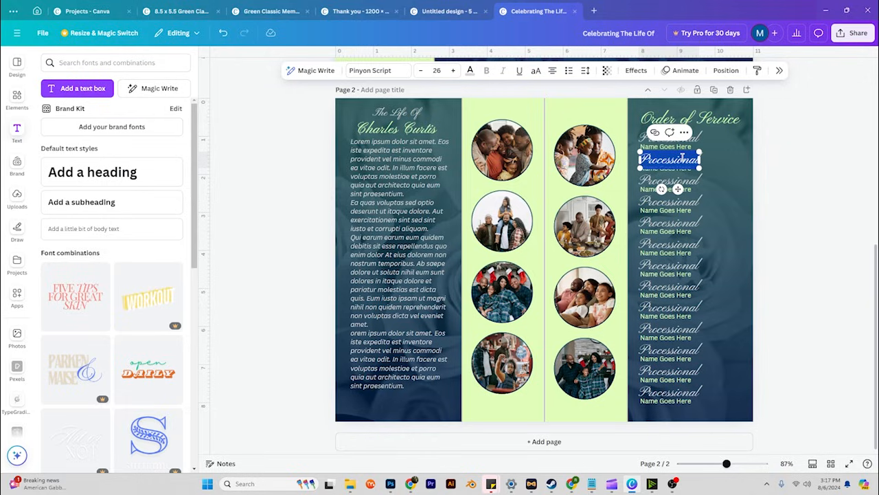
type("Scripture")
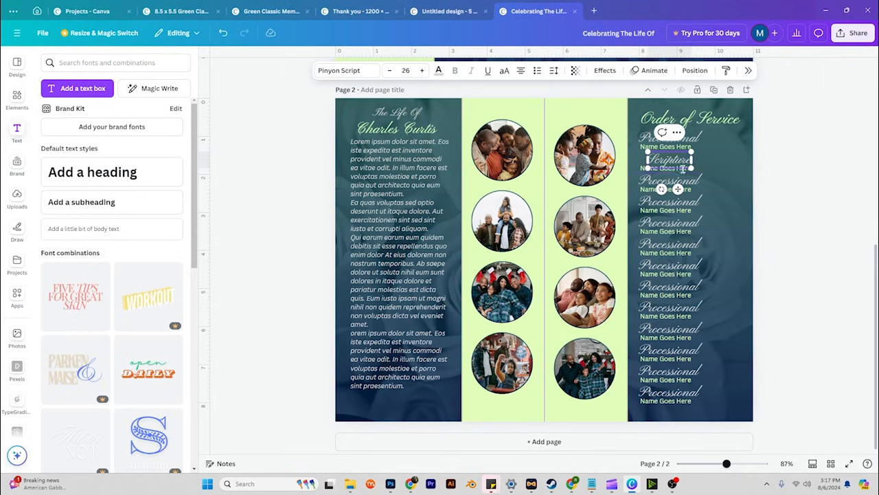
left_click(787, 166)
left_click(684, 162)
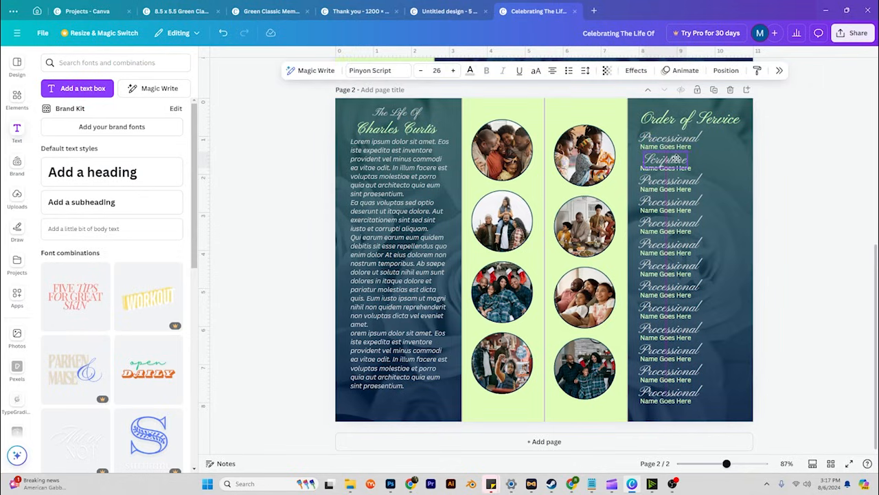
- Change the third title in the order of service to "Prayer" and the fourth to "Selection"
double_click(677, 181)
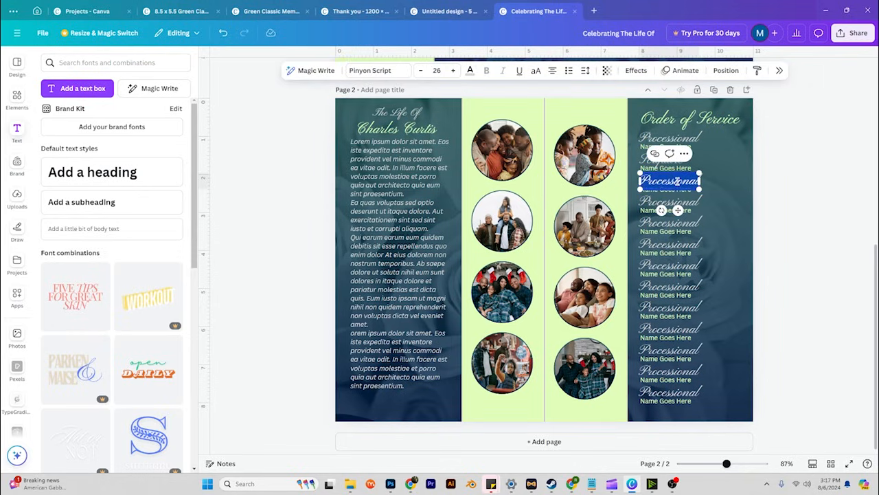
type("Prayer")
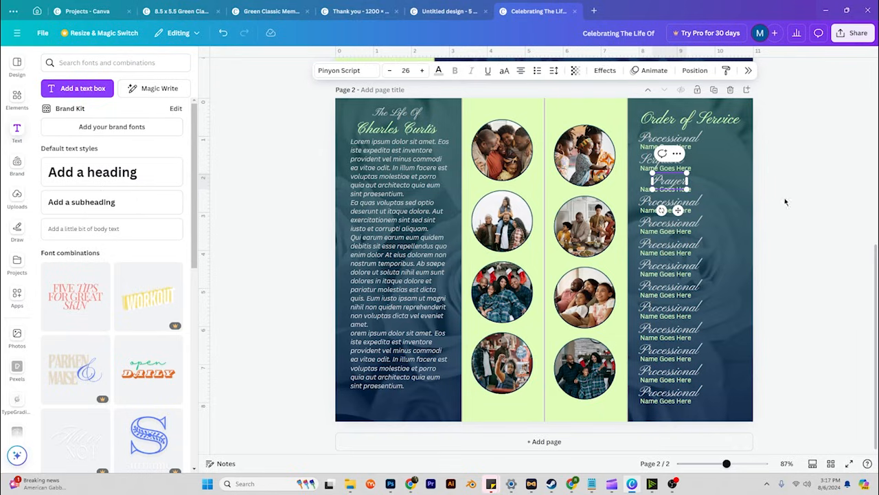
double_click(685, 200)
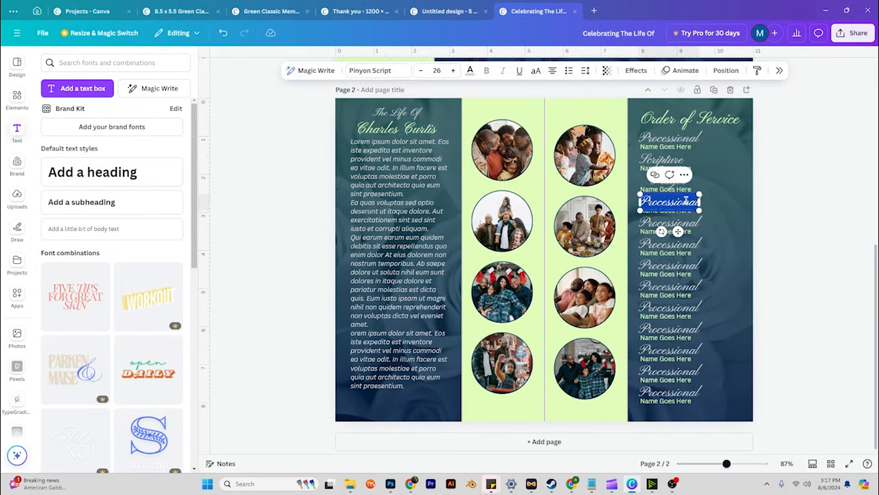
type("Selection")
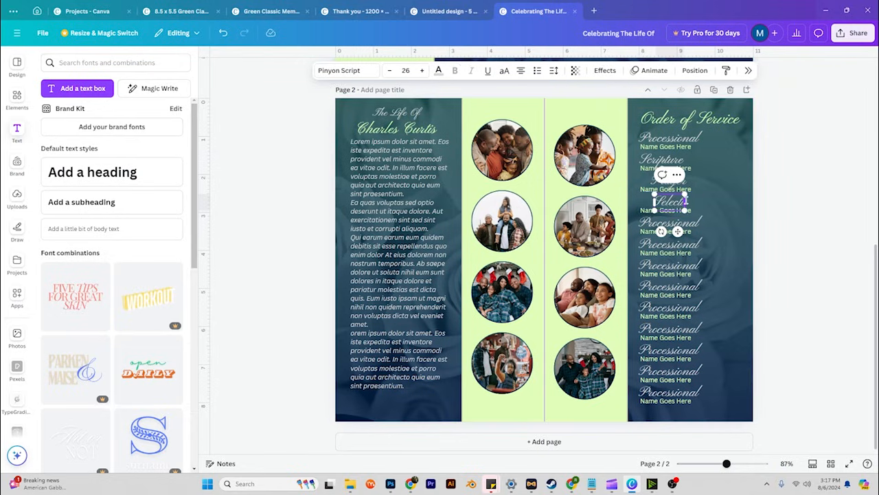
- Change the fifth title in the order of service to "Words of Comfort" and the sixth to "Remarks"
double_click(691, 223)
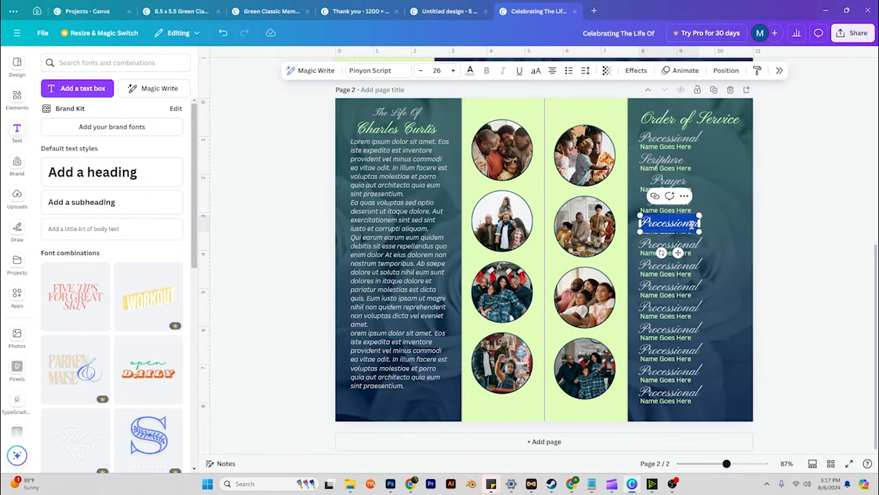
type("Words of Comfort")
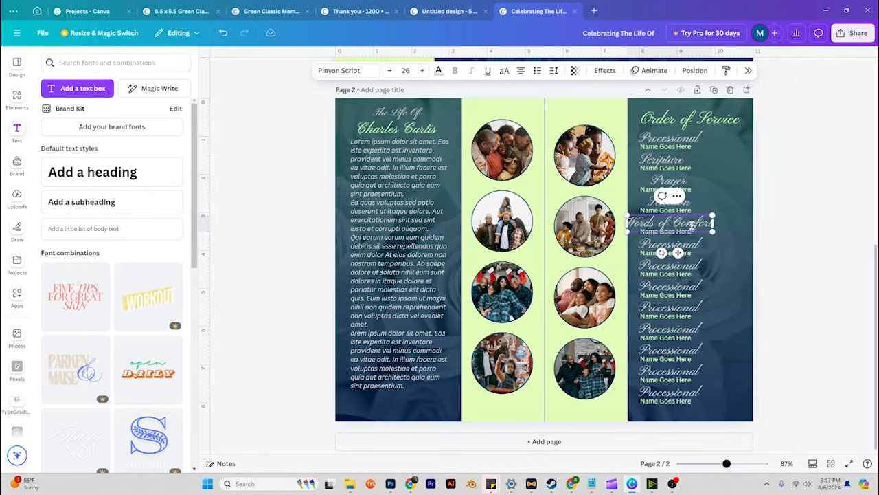
left_click(760, 262)
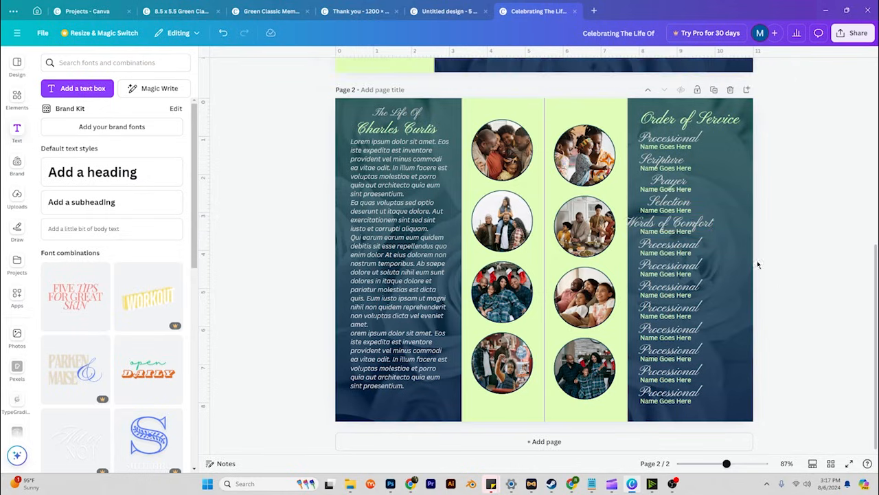
double_click(680, 246)
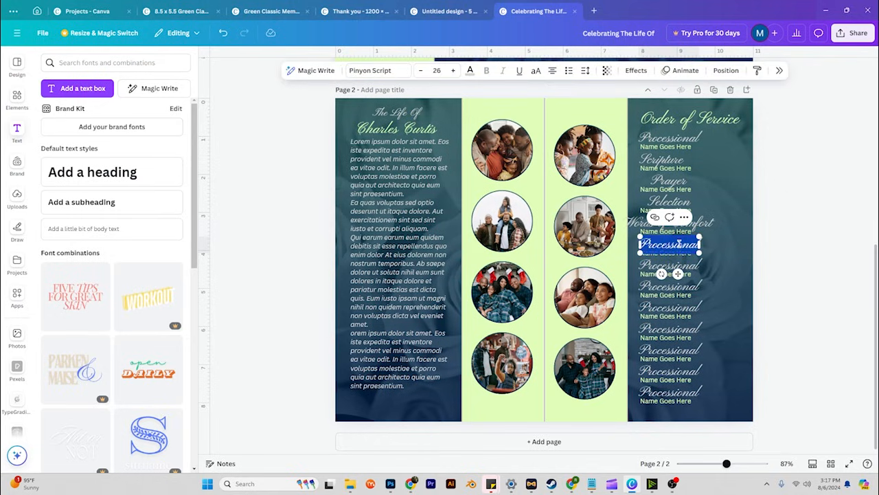
type("Remarks")
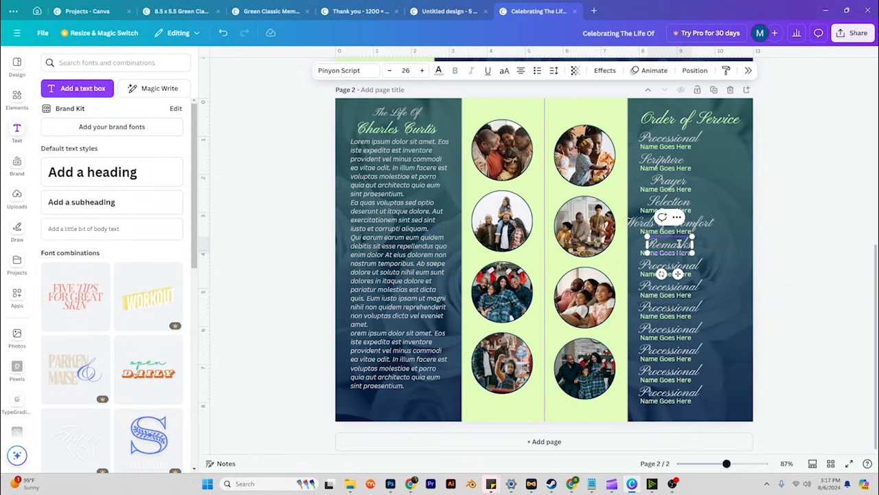
left_click(767, 254)
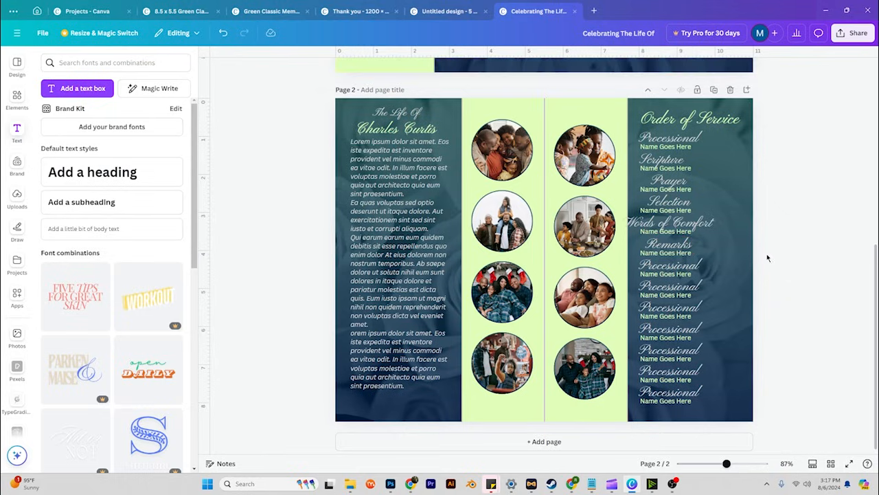
- Change the seventh title in the order of service to "Obituary Reading"
double_click(675, 267)
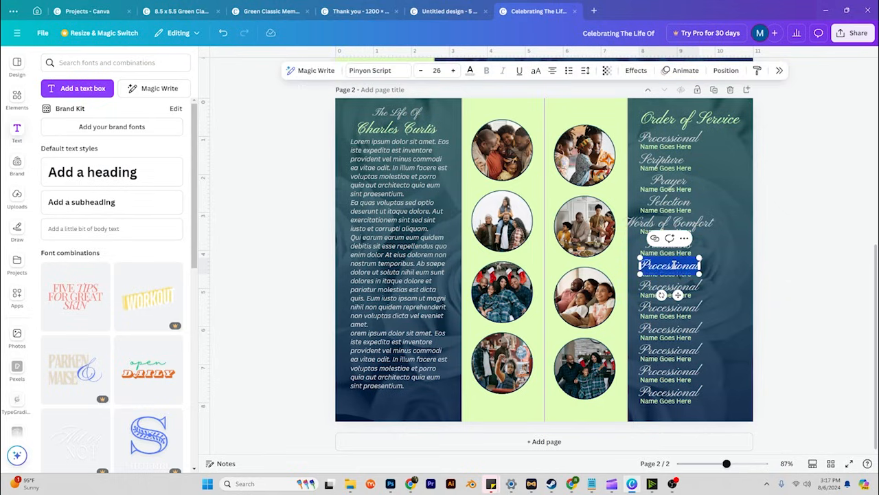
type("Obituar")
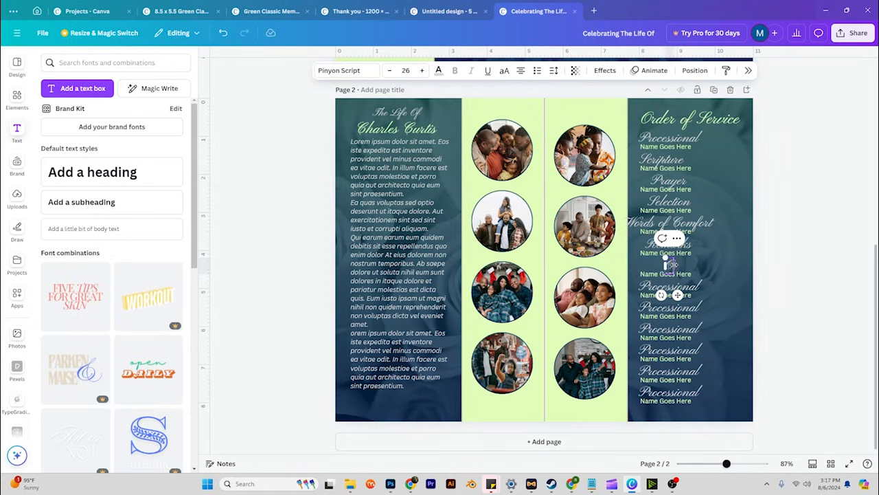
type("y Reading")
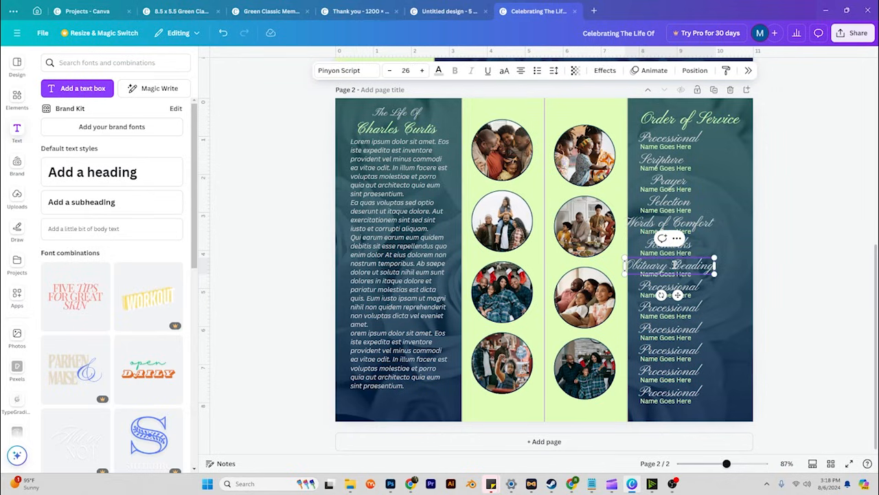
left_click(785, 294)
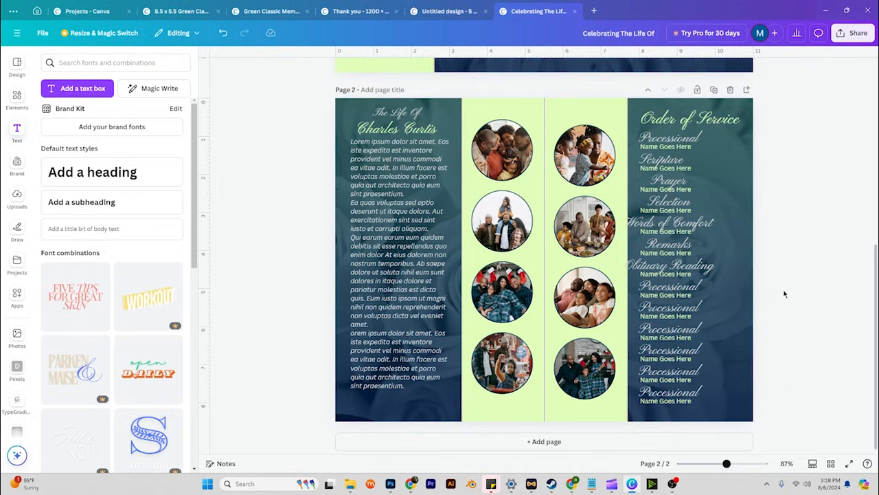
- Change the eighth title in the order of service to "Selection" and the ninth to "Eulogy"
left_click(685, 293)
left_click(690, 289)
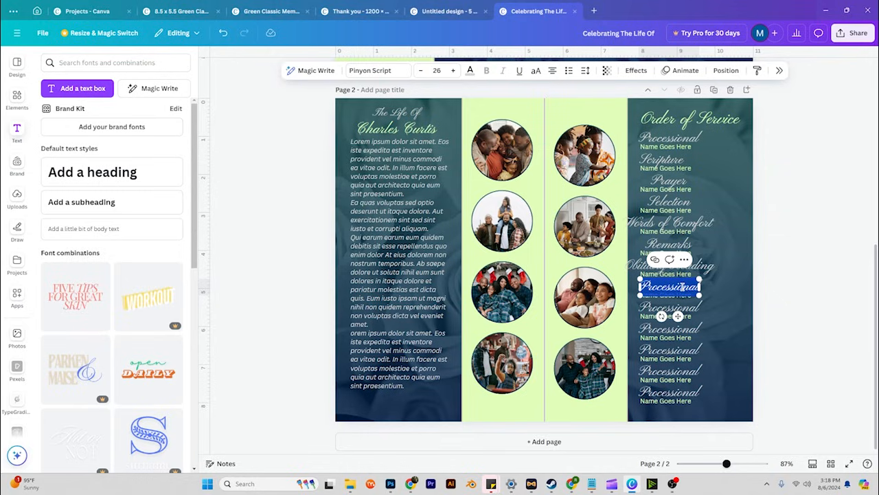
type("Selection")
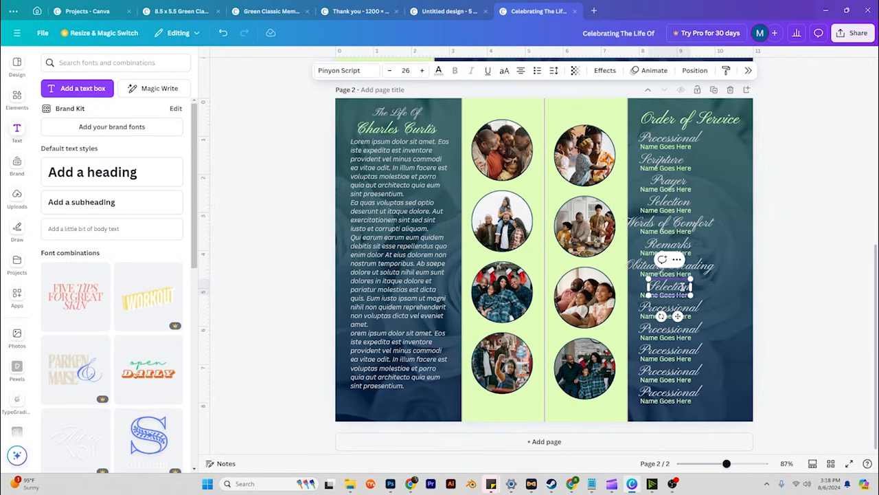
left_click(685, 308)
left_click(682, 309)
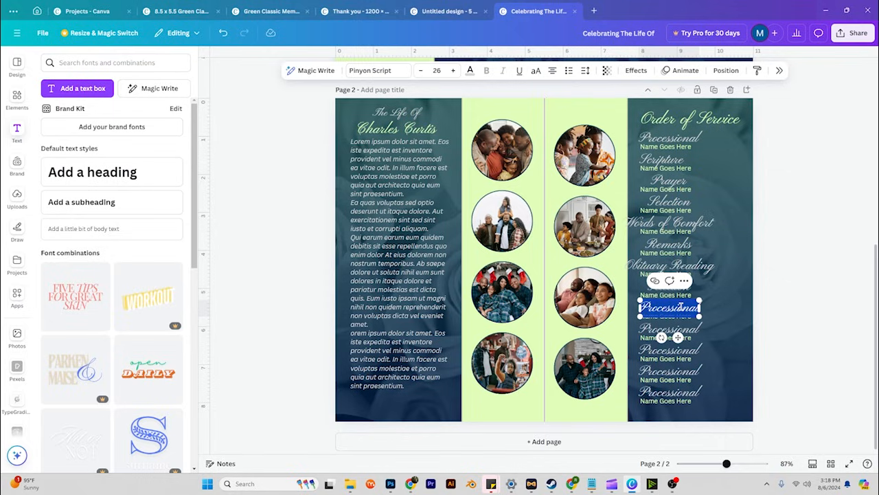
type("Eulogy")
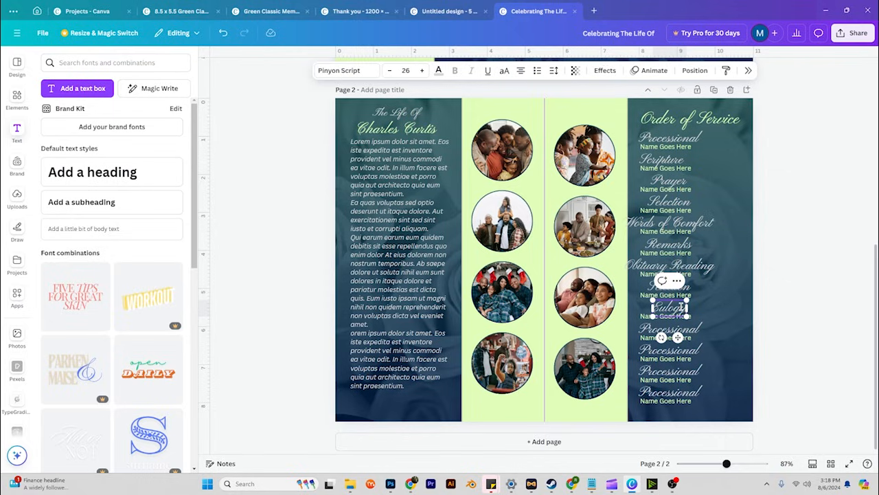
- Delete the last two "Processional" and "Name Goes Here" pairs from the order of service
left_click_drag(728, 371, 656, 404)
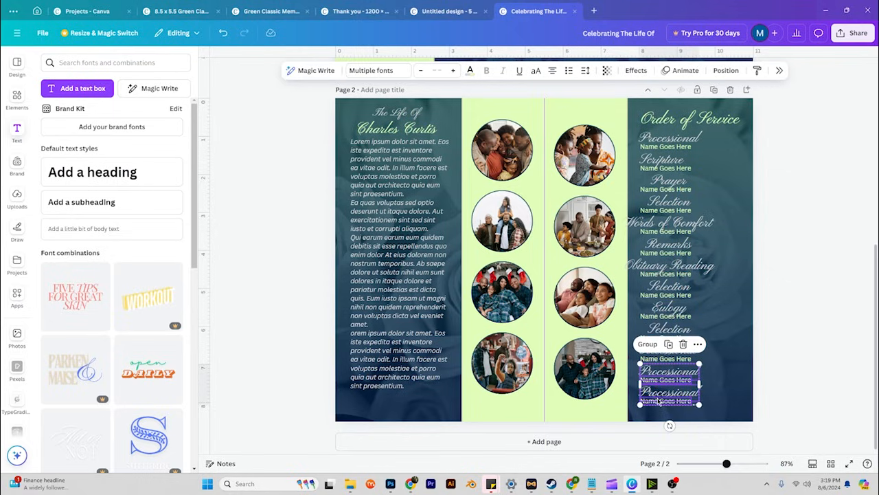
key("Delete")
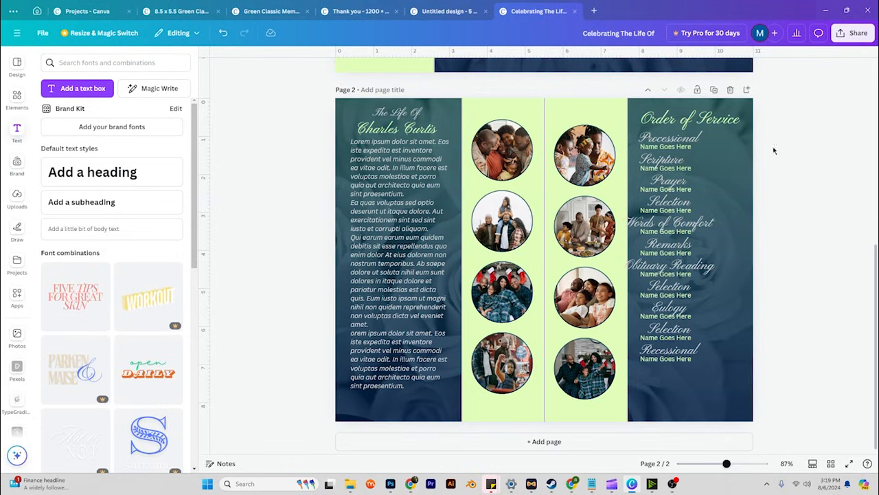
- Left-align all the order-of-service titles and name lines, and shift them right, inside the dark column
left_click_drag(720, 139, 665, 353)
right_click(672, 332)
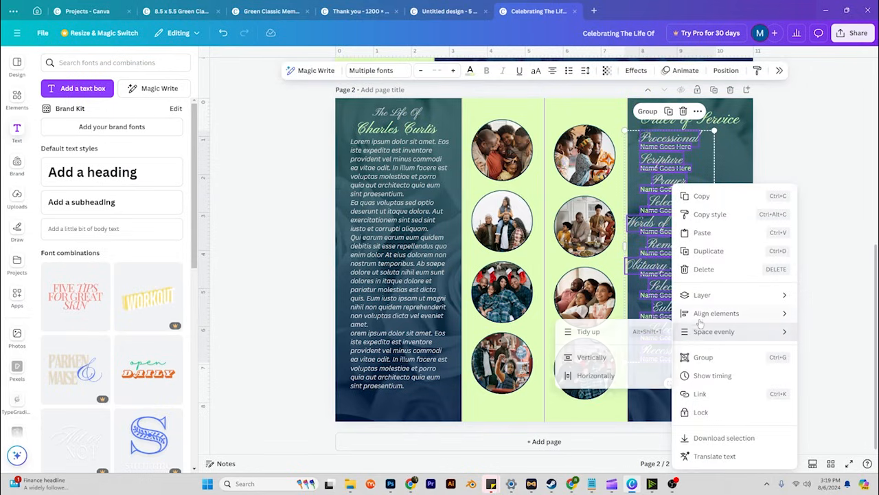
mouse_move(701, 321)
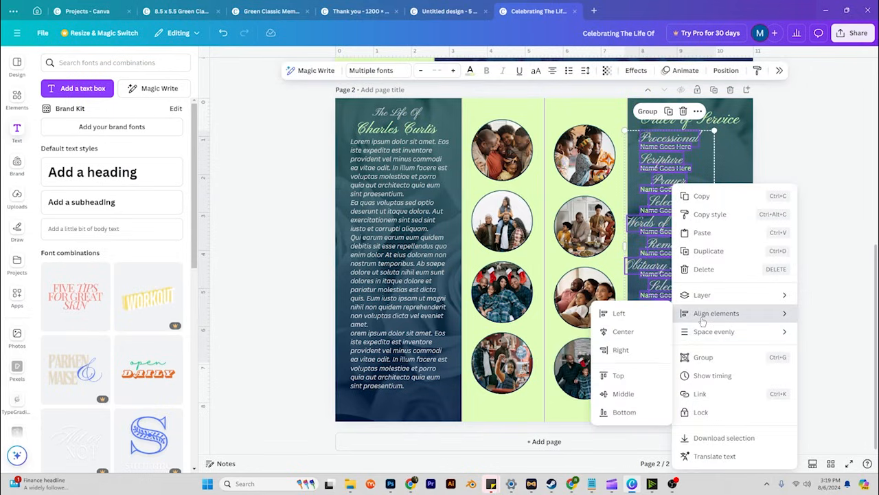
left_click(620, 313)
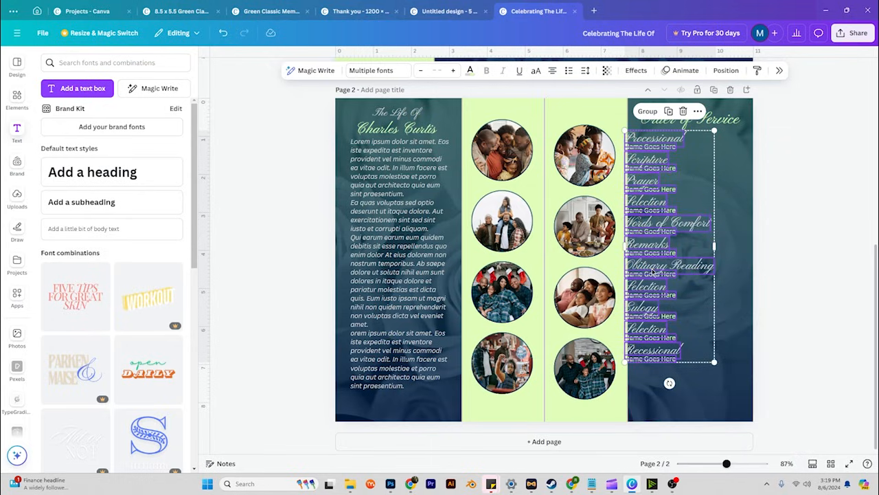
left_click_drag(654, 271, 663, 267)
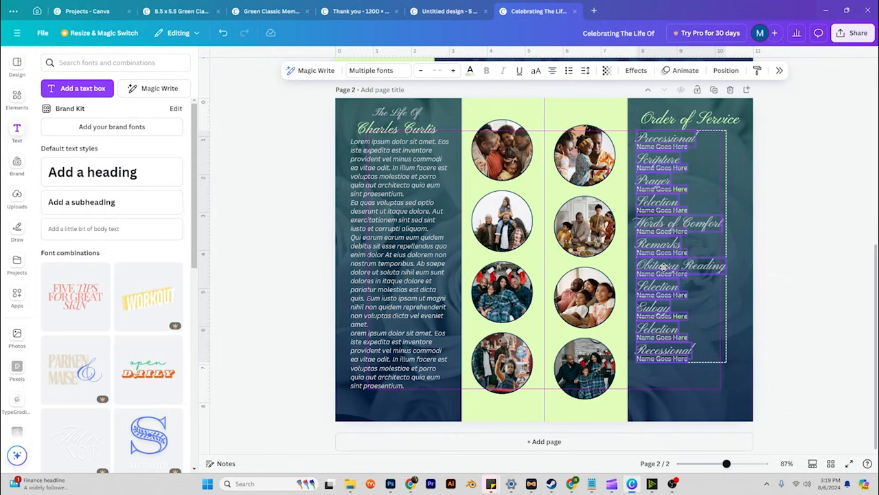
left_click(826, 235)
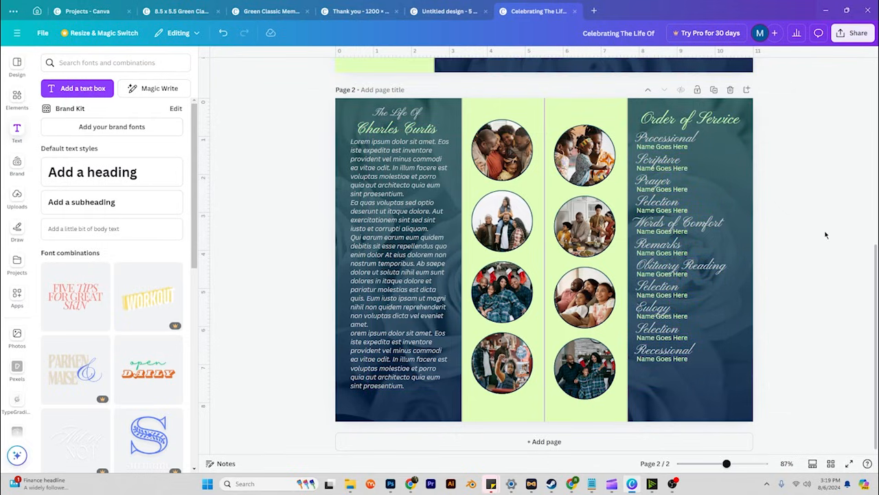
- Spread the "Obituary Reading" through "Recessional" title and name pairs down toward the bottom of the column with wider gaps
left_click(667, 354)
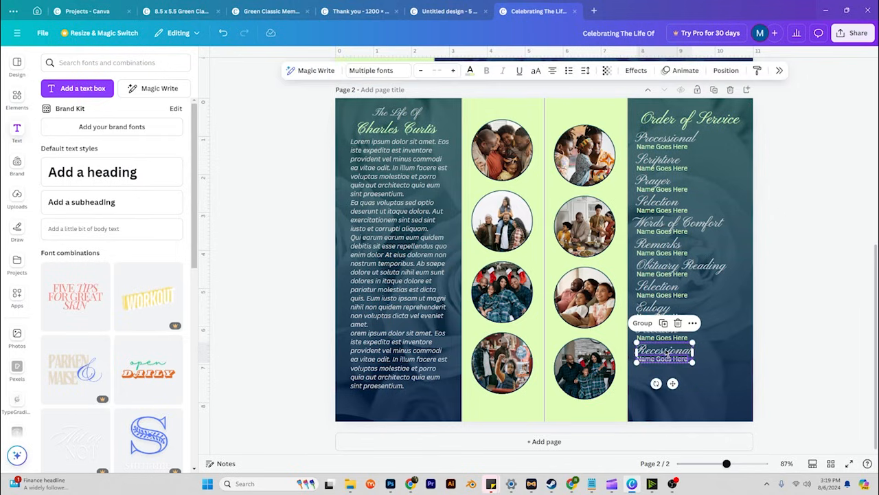
left_click_drag(666, 353, 663, 390)
left_click_drag(714, 345, 663, 363)
left_click_drag(714, 323, 656, 307)
left_click_drag(654, 309, 654, 330)
left_click_drag(714, 302, 658, 303)
left_click_drag(660, 267, 660, 274)
left_click_drag(714, 377, 659, 361)
left_click_drag(659, 361, 659, 366)
left_click_drag(656, 330, 656, 338)
left_click_drag(656, 305, 656, 315)
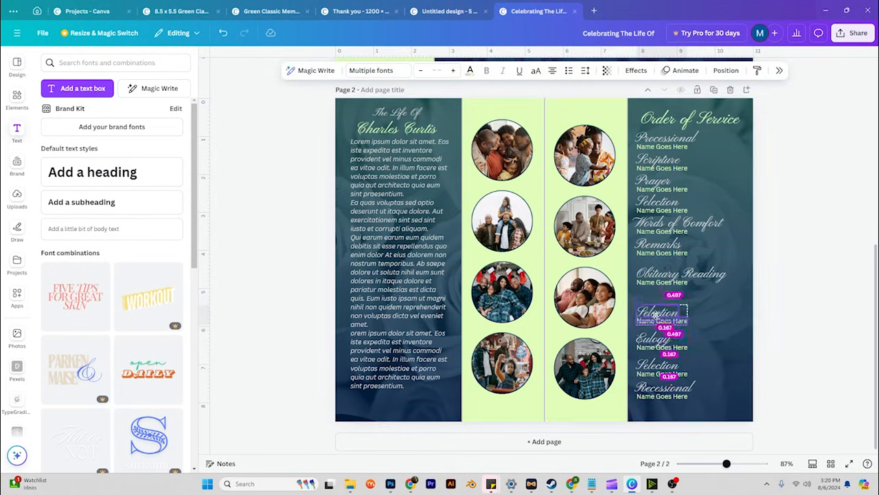
- Move the "Obituary Reading", "Remarks", "Words of Comfort" and upper "Selection" pairs down to match the wider spacing
left_click_drag(732, 264, 659, 282)
left_click_drag(659, 276, 660, 288)
left_click_drag(717, 237, 660, 251)
left_click_drag(660, 246, 660, 261)
left_click_drag(721, 248, 665, 226)
left_click_drag(665, 224, 665, 234)
left_click_drag(714, 195, 665, 213)
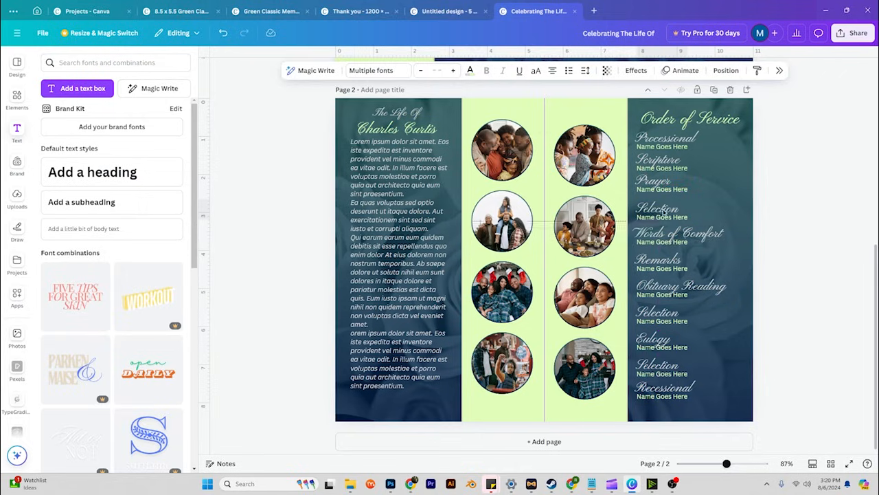
- Lower the whole list of pairs slightly and space "Processional", "Scripture" and "Prayer" evenly beneath the Order of Service heading
left_click_drag(714, 170, 660, 187)
left_click_drag(658, 184, 658, 186)
left_click_drag(735, 176, 659, 397)
left_click_drag(659, 288, 659, 299)
left_click_drag(714, 156, 661, 170)
left_click_drag(662, 141, 663, 143)
left_click(736, 158)
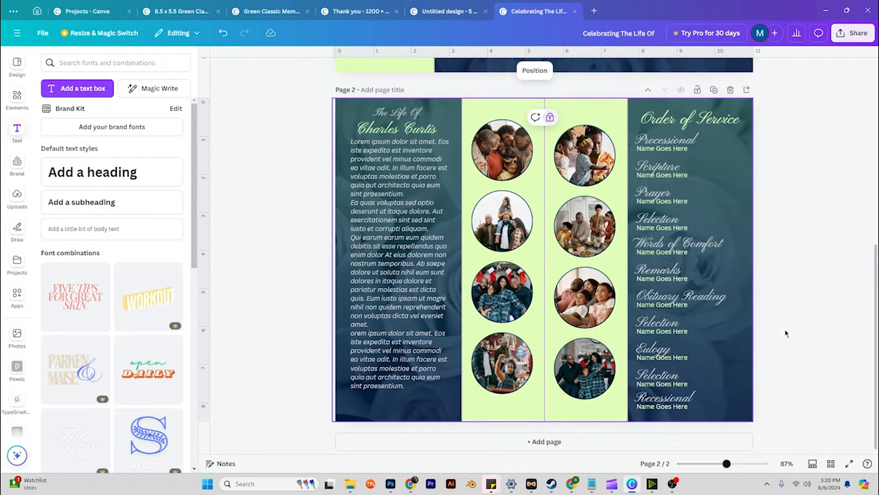
- Set the line spacing of the life story text to 1.54
left_click(405, 352)
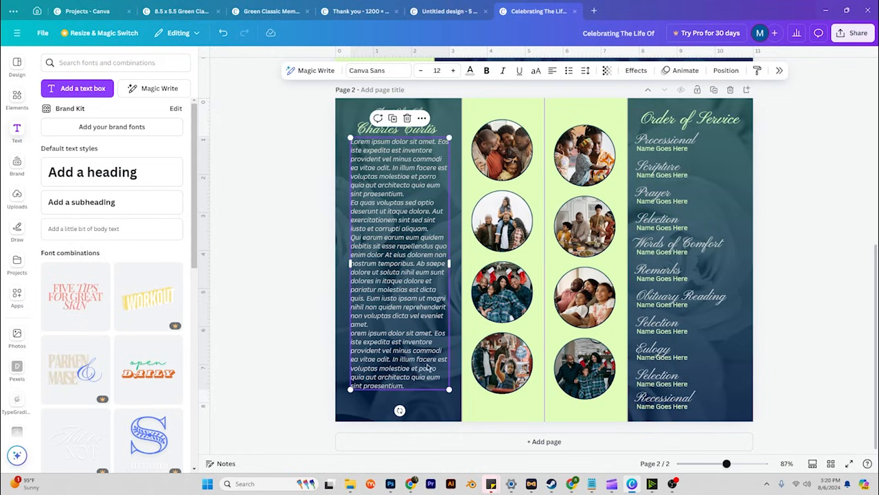
left_click(586, 70)
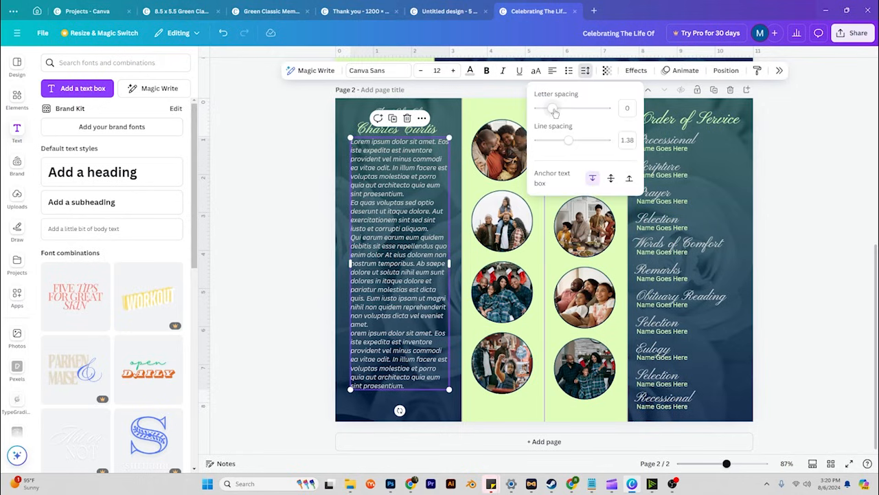
left_click_drag(567, 139, 574, 141)
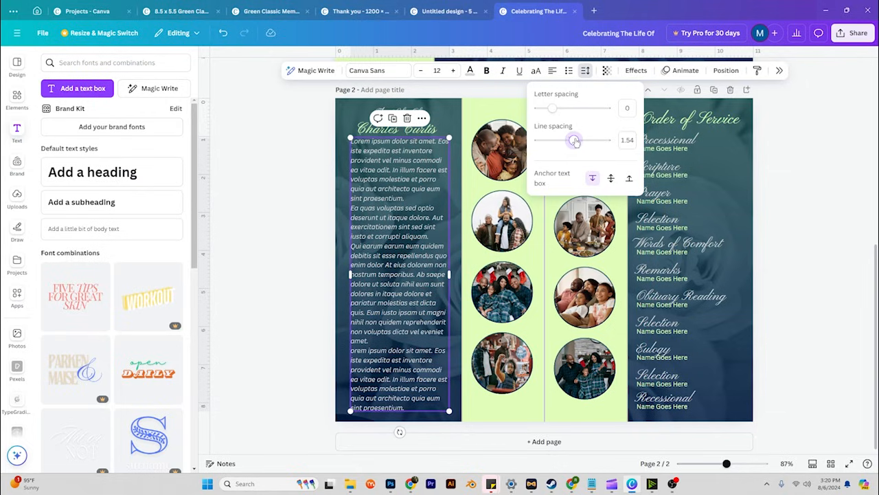
left_click(764, 166)
left_click(789, 172)
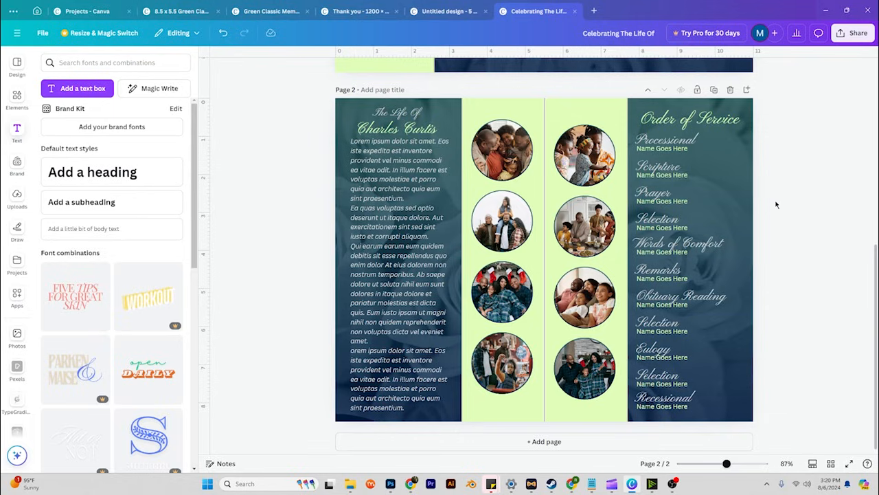
- Align the two bottom-row circular photos with each other using Middle alignment
left_click(584, 367)
left_click(502, 358, "shift")
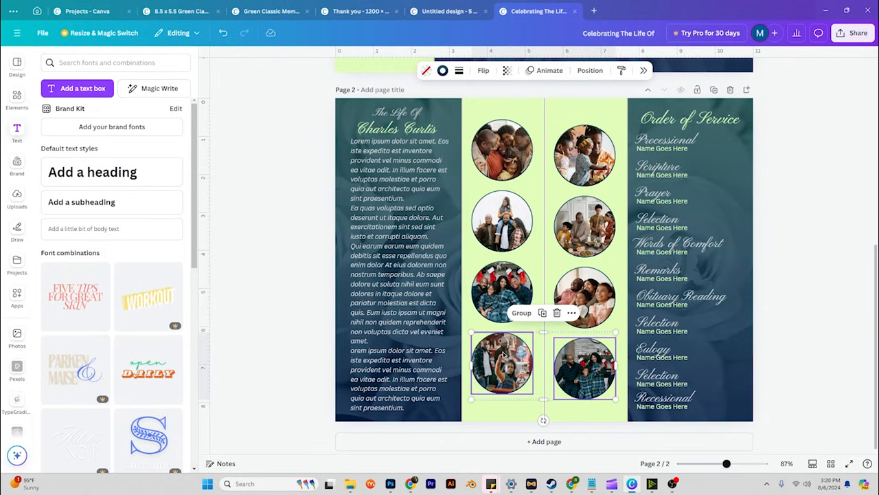
right_click(503, 354)
mouse_move(609, 349)
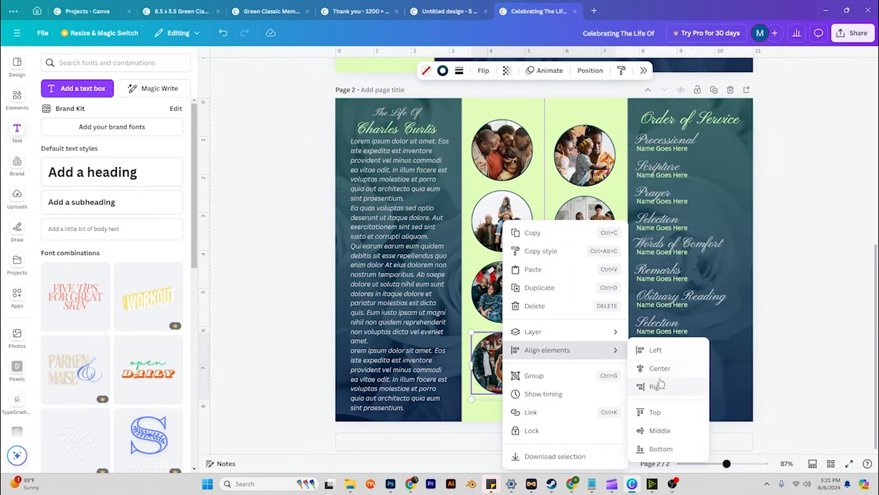
left_click(659, 430)
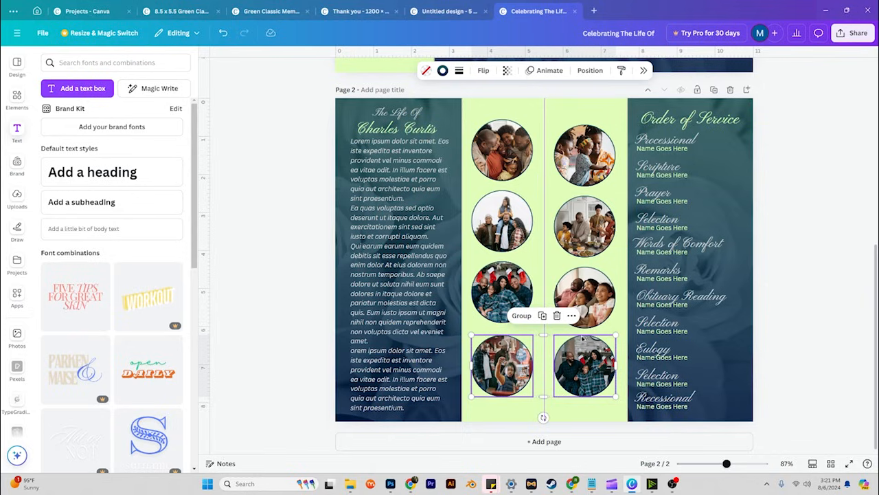
- Try Center alignment on the two third-row circular photos and undo it
right_click(506, 288)
mouse_move(586, 349)
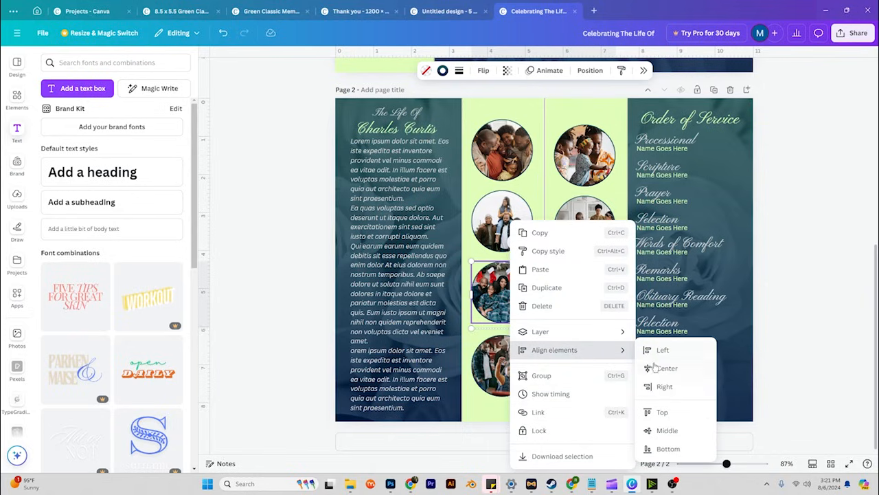
left_click(655, 368)
key("ctrl+z")
- Align the two third-row circular photos with each other using Middle alignment
right_click(573, 310)
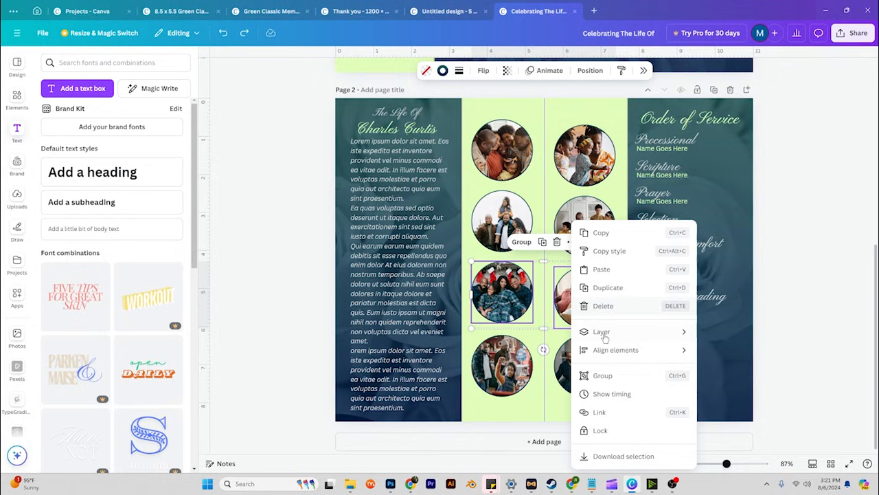
mouse_move(652, 349)
left_click(721, 411)
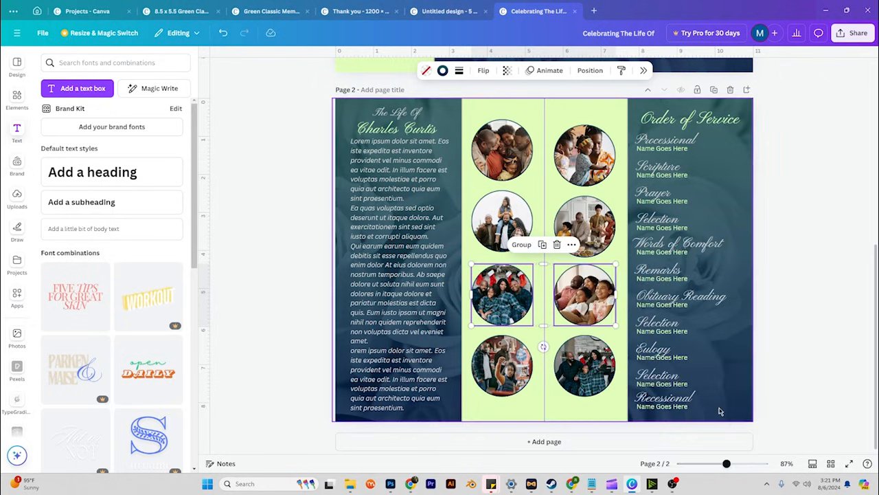
- Align the two second-row circular photos with each other using Middle alignment
left_click(584, 220)
left_click(529, 224, "shift")
right_click(597, 235)
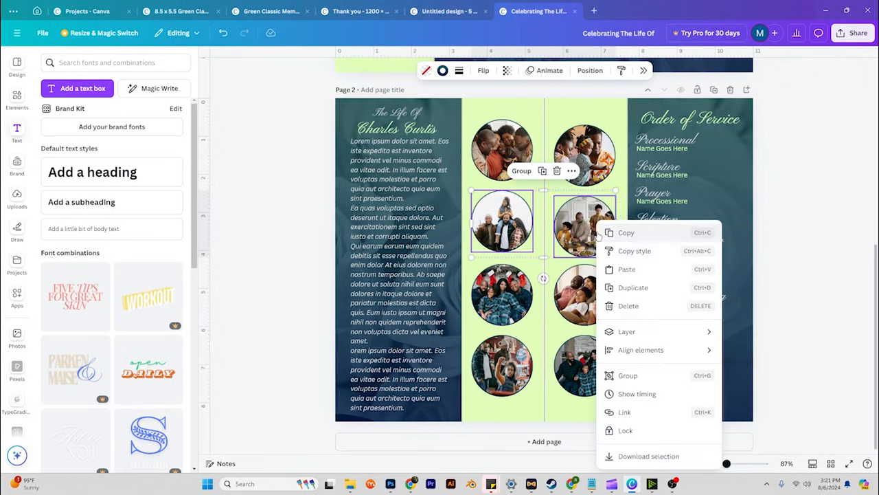
mouse_move(707, 350)
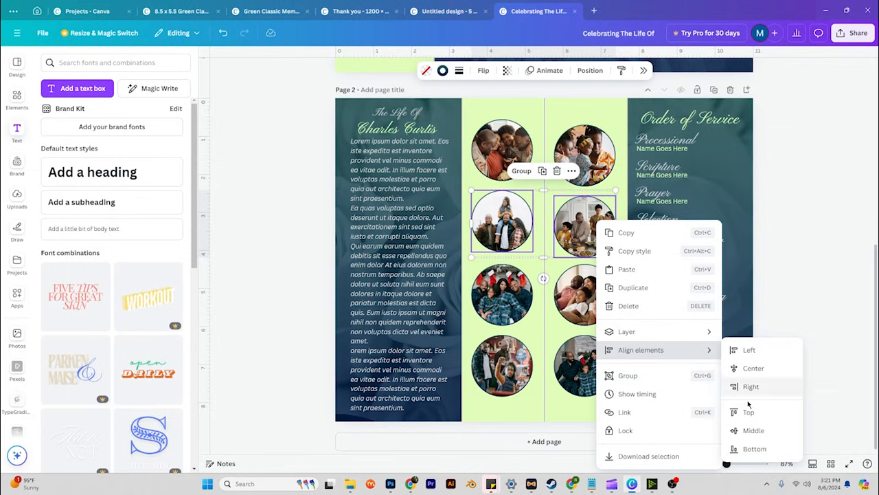
left_click(750, 430)
- Align the two top-row circular photos with each other using Middle alignment
left_click(584, 154)
left_click(506, 151, "shift")
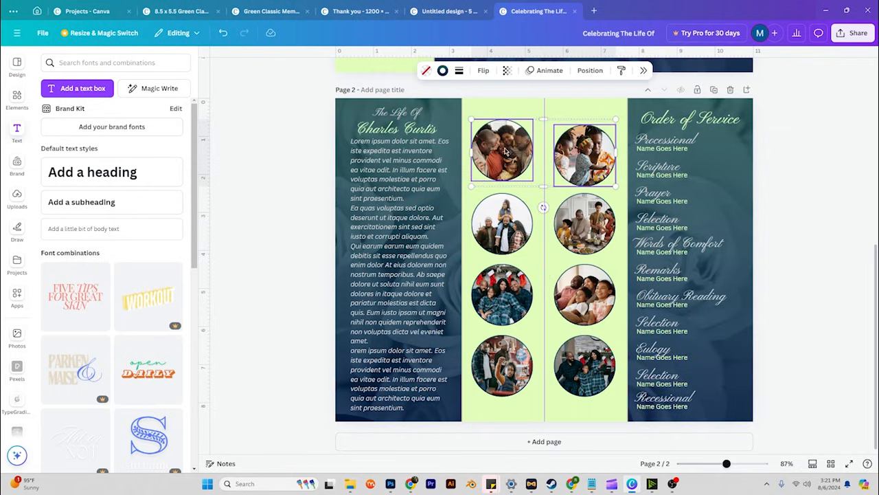
right_click(506, 151)
mouse_move(583, 275)
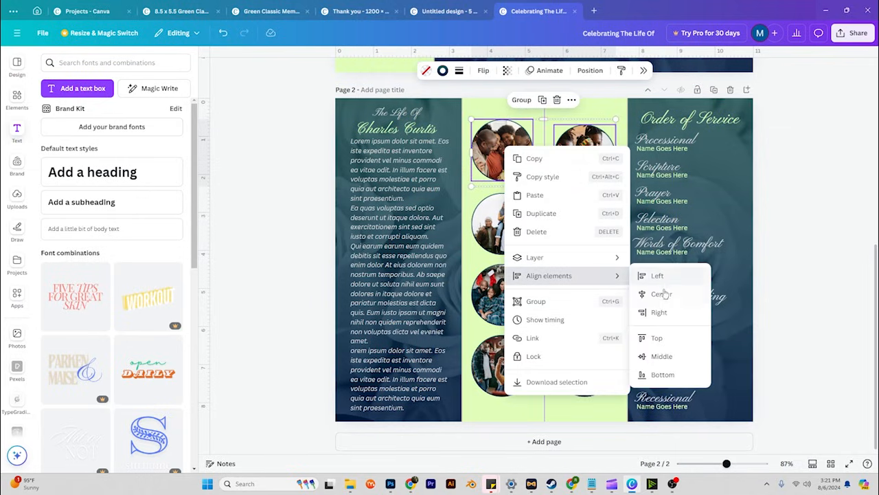
left_click(661, 294)
left_click(799, 284)
scroll(797, 286, "up", 5)
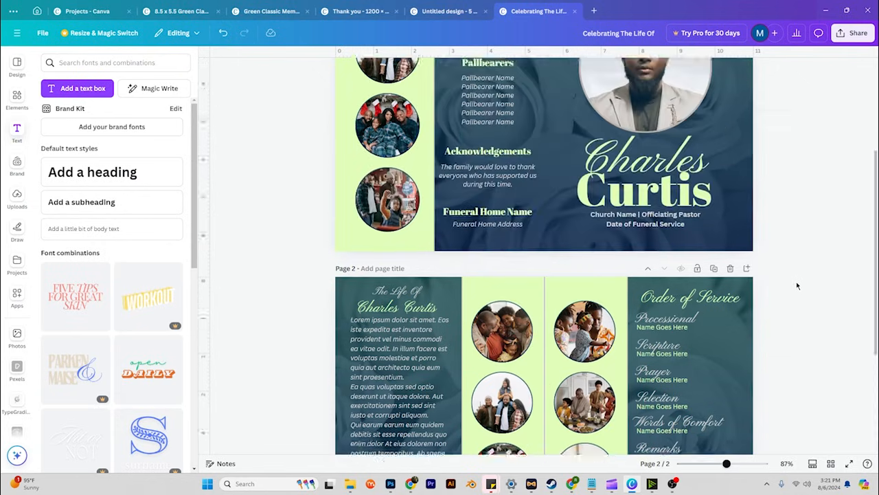
scroll(797, 286, "up", 3)
scroll(797, 286, "down", 5)
scroll(796, 287, "up", 3)
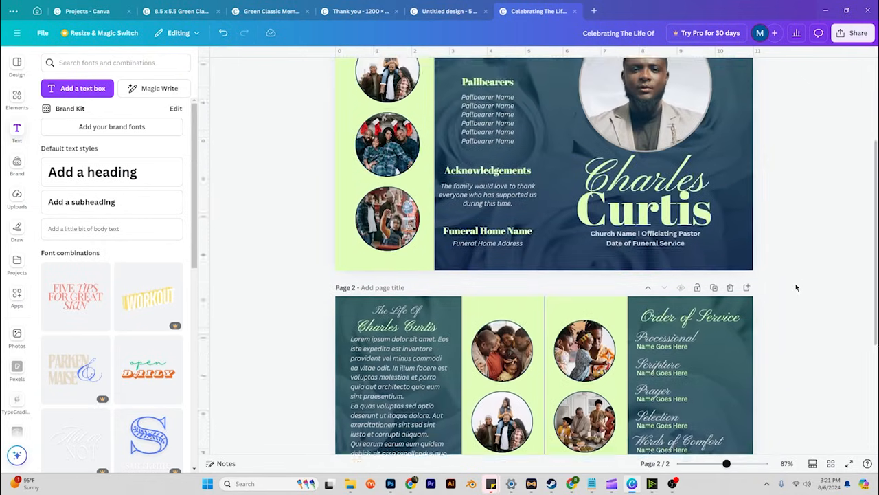
- Title page 1 "Cover" and page 2 "Inside", and save the design
scroll(797, 286, "up", 3)
scroll(797, 284, "down", 6)
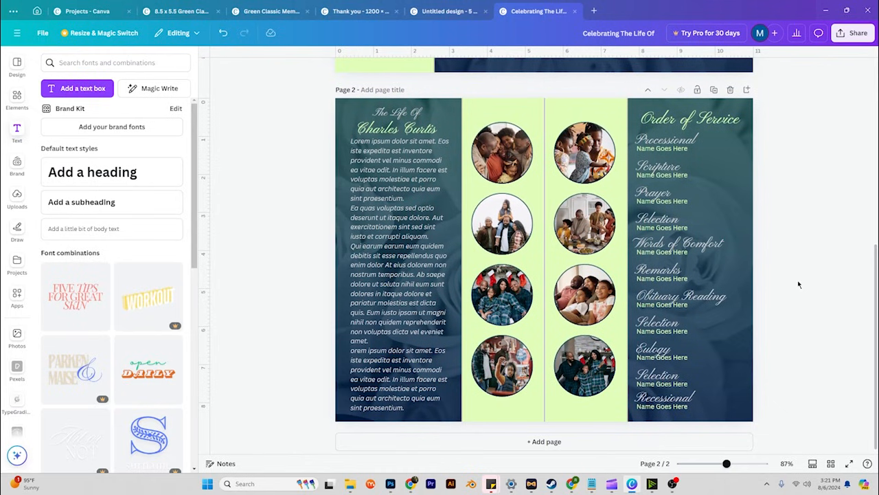
scroll(412, 219, "up", 2)
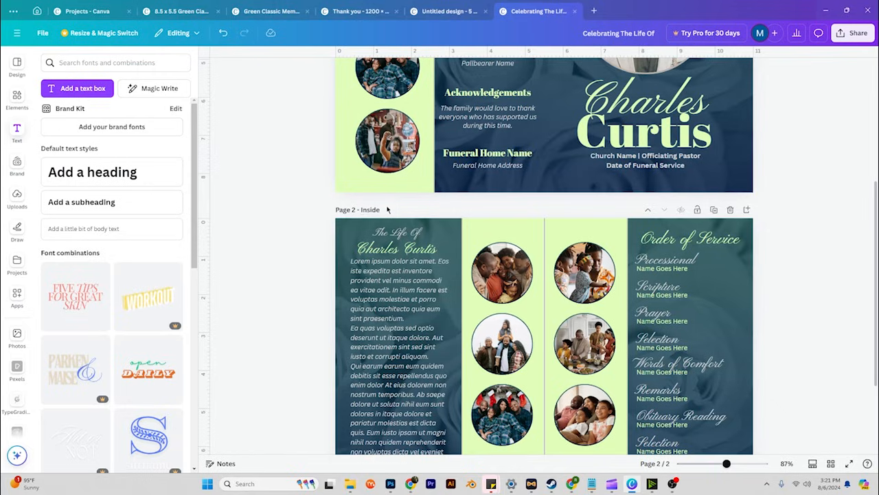
left_click(43, 32)
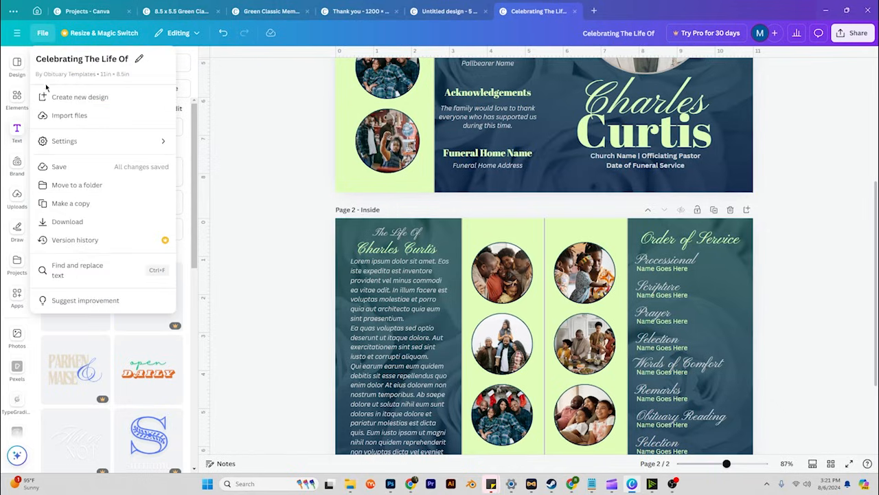
left_click(59, 168)
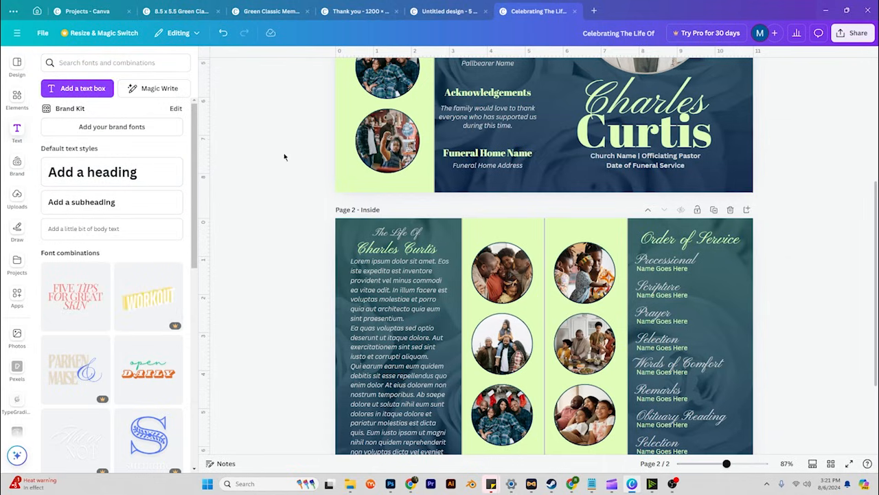
- Open the design's download settings and set the file type to PDF Print
scroll(845, 128, "up", 3)
scroll(824, 129, "down", 1)
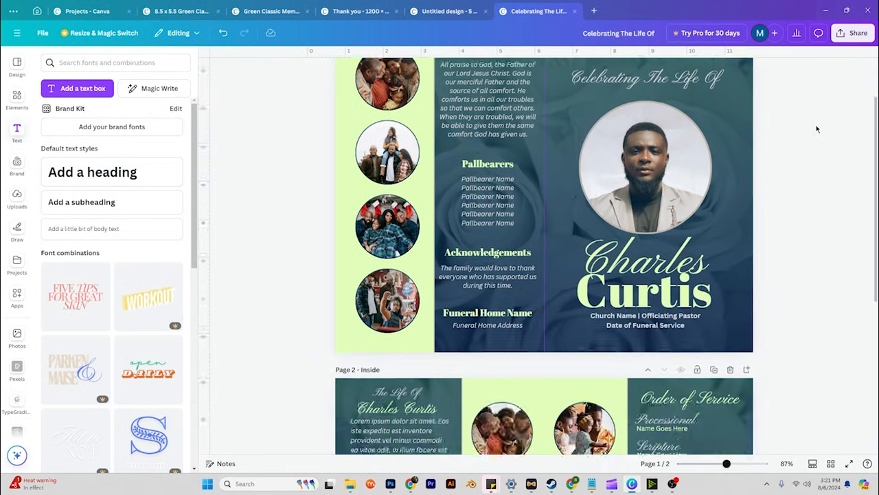
scroll(815, 130, "down", 3)
scroll(815, 130, "up", 4)
left_click(852, 33)
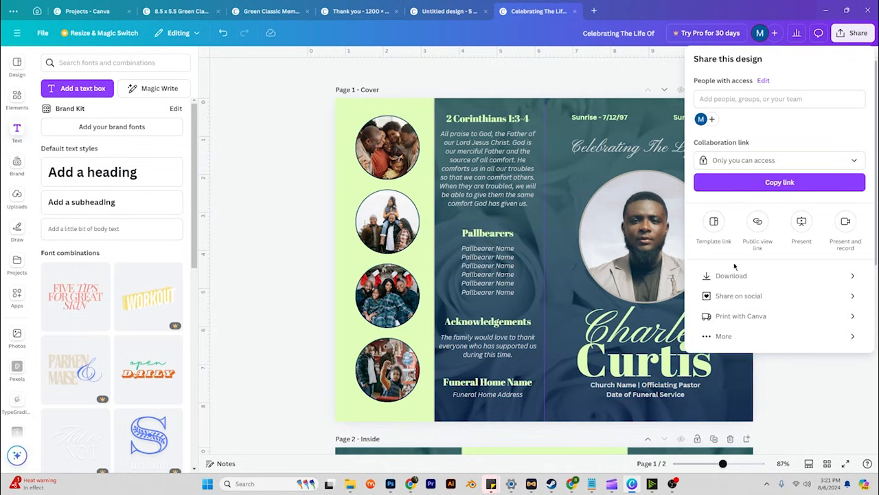
left_click(762, 278)
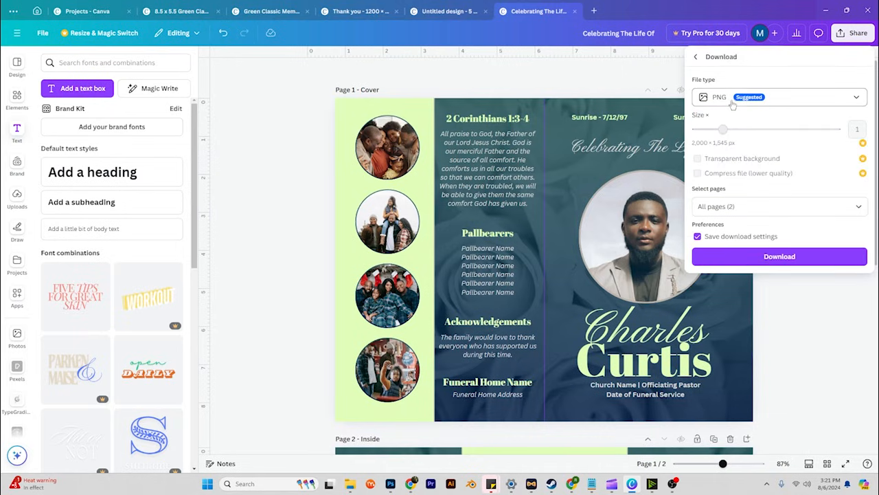
left_click(730, 97)
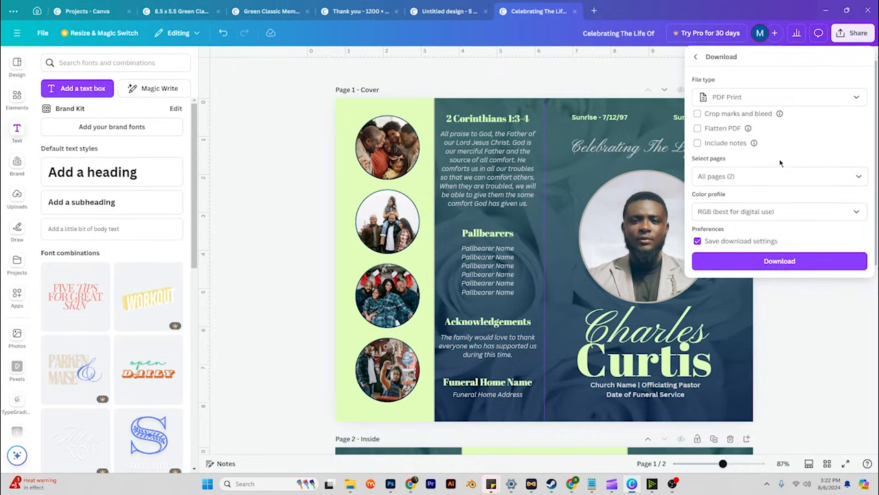
- Review the RGB and CMYK color profile options for the PDF, keeping RGB (best for digital use)
left_click(764, 212)
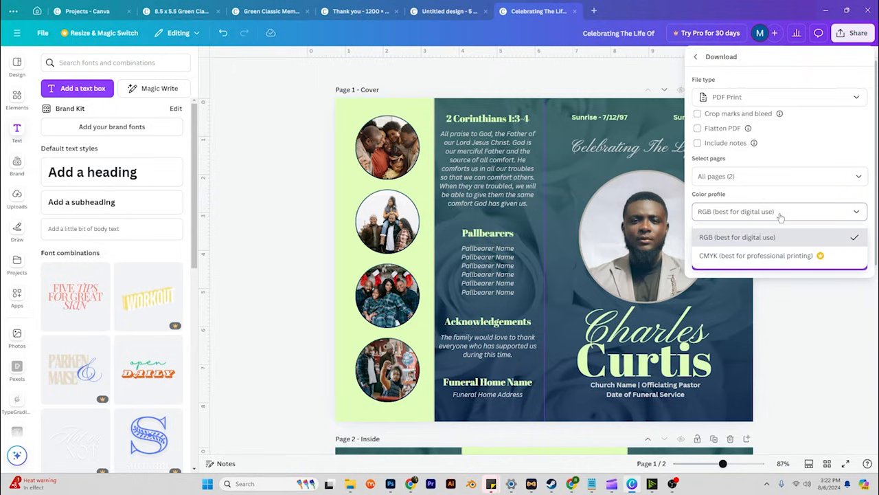
left_click(781, 213)
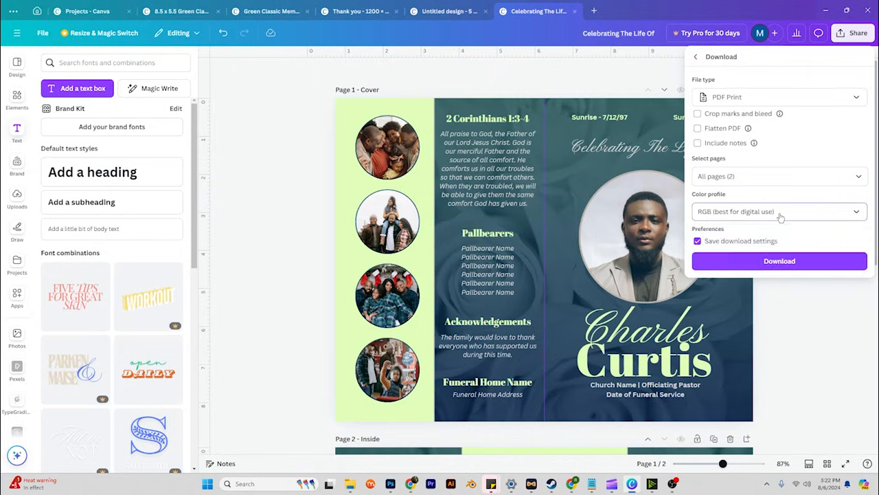
left_click(779, 212)
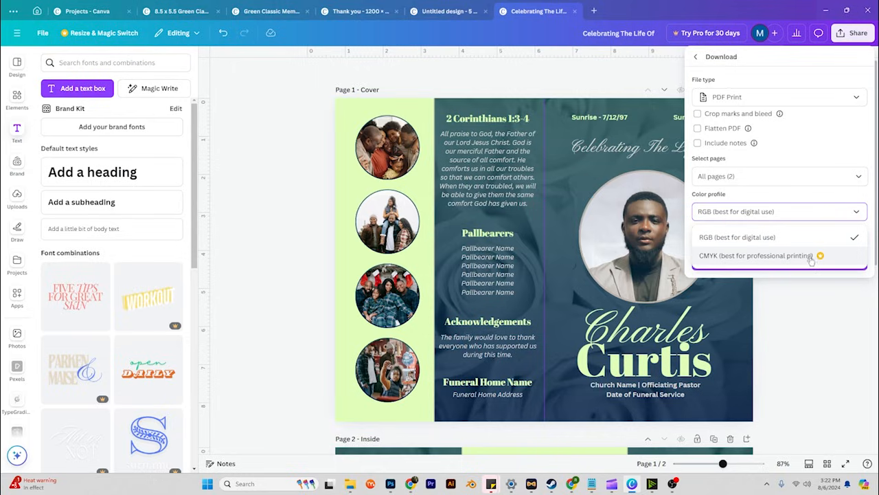
left_click(789, 211)
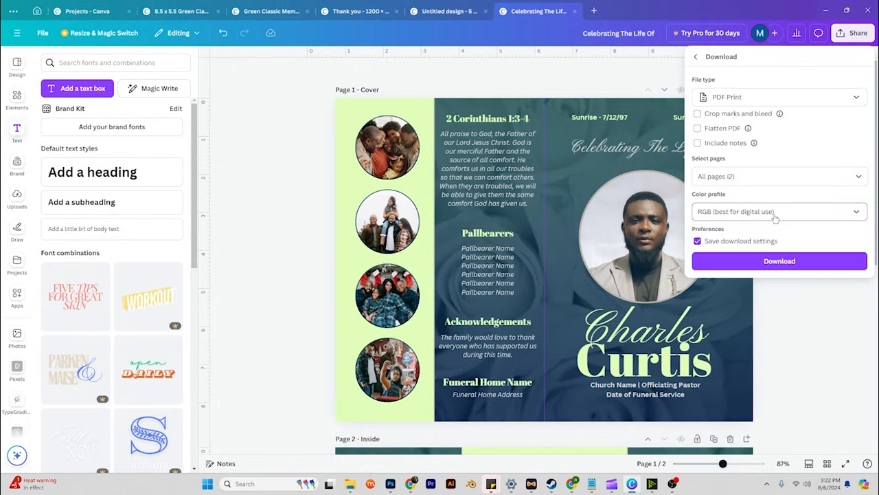
left_click(773, 215)
left_click(791, 217)
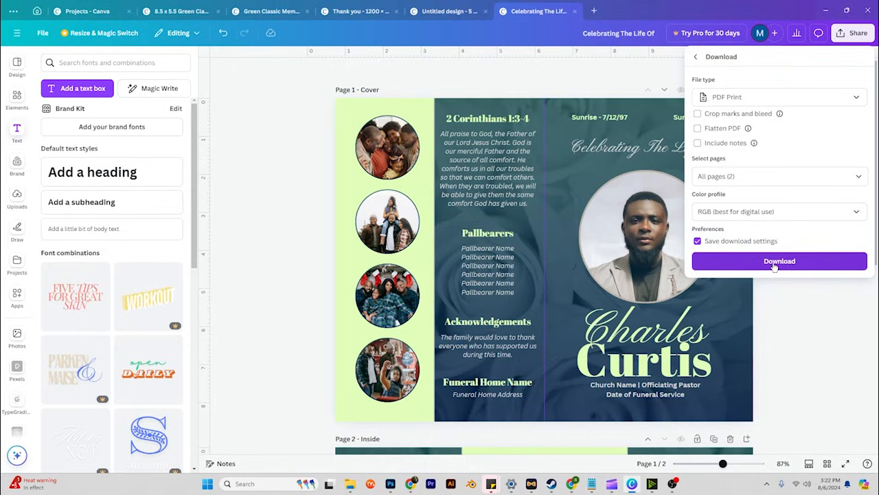
- Check which pages are included in the PDF download, keeping all pages selected
left_click(730, 177)
left_click(731, 176)
left_click(858, 176)
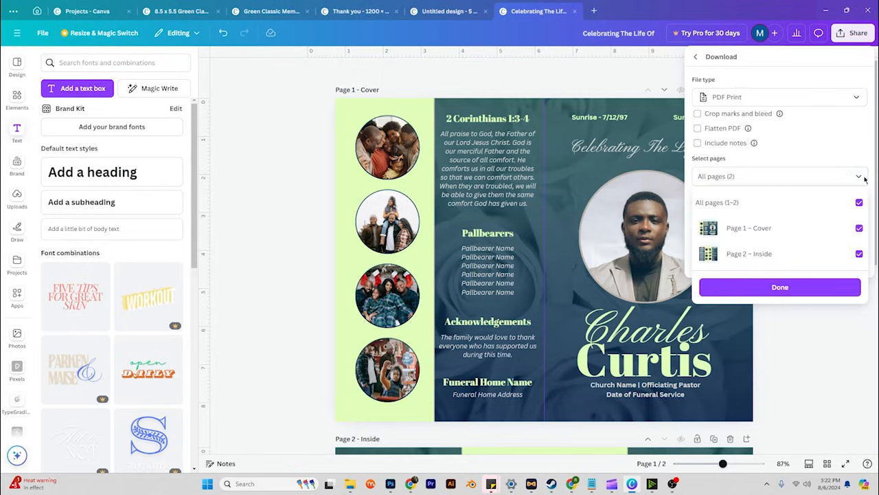
left_click(863, 177)
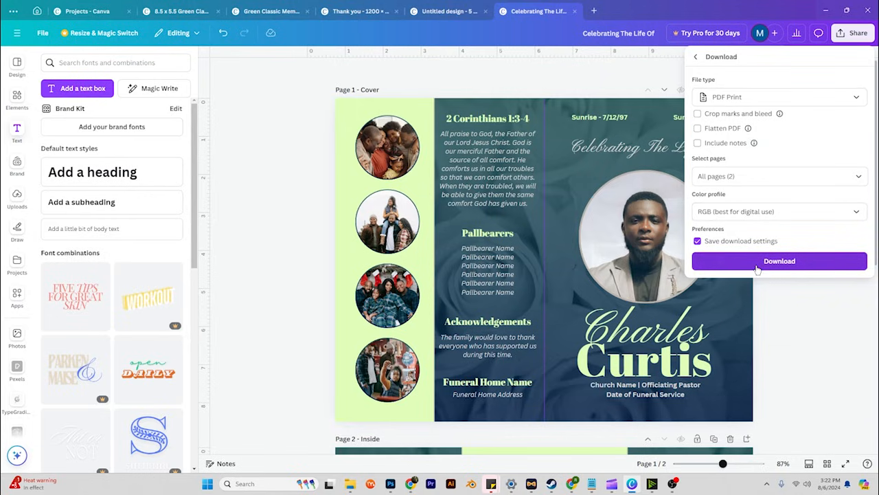
- Download the PDF and save it in the Obituary Templates folder as Celebrating The Life Of
left_click(769, 264)
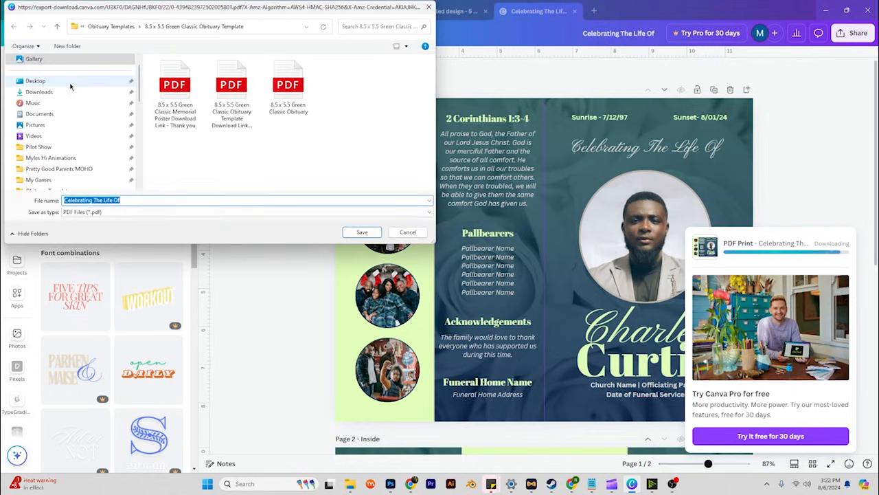
left_click(54, 85)
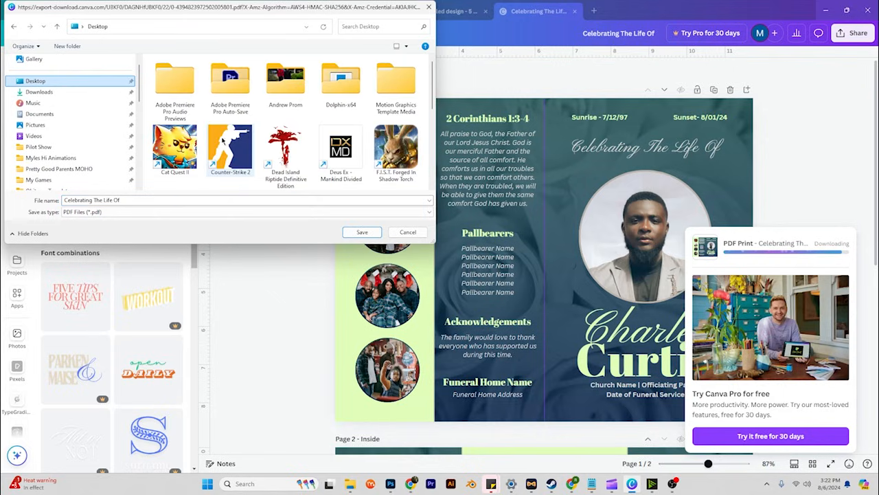
scroll(66, 154, "down", 2)
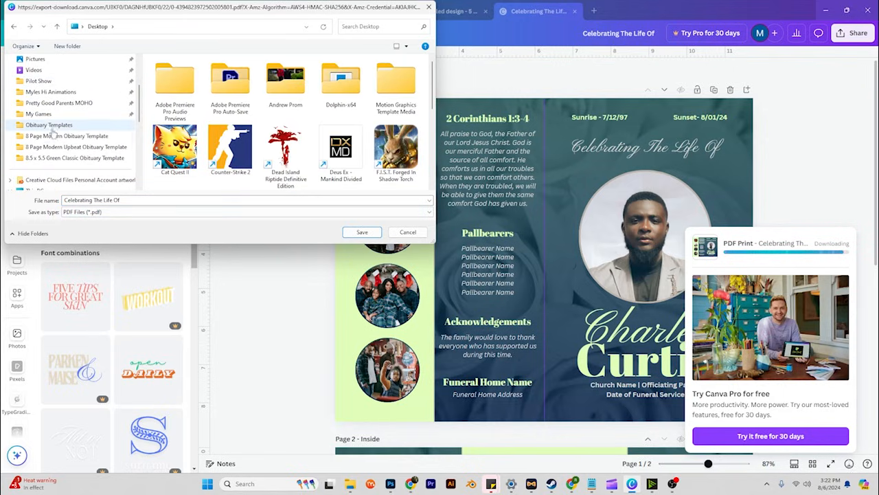
left_click(51, 125)
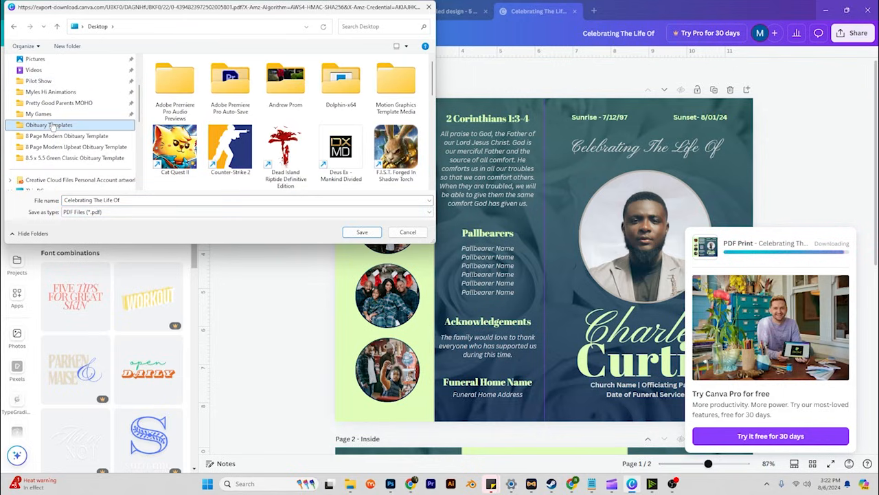
left_click(360, 232)
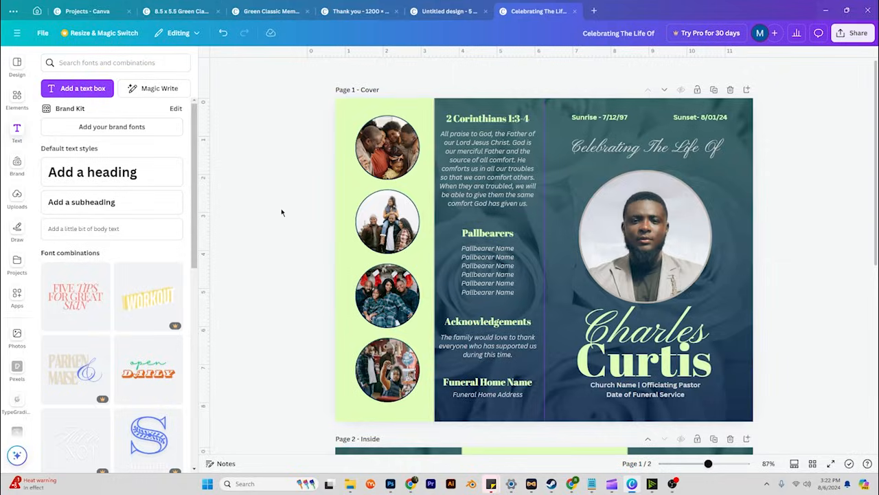
- Switch to File Explorer and open the Celebrating The Life Of PDF from the Obituary Templates folder
left_click(825, 10)
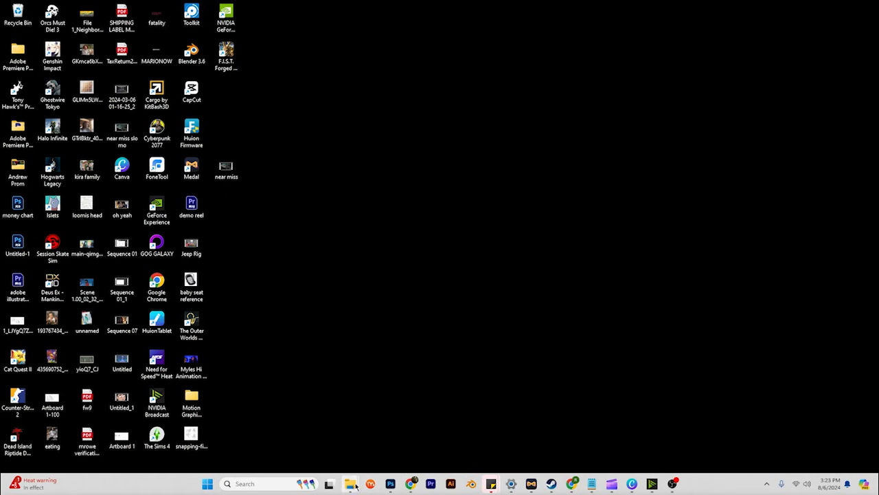
mouse_move(351, 486)
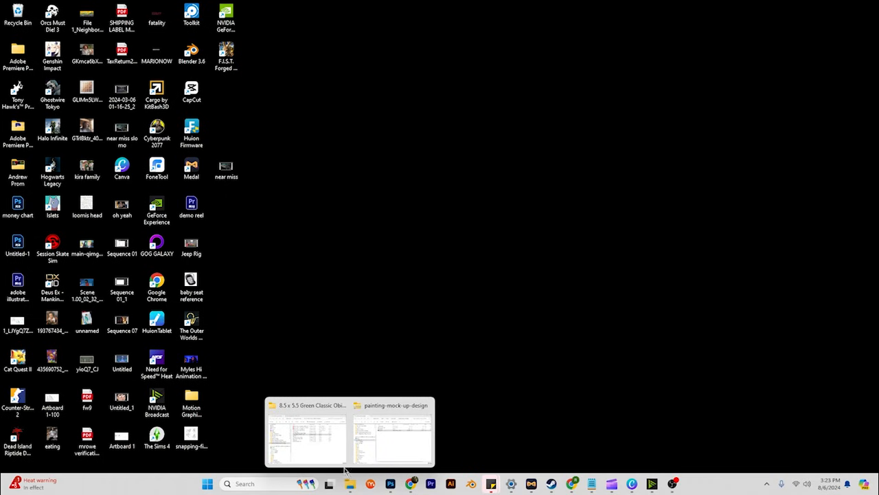
left_click(328, 446)
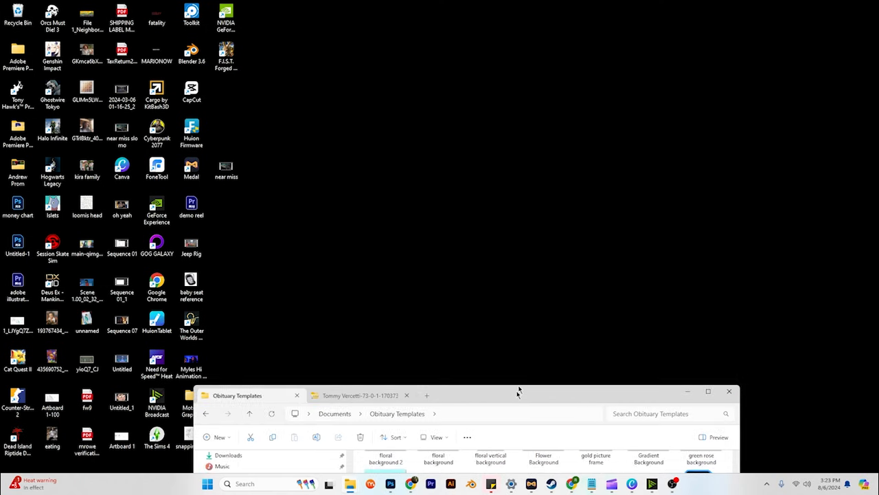
scroll(598, 376, "up", 3)
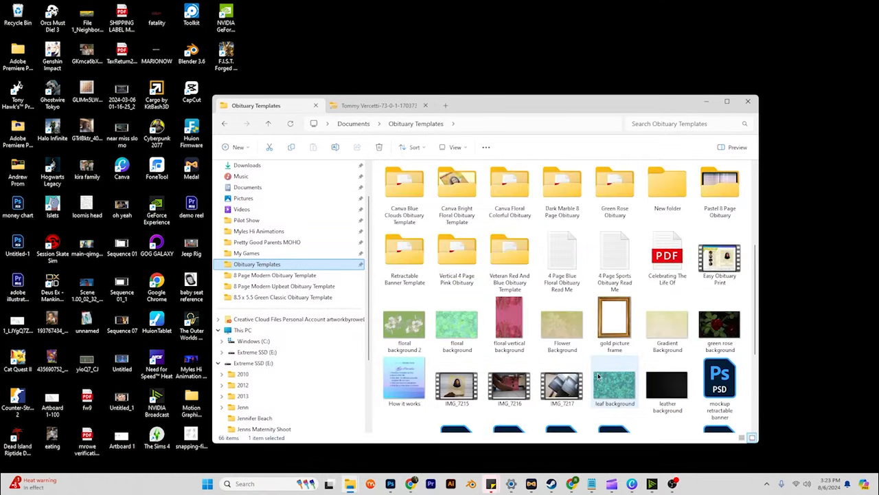
mouse_move(755, 266)
left_mouse_down()
mouse_move(752, 323)
mouse_move(750, 262)
left_mouse_up()
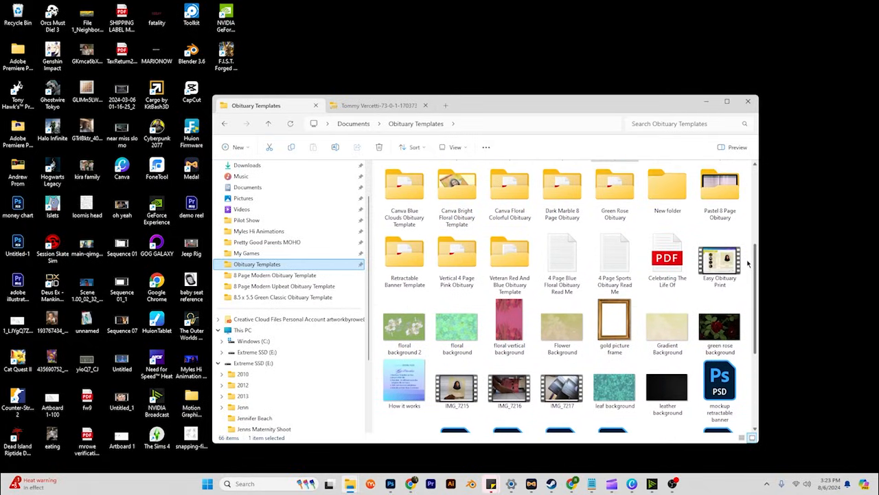
left_click(665, 264)
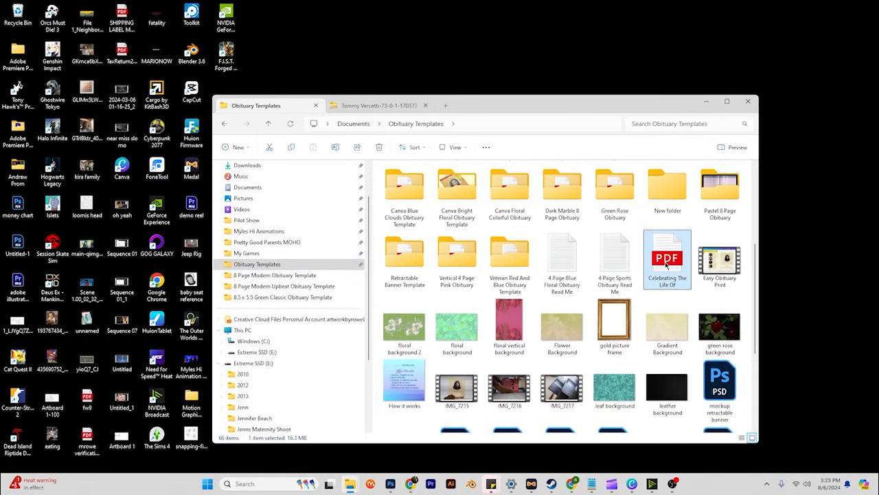
double_click(666, 260)
mouse_move(602, 483)
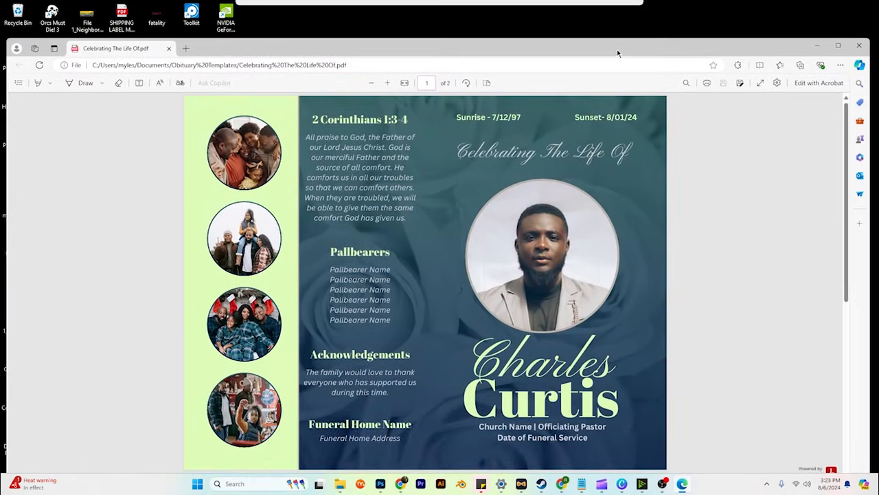
- Maximize the PDF viewer window and review the exported cover and inside pages
left_click_drag(617, 53, 623, 45)
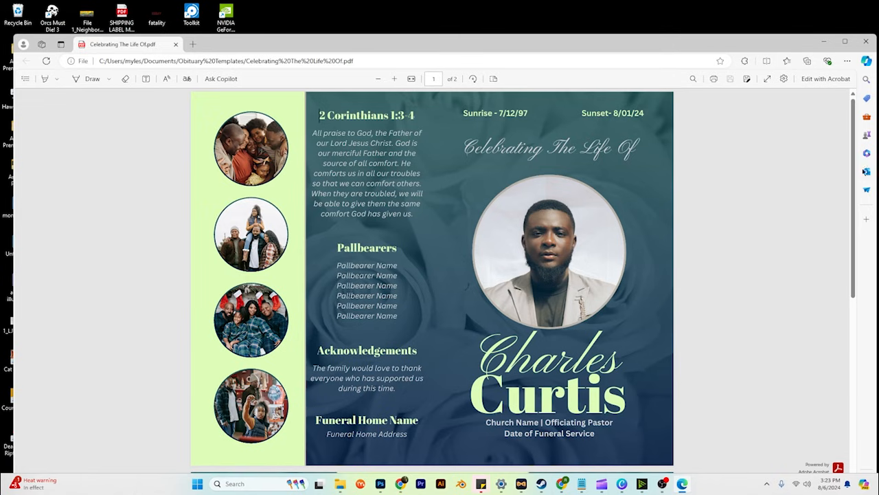
left_click_drag(853, 162, 844, 340)
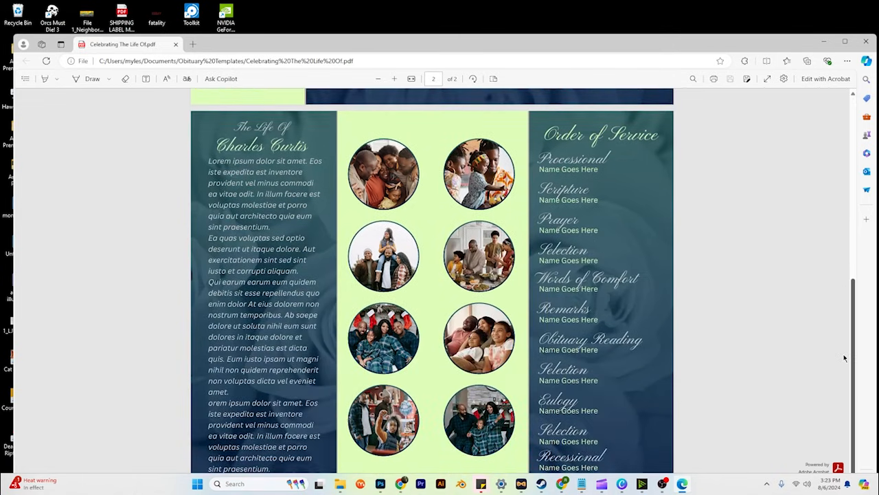
double_click(770, 46)
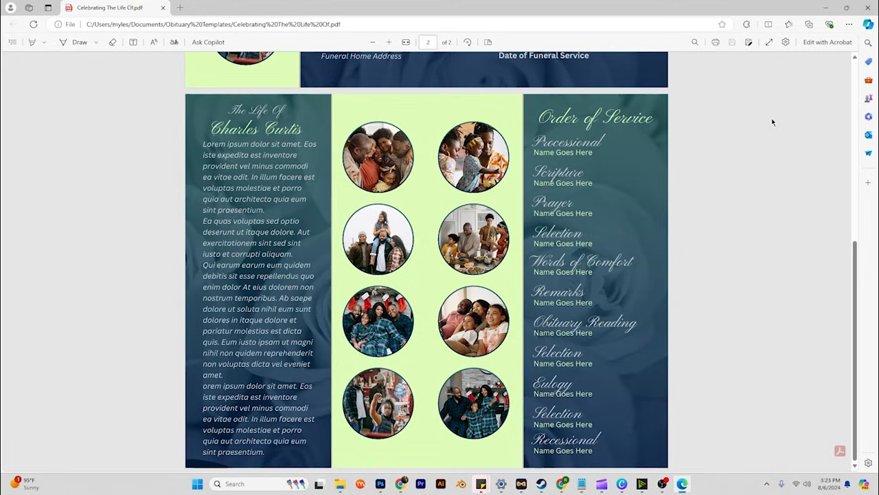
scroll(758, 149, "up", 5)
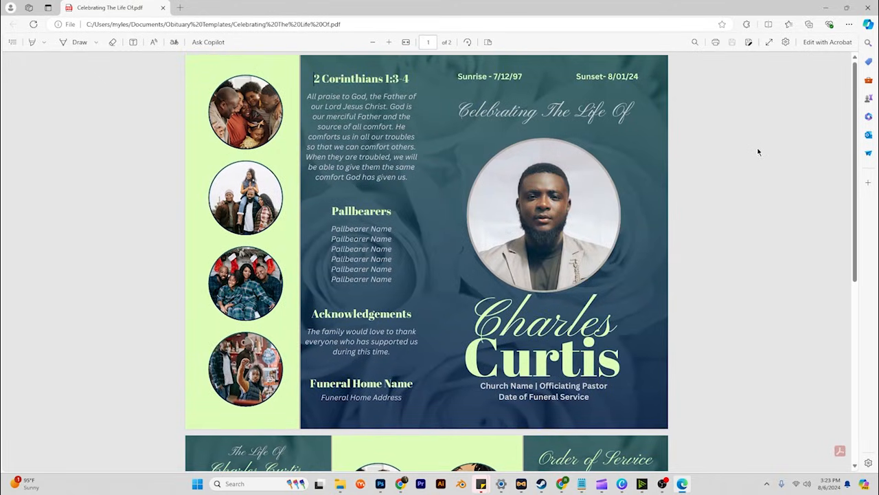